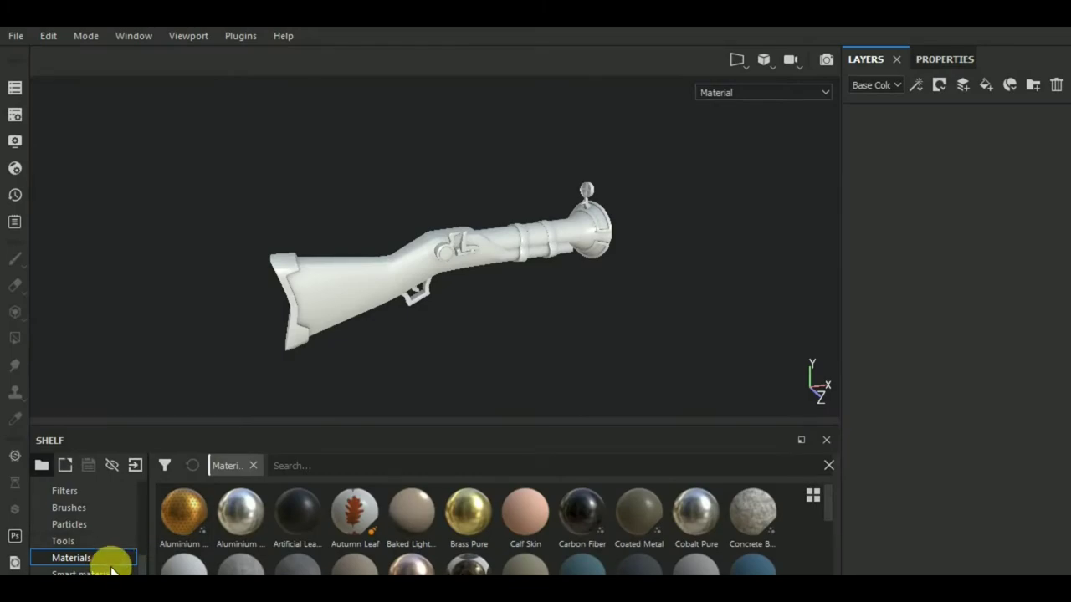
# Apply the AIG - Stylized Bronze smart material from the Smart materials shelf to the entire blunderbuss
pyautogui.click(112, 572)
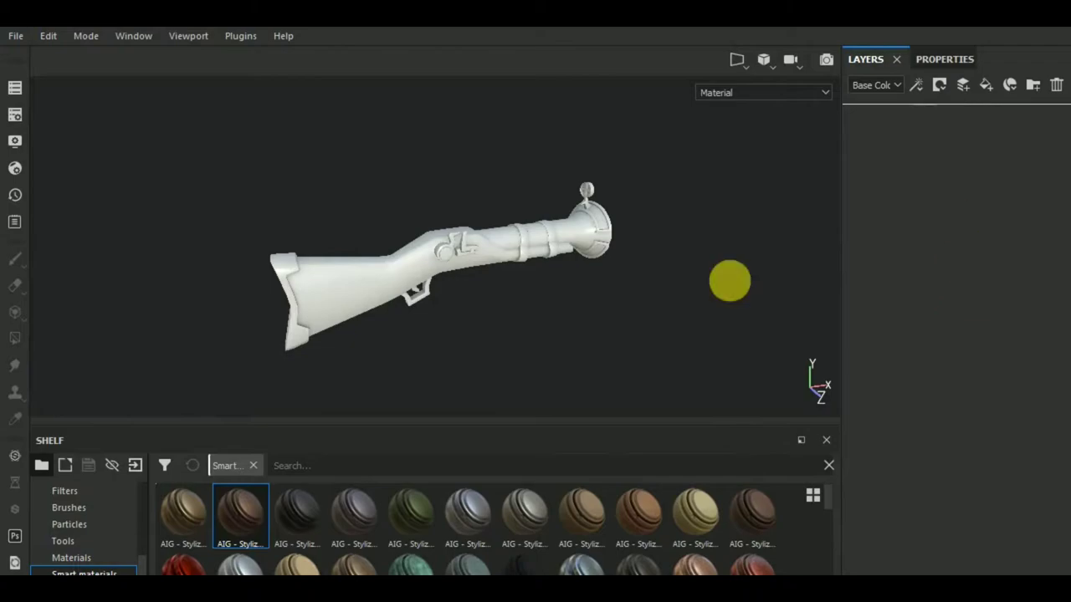
pyautogui.moveTo(234, 506); pyautogui.dragTo(728, 281)
pyautogui.moveTo(431, 432); pyautogui.dragTo(423, 512)
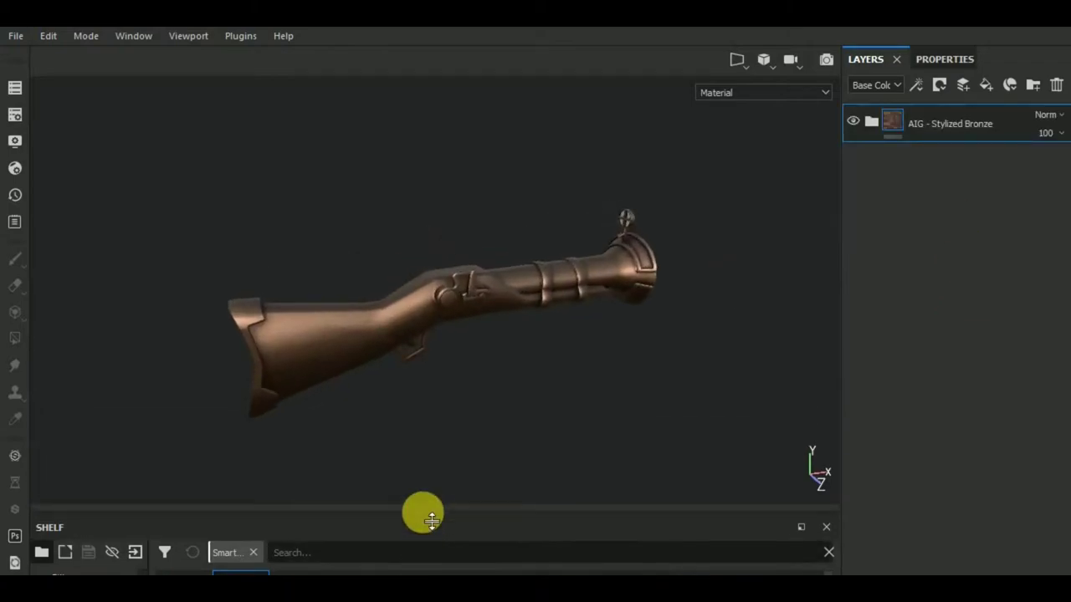
# Black-mask the bronze and Polygon Fill the butt plate, two barrel rings and muzzle ring
pyautogui.click(939, 85)
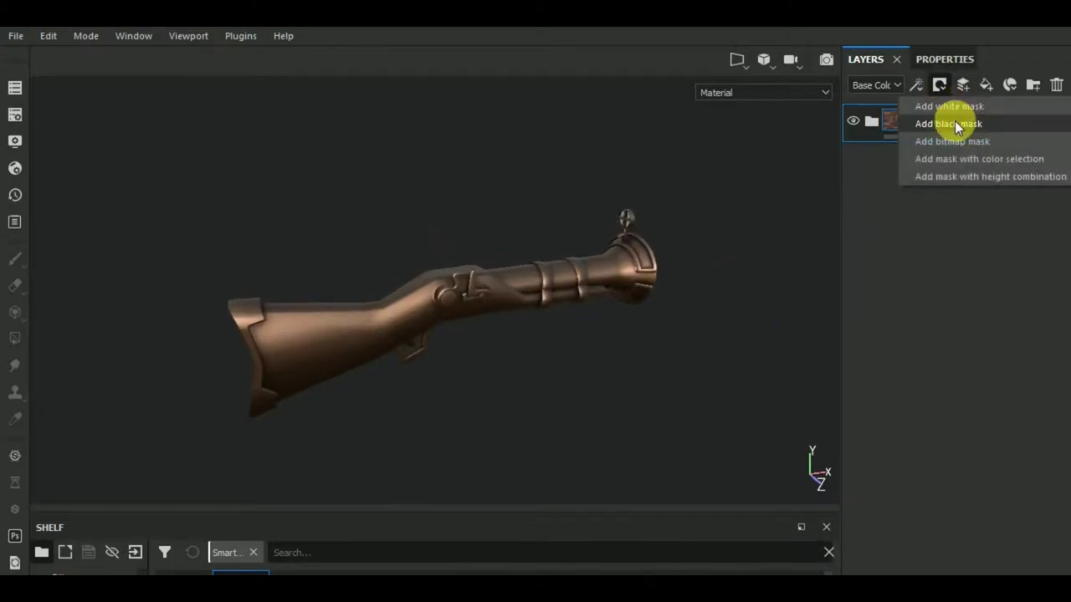
pyautogui.click(955, 106)
pyautogui.click(14, 337)
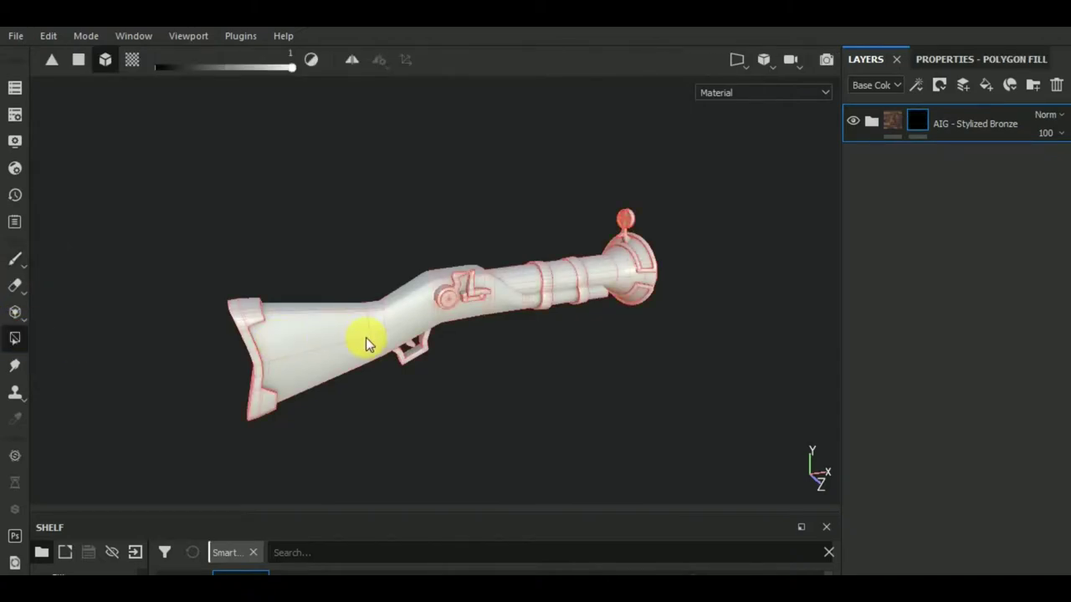
pyautogui.click(252, 319)
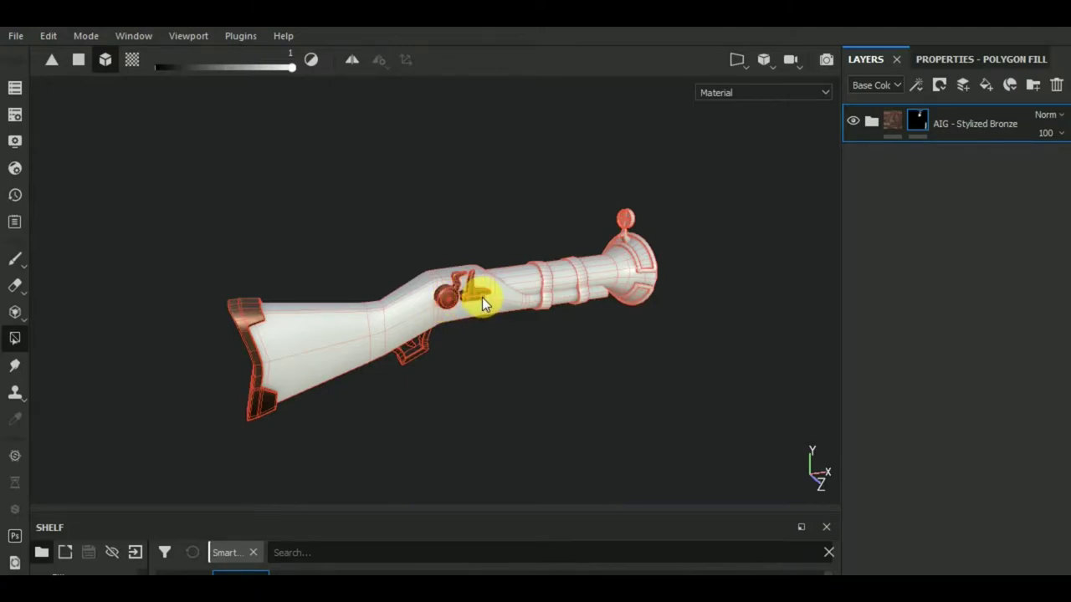
pyautogui.click(548, 297)
pyautogui.click(578, 288)
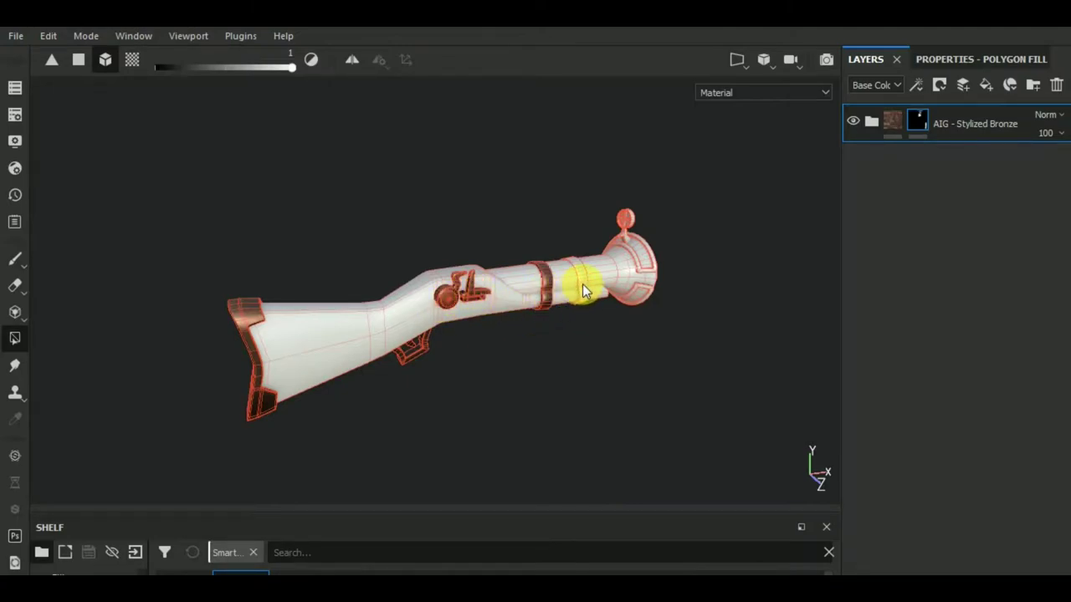
pyautogui.click(645, 286)
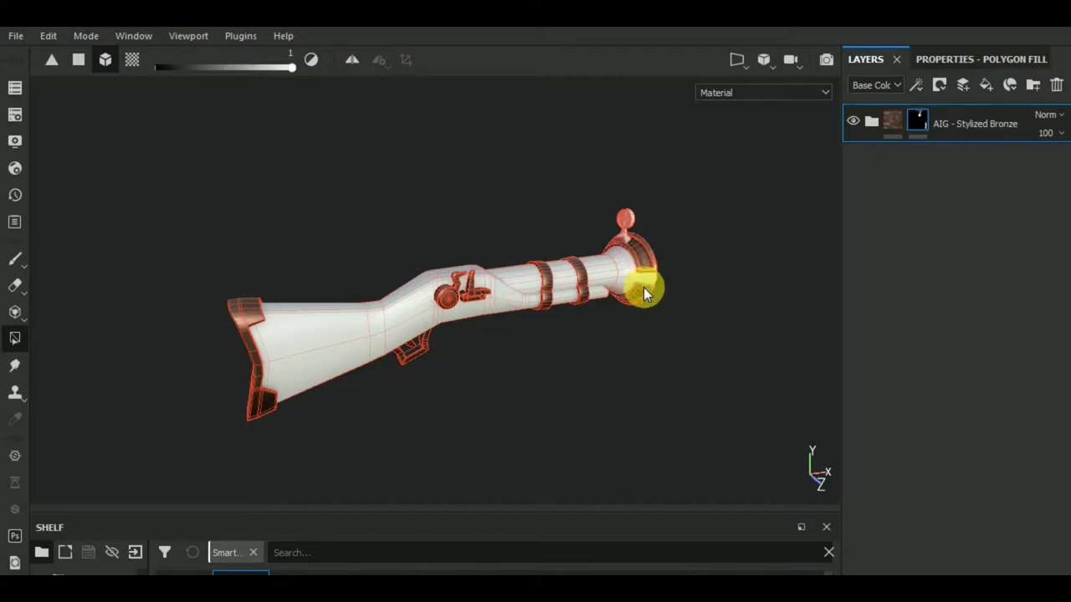
pyautogui.keyDown('alt'); pyautogui.moveTo(632, 224); pyautogui.dragTo(624, 238); pyautogui.keyUp('alt')
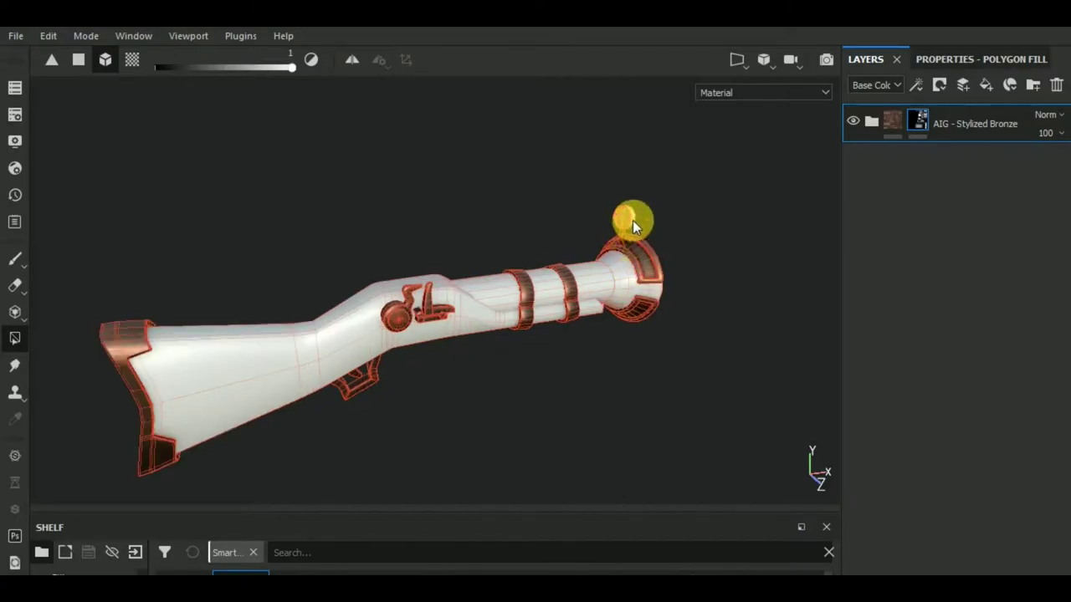
pyautogui.scroll(-3, 629, 312)
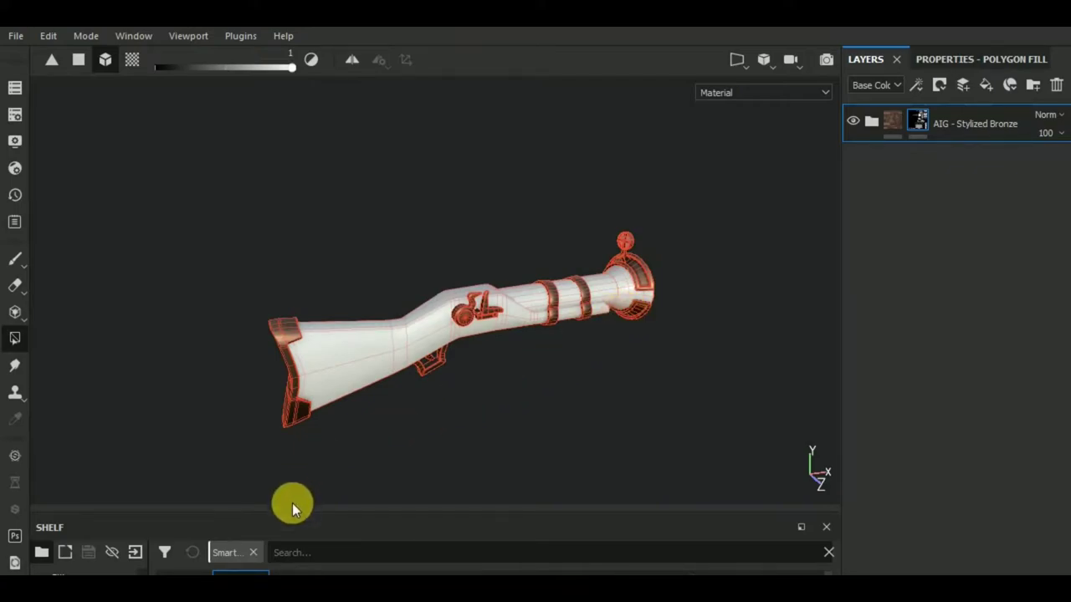
pyautogui.moveTo(290, 512); pyautogui.dragTo(312, 475)
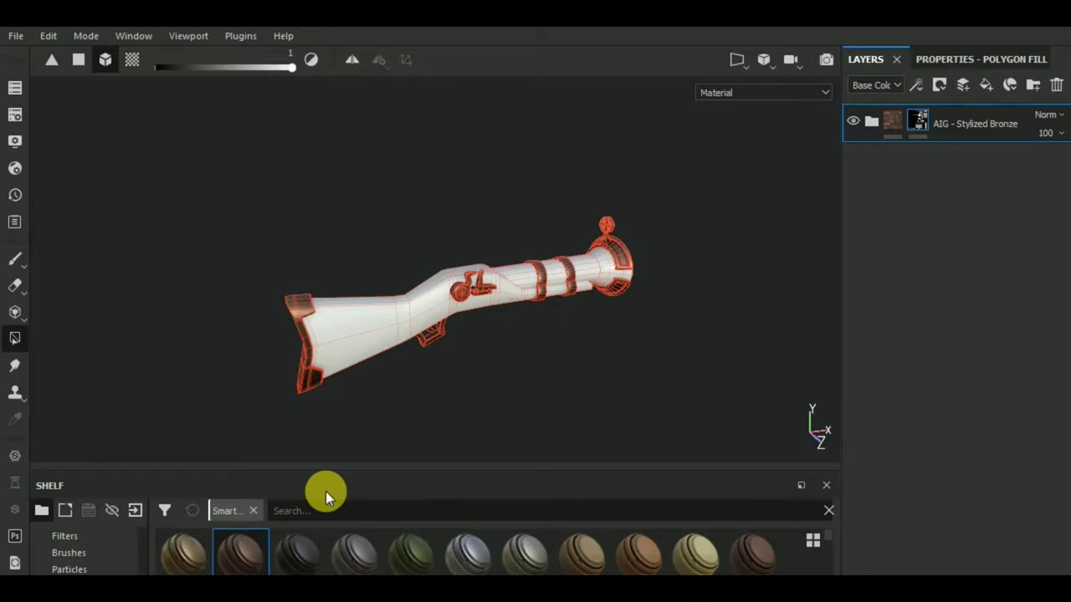
pyautogui.moveTo(353, 552)
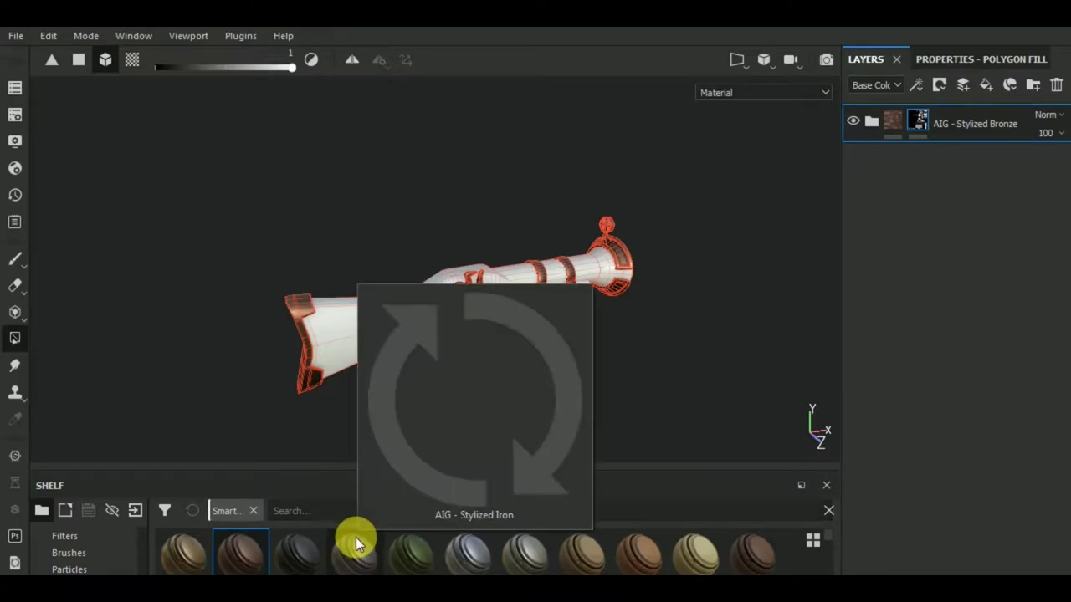
# Add AIG - Stylized Iron masked to the barrel only, then add the AIG - Stylized Wood - Walnut layer
pyautogui.moveTo(356, 539); pyautogui.dragTo(917, 252)
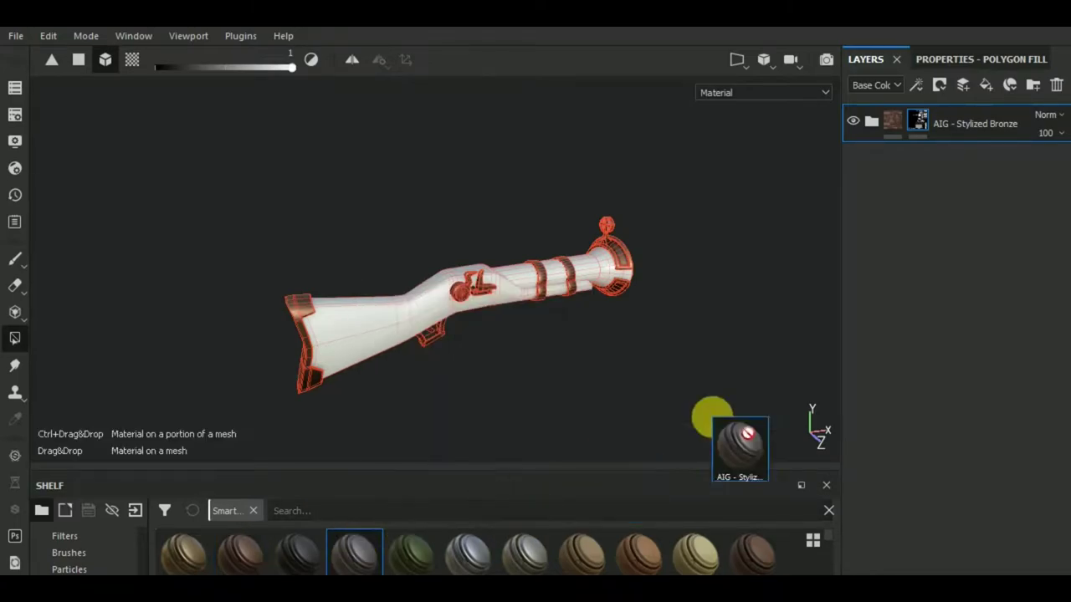
pyautogui.click(939, 85)
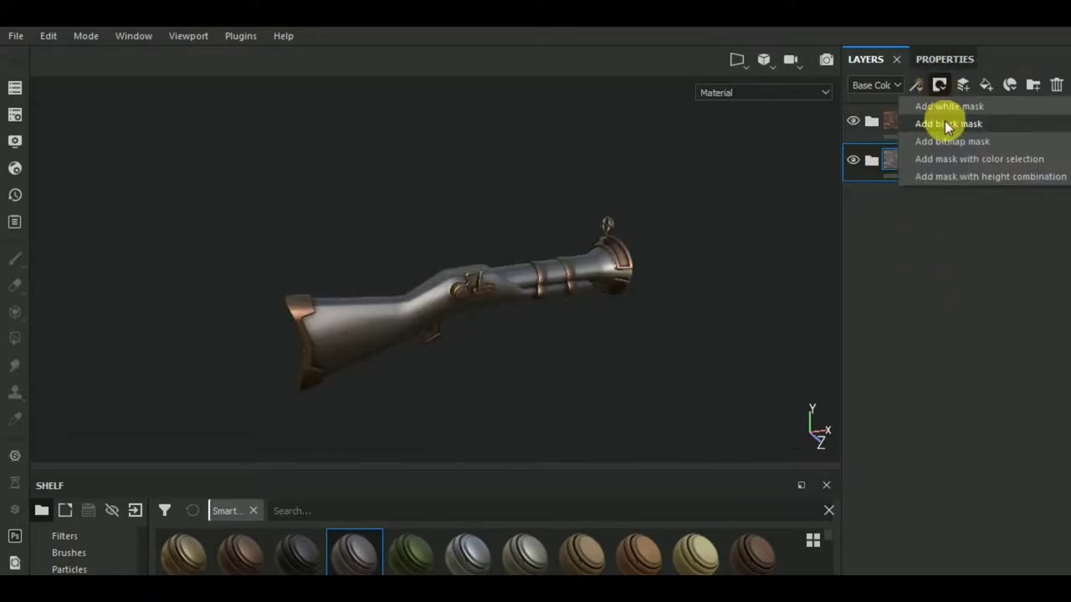
pyautogui.click(943, 104)
pyautogui.click(595, 268)
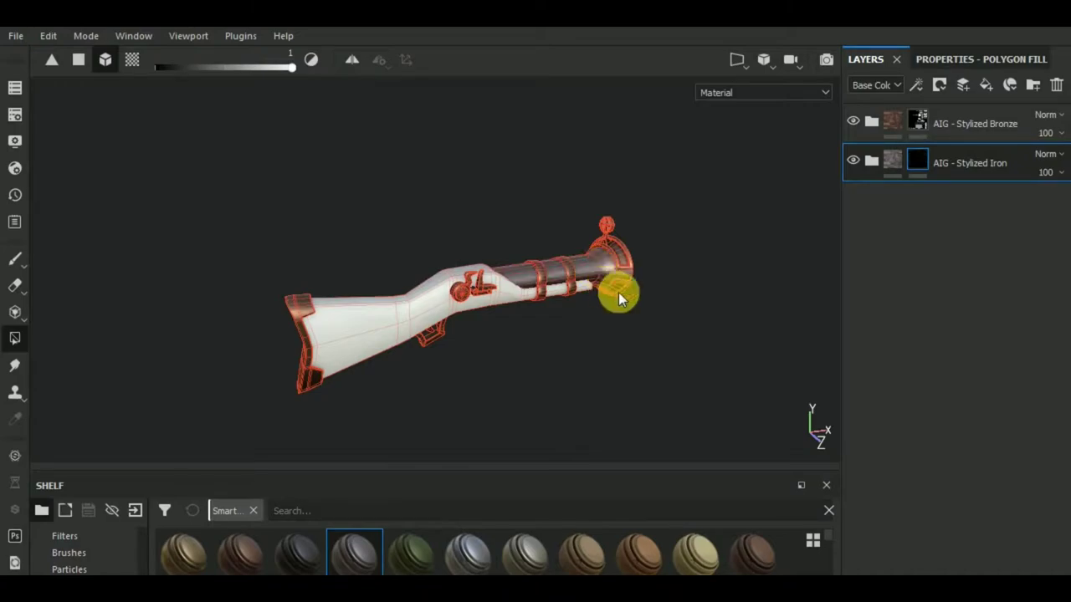
pyautogui.keyDown('alt'); pyautogui.moveTo(618, 292); pyautogui.dragTo(665, 377); pyautogui.keyUp('alt')
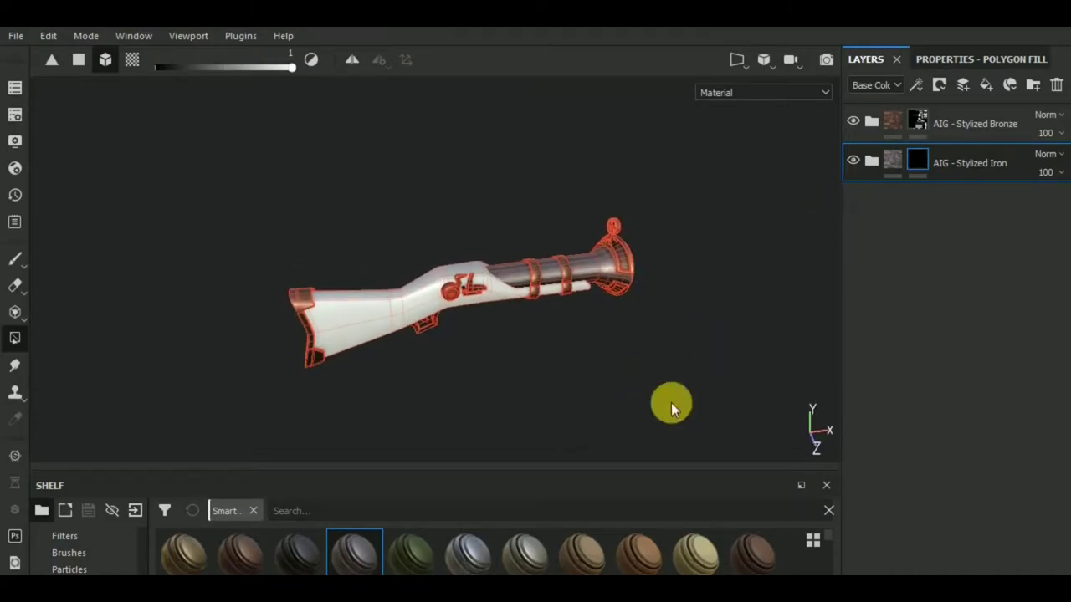
pyautogui.moveTo(741, 544)
pyautogui.mouseDown()
pyautogui.moveTo(969, 369)
pyautogui.moveTo(896, 303)
pyautogui.mouseUp()
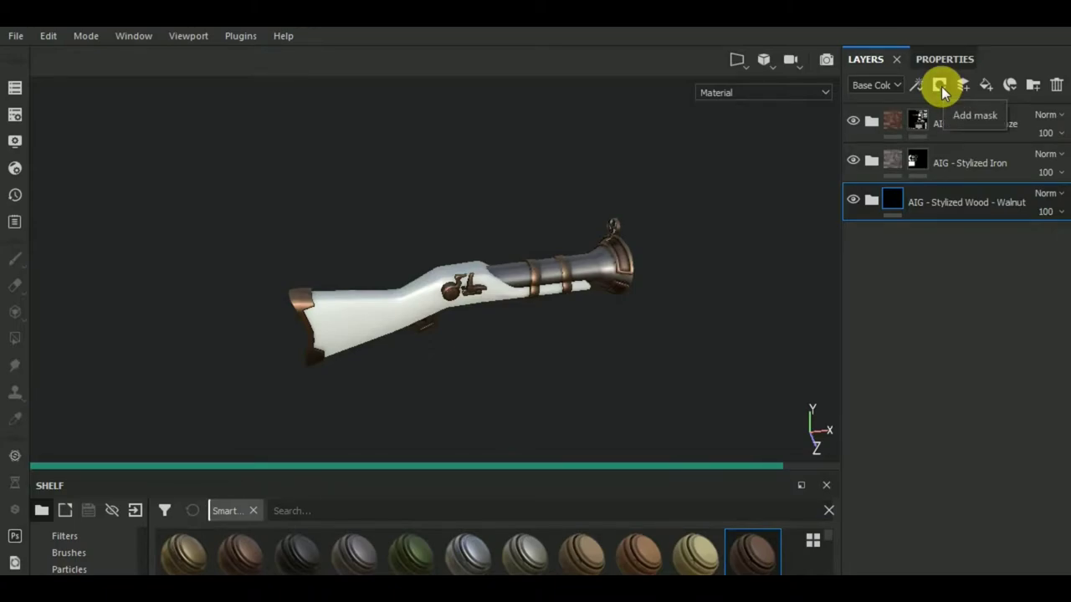
# Black-mask the walnut wood group, Polygon Fill the stock, and expand the wood folder
pyautogui.click(941, 87)
pyautogui.click(954, 122)
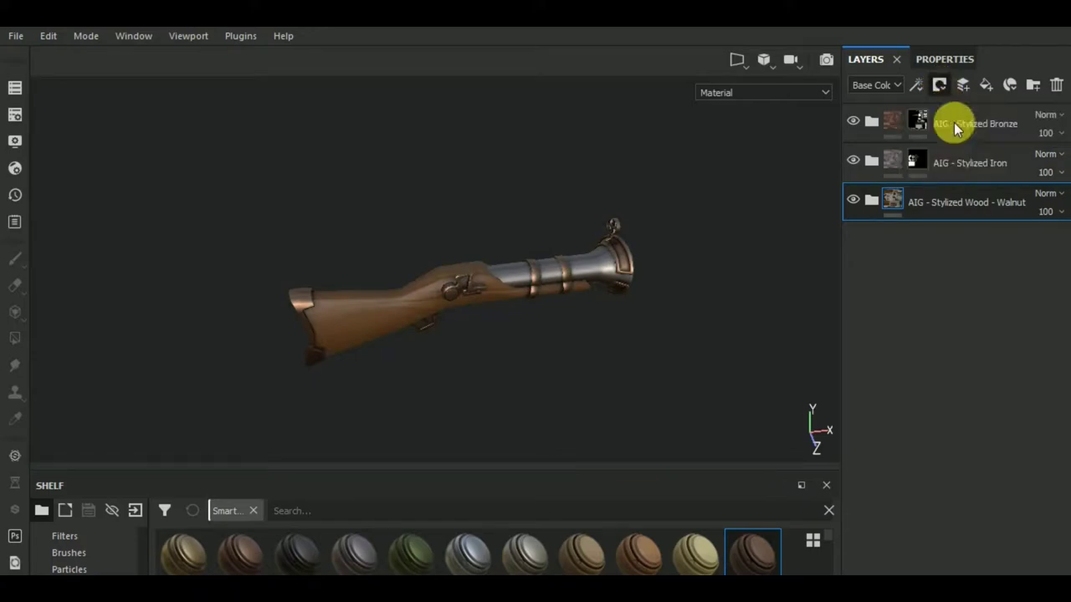
pyautogui.click(409, 309)
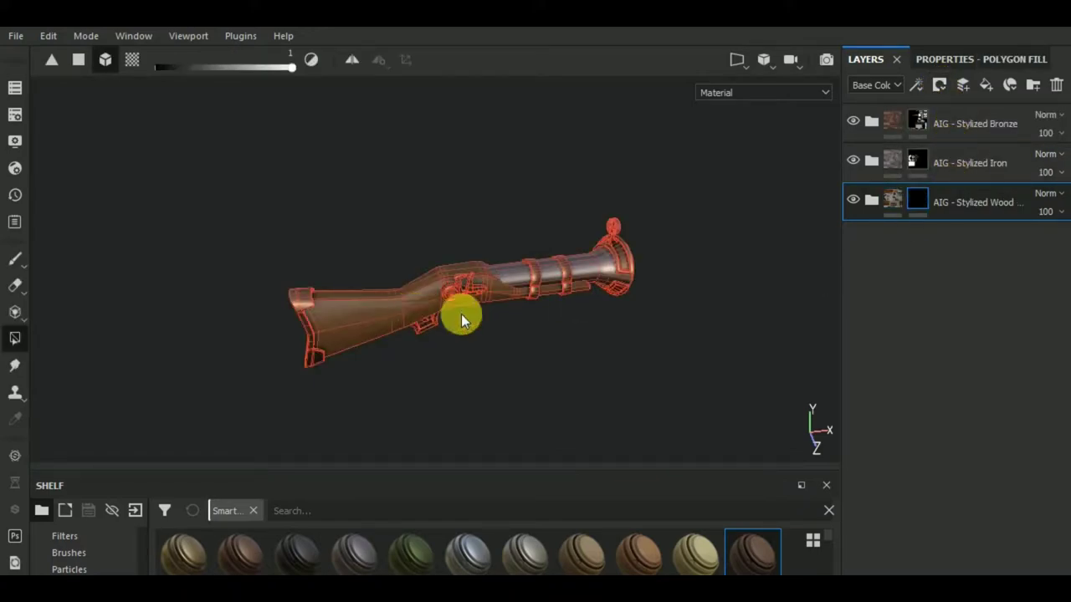
pyautogui.click(14, 259)
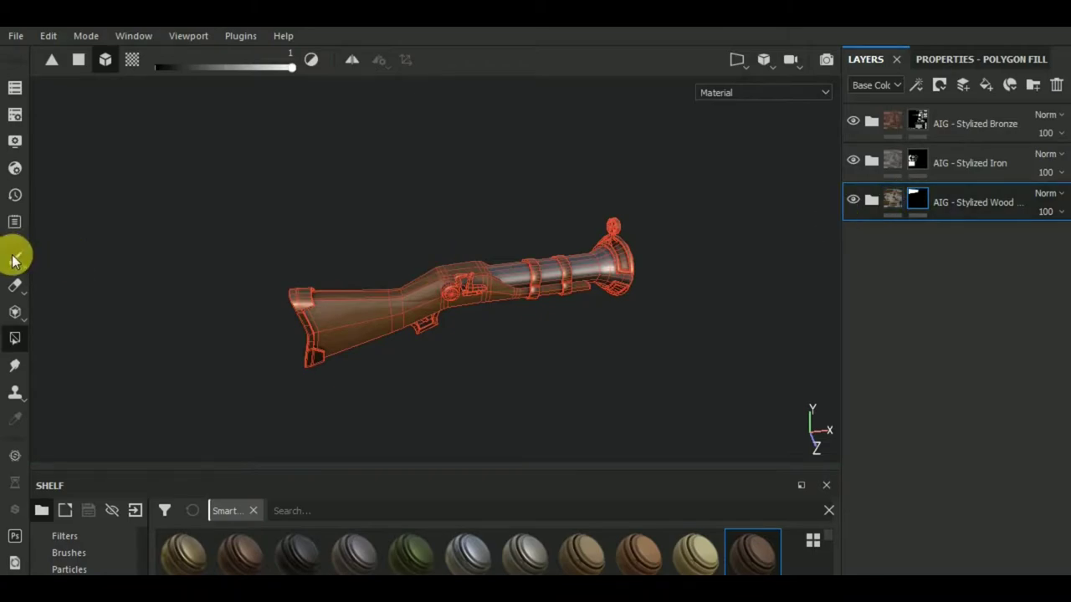
pyautogui.keyDown('alt'); pyautogui.moveTo(479, 348); pyautogui.dragTo(481, 352); pyautogui.keyUp('alt')
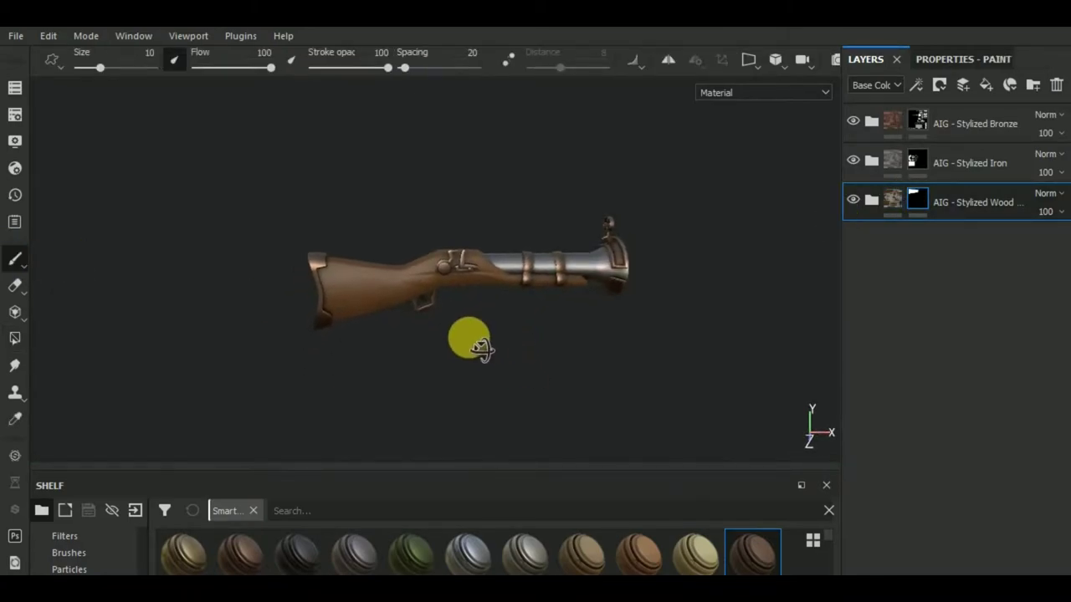
pyautogui.click(916, 199)
pyautogui.click(872, 201)
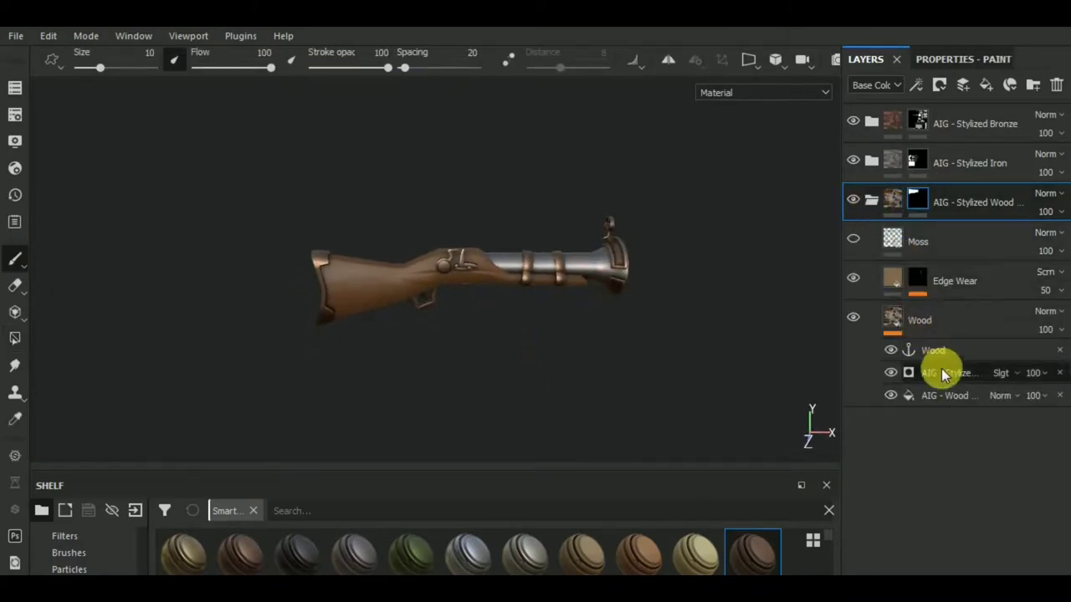
# Set the walnut wood fill's UV scale to -2.09 and Height Multiplier to 0.34
pyautogui.click(954, 395)
pyautogui.click(953, 60)
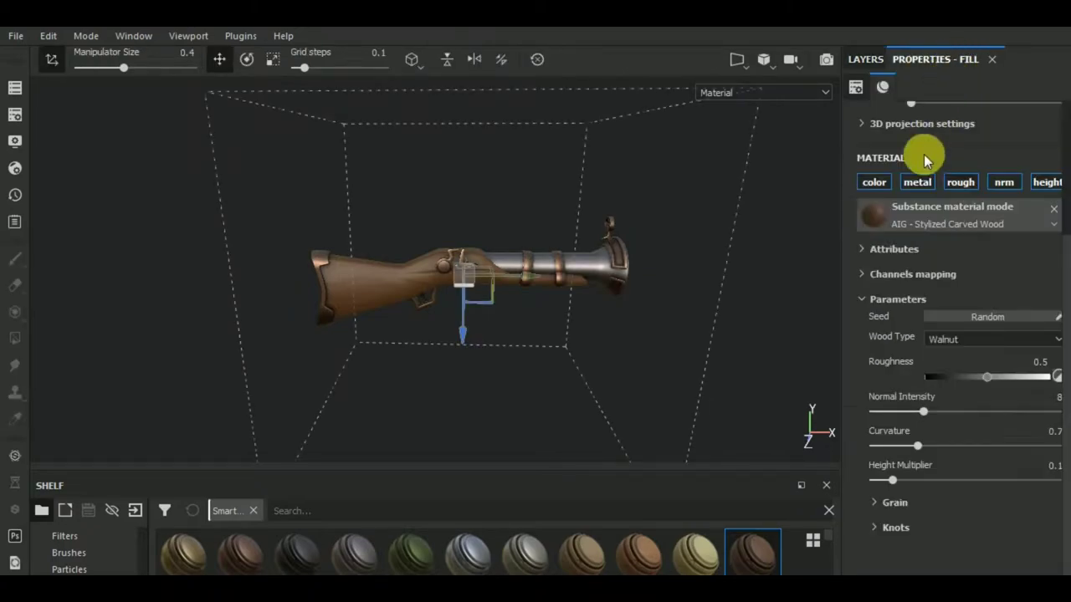
pyautogui.scroll(3, 920, 236)
pyautogui.moveTo(936, 266); pyautogui.dragTo(931, 266)
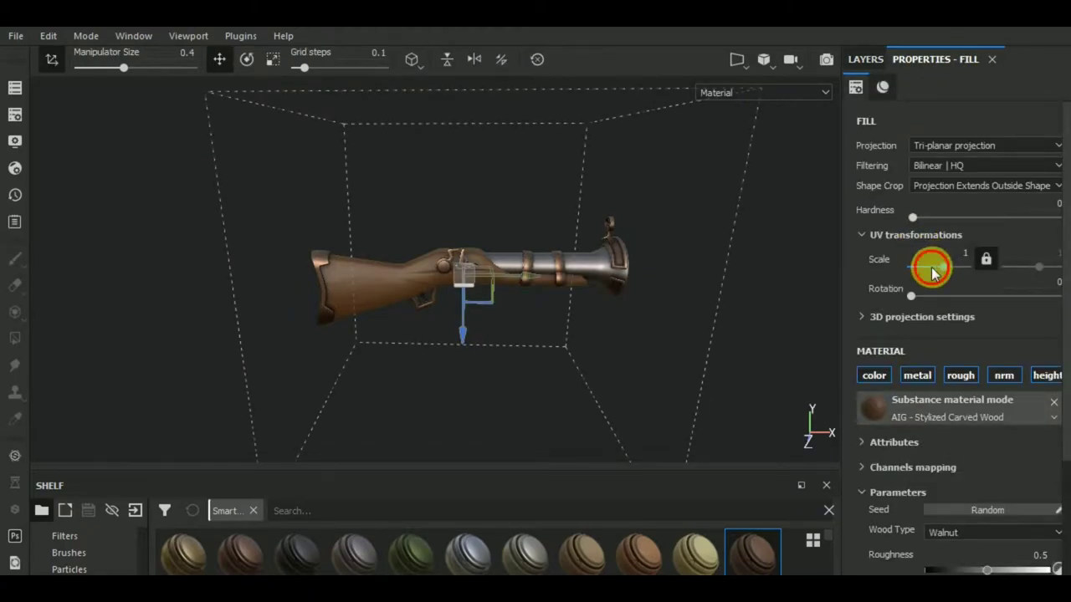
pyautogui.scroll(1, 493, 355)
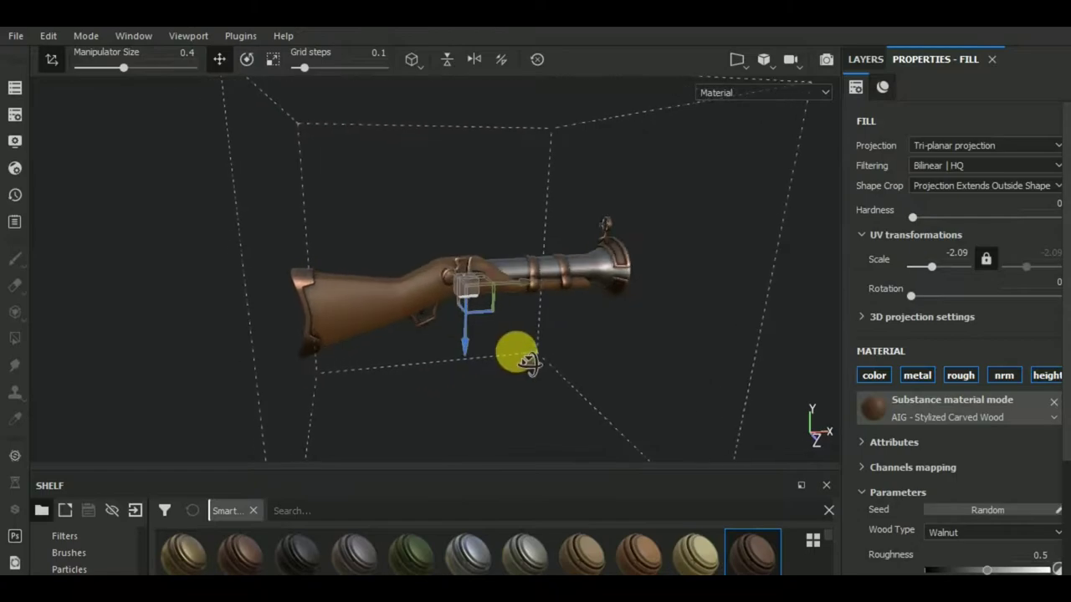
pyautogui.scroll(2, 401, 312)
pyautogui.scroll(3, 407, 315)
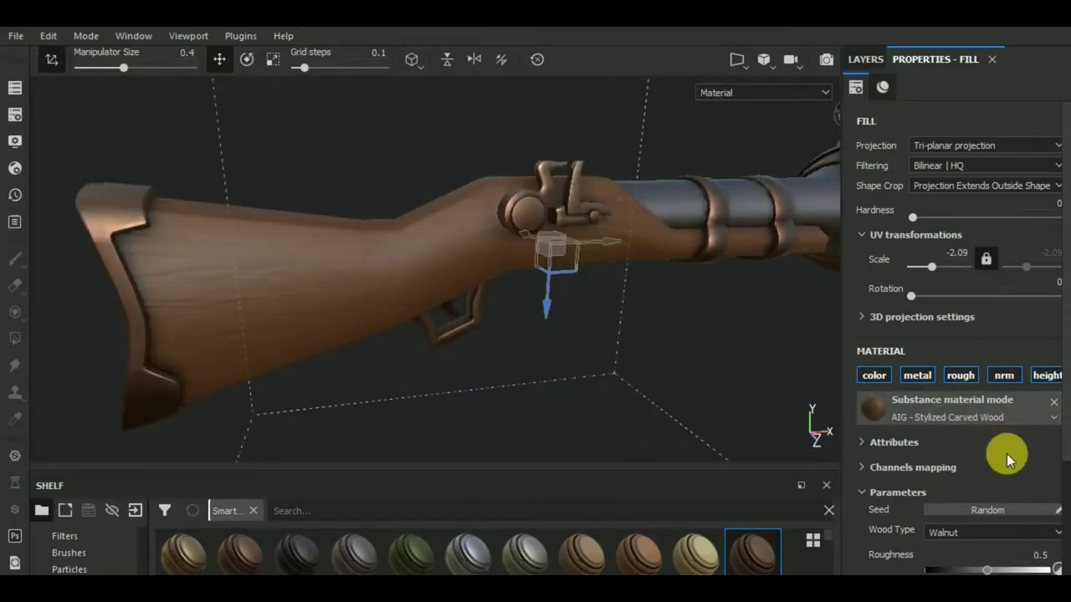
pyautogui.scroll(-3, 1006, 453)
pyautogui.scroll(-1, 1007, 453)
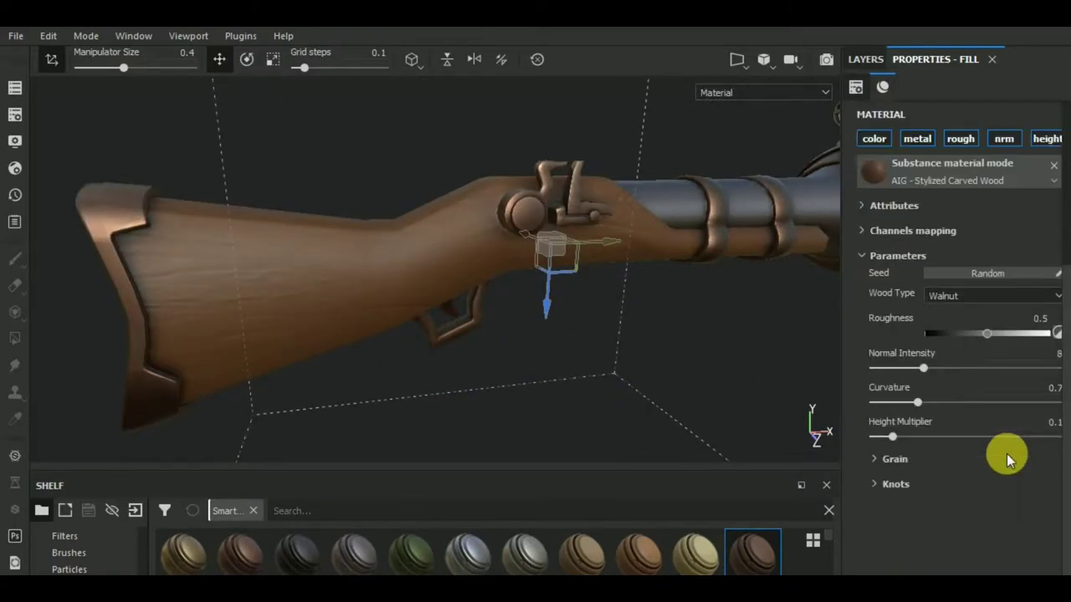
pyautogui.click(937, 436)
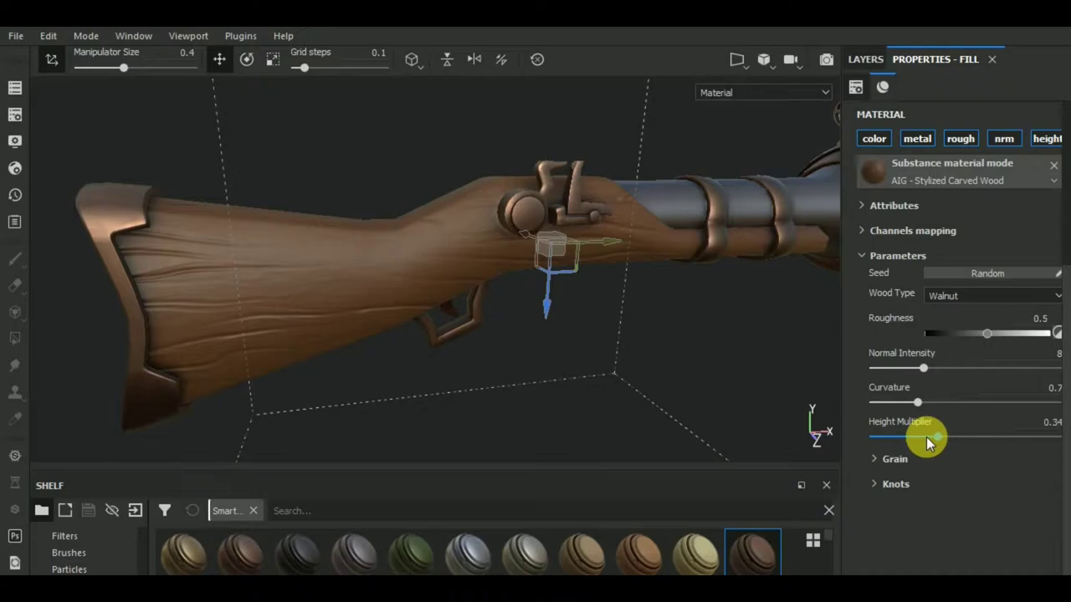
pyautogui.moveTo(522, 389)
pyautogui.keyDown('alt'); pyautogui.mouseDown()
pyautogui.moveTo(442, 370)
pyautogui.moveTo(597, 349)
pyautogui.moveTo(600, 408)
pyautogui.moveTo(616, 354)
pyautogui.mouseUp(); pyautogui.keyUp('alt')
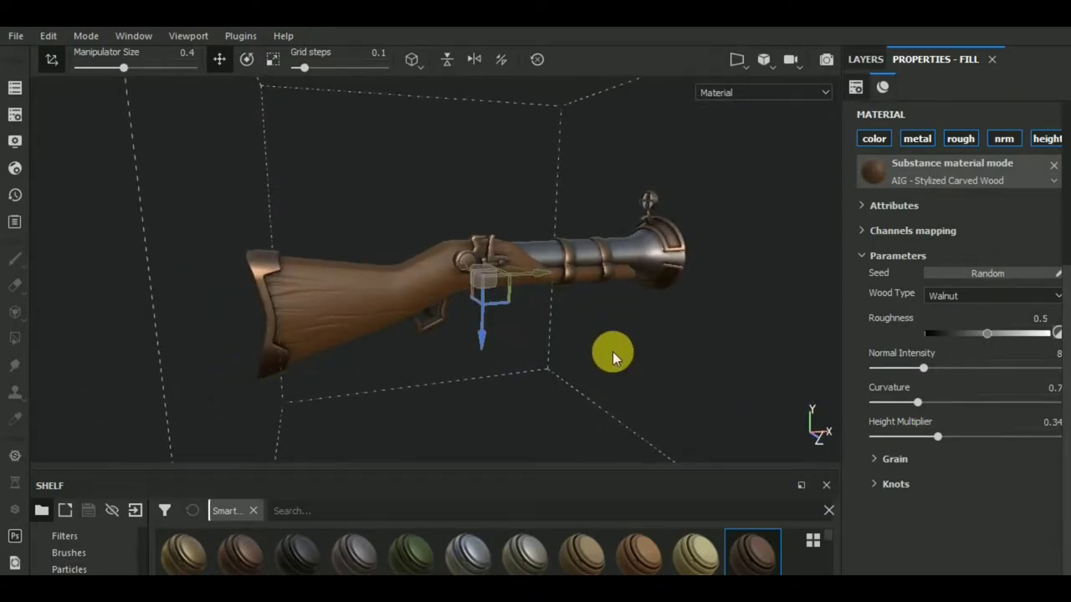
# Collapse the wood folder and raise the iron Metal fill's Metallic to about 0.89
pyautogui.click(866, 58)
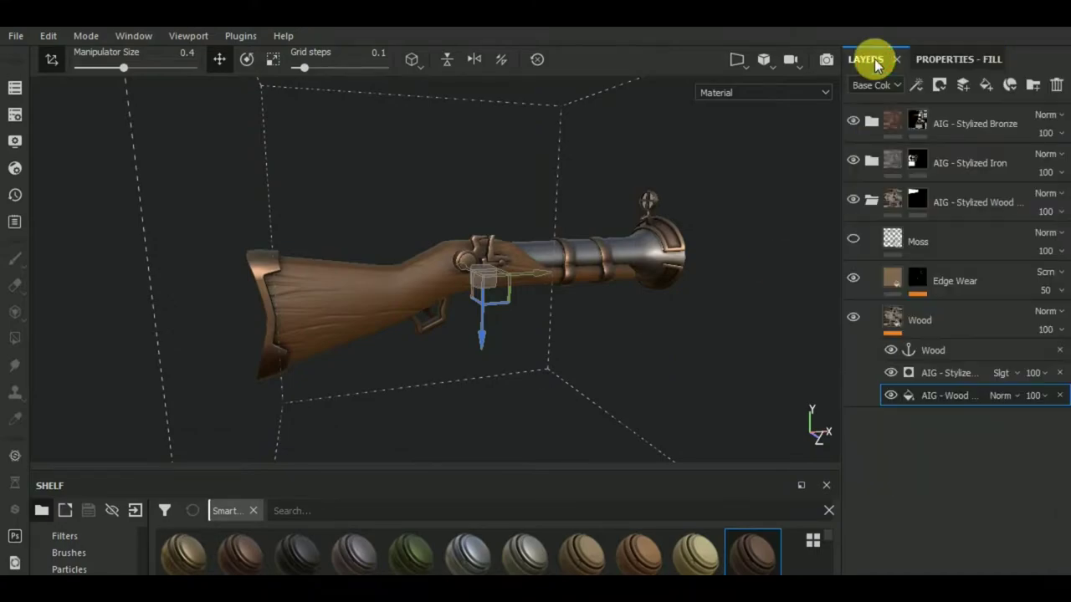
pyautogui.click(869, 201)
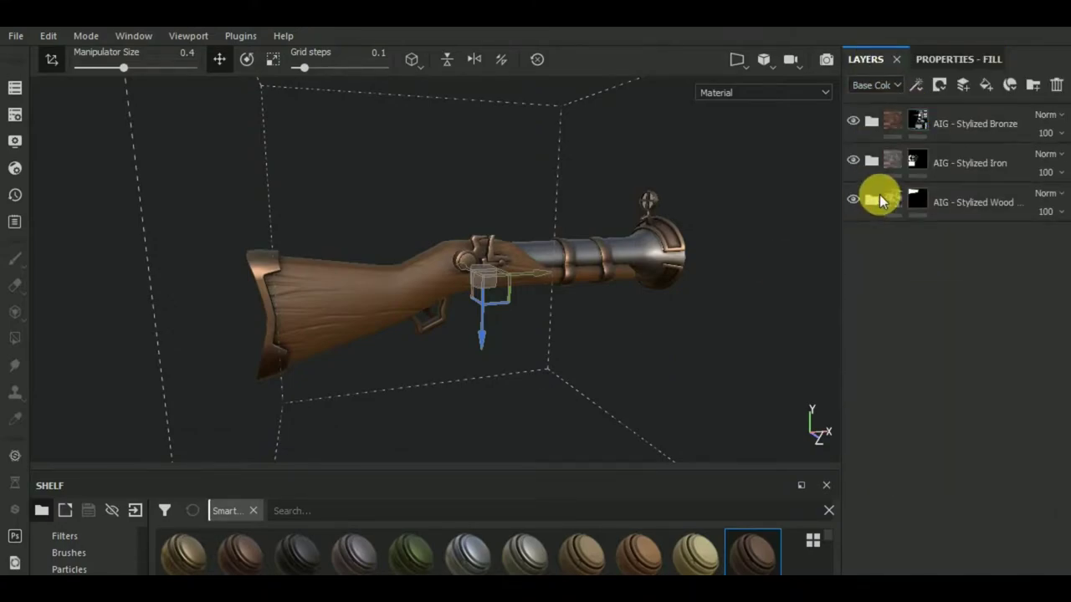
pyautogui.click(918, 167)
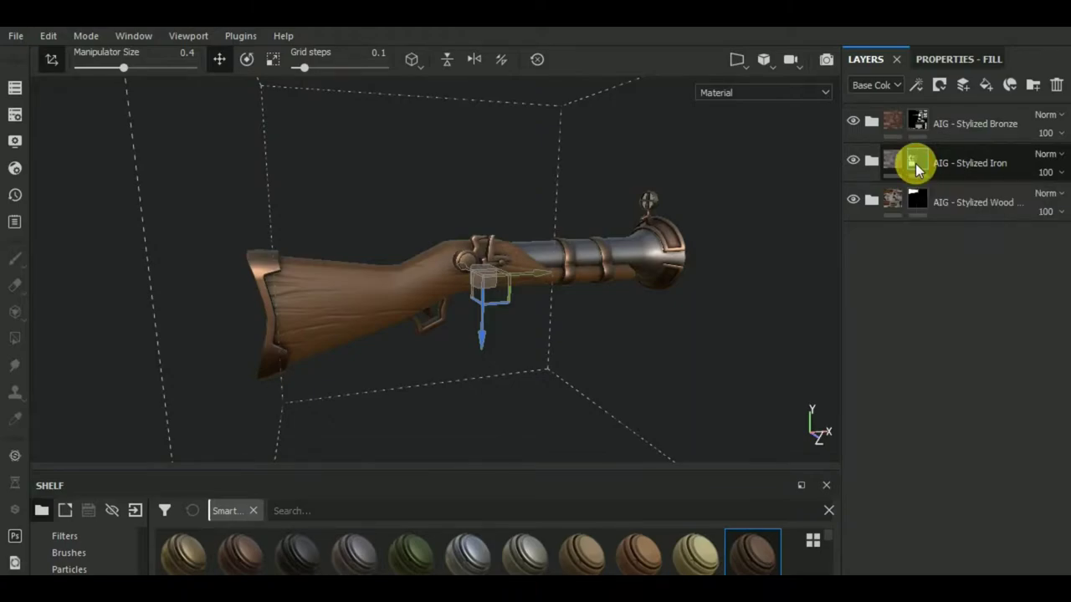
pyautogui.press('1')
pyautogui.moveTo(675, 317)
pyautogui.keyDown('alt'); pyautogui.mouseDown()
pyautogui.moveTo(634, 387)
pyautogui.moveTo(676, 376)
pyautogui.mouseUp(); pyautogui.keyUp('alt')
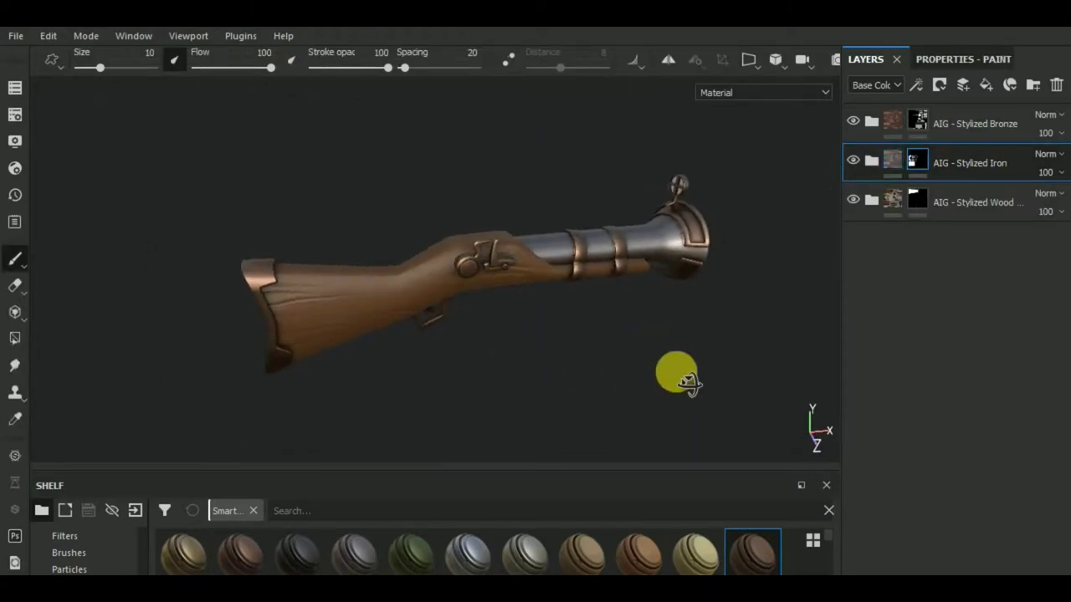
pyautogui.click(874, 162)
pyautogui.click(895, 202)
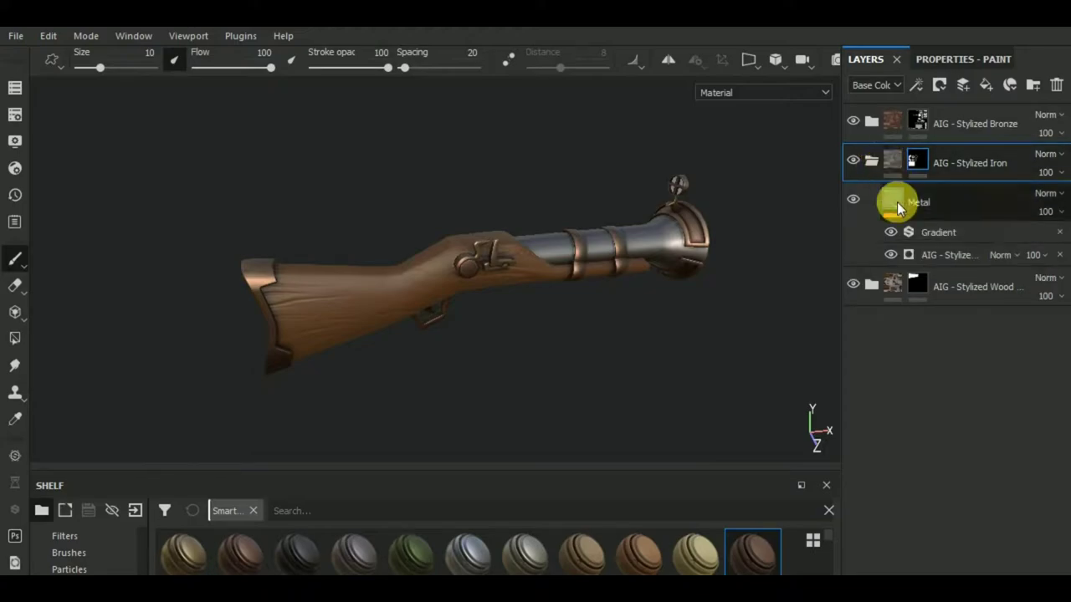
pyautogui.click(941, 59)
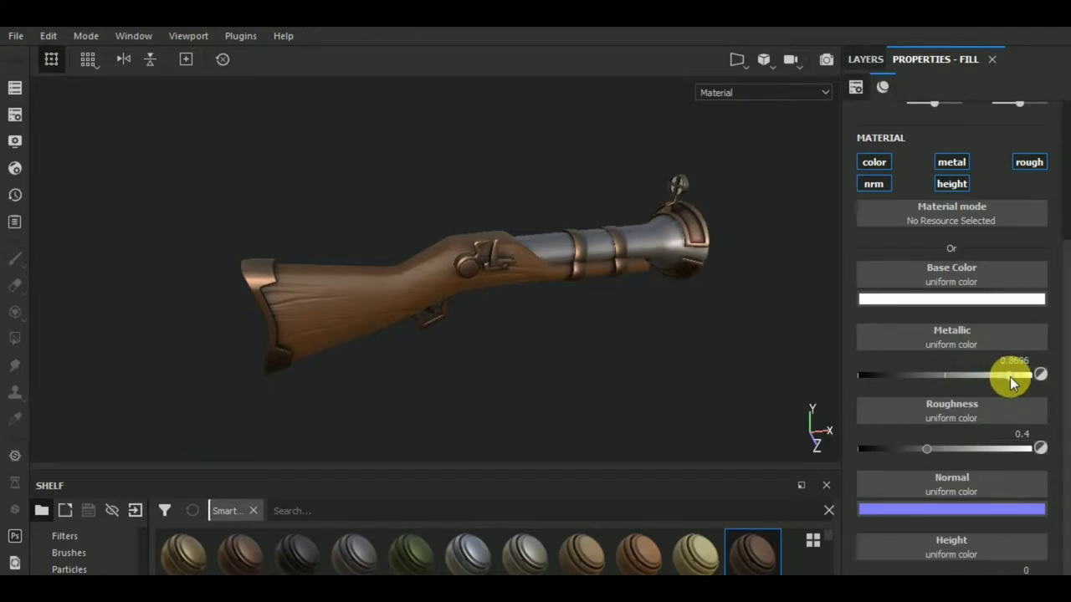
pyautogui.moveTo(1010, 377); pyautogui.dragTo(1012, 377)
# Review the bronze Metal fill's metallic value, then collapse the bronze and iron folders
pyautogui.click(856, 62)
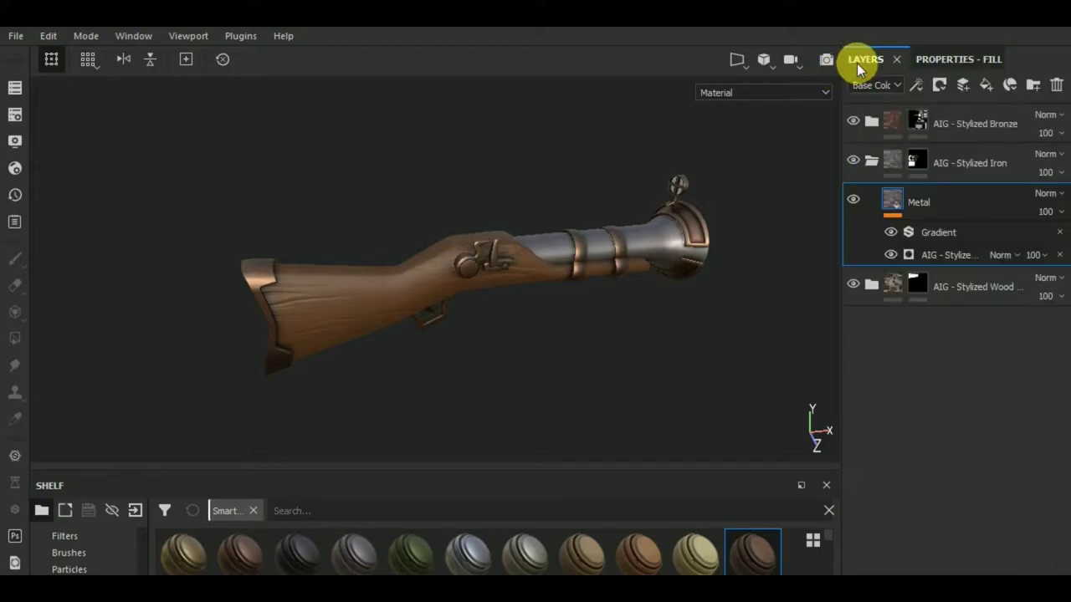
pyautogui.click(874, 121)
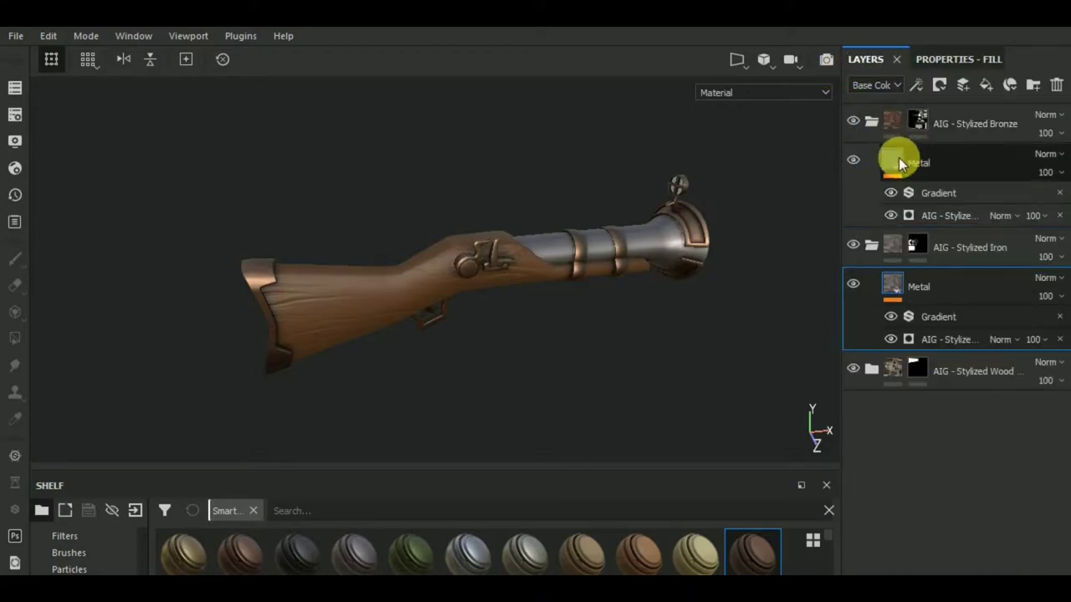
pyautogui.click(898, 157)
pyautogui.click(944, 59)
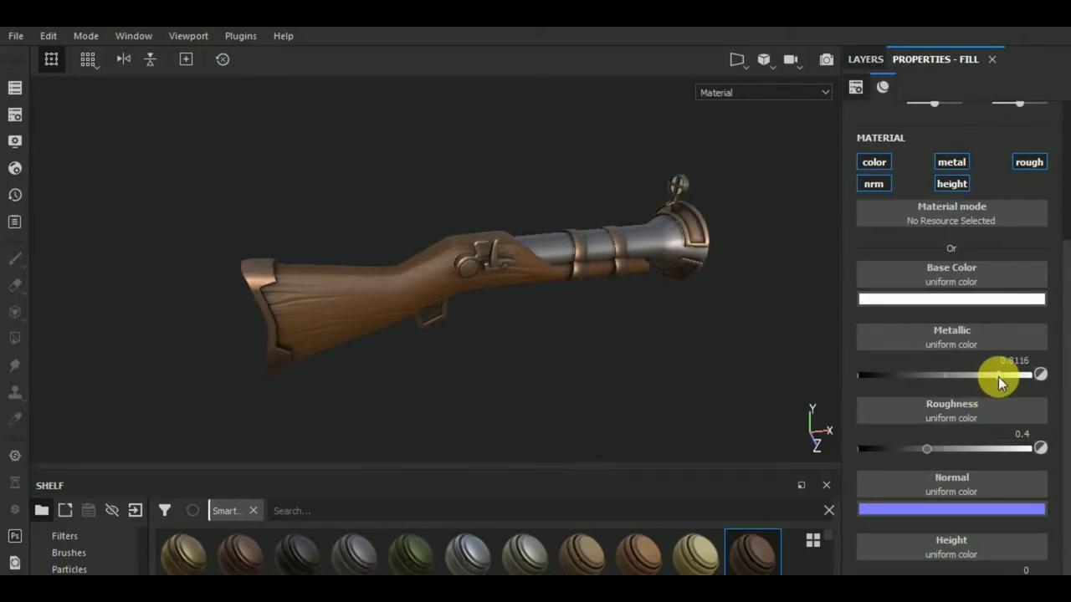
pyautogui.keyDown('alt'); pyautogui.moveTo(592, 370); pyautogui.dragTo(723, 239); pyautogui.keyUp('alt')
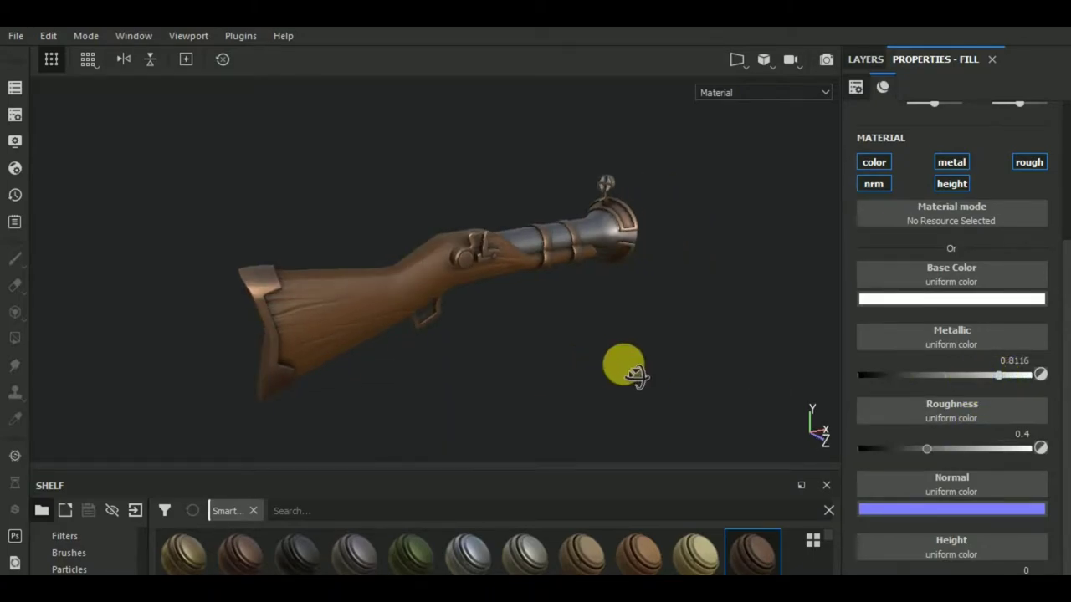
pyautogui.click(865, 59)
pyautogui.click(871, 120)
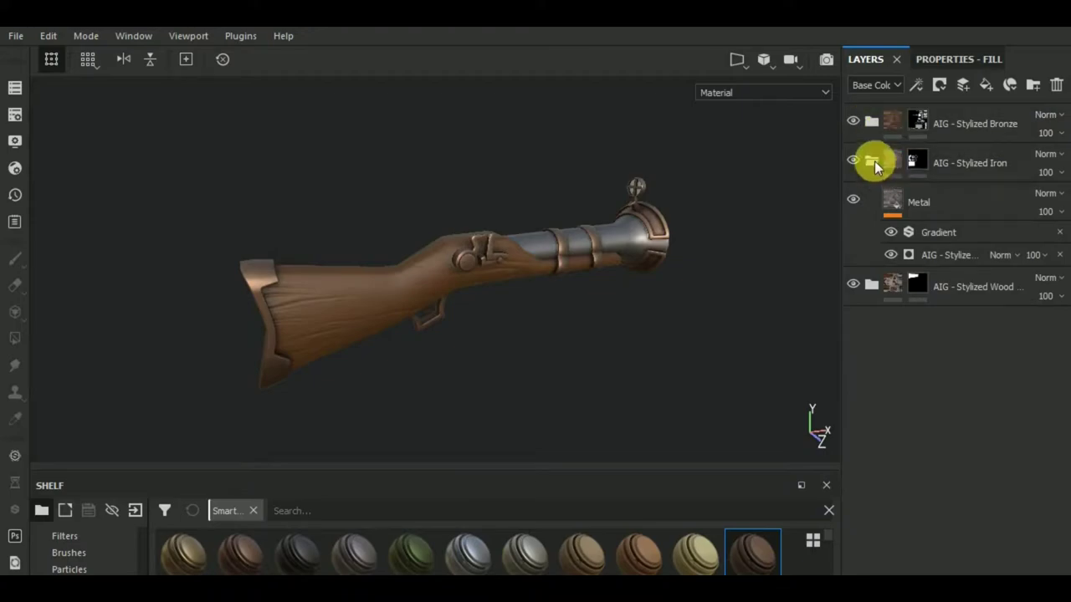
pyautogui.click(871, 159)
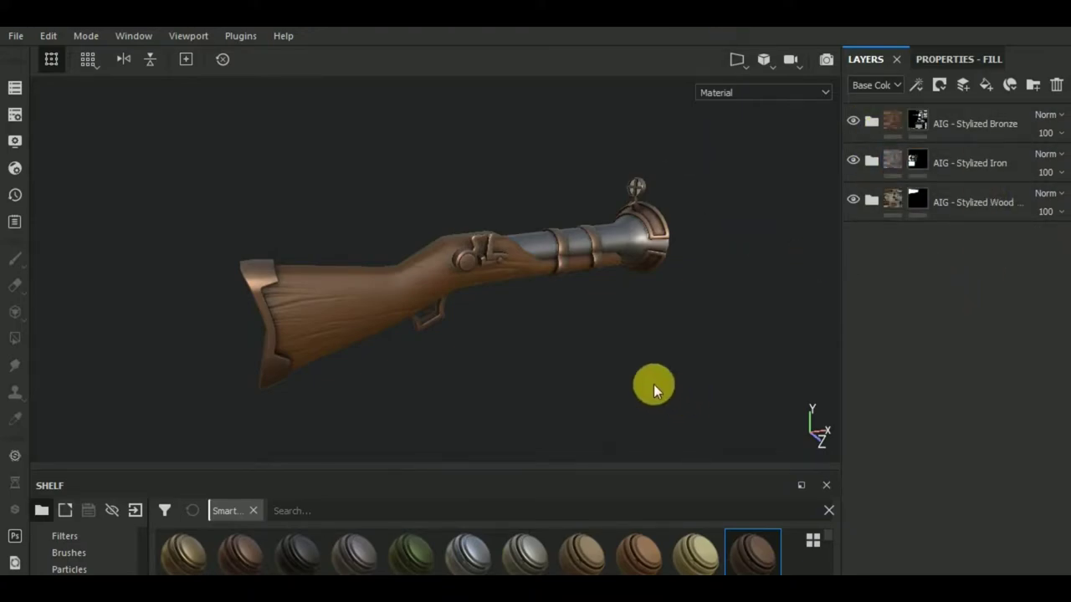
# Move the Stylized Wood folder to the top and add a fill layer above Stylized Bronze
pyautogui.moveTo(554, 358)
pyautogui.keyDown('alt'); pyautogui.mouseDown()
pyautogui.moveTo(684, 357)
pyautogui.moveTo(649, 358)
pyautogui.moveTo(695, 335)
pyautogui.mouseUp(); pyautogui.keyUp('alt')
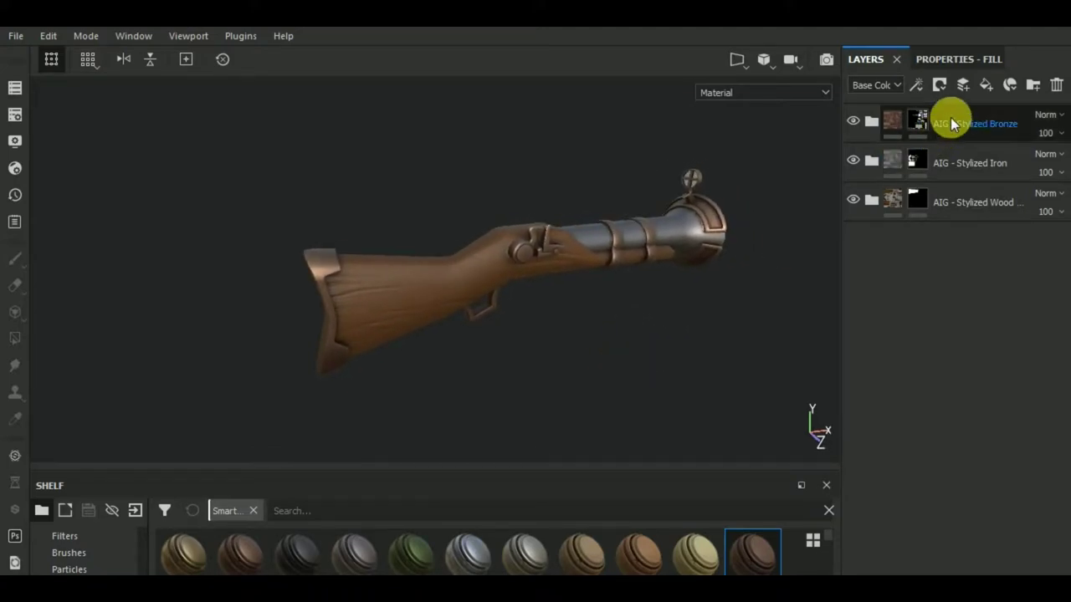
pyautogui.moveTo(955, 205)
pyautogui.mouseDown()
pyautogui.moveTo(1052, 170)
pyautogui.moveTo(965, 105)
pyautogui.mouseUp()
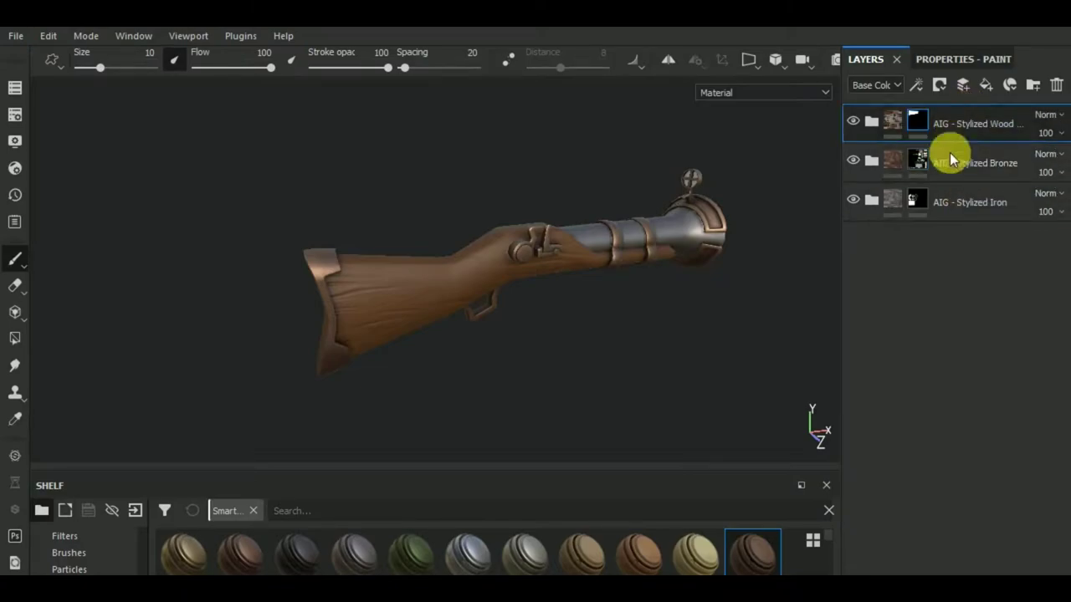
pyautogui.click(968, 147)
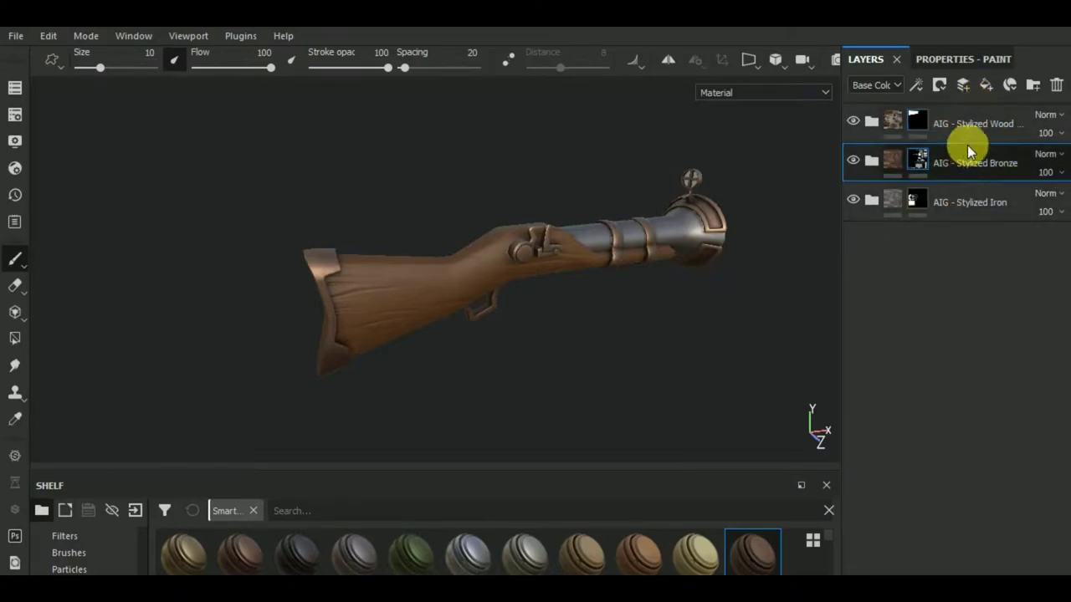
pyautogui.click(987, 85)
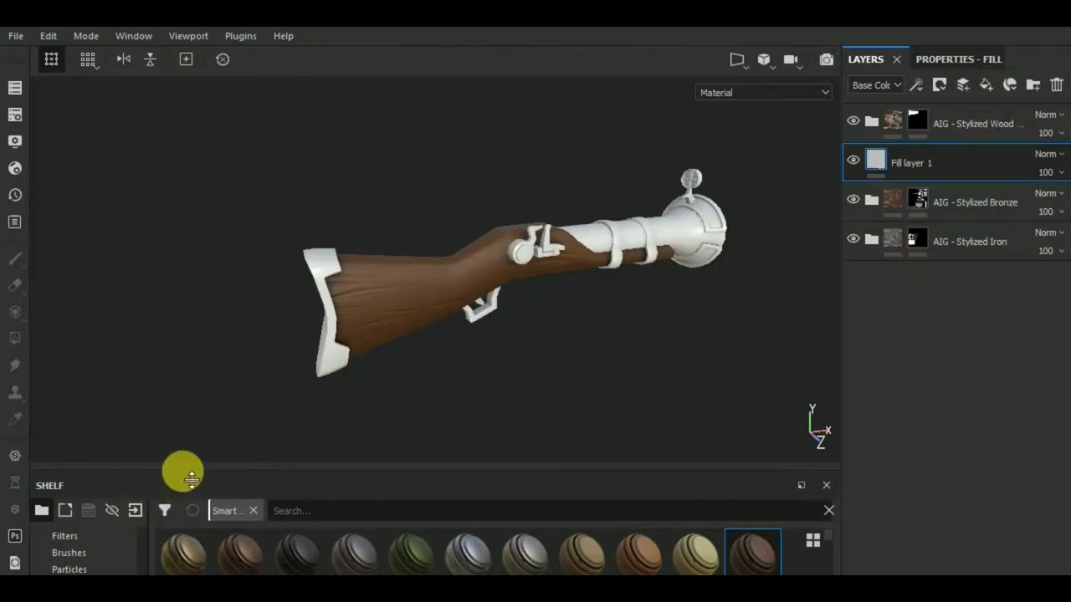
# Apply the Dirt smart mask to Fill layer 1 and place the Stylized Iron folder above it
pyautogui.moveTo(191, 478); pyautogui.dragTo(199, 385)
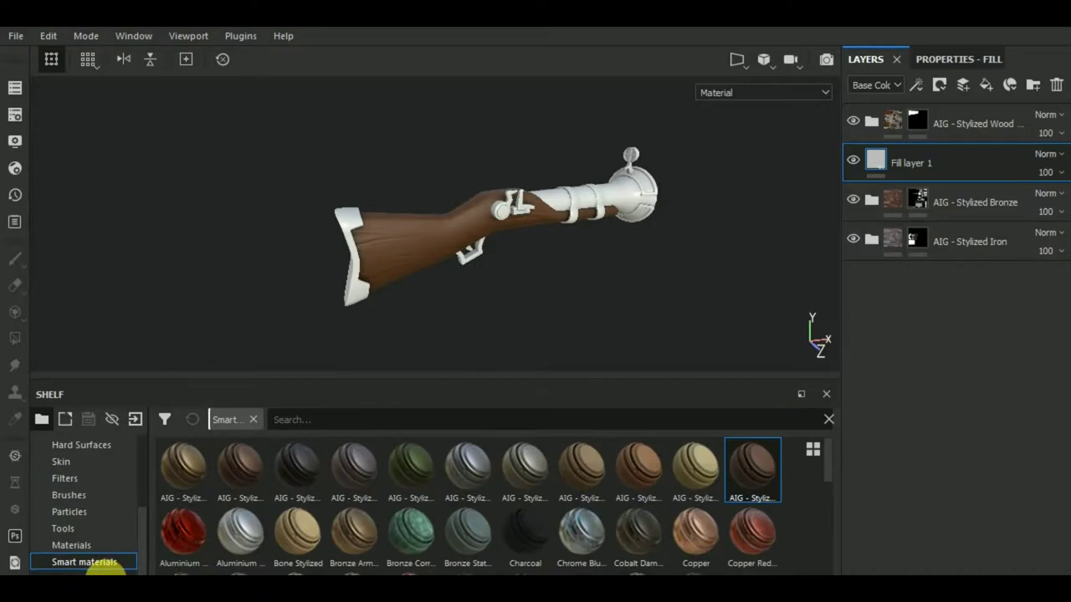
pyautogui.click(88, 574)
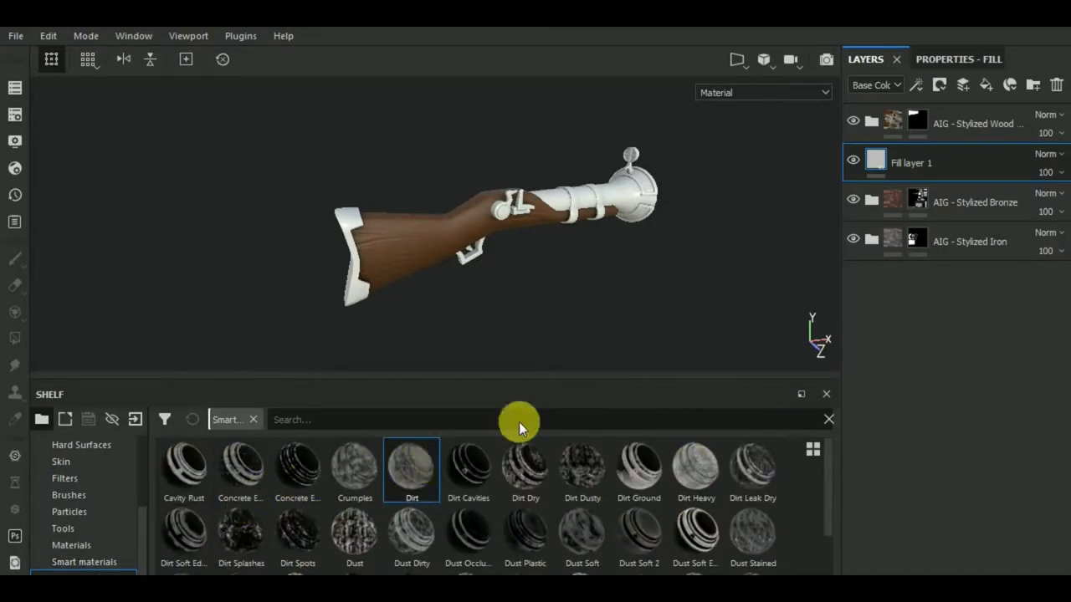
pyautogui.moveTo(519, 422); pyautogui.dragTo(908, 172)
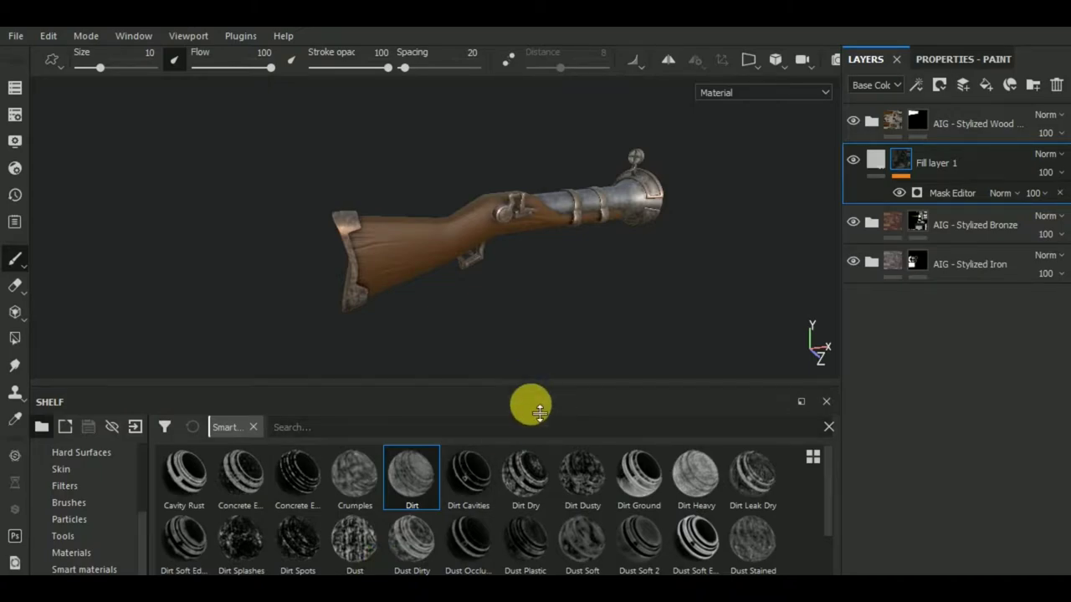
pyautogui.moveTo(539, 412); pyautogui.dragTo(547, 490)
pyautogui.moveTo(561, 435)
pyautogui.keyDown('alt'); pyautogui.mouseDown()
pyautogui.moveTo(574, 411)
pyautogui.moveTo(603, 410)
pyautogui.mouseUp(); pyautogui.keyUp('alt')
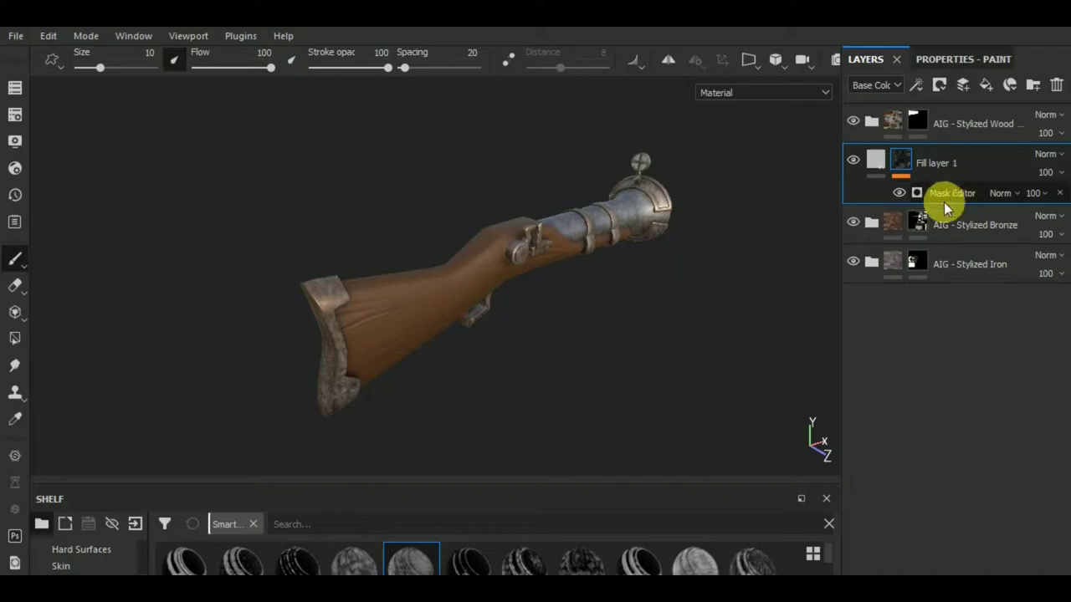
pyautogui.moveTo(950, 261)
pyautogui.mouseDown()
pyautogui.moveTo(1044, 186)
pyautogui.moveTo(968, 143)
pyautogui.mouseUp()
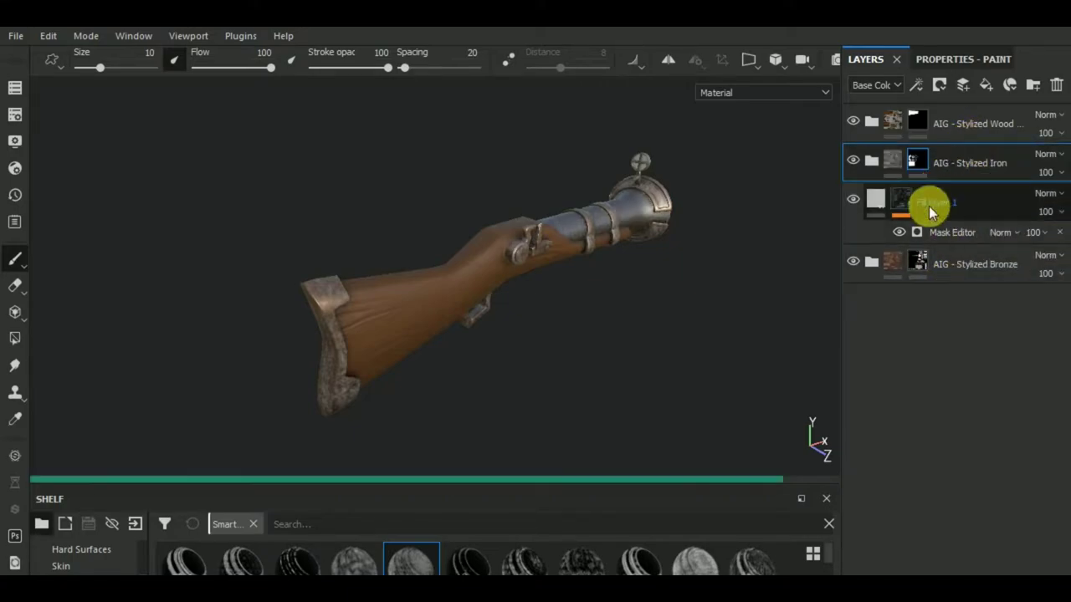
# Give Fill layer 1 a dark brown base colour
pyautogui.click(871, 201)
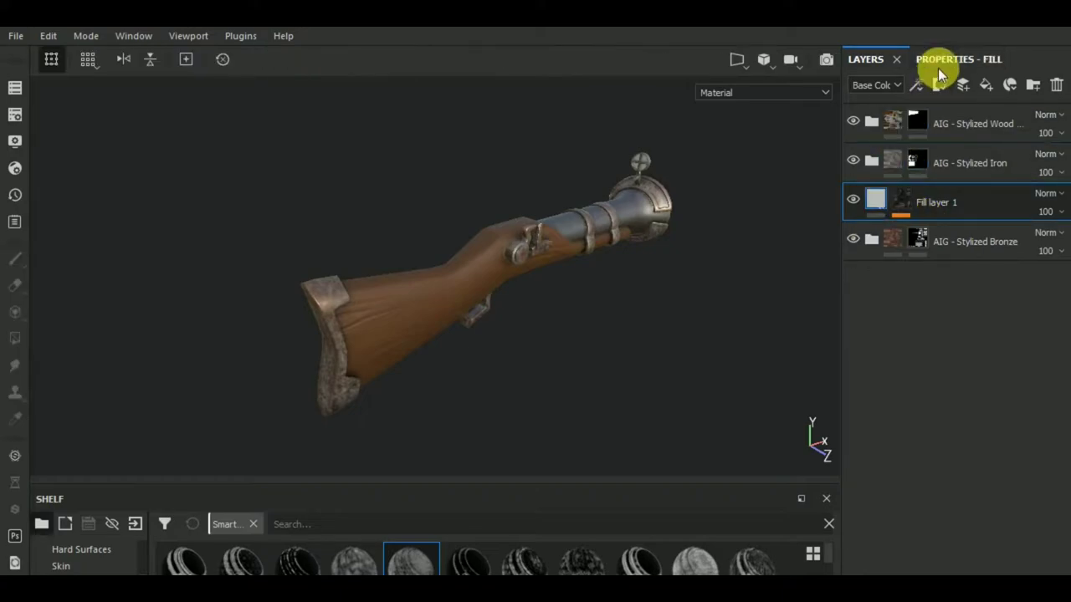
pyautogui.click(939, 67)
pyautogui.click(926, 299)
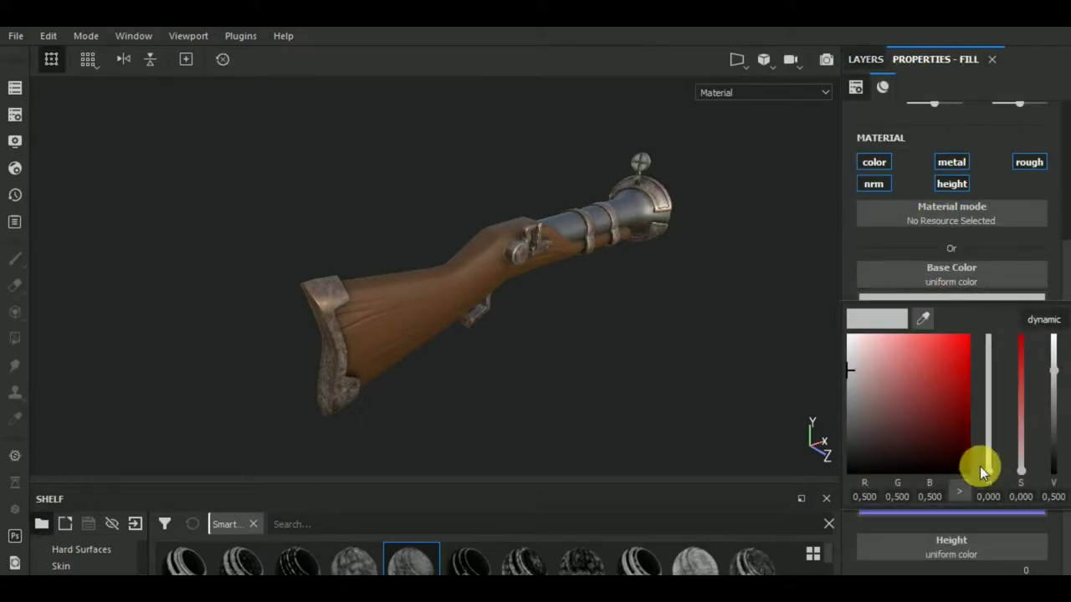
pyautogui.moveTo(979, 466); pyautogui.dragTo(985, 461)
pyautogui.click(900, 430)
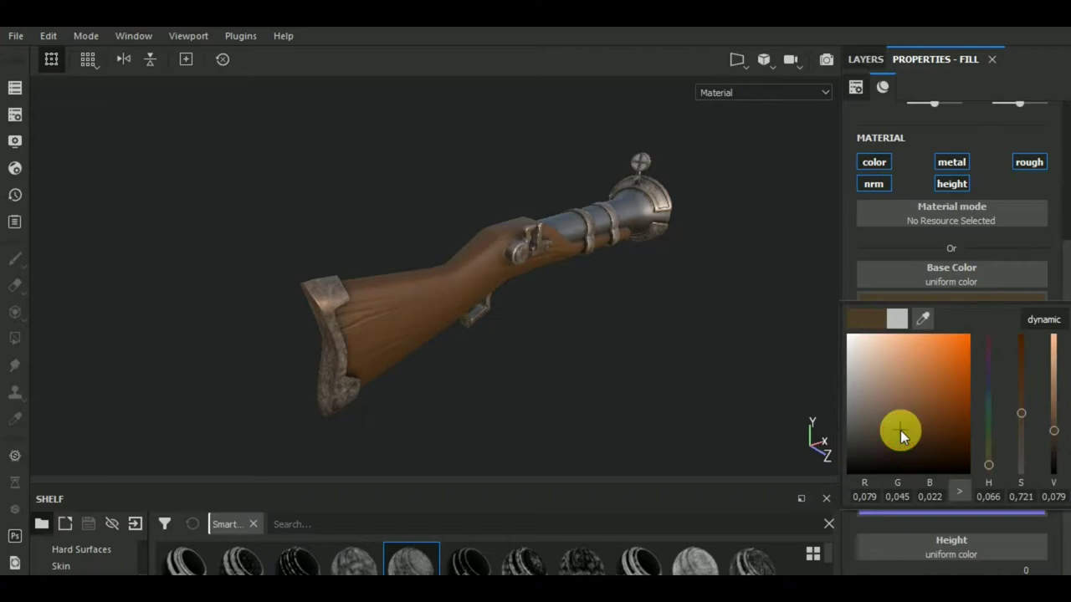
pyautogui.moveTo(900, 430); pyautogui.dragTo(896, 420)
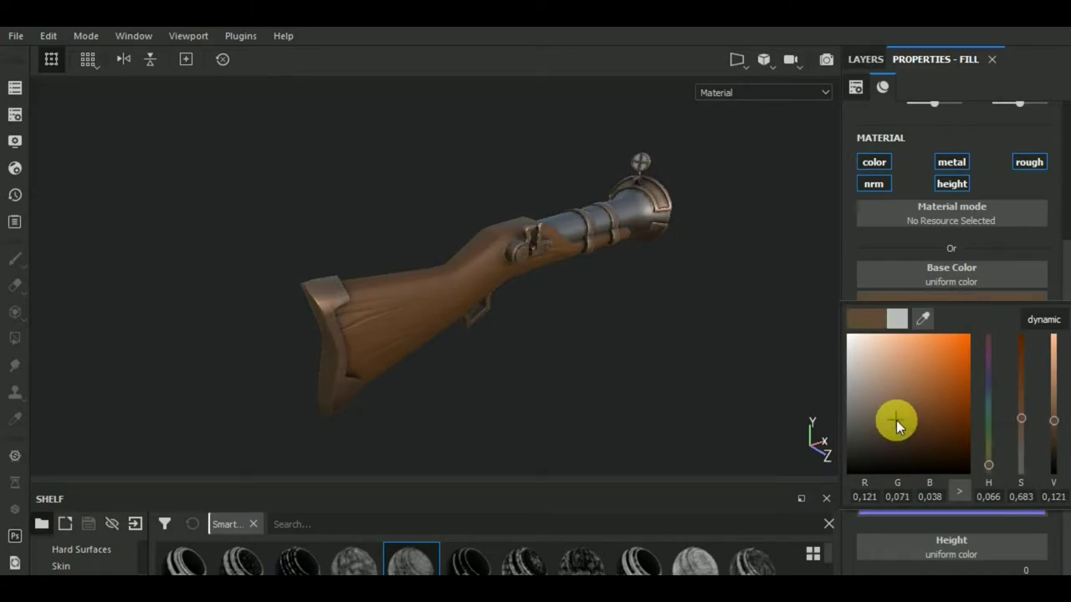
pyautogui.click(888, 237)
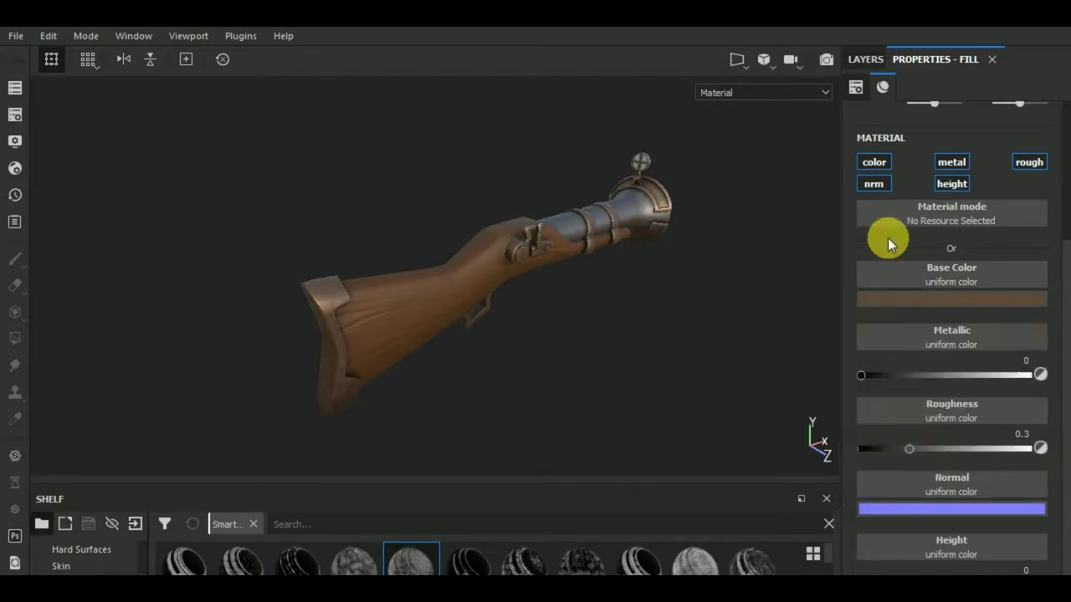
# Set Fill layer 1's Metallic to 0.628 and select its mask
pyautogui.click(966, 374)
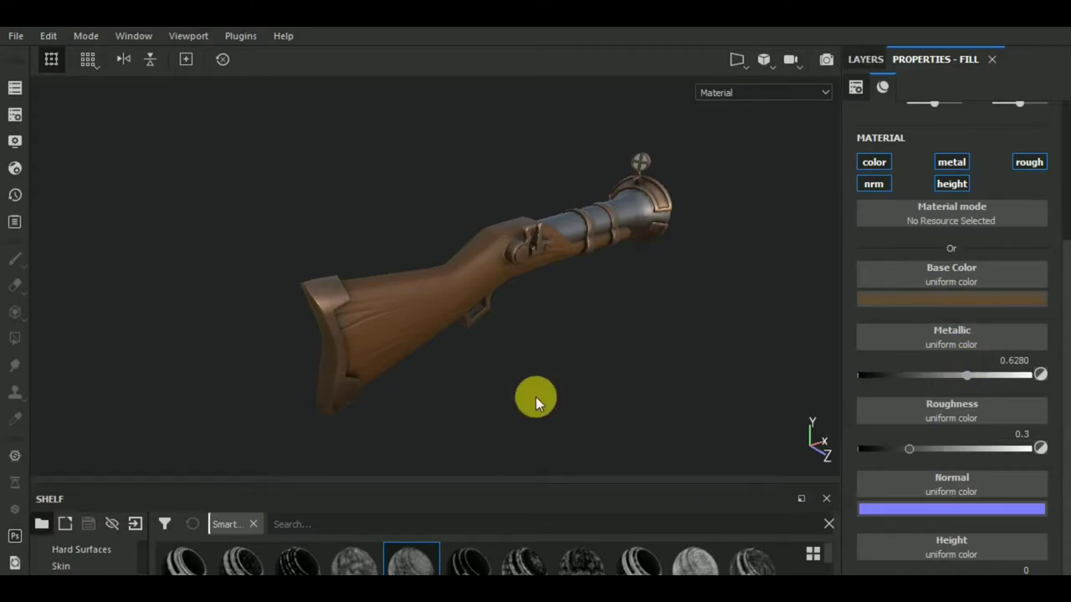
pyautogui.moveTo(535, 399)
pyautogui.keyDown('alt'); pyautogui.mouseDown()
pyautogui.moveTo(562, 378)
pyautogui.moveTo(519, 425)
pyautogui.mouseUp(); pyautogui.keyUp('alt')
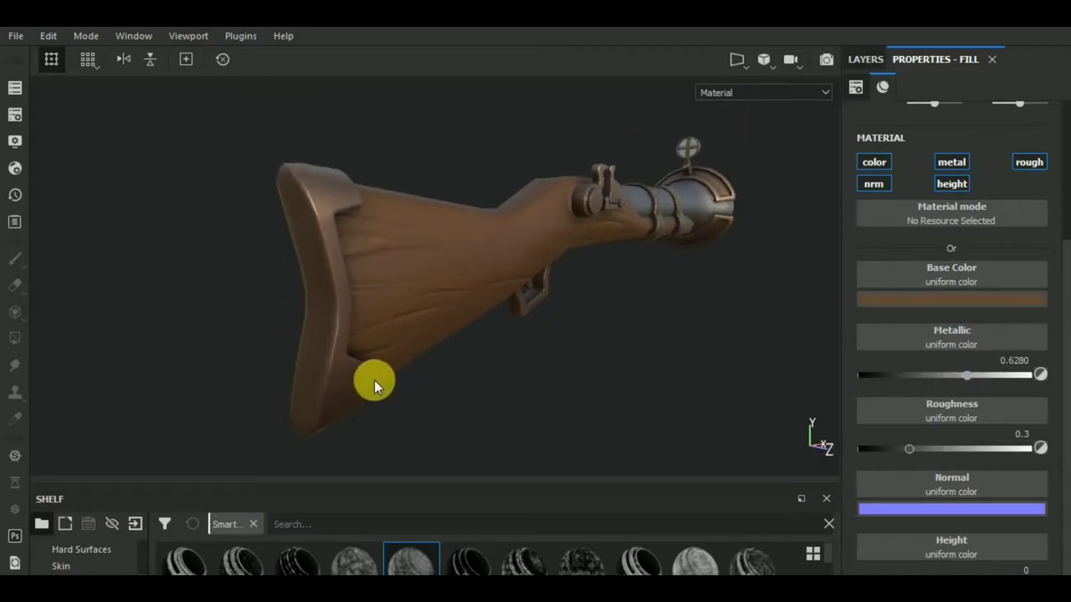
pyautogui.click(865, 59)
pyautogui.click(912, 205)
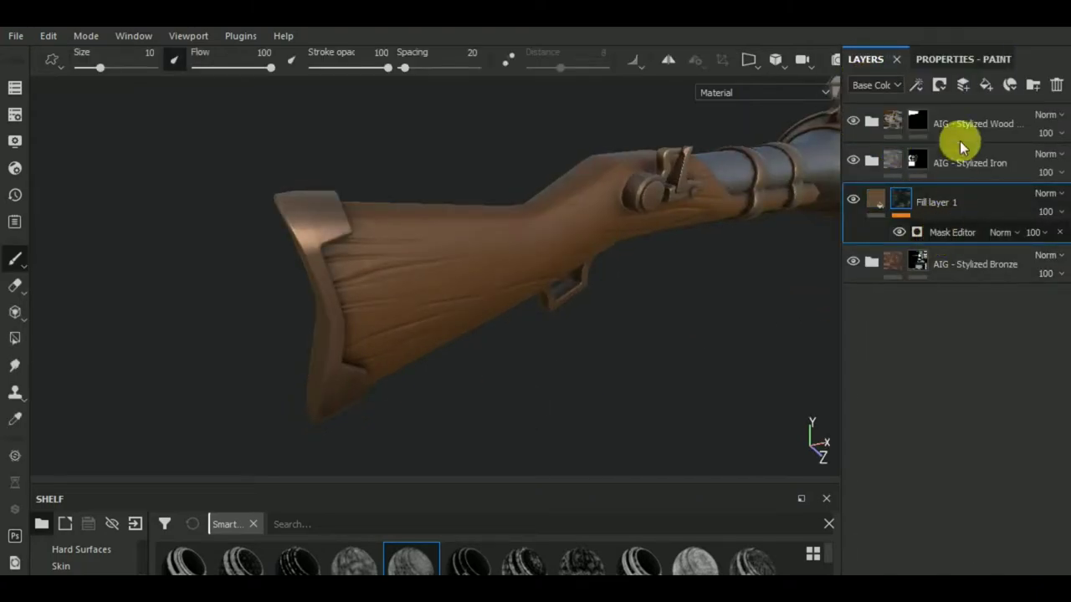
# Raise the Dirt mask's Global Balance to 0.65
pyautogui.click(955, 60)
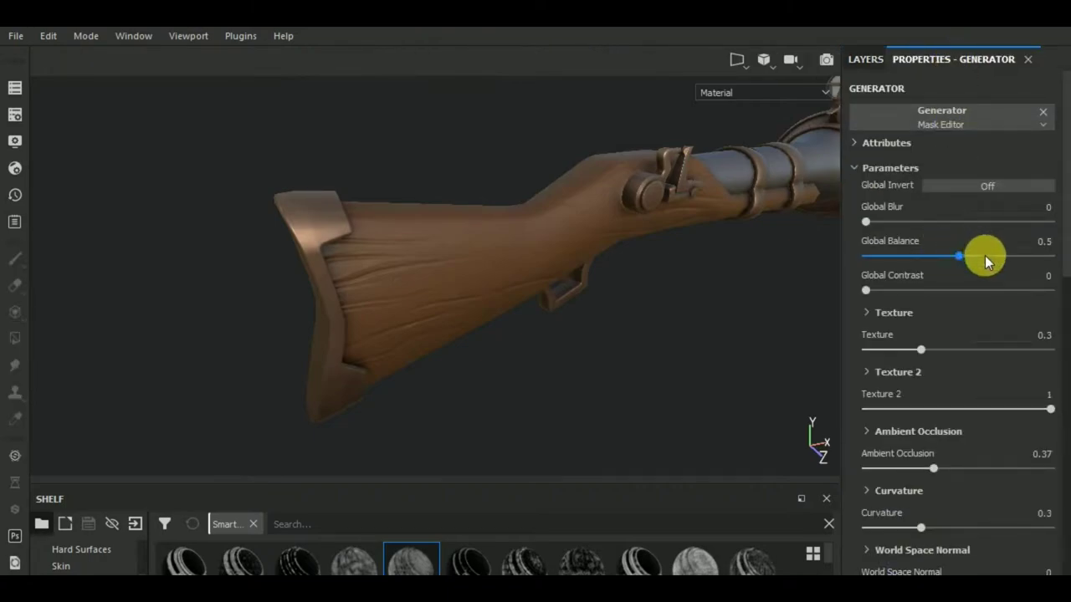
pyautogui.click(984, 255)
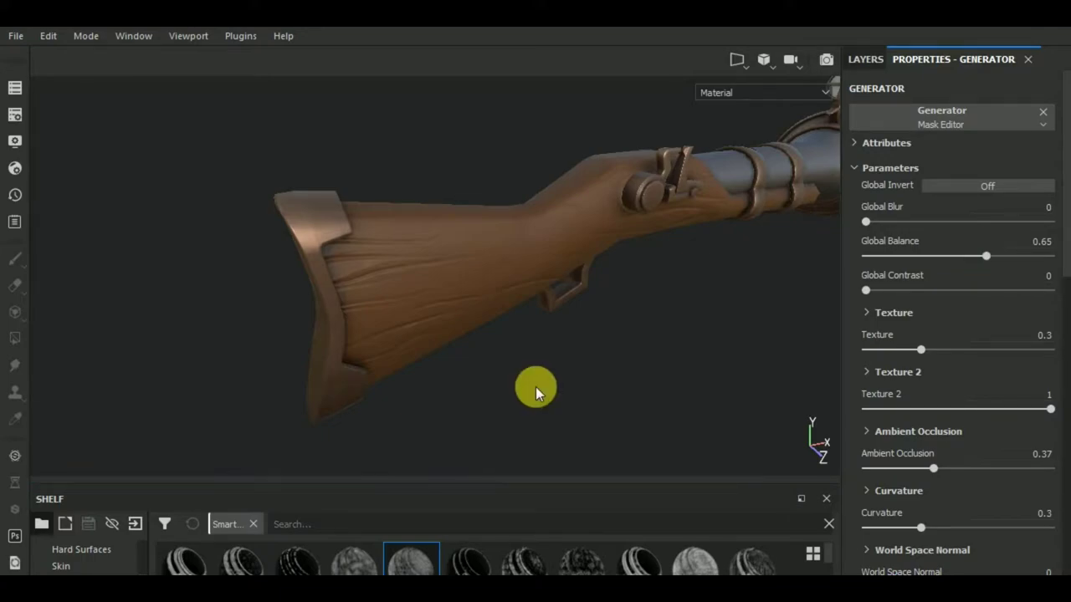
pyautogui.keyDown('alt'); pyautogui.moveTo(536, 384); pyautogui.dragTo(571, 368); pyautogui.keyUp('alt')
pyautogui.click(865, 59)
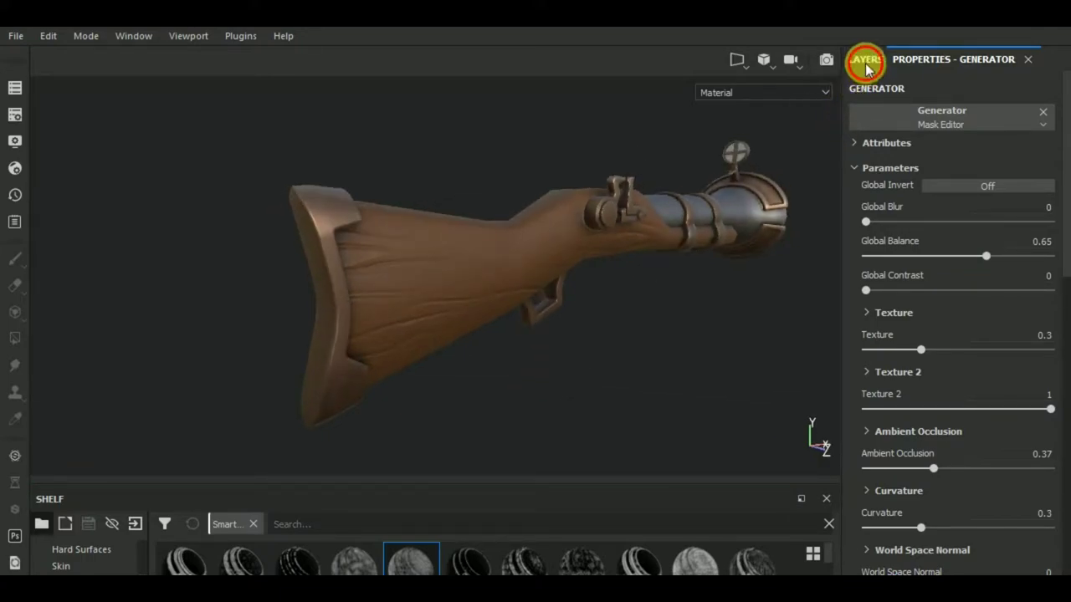
pyautogui.click(907, 200)
# Adjust Fill layer 1's material to metallic 0.2947 and roughness 0.3
pyautogui.click(883, 198)
pyautogui.click(948, 54)
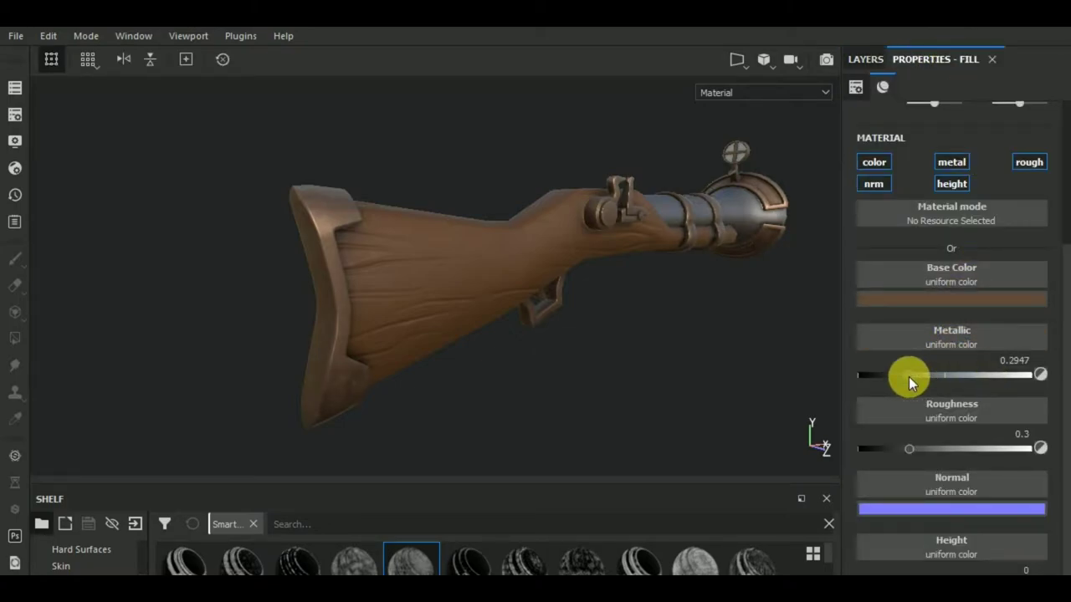
pyautogui.moveTo(578, 390)
pyautogui.keyDown('alt'); pyautogui.mouseDown()
pyautogui.moveTo(658, 399)
pyautogui.moveTo(569, 407)
pyautogui.mouseUp(); pyautogui.keyUp('alt')
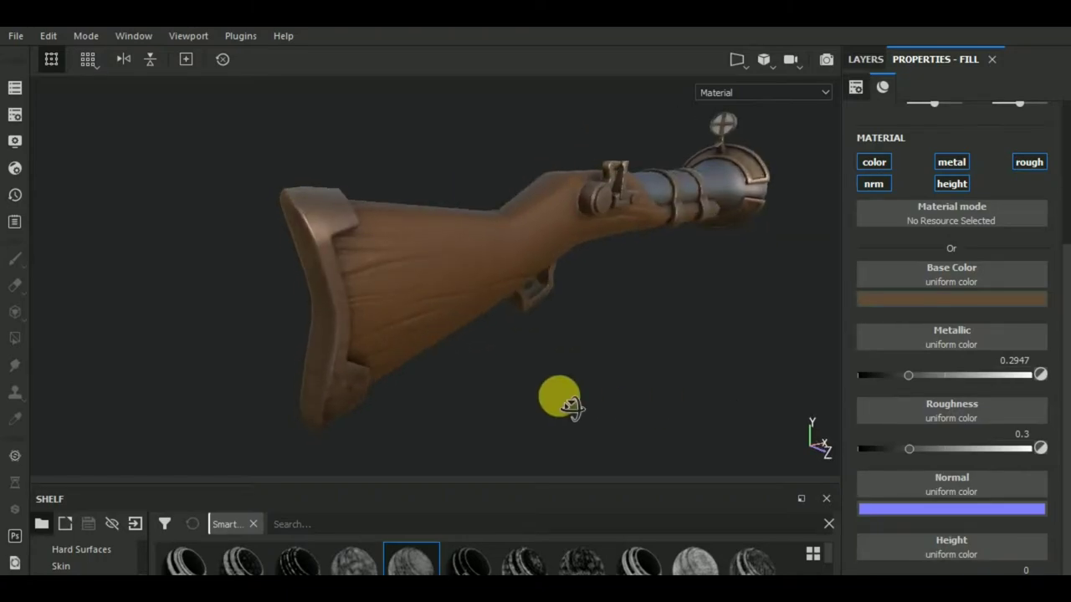
pyautogui.moveTo(509, 484); pyautogui.dragTo(535, 410)
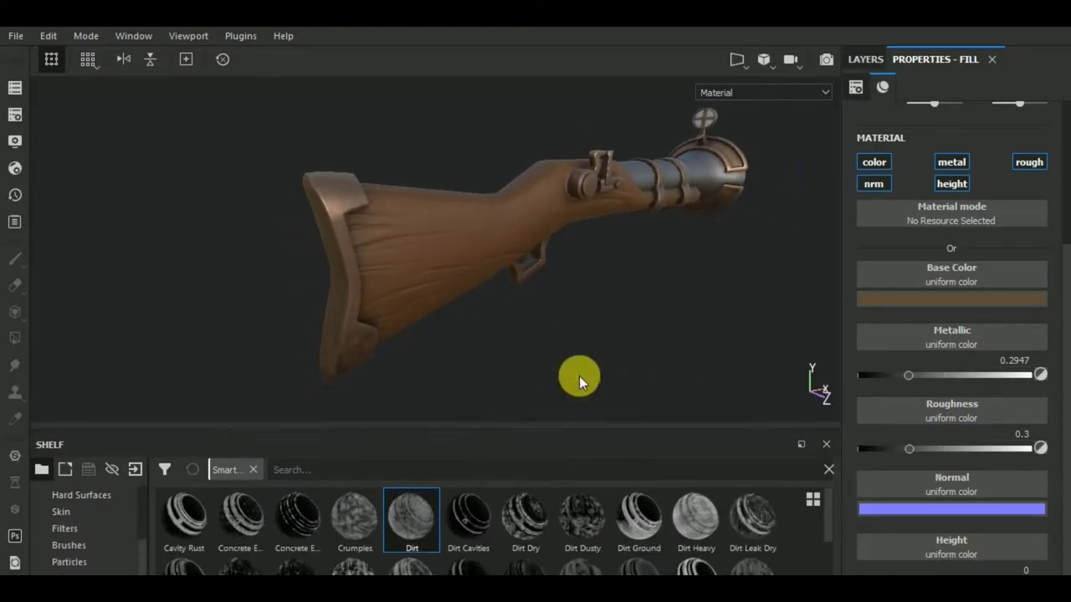
pyautogui.click(865, 59)
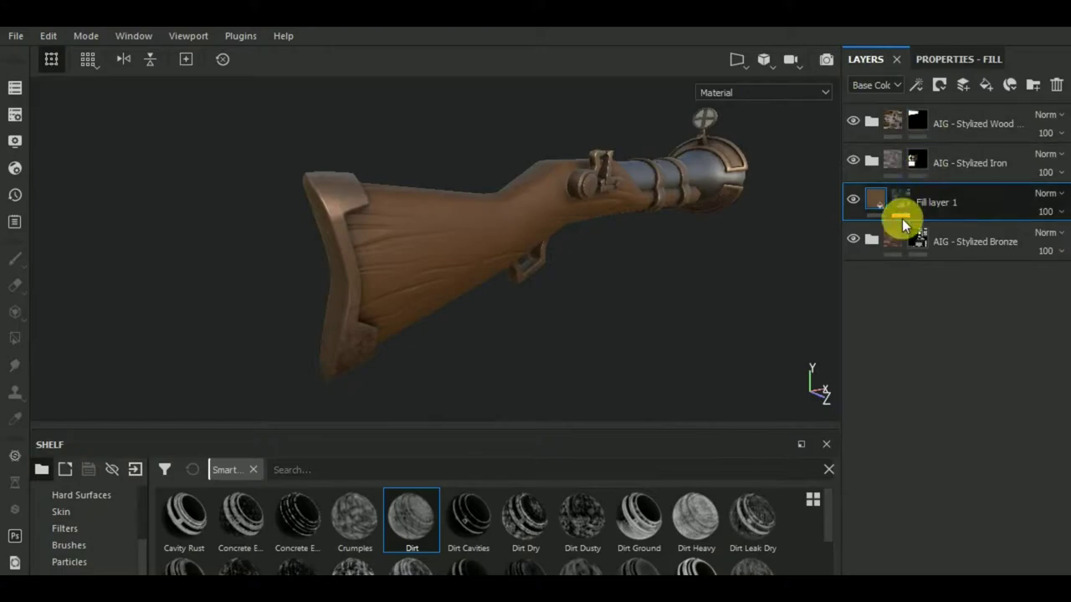
# Add a mask to Fill layer 1 and apply the Dust Soft Edges smart mask found by searching 'edge'
pyautogui.click(901, 216)
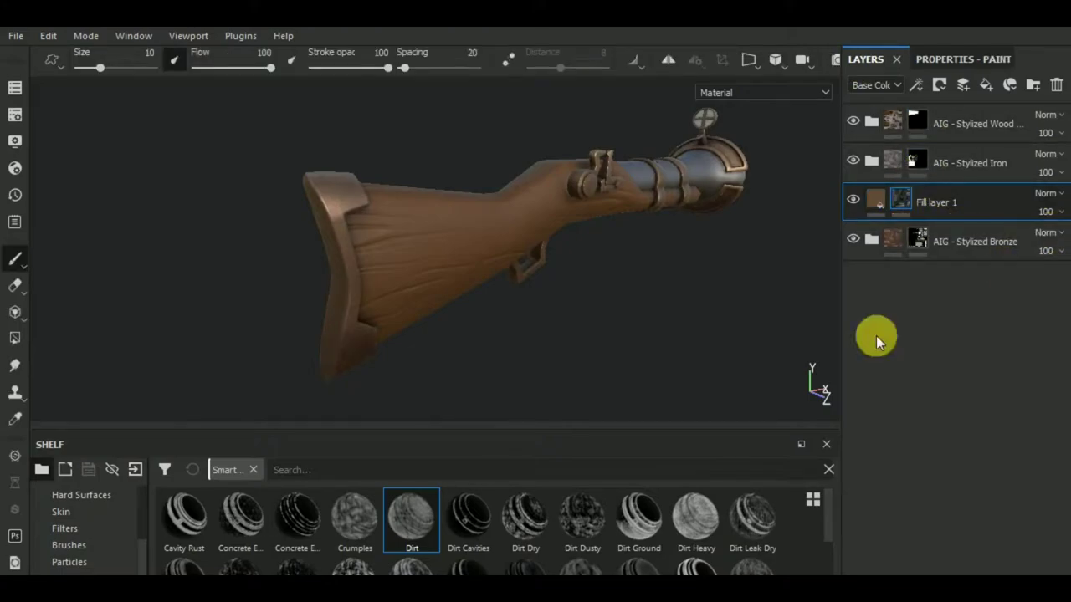
pyautogui.click(368, 470)
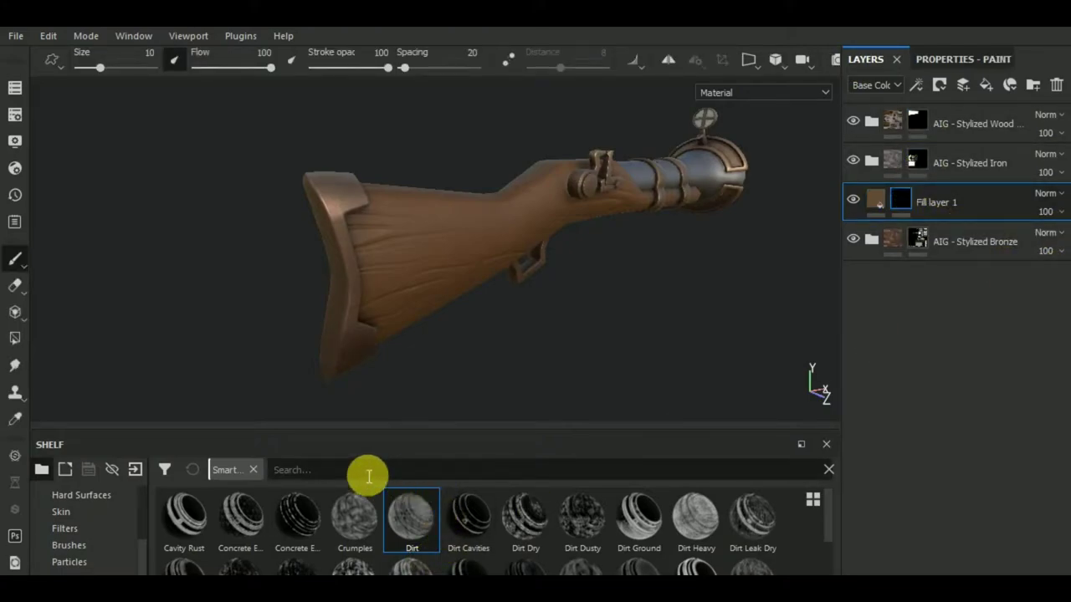
pyautogui.write('edge')
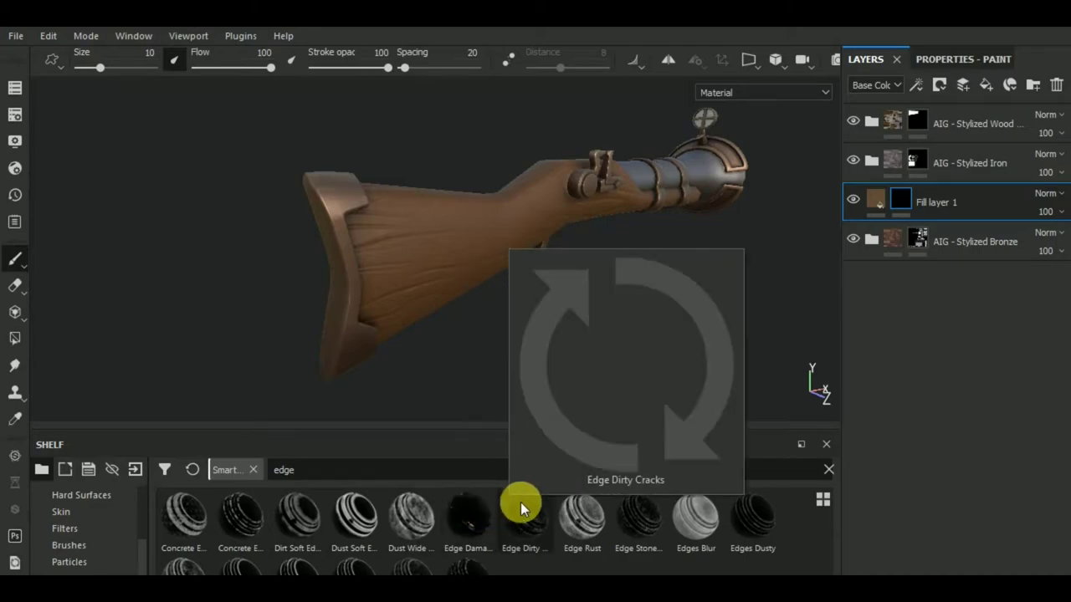
pyautogui.moveTo(355, 515)
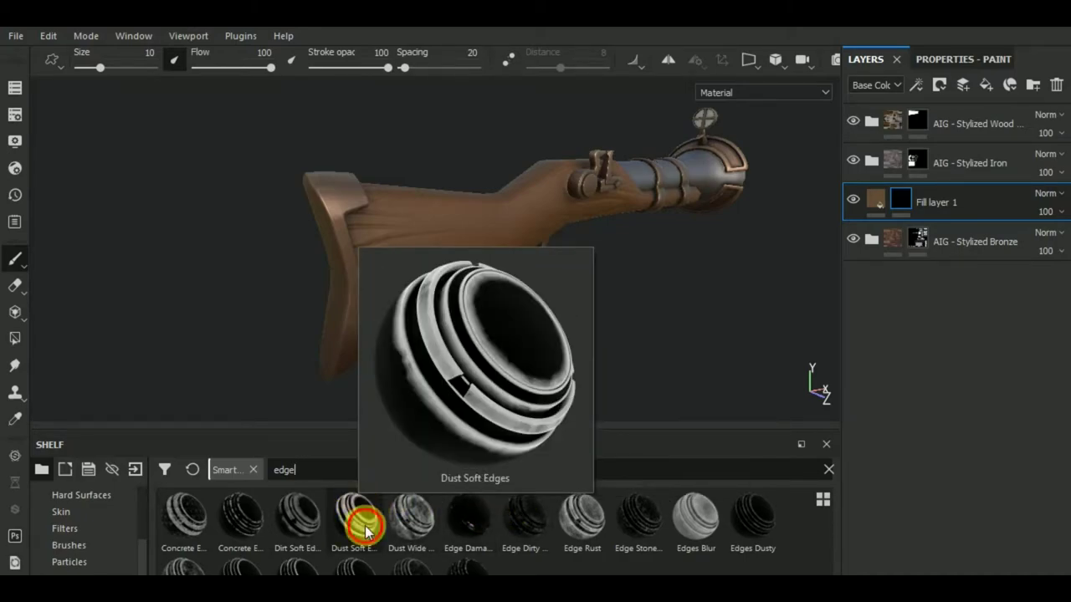
pyautogui.moveTo(357, 506); pyautogui.dragTo(956, 217)
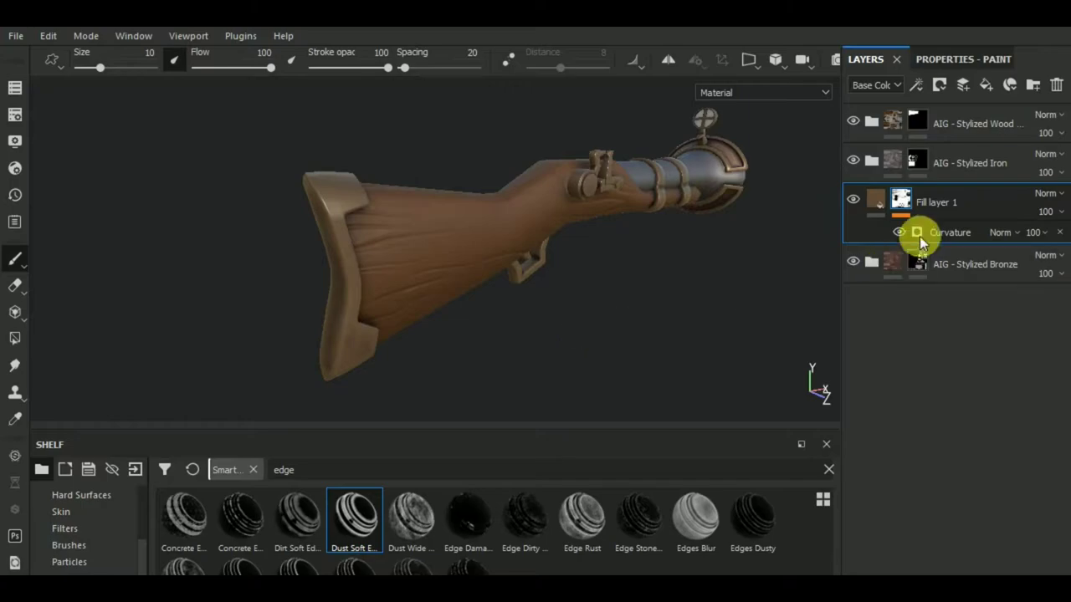
# Set the mask's Curvature generator to Global Balance 0.22 and Global Contrast 0
pyautogui.click(937, 226)
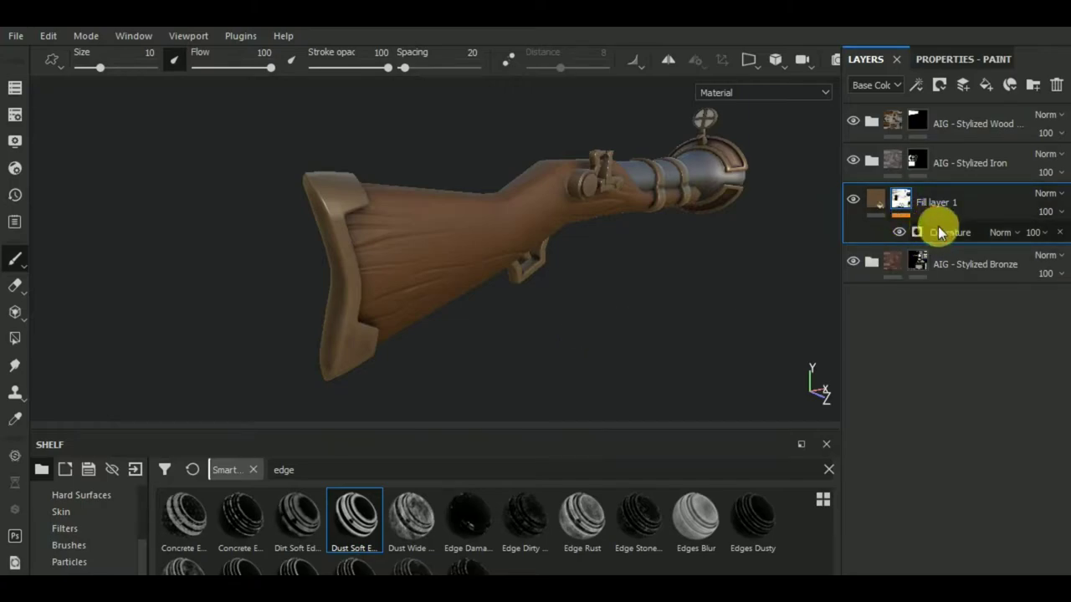
pyautogui.click(946, 60)
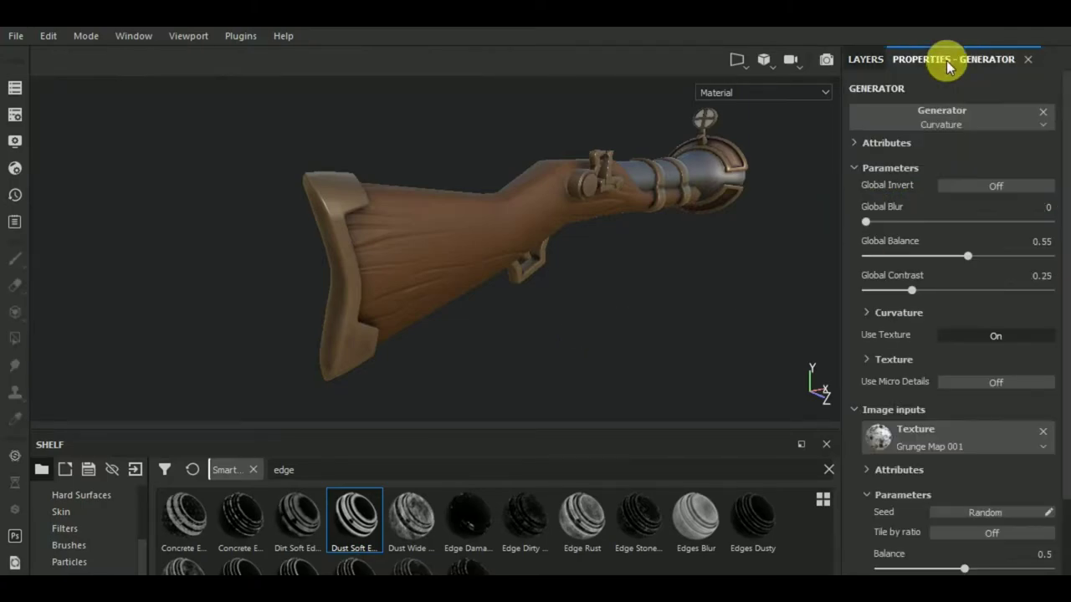
pyautogui.click(872, 289)
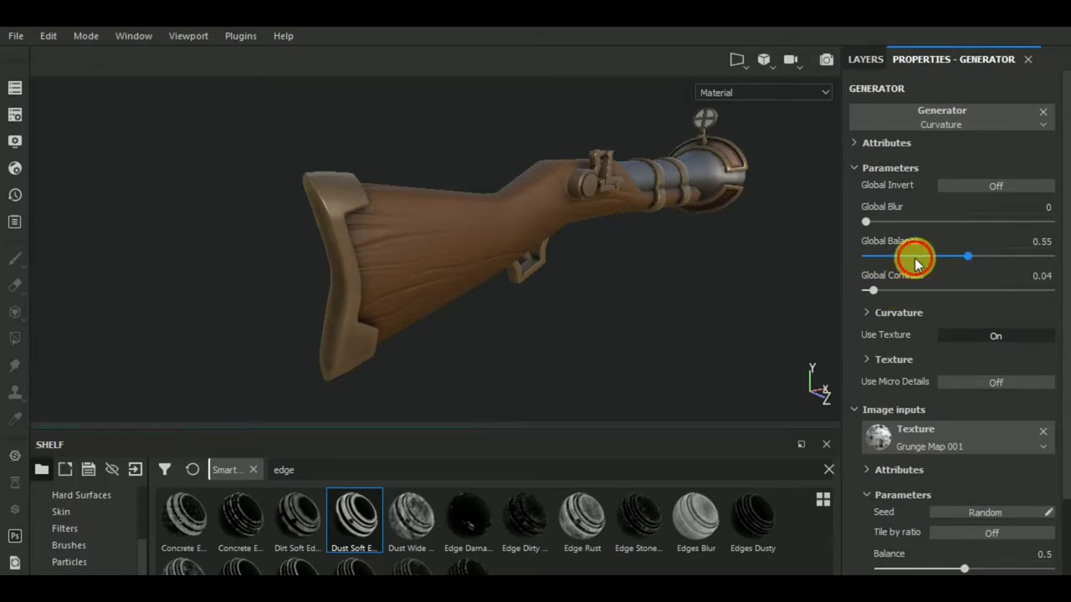
pyautogui.click(914, 258)
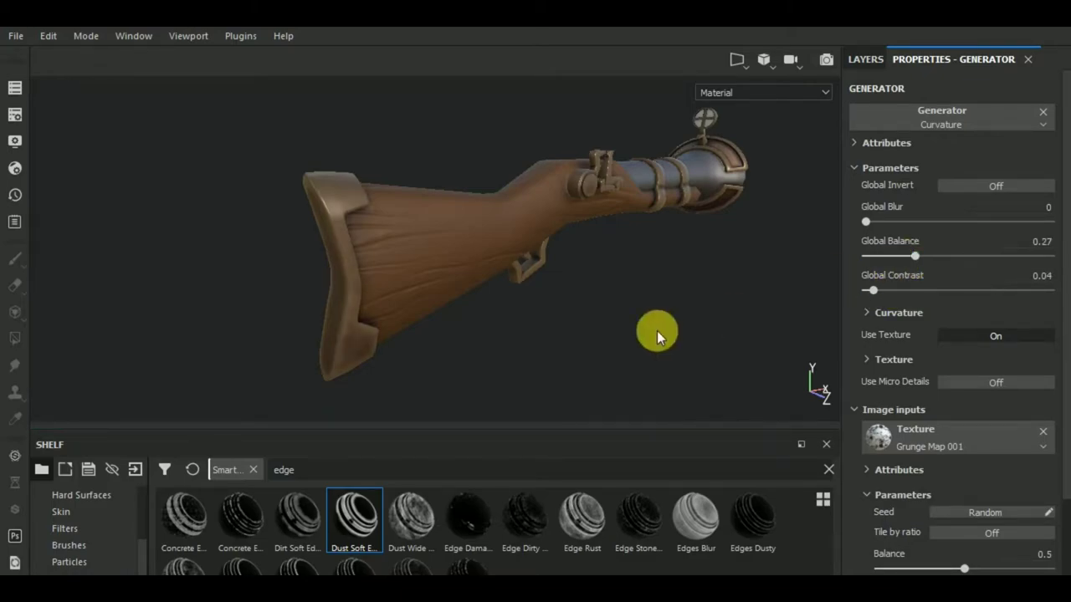
pyautogui.moveTo(658, 329)
pyautogui.keyDown('alt'); pyautogui.mouseDown()
pyautogui.moveTo(633, 280)
pyautogui.moveTo(650, 289)
pyautogui.moveTo(564, 346)
pyautogui.moveTo(413, 390)
pyautogui.moveTo(502, 342)
pyautogui.moveTo(586, 335)
pyautogui.mouseUp(); pyautogui.keyUp('alt')
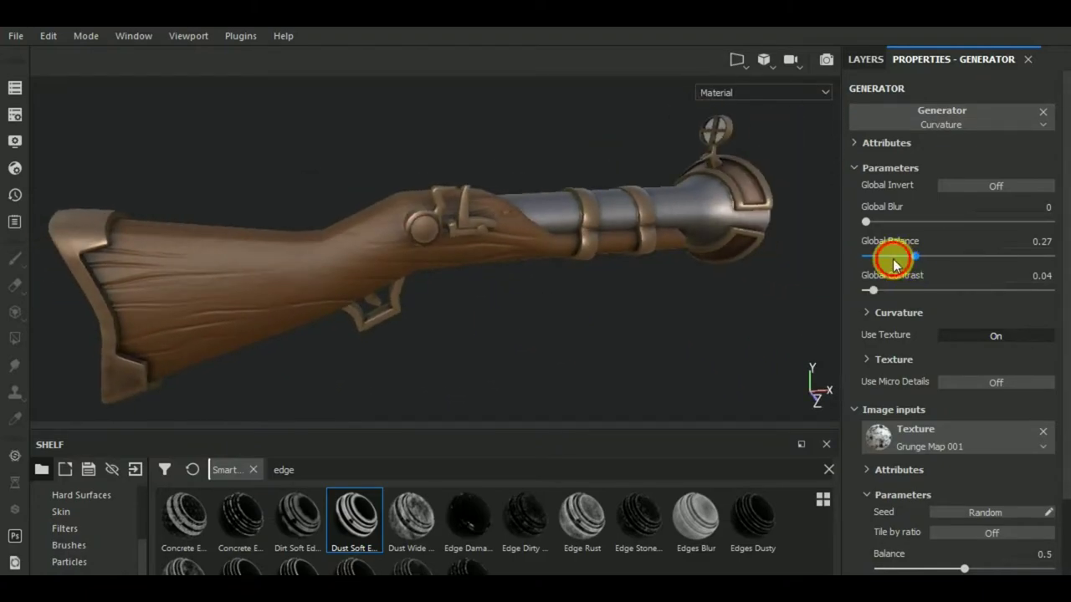
pyautogui.click(894, 258)
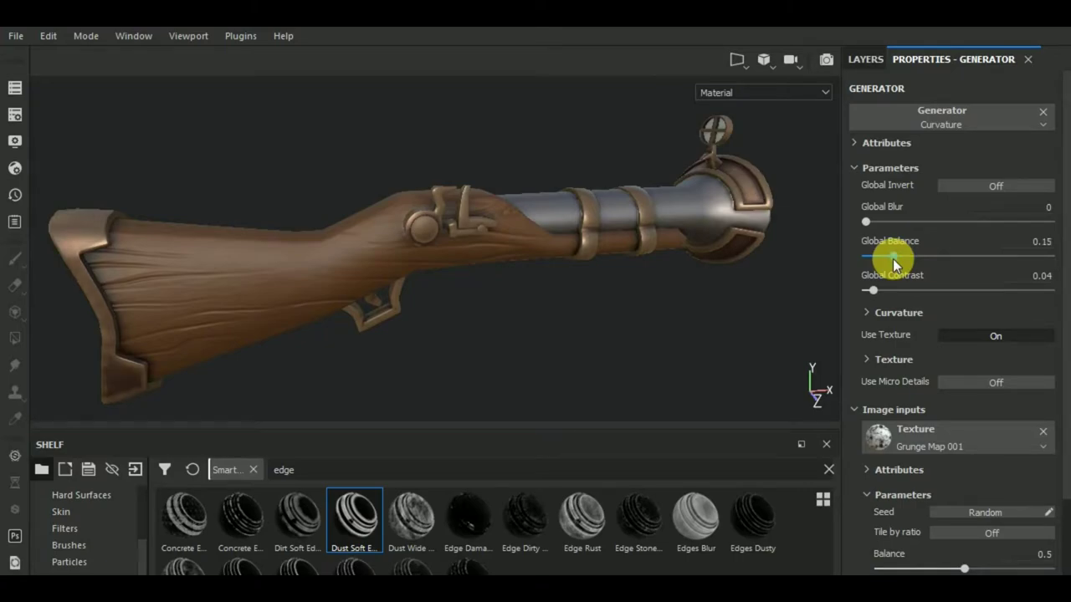
pyautogui.click(906, 257)
pyautogui.moveTo(828, 294); pyautogui.dragTo(832, 295)
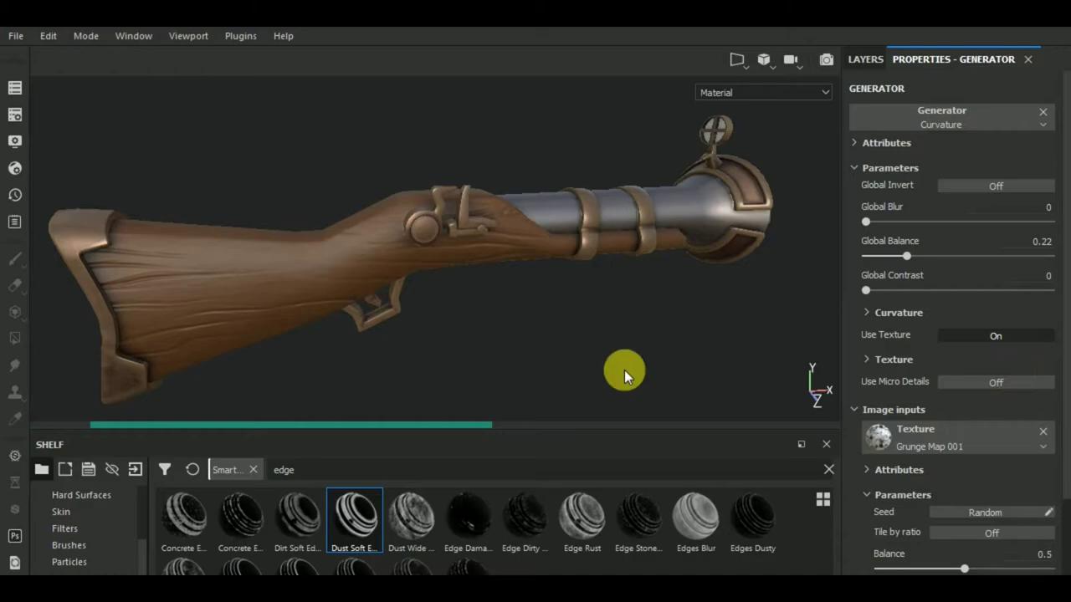
pyautogui.scroll(-3, 595, 320)
pyautogui.moveTo(617, 311)
pyautogui.keyDown('alt'); pyautogui.mouseDown()
pyautogui.moveTo(506, 329)
pyautogui.moveTo(785, 196)
pyautogui.mouseUp(); pyautogui.keyUp('alt')
# Rename Fill layer 1 to 'edges'
pyautogui.click(867, 60)
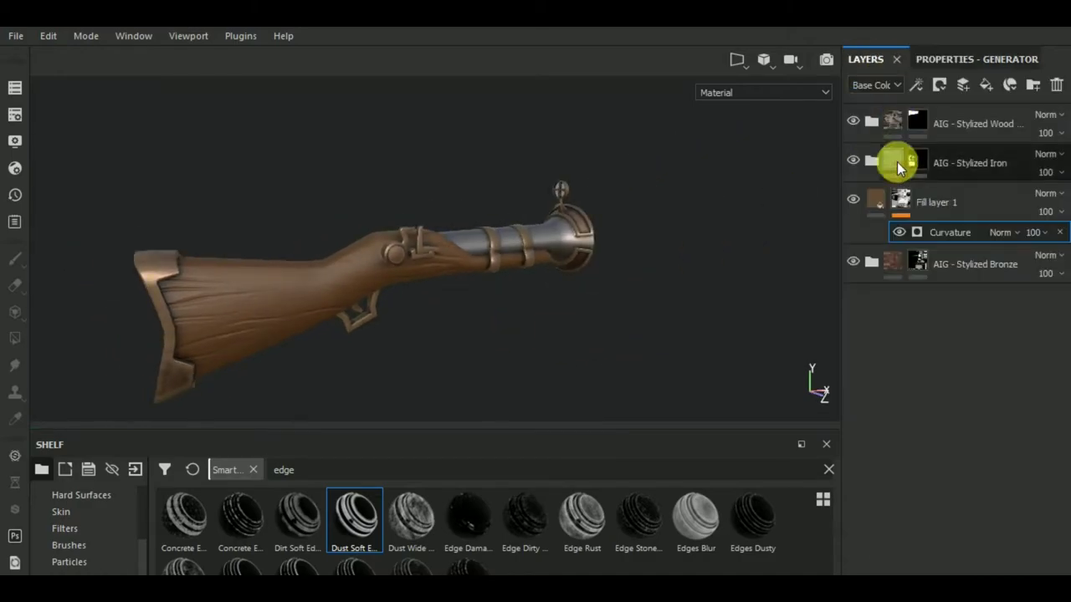
pyautogui.doubleClick(926, 201)
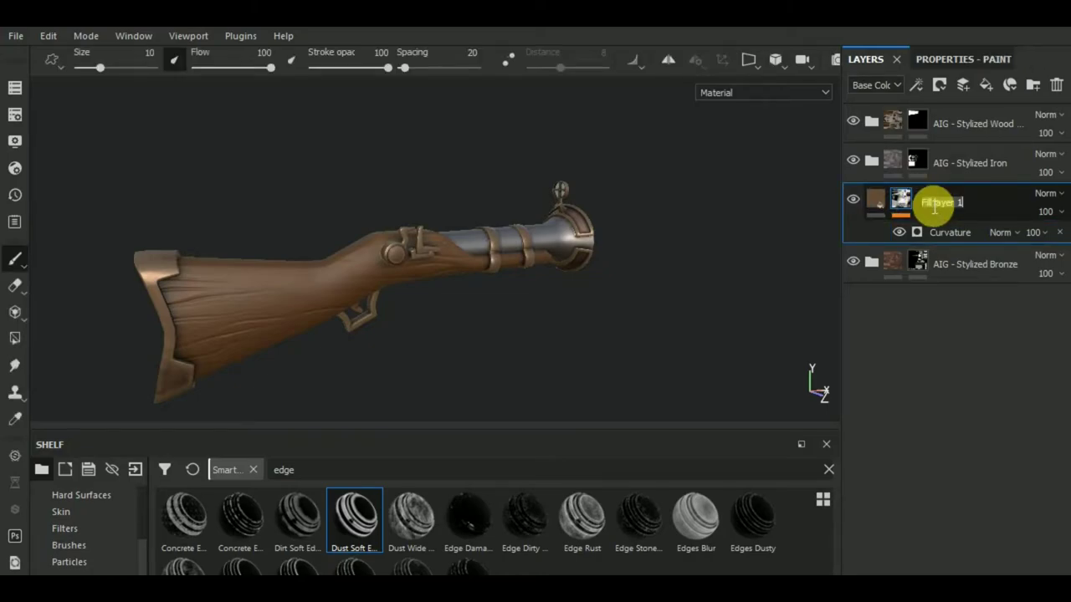
pyautogui.write('edges')
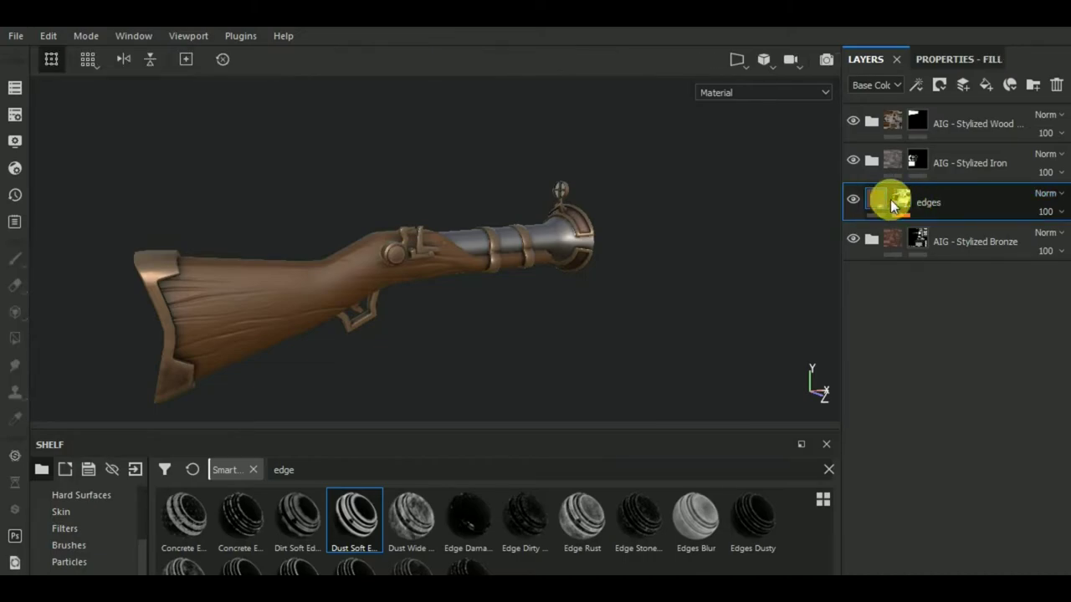
# Duplicate the edges layer and move edges copy 1 above the Stylized Iron group
pyautogui.rightClick(926, 198)
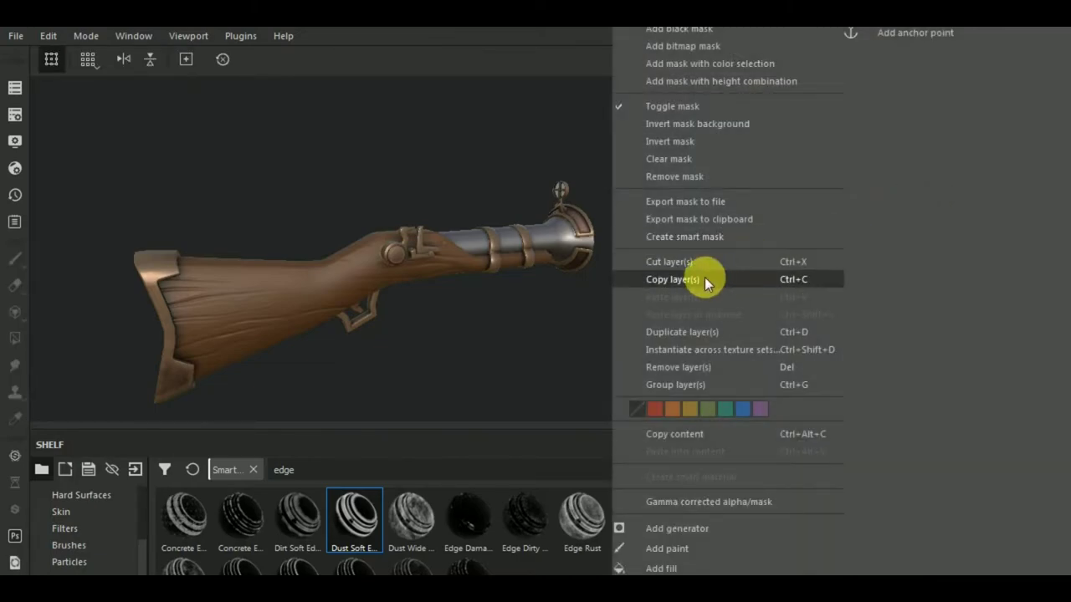
pyautogui.press('Escape')
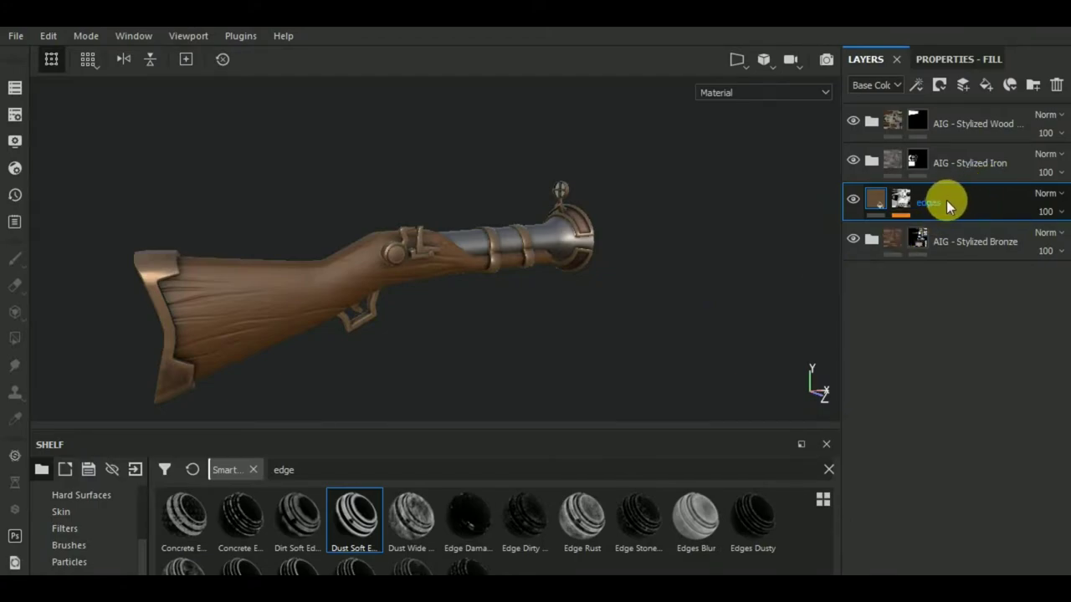
pyautogui.hotkey('ctrl', 'v')
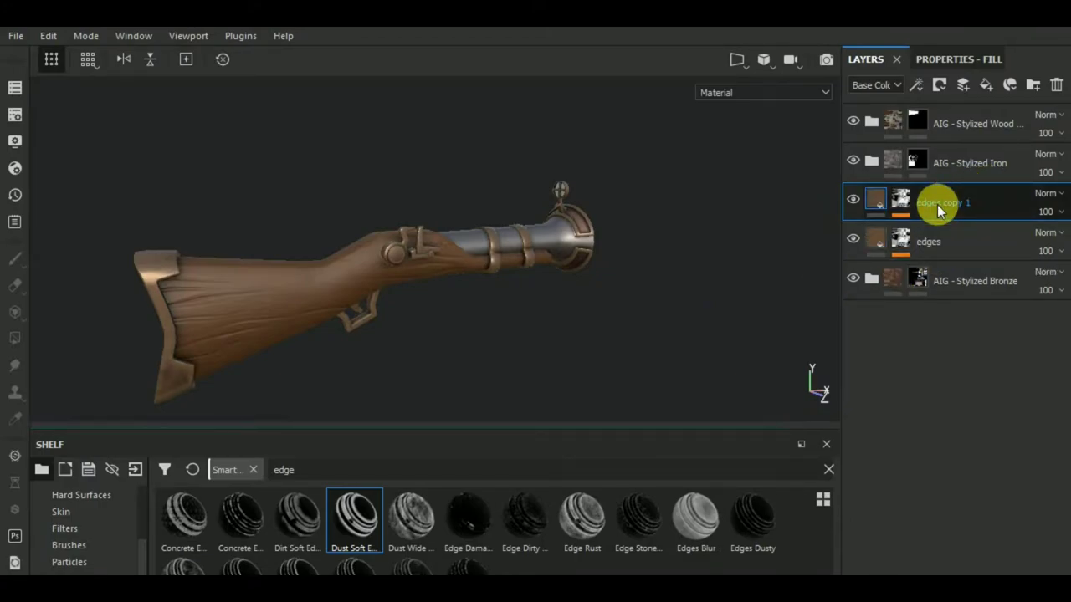
pyautogui.moveTo(936, 204); pyautogui.dragTo(950, 146)
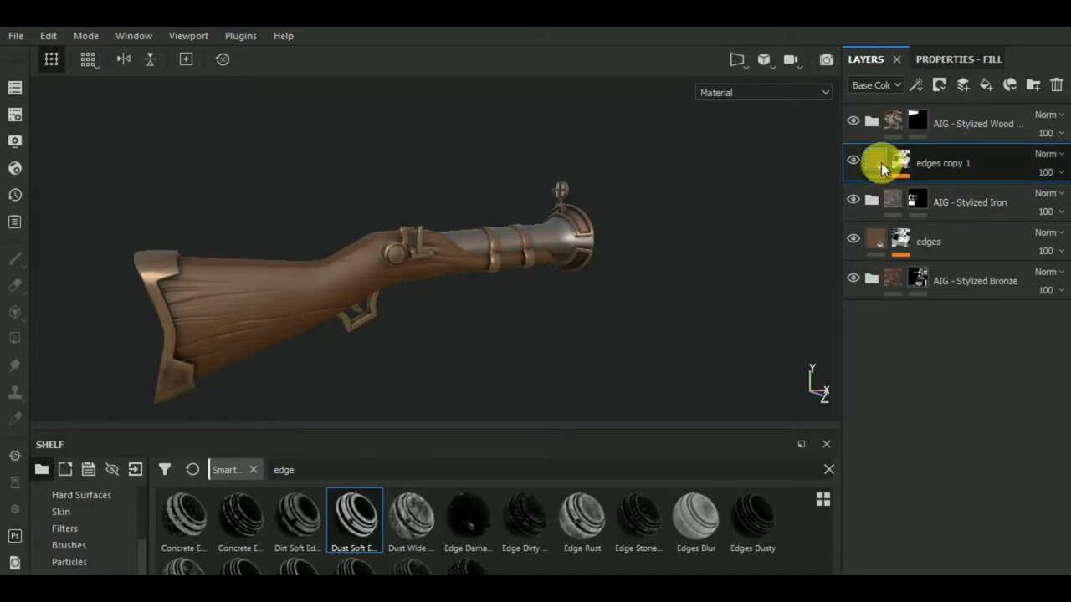
# Give edges copy 1 a pale grey base colour
pyautogui.click(953, 60)
pyautogui.click(928, 297)
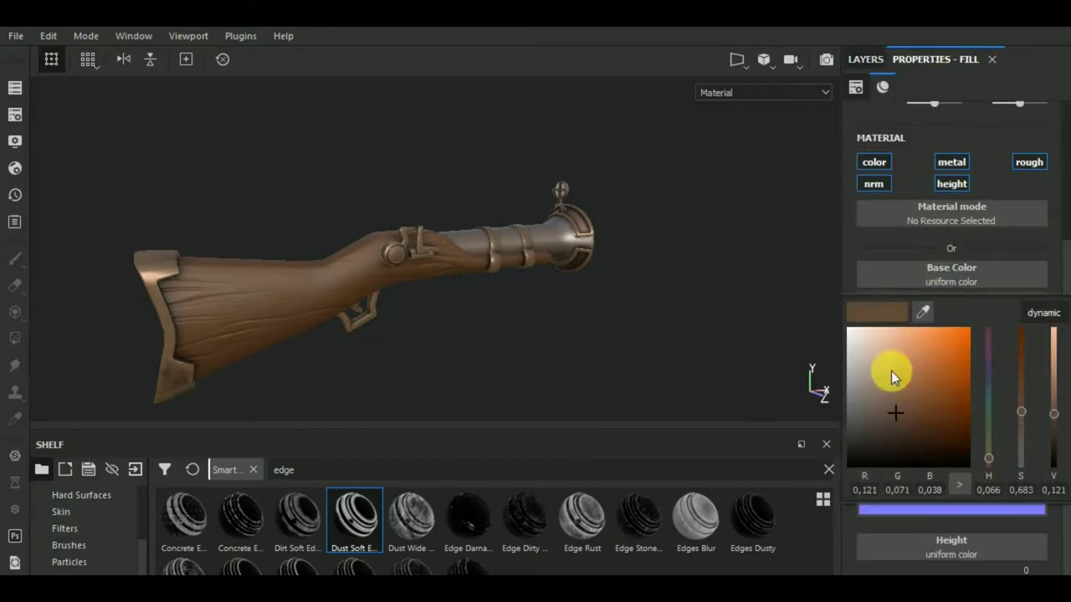
pyautogui.click(857, 393)
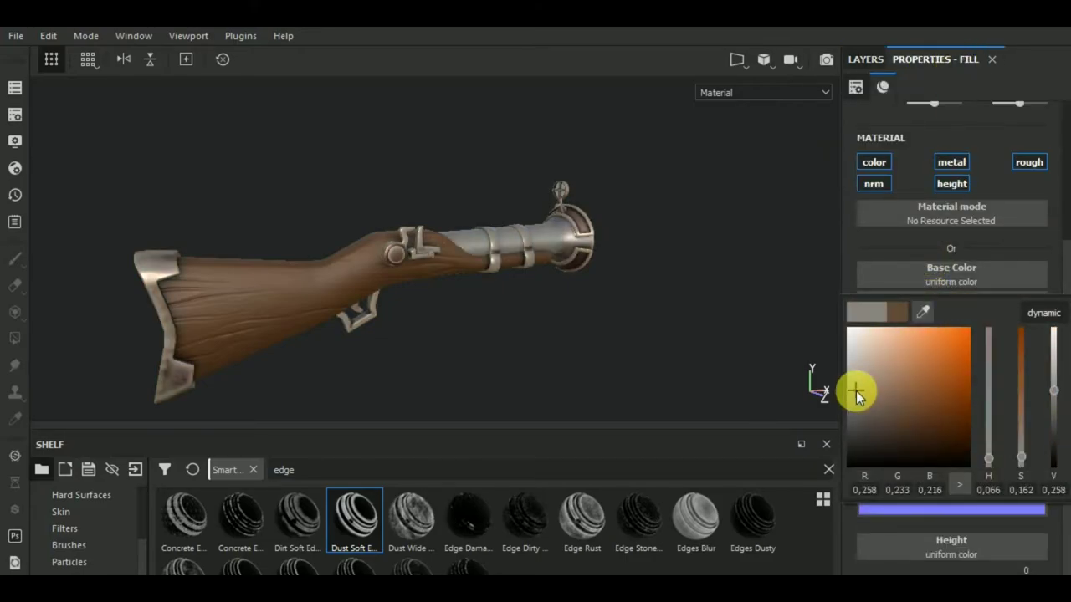
pyautogui.click(869, 62)
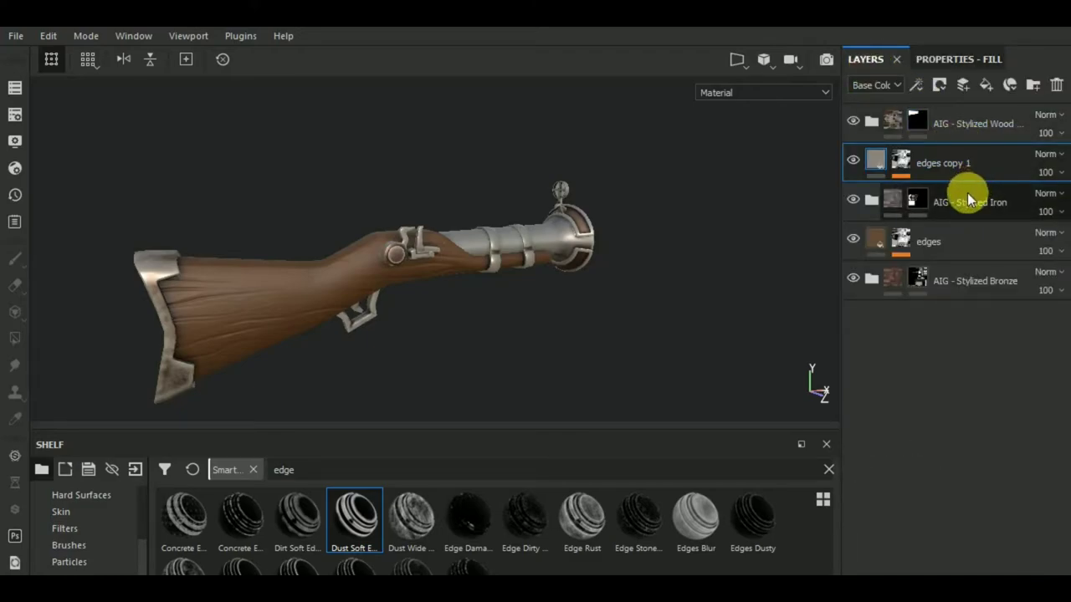
# Replace edges copy 1 with a fresh duplicate of edges using a lighter, less saturated base colour
pyautogui.click(1056, 85)
pyautogui.keyDown('alt'); pyautogui.moveTo(663, 286); pyautogui.dragTo(597, 335); pyautogui.keyUp('alt')
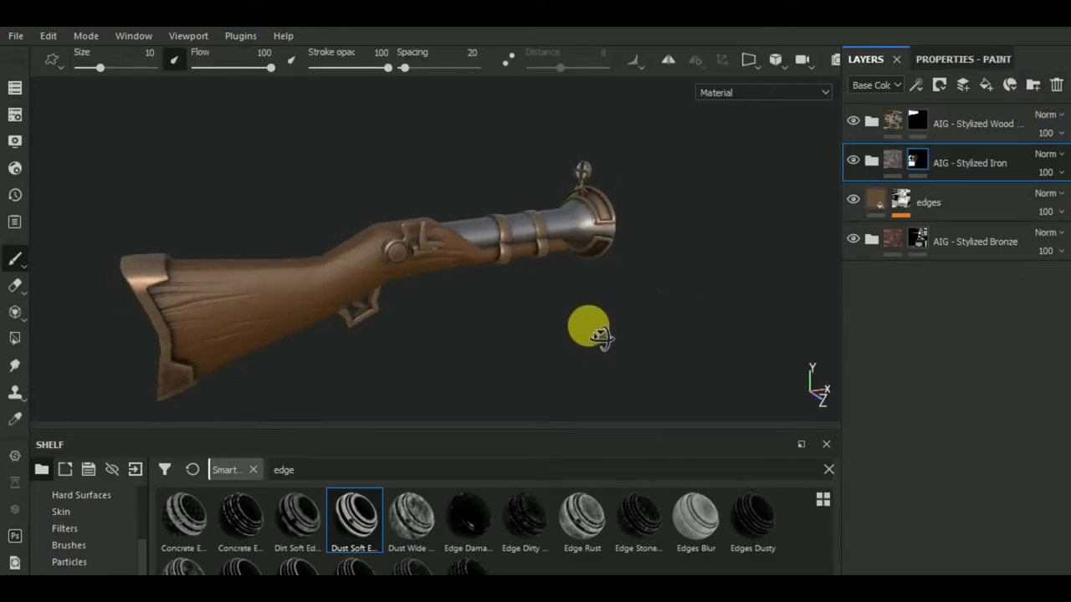
pyautogui.click(930, 203)
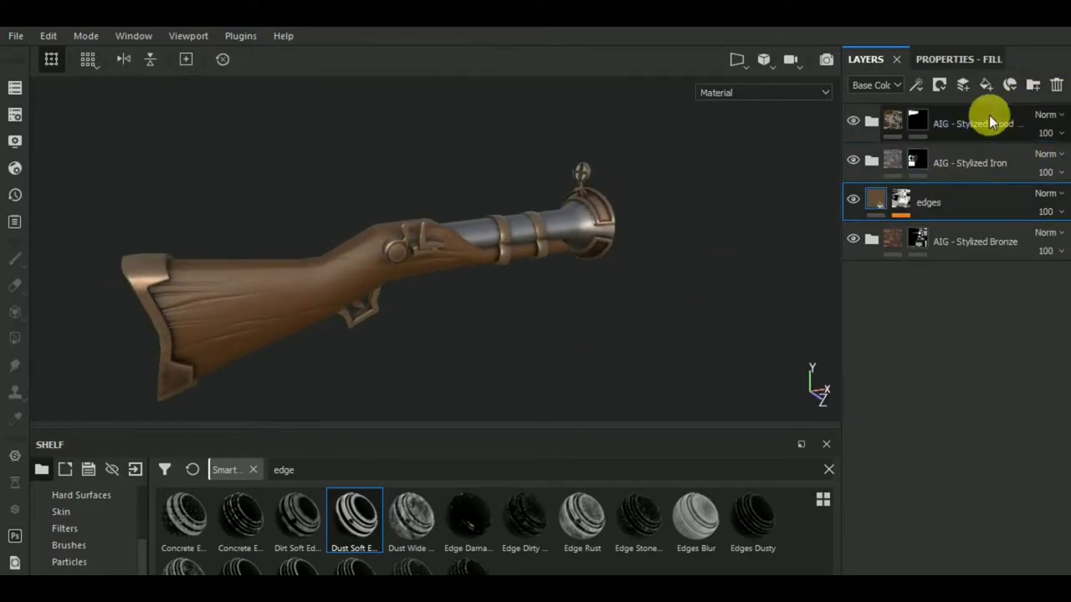
pyautogui.doubleClick(943, 201)
pyautogui.rightClick(942, 201)
pyautogui.click(726, 328)
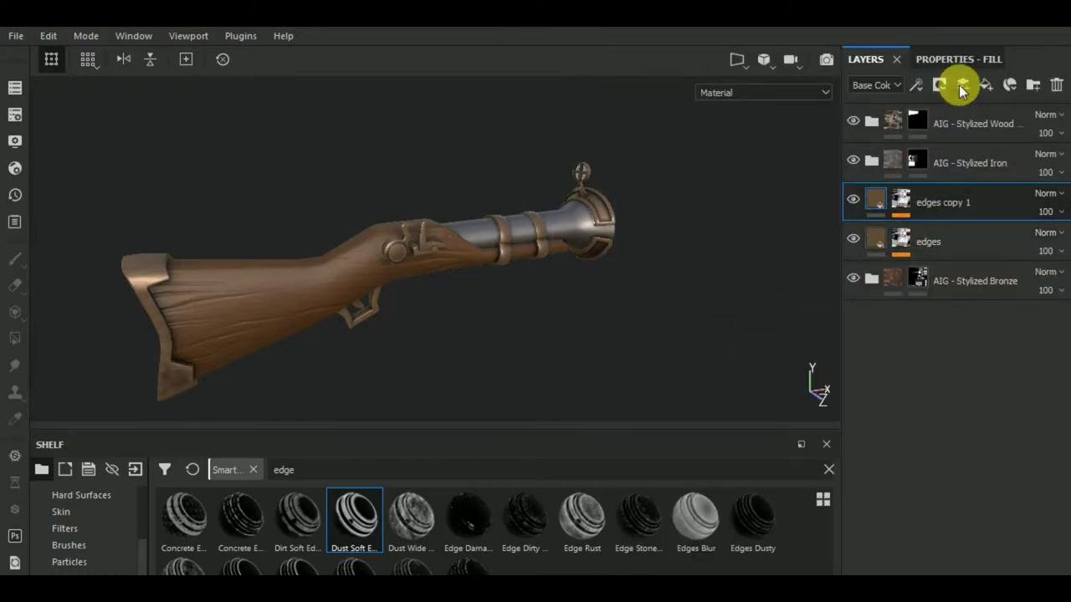
pyautogui.click(929, 58)
pyautogui.click(929, 299)
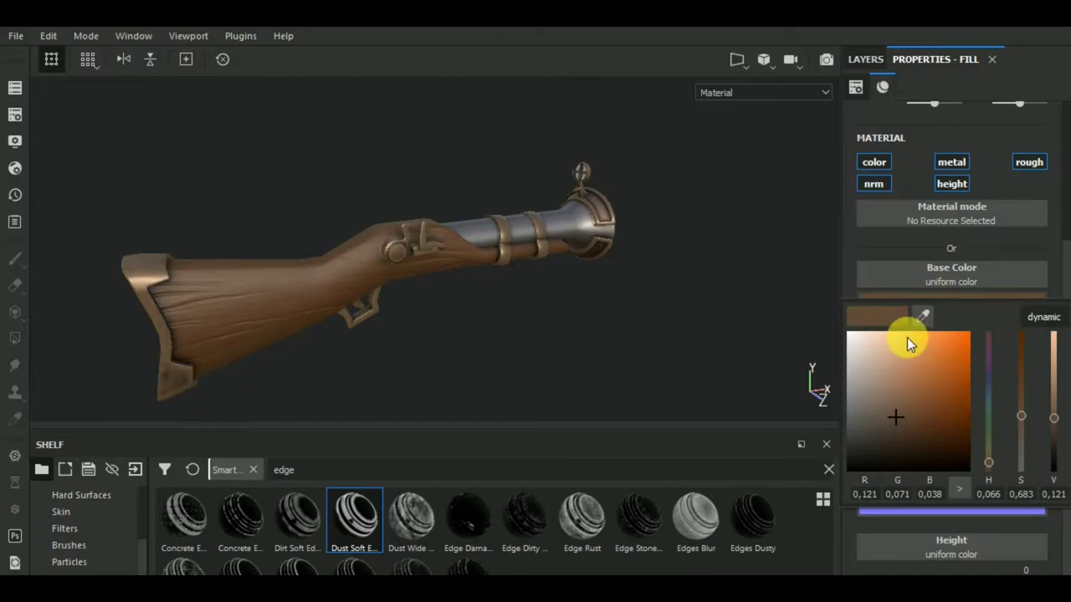
pyautogui.click(870, 411)
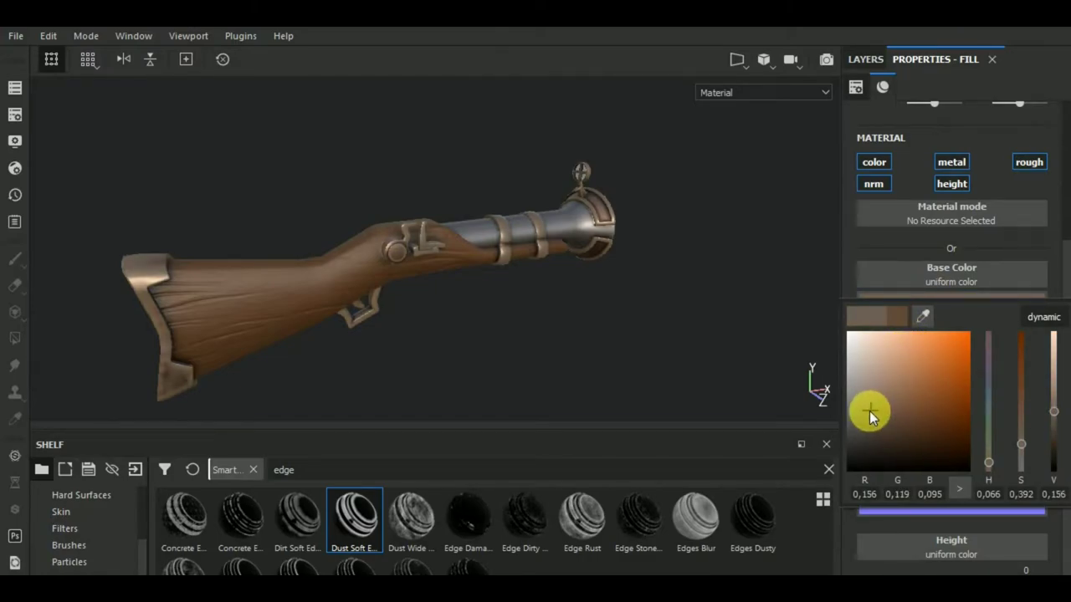
pyautogui.click(865, 59)
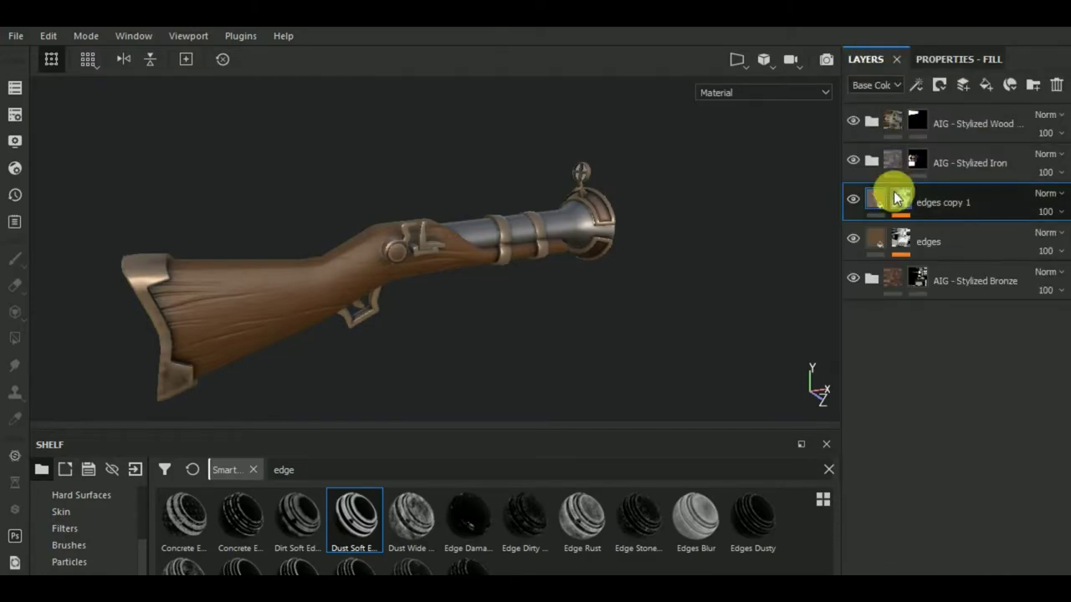
# Set the copy's Curvature generator Global Balance to 0.18
pyautogui.click(907, 223)
pyautogui.click(938, 232)
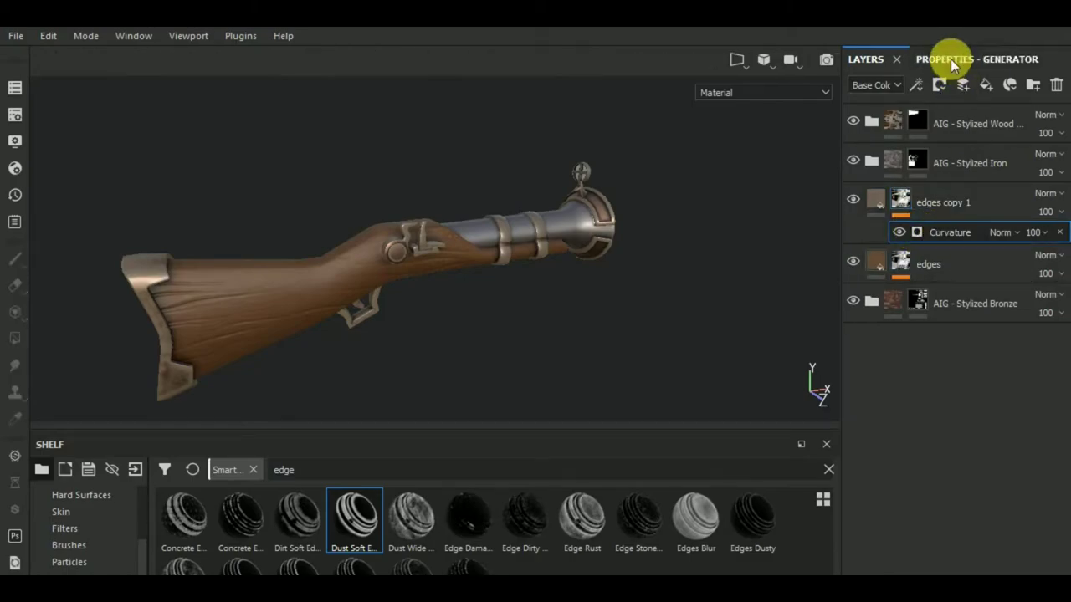
pyautogui.click(950, 59)
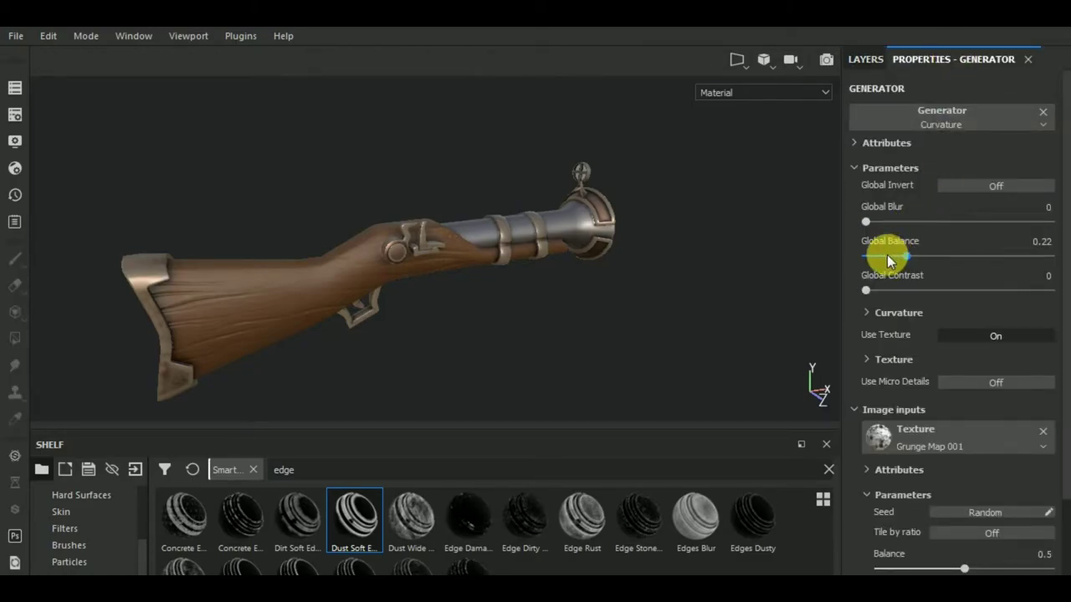
pyautogui.click(887, 254)
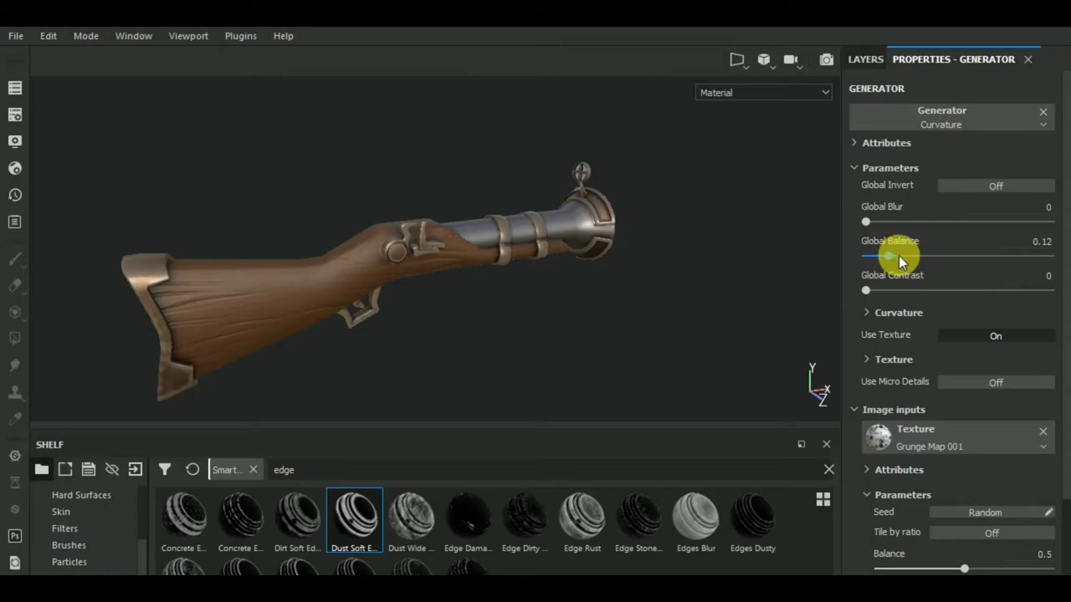
pyautogui.click(898, 255)
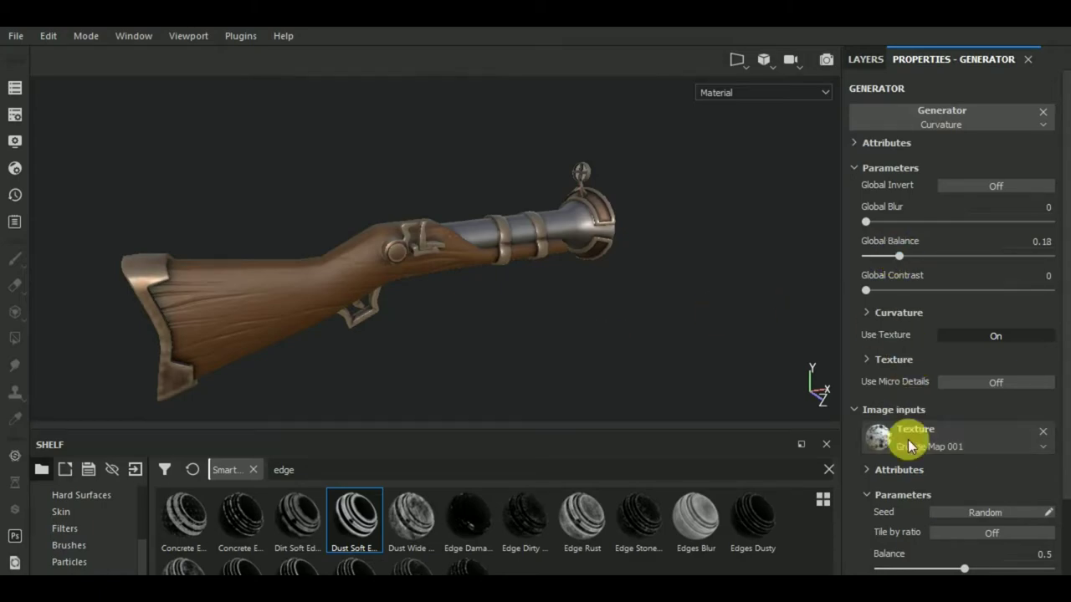
# Set detailed curvature contributions: Sharp 0.29, Fine 0.27, Big 0.02, Medium 0.04
pyautogui.click(866, 312)
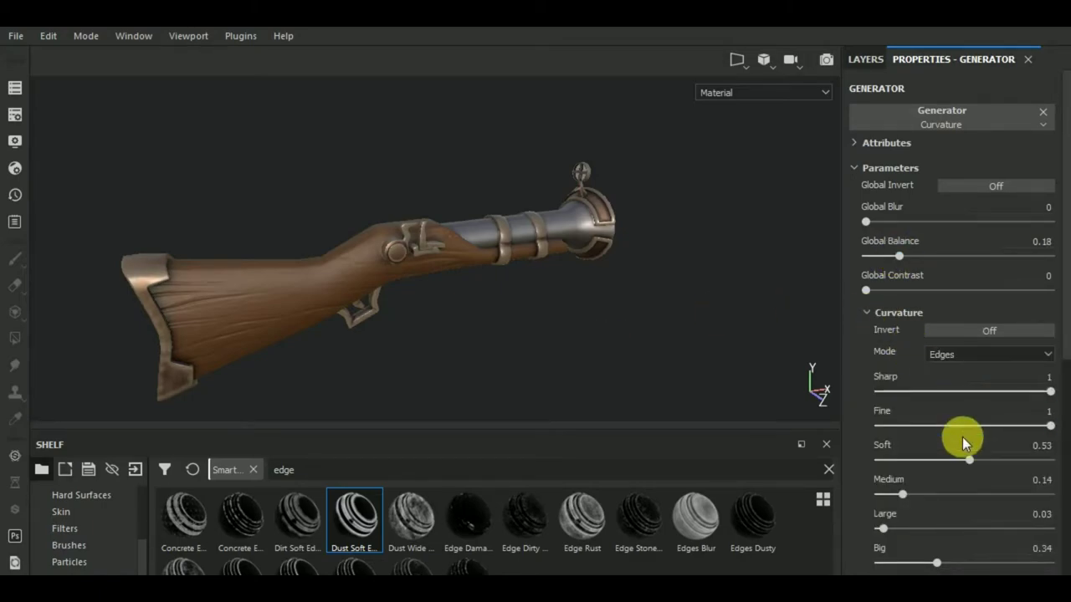
pyautogui.click(927, 391)
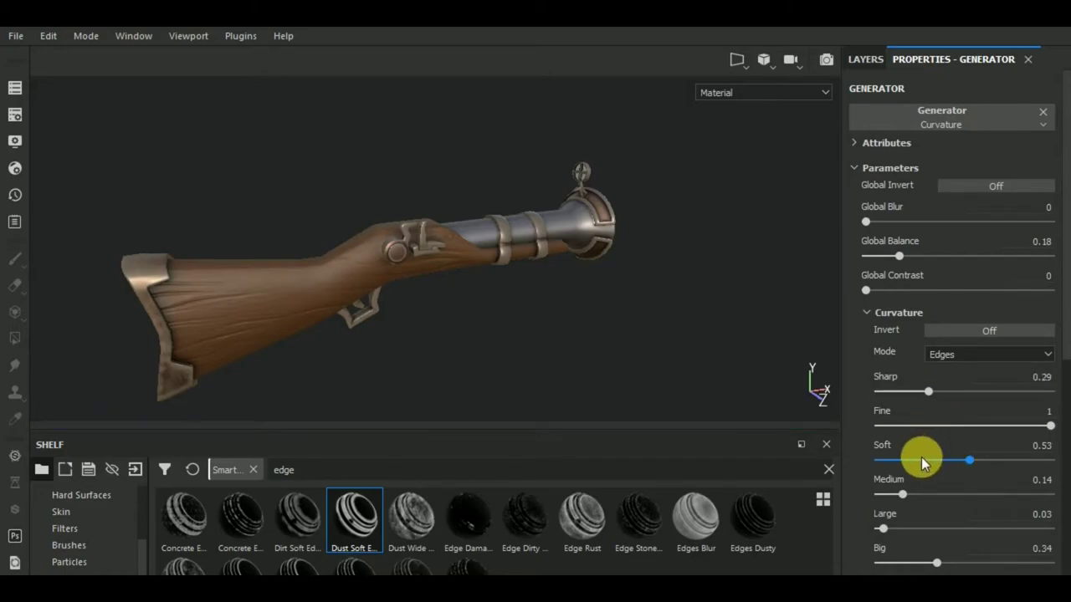
pyautogui.click(924, 426)
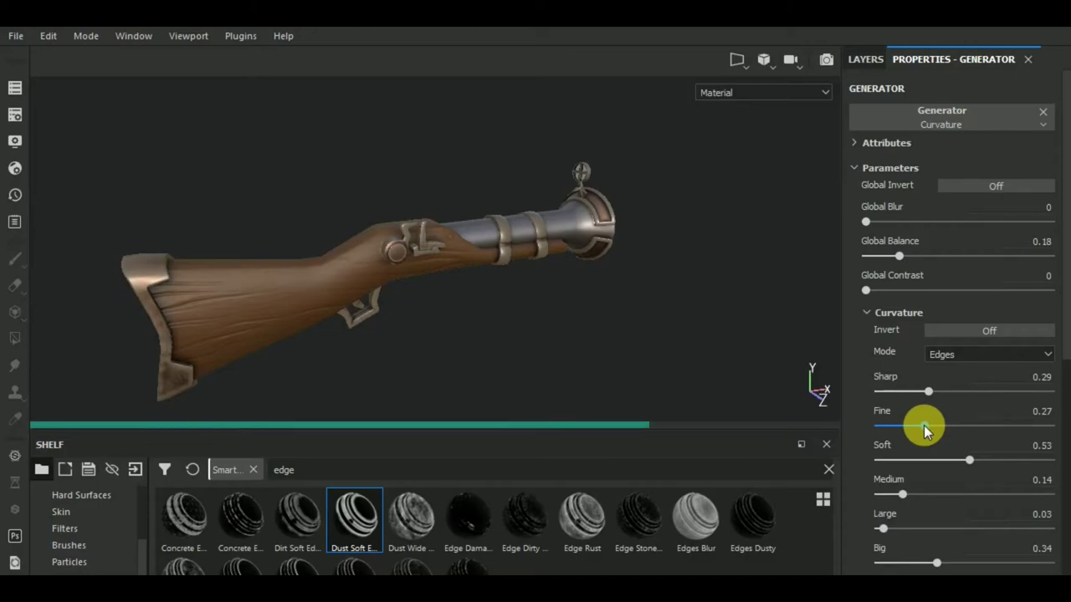
pyautogui.click(894, 562)
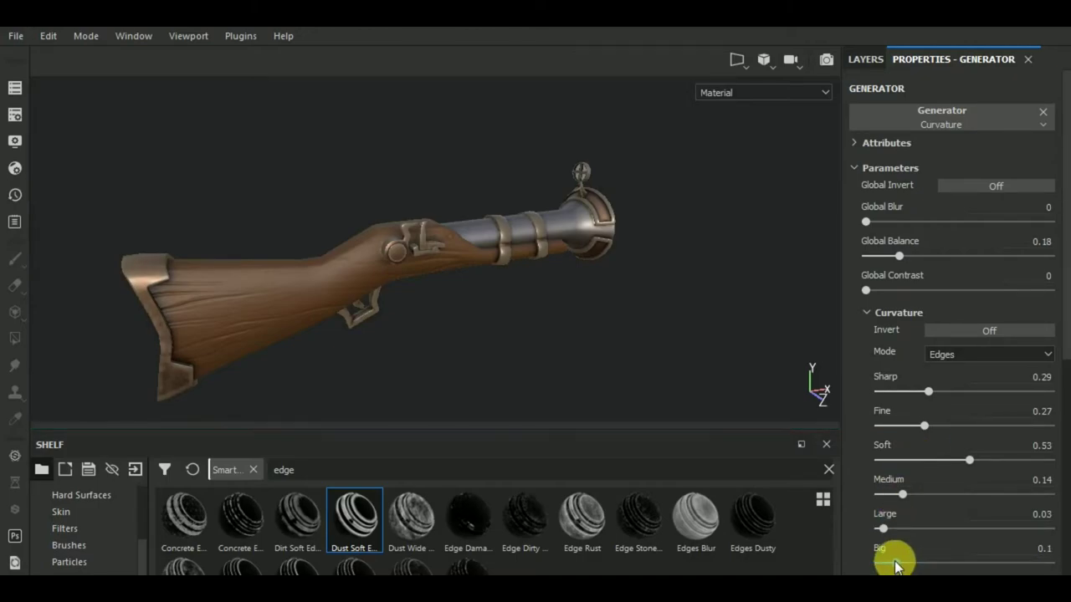
pyautogui.click(881, 562)
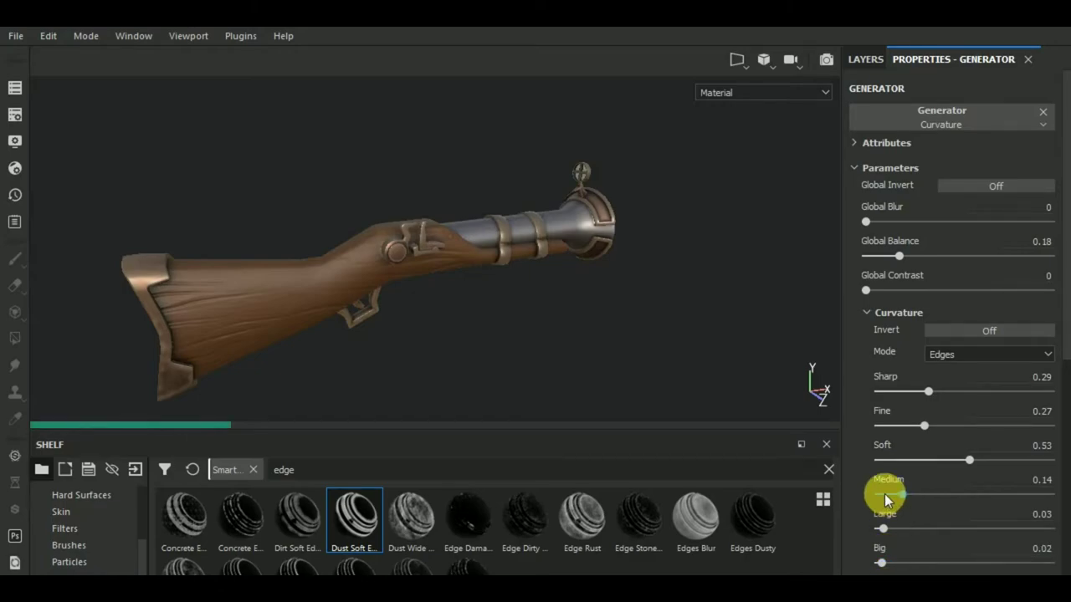
pyautogui.click(884, 493)
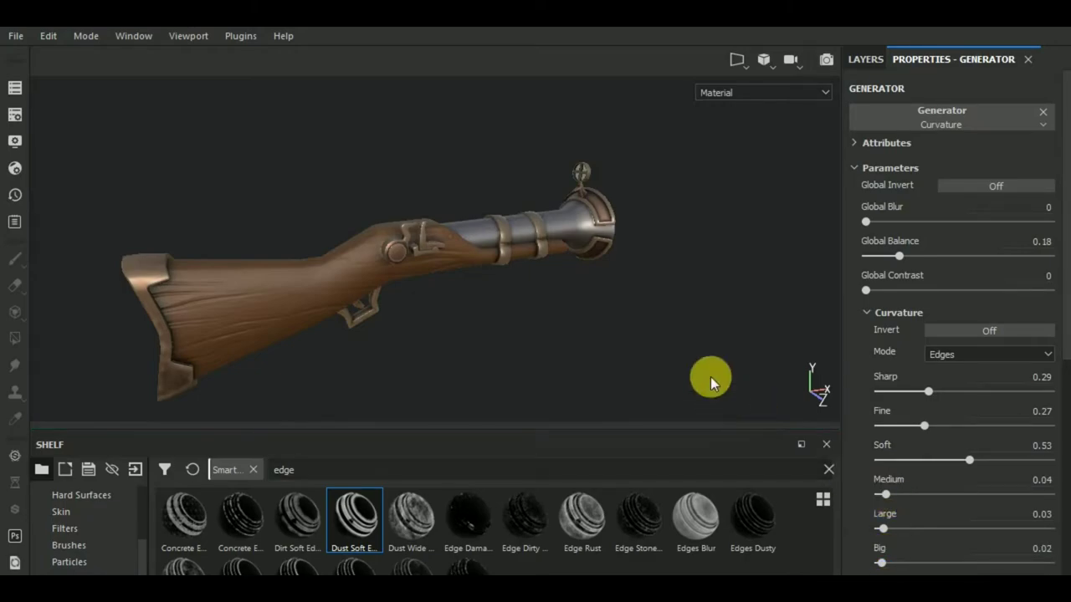
pyautogui.moveTo(631, 332)
pyautogui.keyDown('alt'); pyautogui.mouseDown()
pyautogui.moveTo(569, 364)
pyautogui.moveTo(722, 321)
pyautogui.moveTo(641, 329)
pyautogui.moveTo(680, 366)
pyautogui.moveTo(702, 351)
pyautogui.mouseUp(); pyautogui.keyUp('alt')
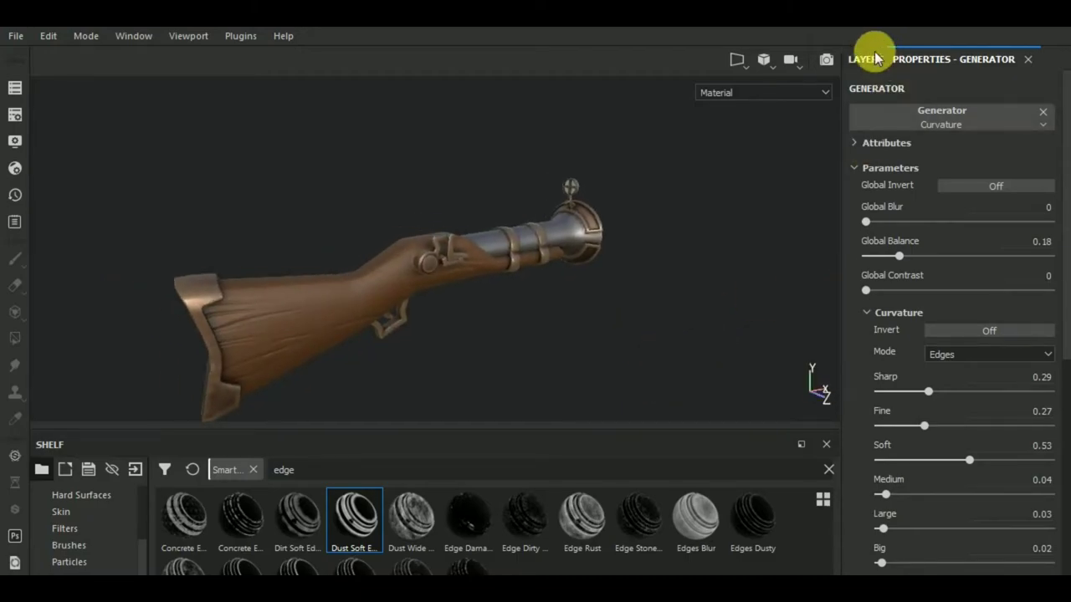
# Retune edges copy 1's curvature mask to Soft 0.33 and Global Balance 0.15
pyautogui.click(867, 55)
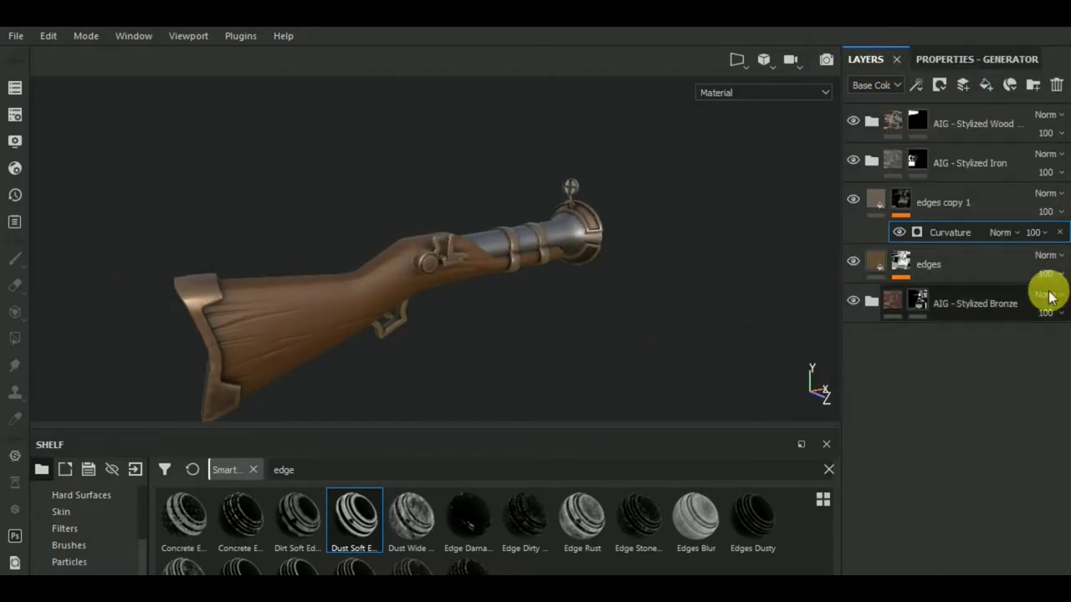
pyautogui.moveTo(567, 373)
pyautogui.keyDown('alt'); pyautogui.mouseDown()
pyautogui.moveTo(631, 325)
pyautogui.moveTo(529, 345)
pyautogui.moveTo(657, 289)
pyautogui.mouseUp(); pyautogui.keyUp('alt')
pyautogui.click(876, 201)
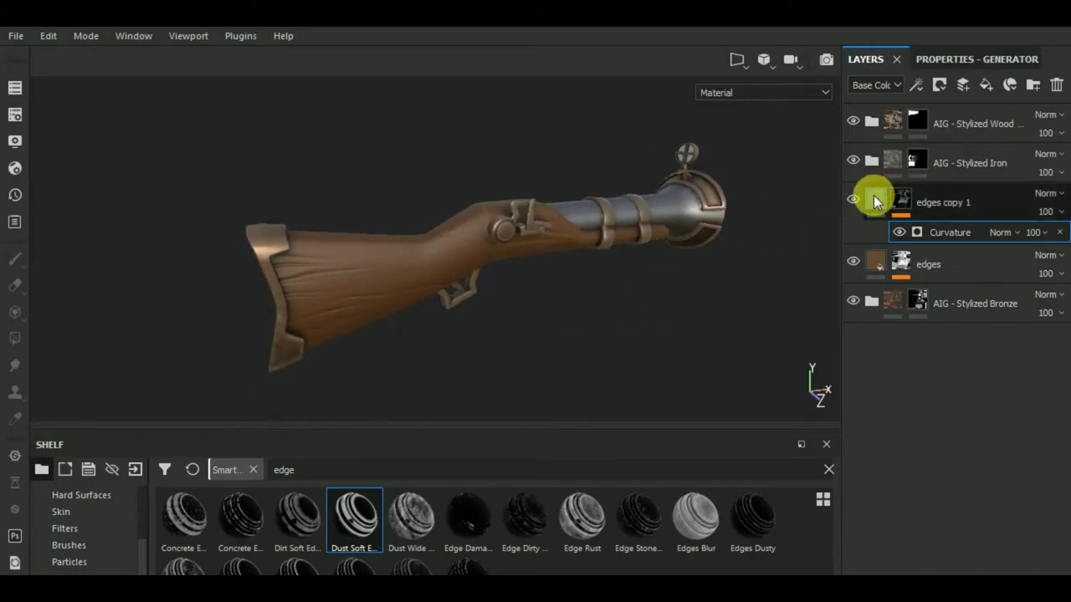
pyautogui.click(971, 59)
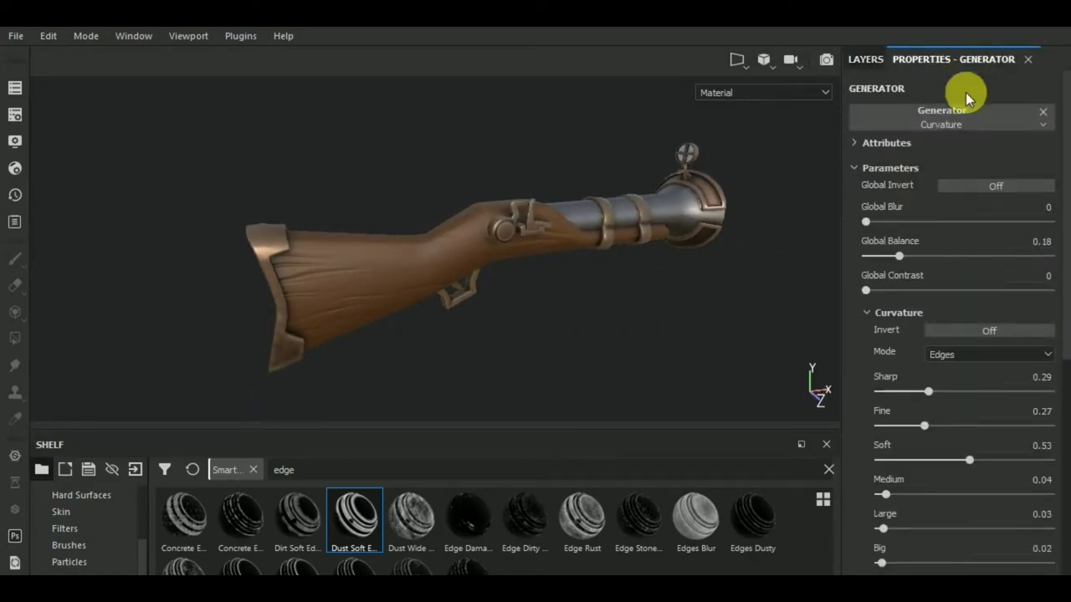
pyautogui.click(880, 254)
pyautogui.moveTo(880, 254); pyautogui.dragTo(884, 255)
pyautogui.click(935, 459)
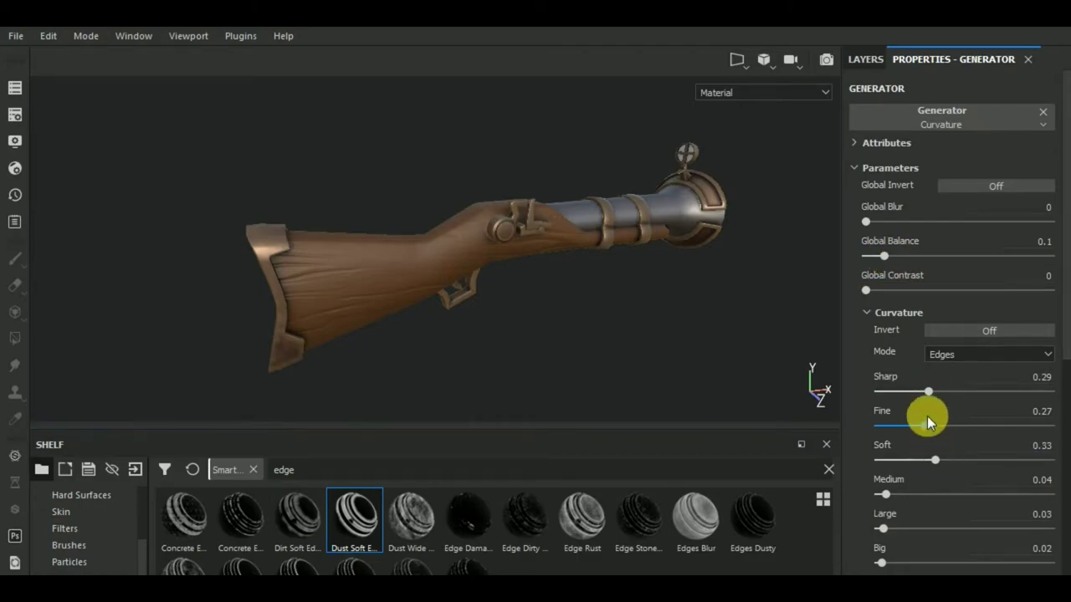
pyautogui.click(893, 254)
# Inspect the edge wear, then select edges copy 1 and the Stylized Wood folder
pyautogui.moveTo(765, 301)
pyautogui.keyDown('alt'); pyautogui.mouseDown()
pyautogui.moveTo(717, 329)
pyautogui.moveTo(724, 339)
pyautogui.moveTo(700, 370)
pyautogui.moveTo(660, 363)
pyautogui.mouseUp(); pyautogui.keyUp('alt')
pyautogui.keyDown('alt'); pyautogui.moveTo(660, 363); pyautogui.dragTo(706, 337, button='middle'); pyautogui.keyUp('alt')
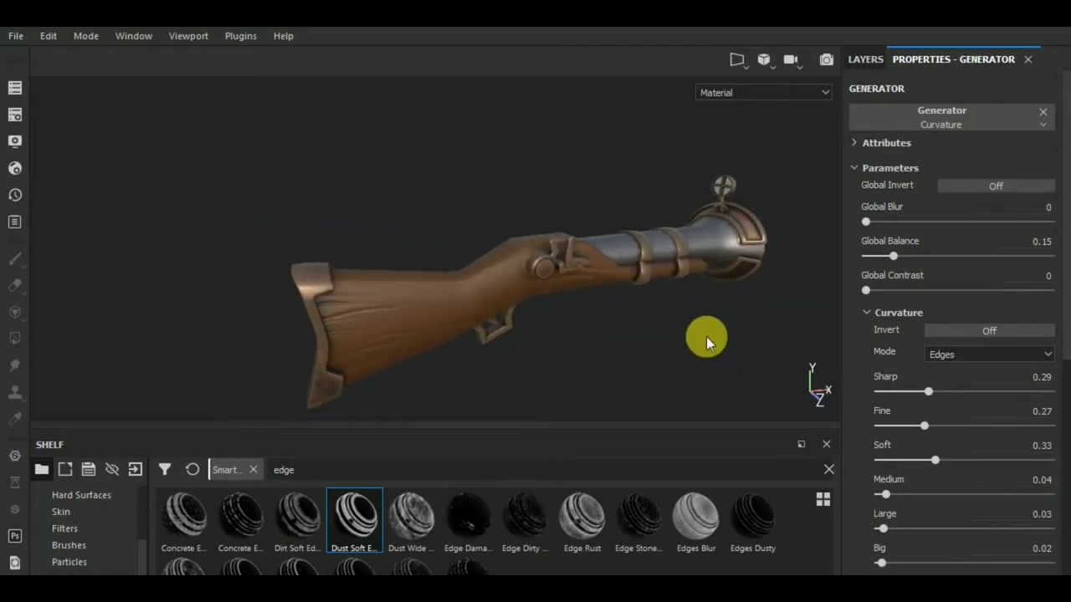
pyautogui.click(869, 60)
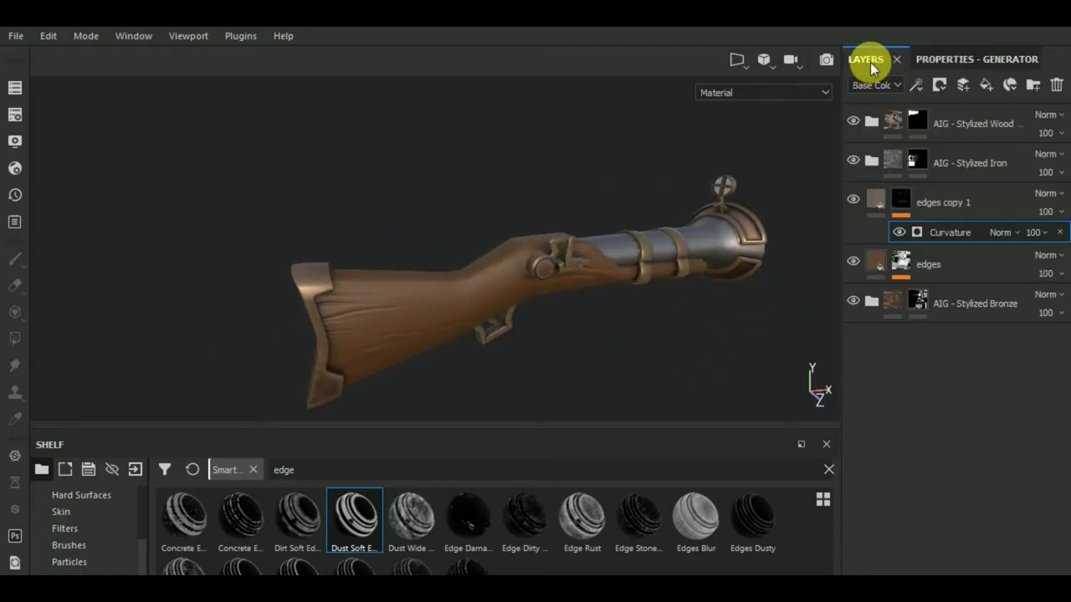
pyautogui.click(870, 202)
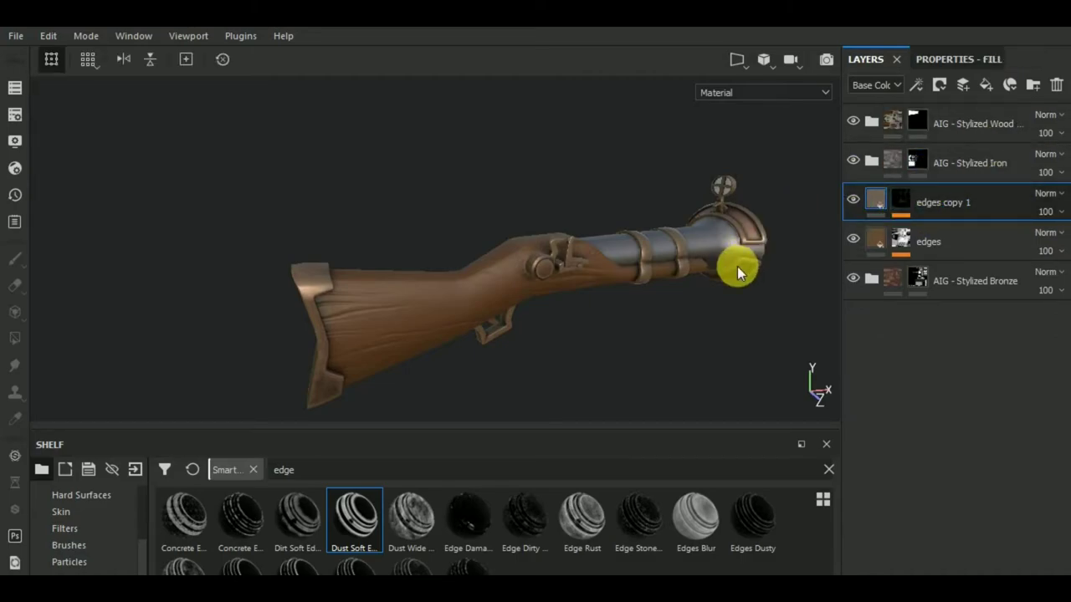
pyautogui.click(960, 127)
# Add a new top paint layer with a height-only brush at size 2.15
pyautogui.click(965, 87)
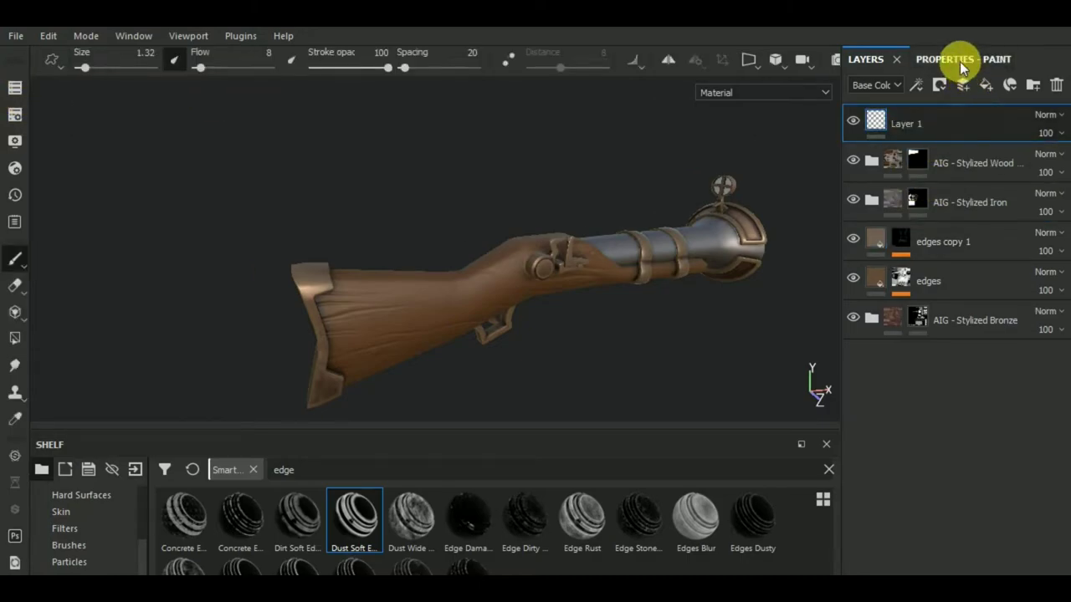
pyautogui.click(960, 59)
pyautogui.scroll(-5, 950, 438)
pyautogui.scroll(-3, 950, 438)
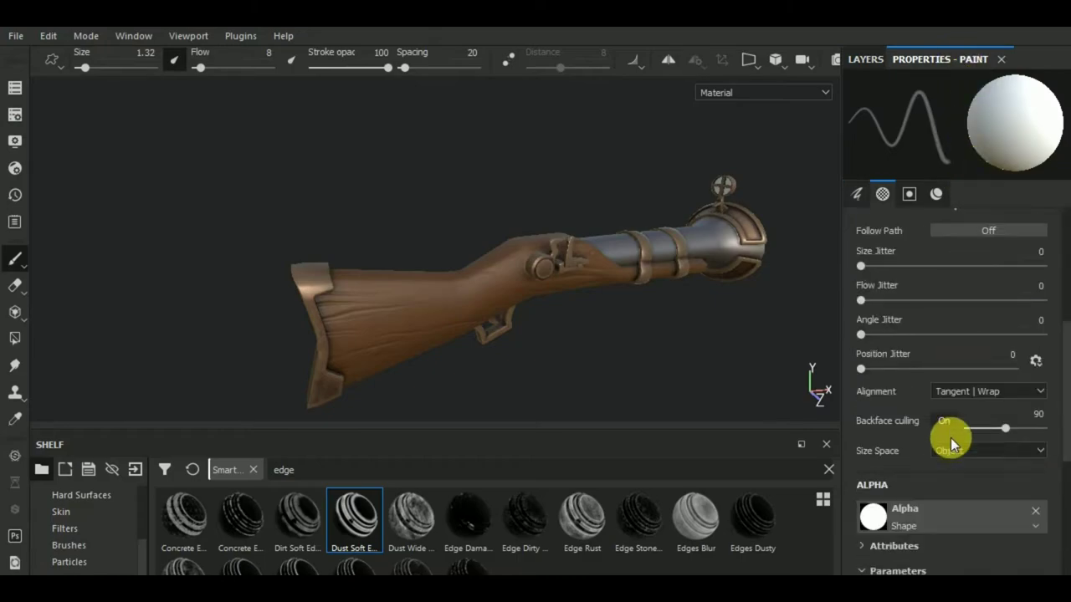
pyautogui.scroll(-3, 950, 438)
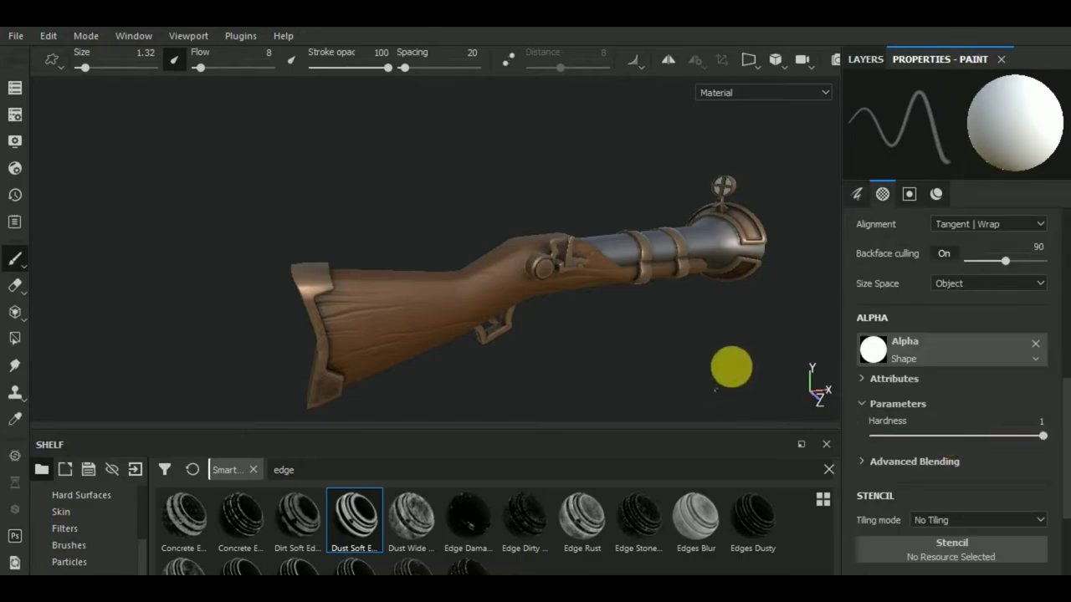
pyautogui.moveTo(728, 366)
pyautogui.keyDown('alt'); pyautogui.mouseDown()
pyautogui.moveTo(656, 368)
pyautogui.moveTo(605, 351)
pyautogui.moveTo(617, 359)
pyautogui.mouseUp(); pyautogui.keyUp('alt')
pyautogui.scroll(-3, 969, 350)
pyautogui.scroll(-3, 974, 377)
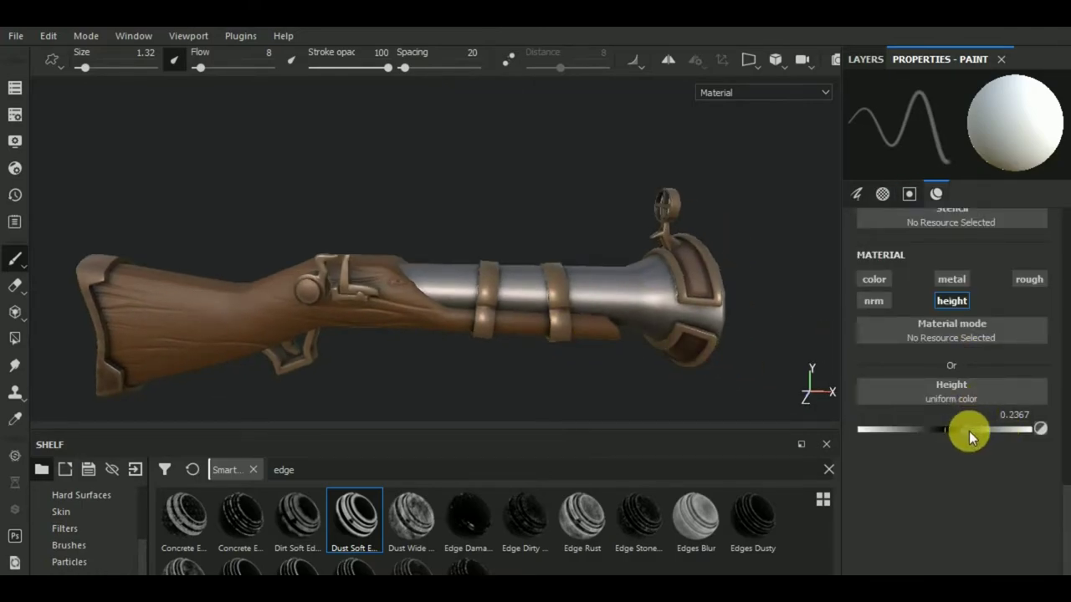
pyautogui.scroll(3, 483, 292)
pyautogui.scroll(2, 483, 292)
pyautogui.scroll(2, 483, 292)
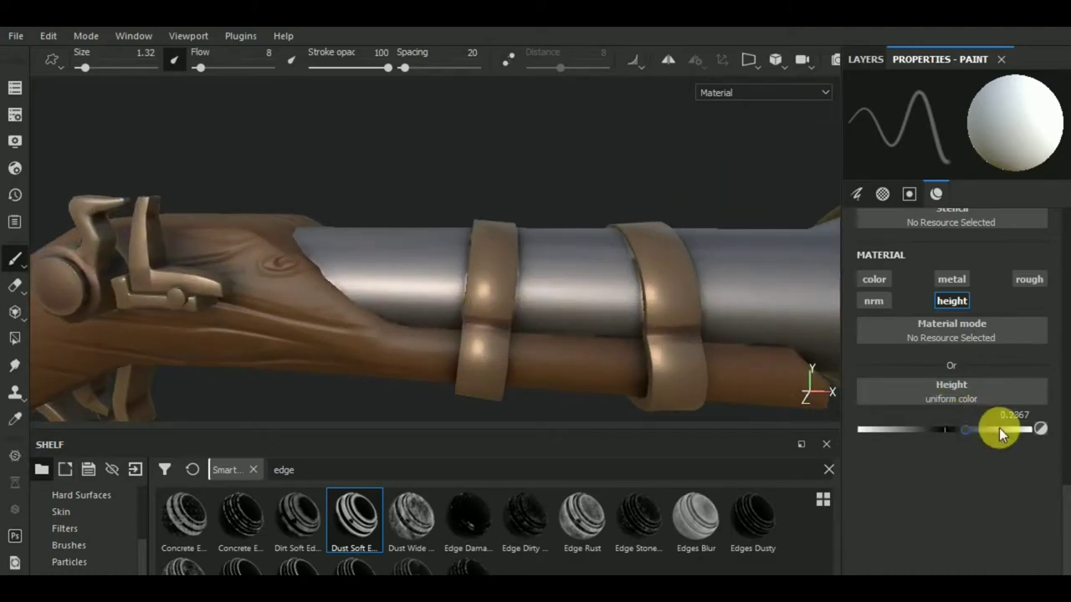
pyautogui.scroll(3, 937, 380)
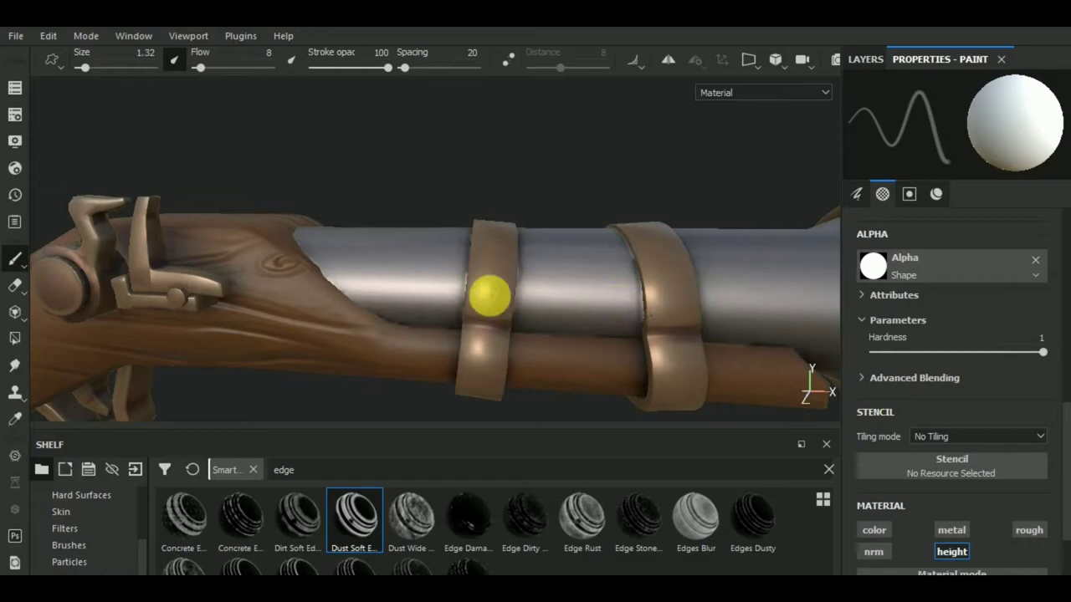
pyautogui.keyDown('ctrl'); pyautogui.moveTo(491, 306); pyautogui.dragTo(514, 307, button='right'); pyautogui.keyUp('ctrl')
pyautogui.scroll(2, 983, 467)
pyautogui.scroll(3, 971, 435)
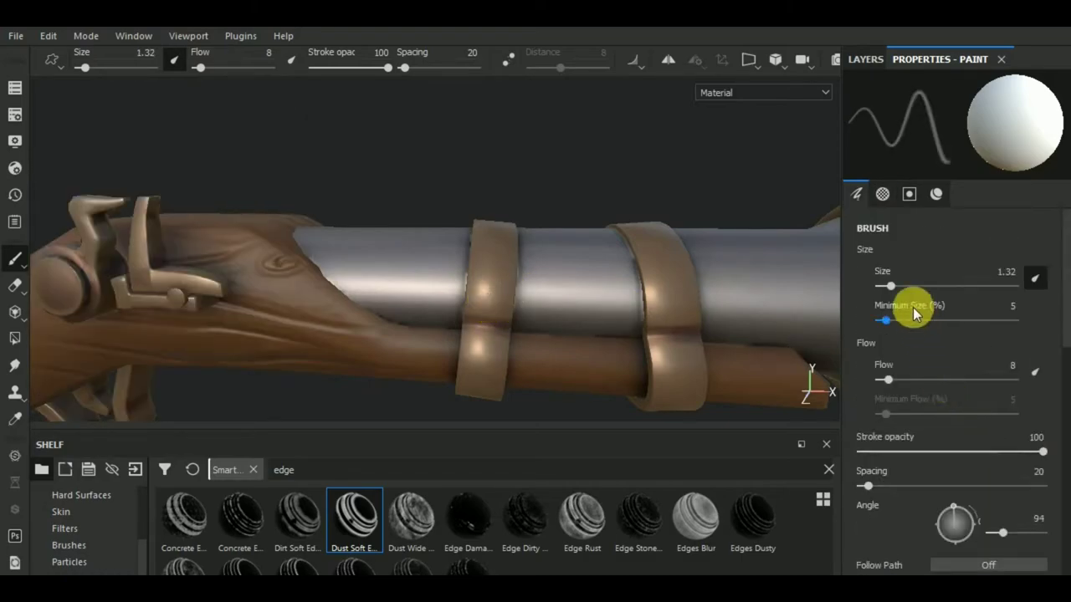
pyautogui.moveTo(896, 287); pyautogui.dragTo(895, 287)
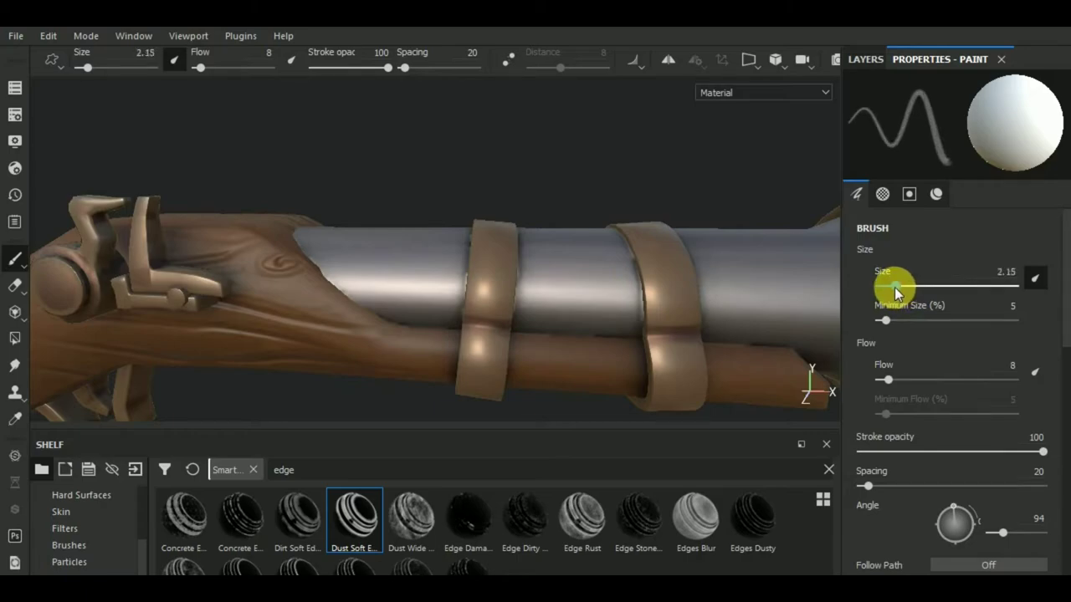
# Stamp a raised height rivet onto the first barrel strap
pyautogui.click(491, 299)
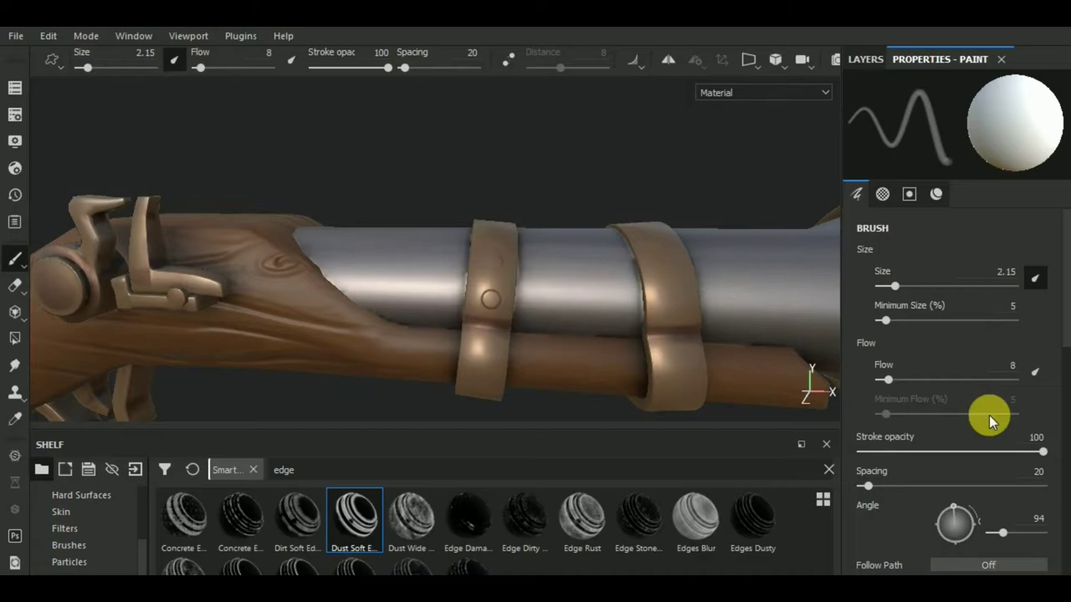
pyautogui.scroll(-5, 989, 415)
pyautogui.scroll(-5, 989, 415)
pyautogui.scroll(-5, 974, 495)
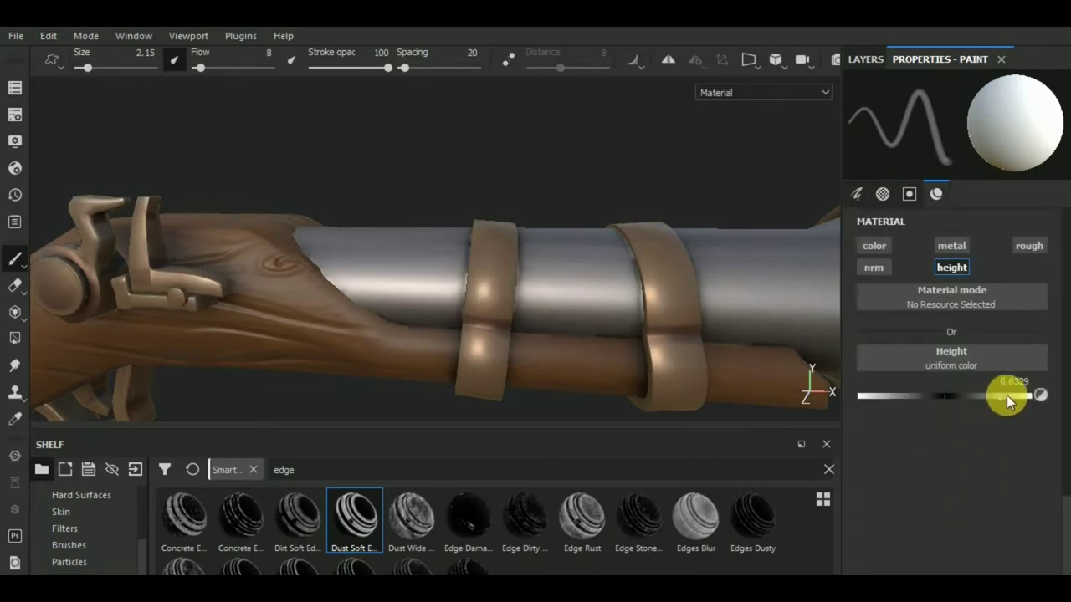
pyautogui.scroll(5, 962, 391)
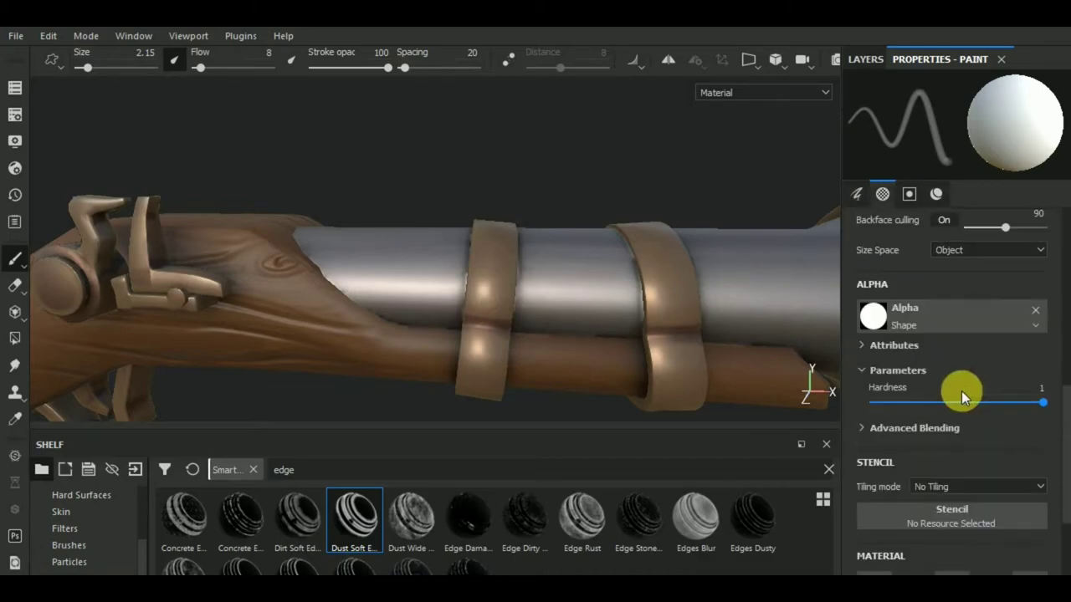
# Set the height brush to Flow 100 and Alpha Hardness 0.52
pyautogui.click(914, 403)
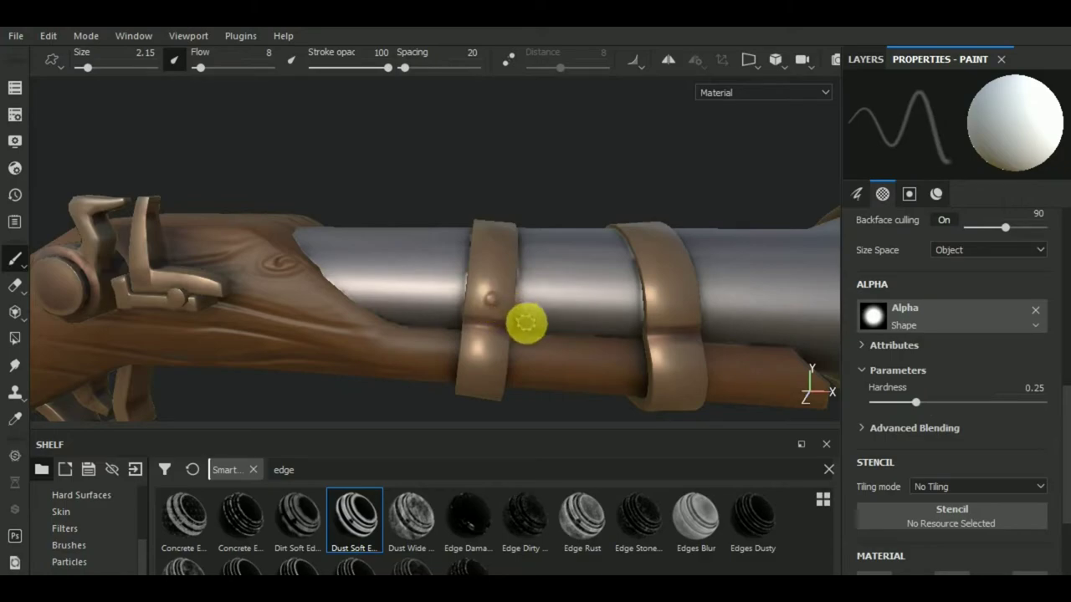
pyautogui.click(965, 403)
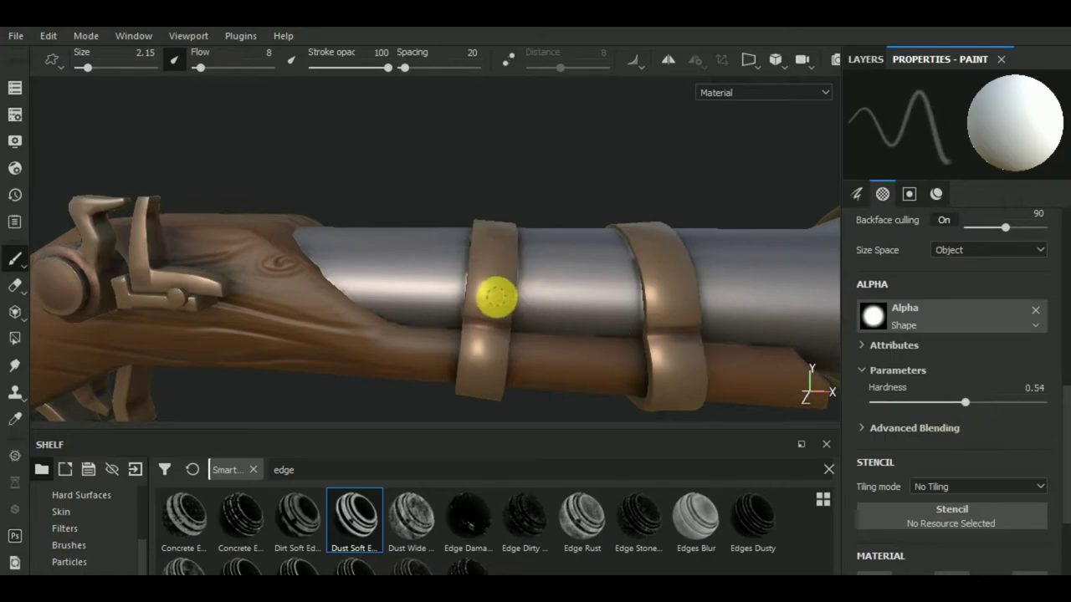
pyautogui.moveTo(502, 306); pyautogui.dragTo(548, 343, button='middle')
pyautogui.scroll(-3, 548, 343)
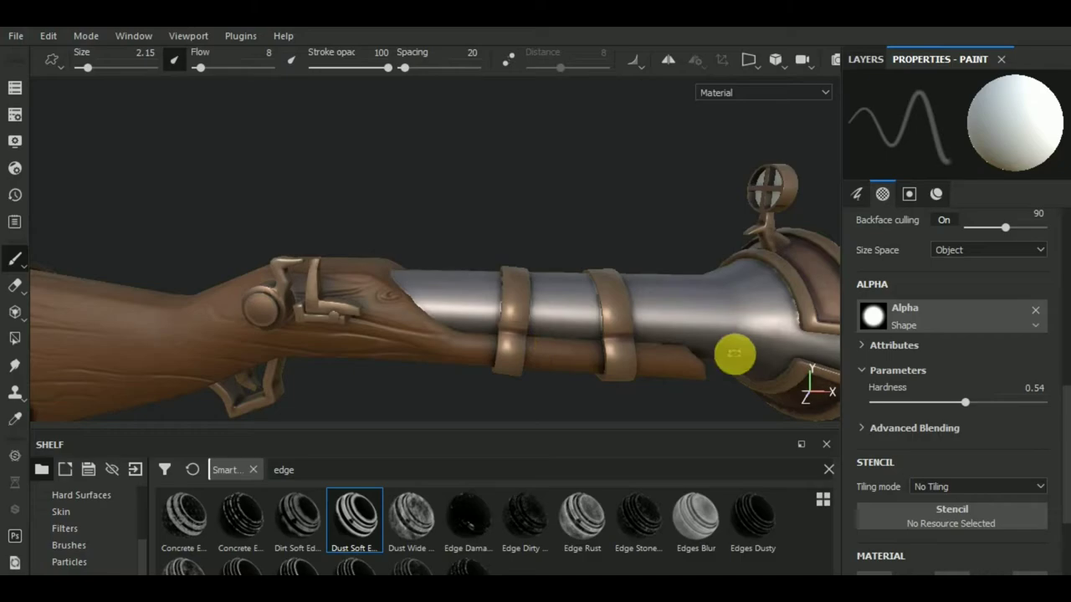
pyautogui.scroll(-5, 987, 480)
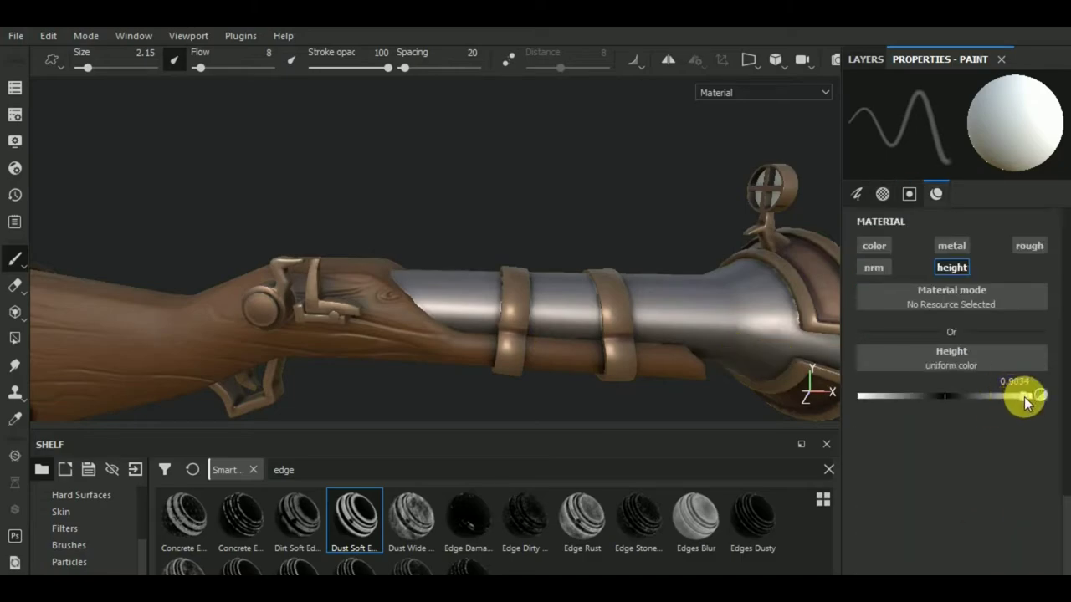
pyautogui.scroll(3, 962, 373)
pyautogui.scroll(2, 962, 372)
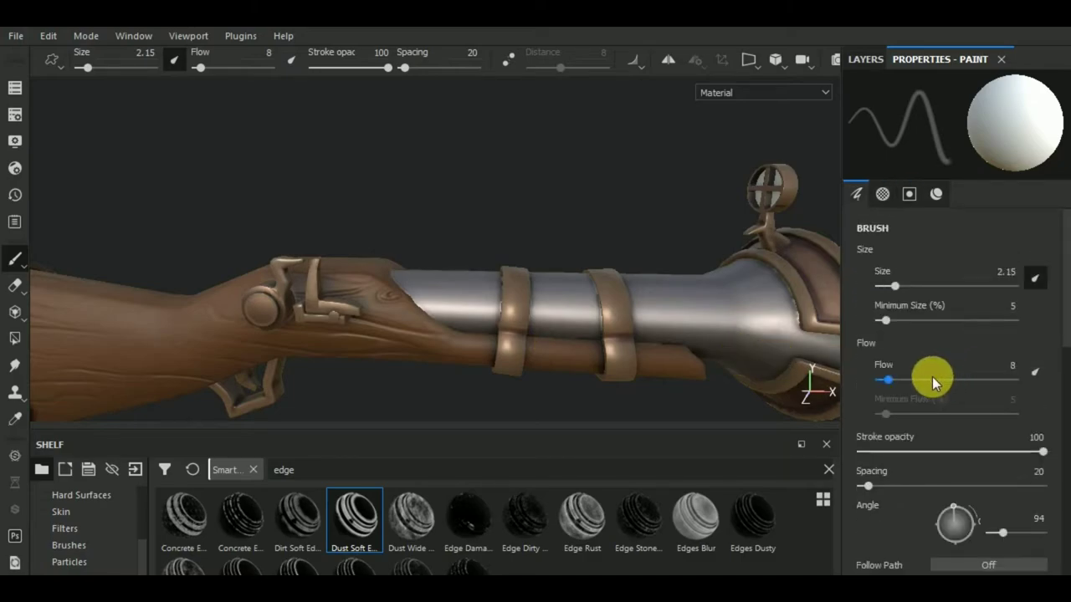
pyautogui.moveTo(898, 380); pyautogui.dragTo(1054, 334)
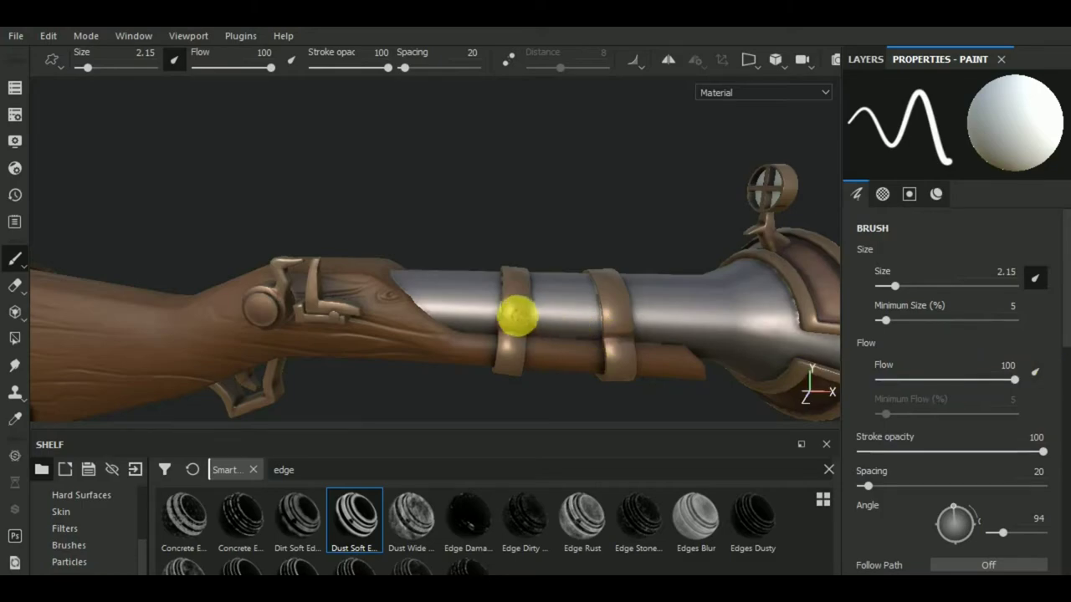
pyautogui.scroll(3, 528, 334)
pyautogui.scroll(-3, 945, 431)
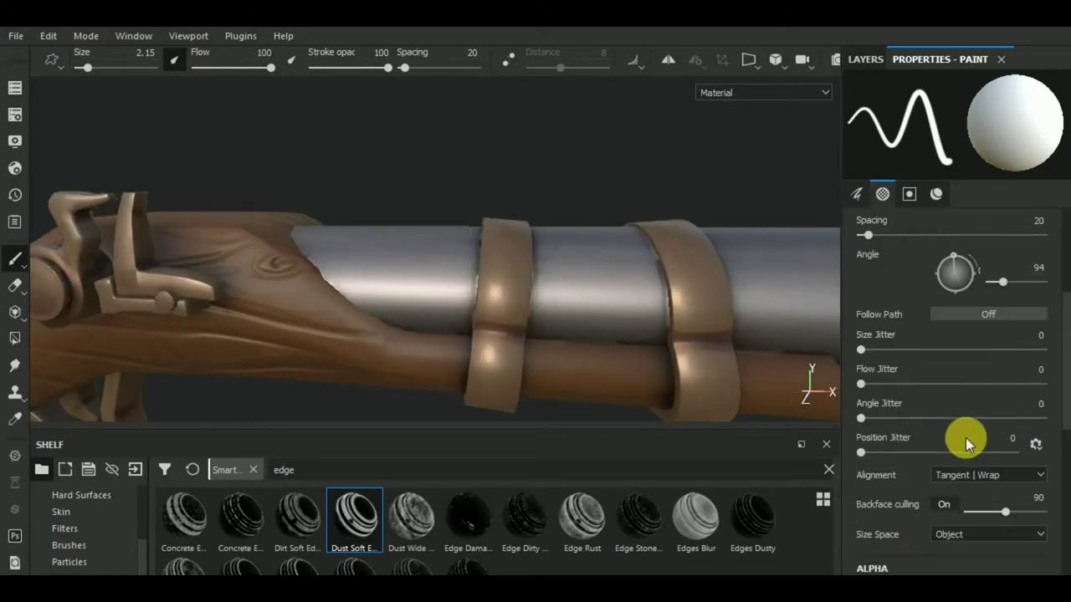
pyautogui.scroll(-2, 965, 438)
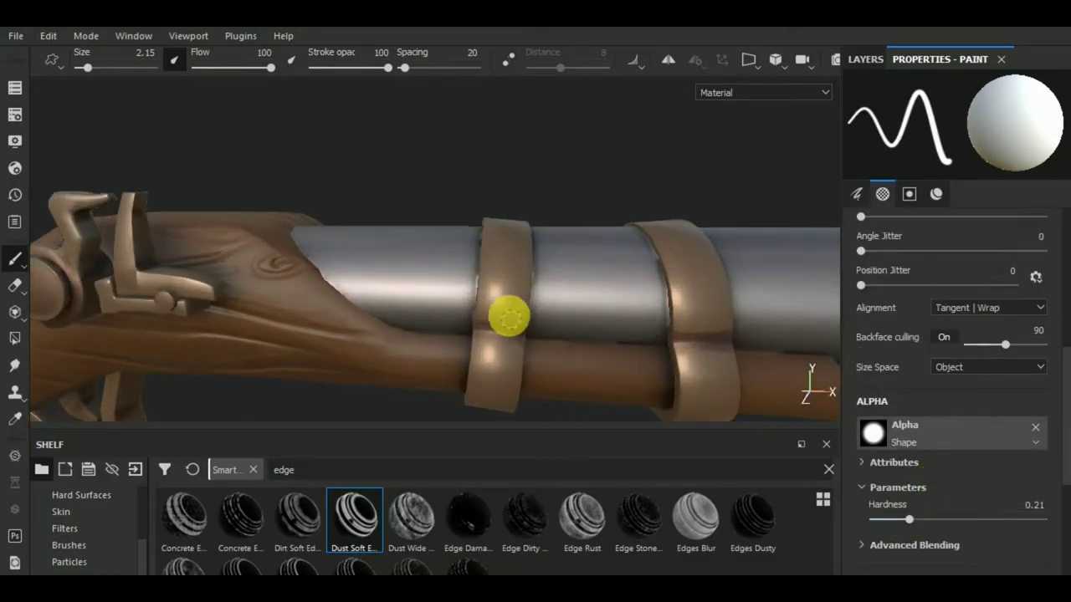
pyautogui.click(960, 519)
# Set the brush height to 0.4106 and test small bumps on the front barrel band
pyautogui.click(497, 301)
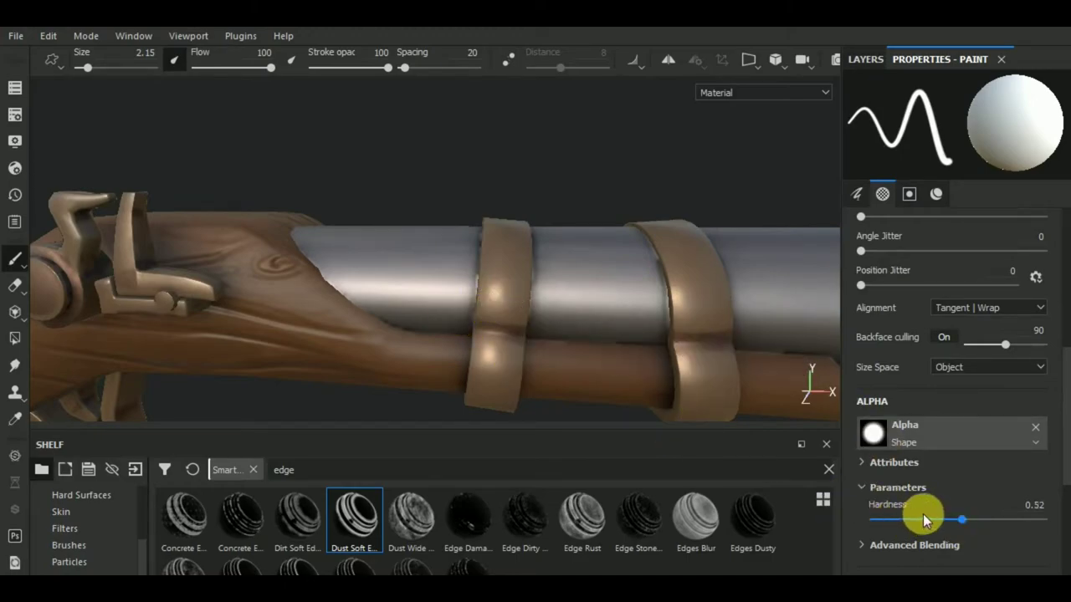
pyautogui.scroll(-5, 922, 513)
pyautogui.click(980, 512)
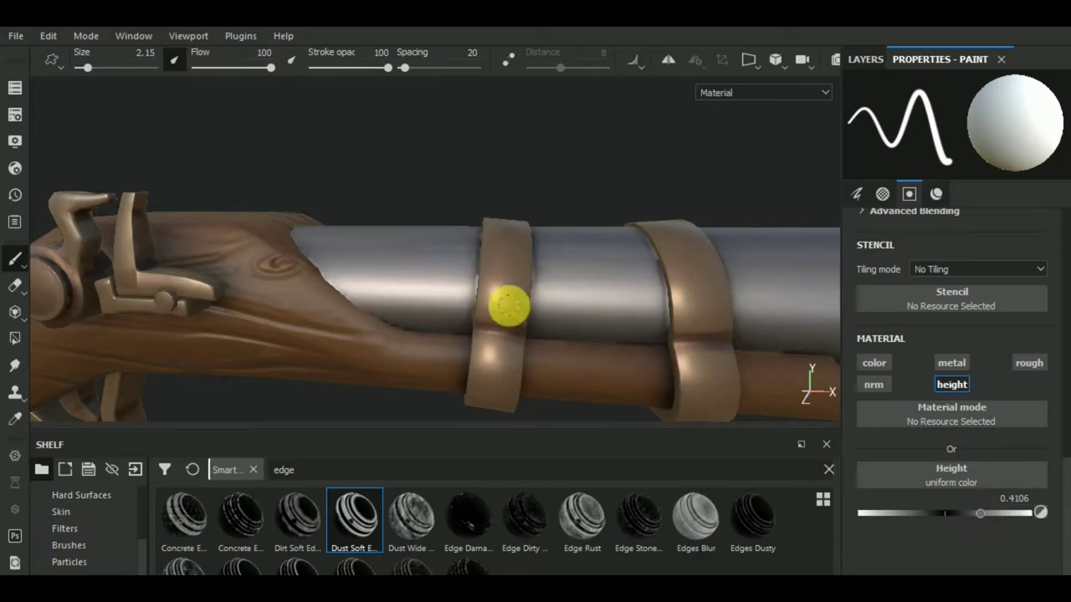
pyautogui.click(503, 299)
pyautogui.moveTo(555, 334)
pyautogui.keyDown('alt'); pyautogui.mouseDown()
pyautogui.moveTo(545, 337)
pyautogui.moveTo(561, 338)
pyautogui.moveTo(583, 375)
pyautogui.mouseUp(); pyautogui.keyUp('alt')
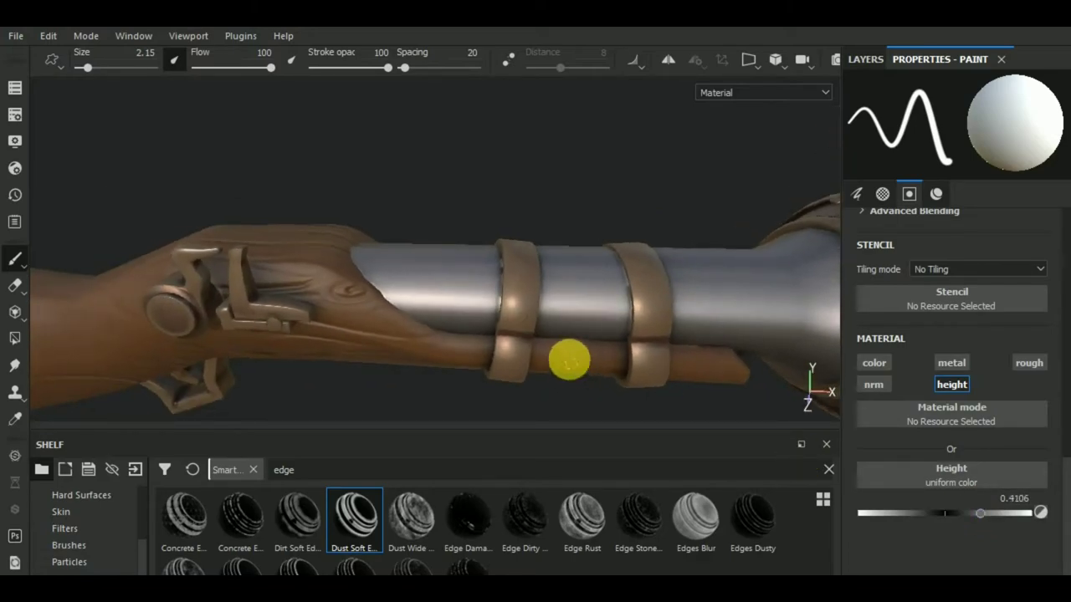
pyautogui.moveTo(530, 304)
pyautogui.keyDown('alt'); pyautogui.mouseDown()
pyautogui.moveTo(397, 251)
pyautogui.moveTo(442, 259)
pyautogui.mouseUp(); pyautogui.keyUp('alt')
pyautogui.moveTo(580, 327)
pyautogui.keyDown('alt'); pyautogui.mouseDown()
pyautogui.moveTo(421, 335)
pyautogui.moveTo(452, 347)
pyautogui.moveTo(442, 335)
pyautogui.moveTo(497, 342)
pyautogui.moveTo(444, 335)
pyautogui.moveTo(417, 383)
pyautogui.mouseUp(); pyautogui.keyUp('alt')
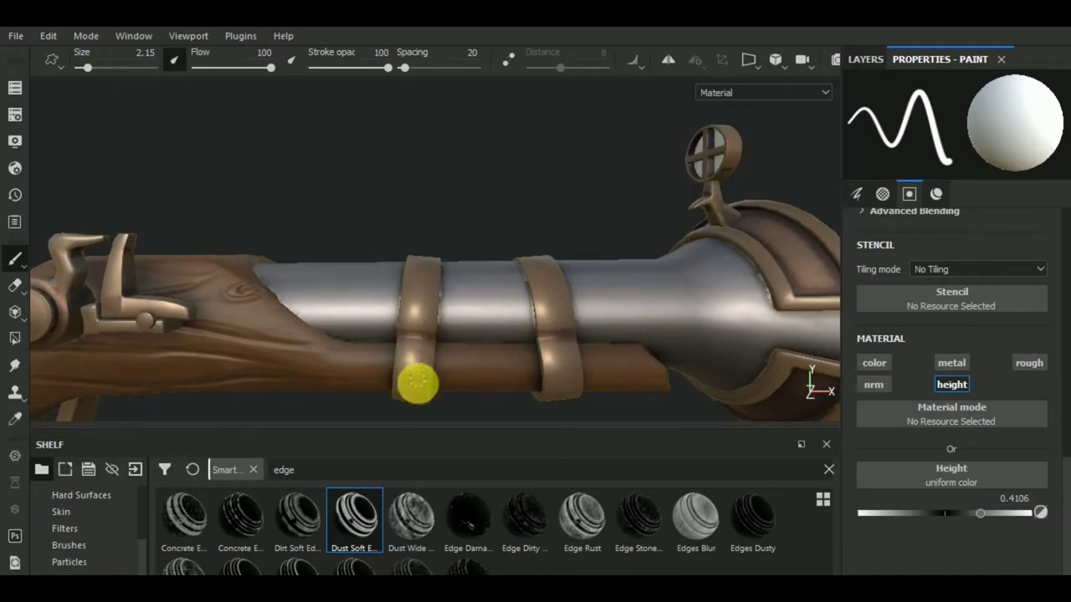
pyautogui.click(417, 313)
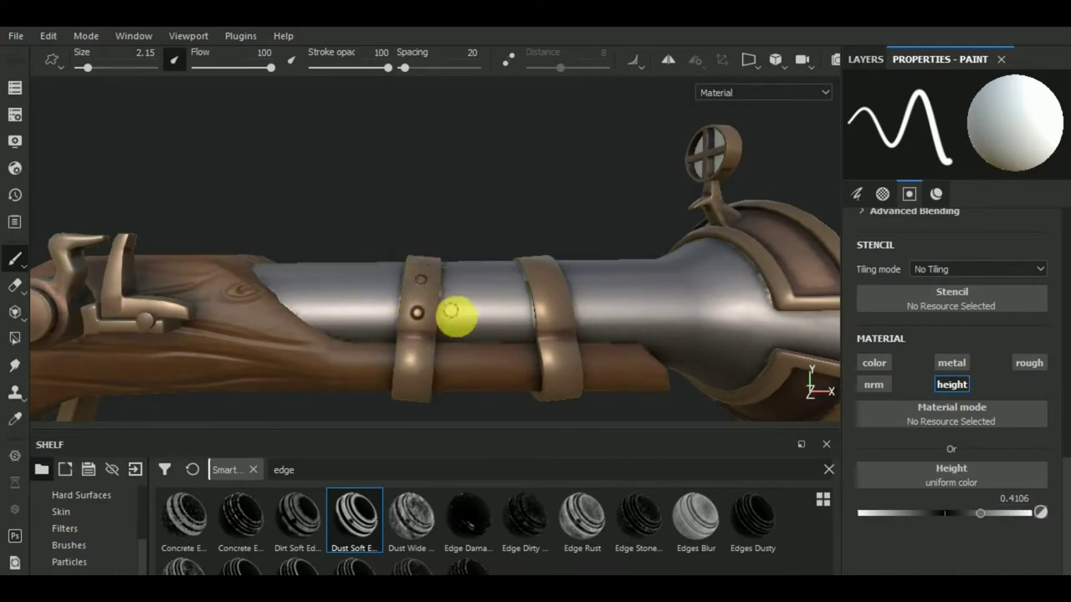
pyautogui.moveTo(455, 310)
pyautogui.keyDown('alt'); pyautogui.mouseDown()
pyautogui.moveTo(502, 401)
pyautogui.moveTo(441, 326)
pyautogui.mouseUp(); pyautogui.keyUp('alt')
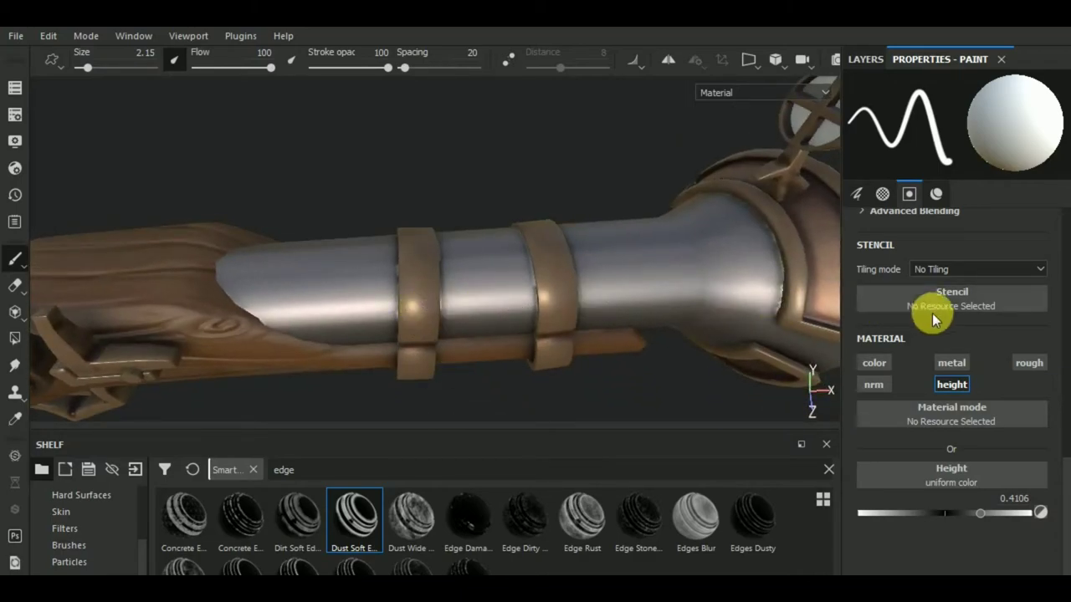
pyautogui.scroll(5, 932, 313)
pyautogui.scroll(3, 932, 313)
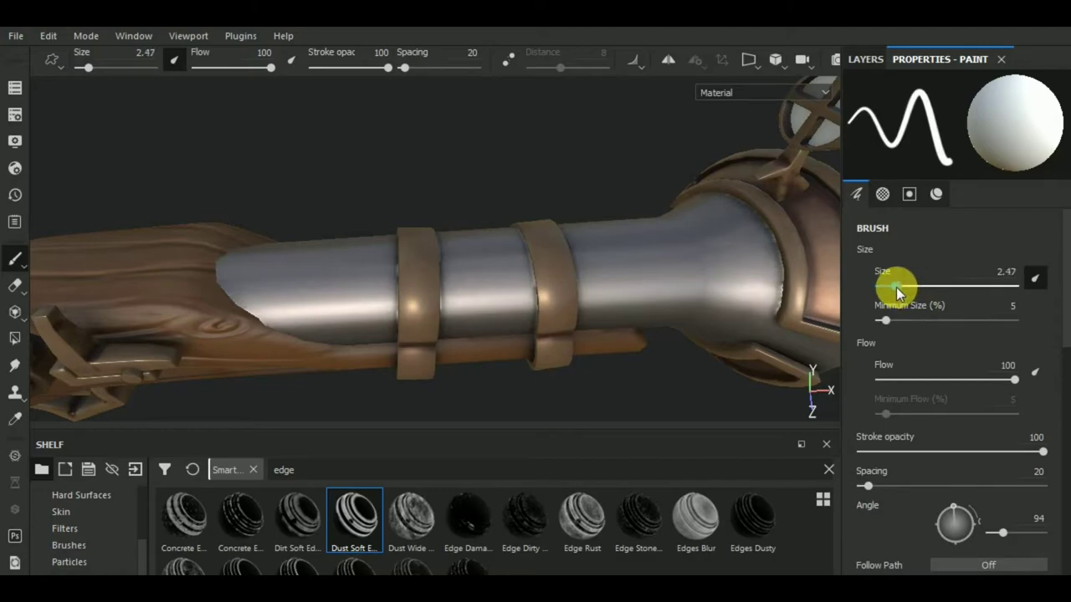
# Enlarge the brush to 3.13 and stamp rivets on top, side and lower straps of both bands
pyautogui.moveTo(896, 286); pyautogui.dragTo(898, 287)
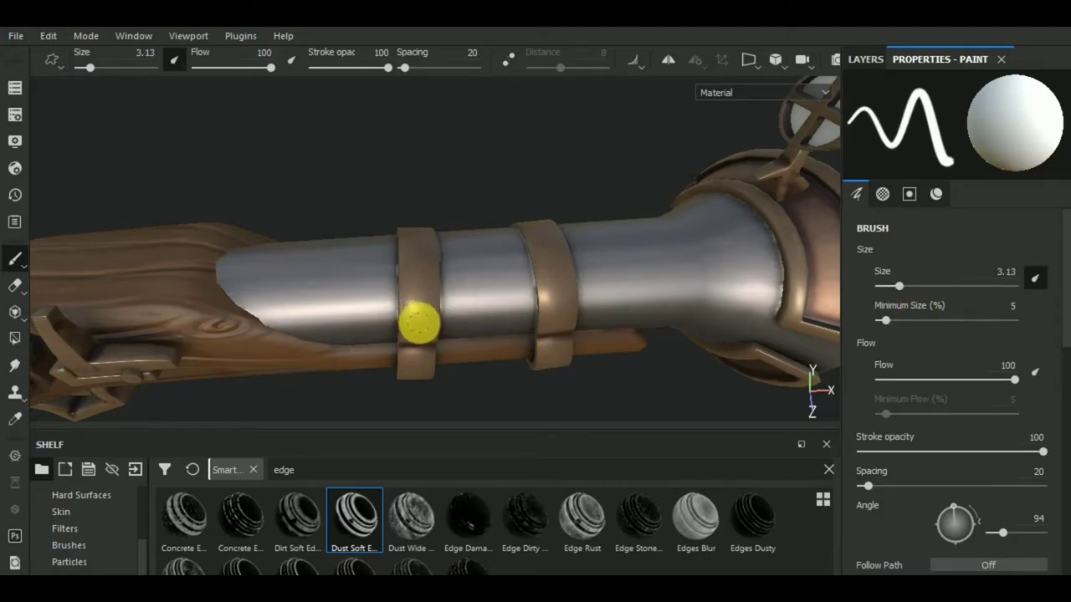
pyautogui.keyDown('alt'); pyautogui.moveTo(478, 298); pyautogui.dragTo(471, 293); pyautogui.keyUp('alt')
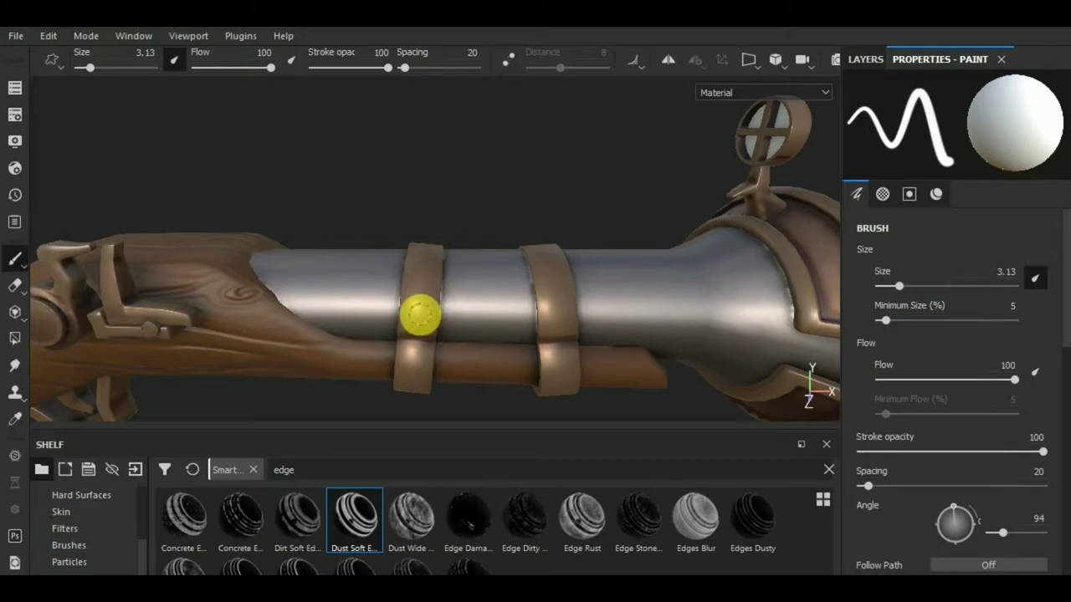
pyautogui.click(420, 315)
pyautogui.click(561, 317)
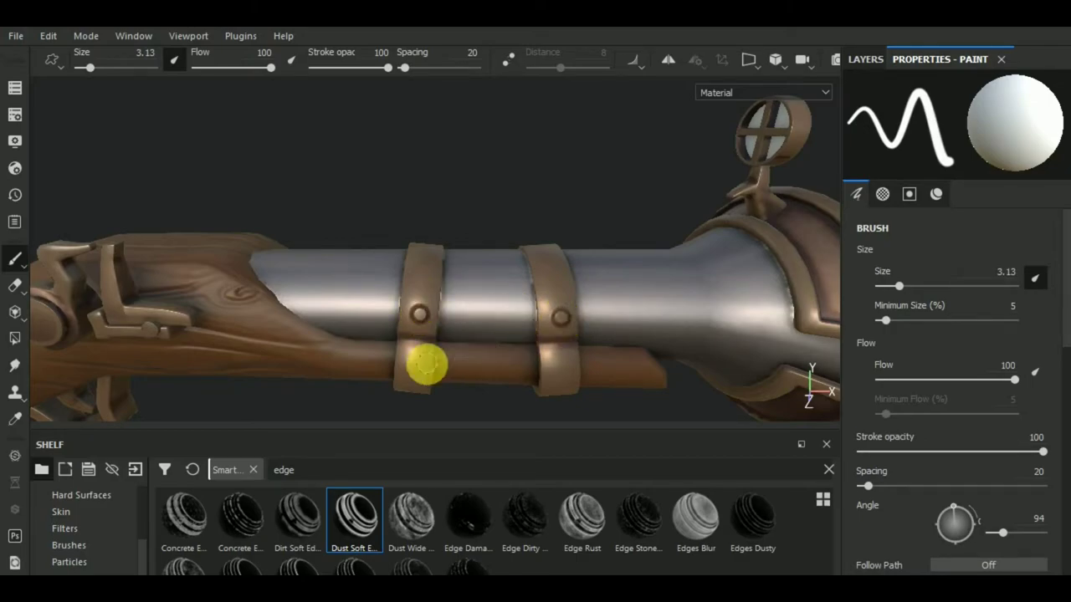
pyautogui.click(416, 365)
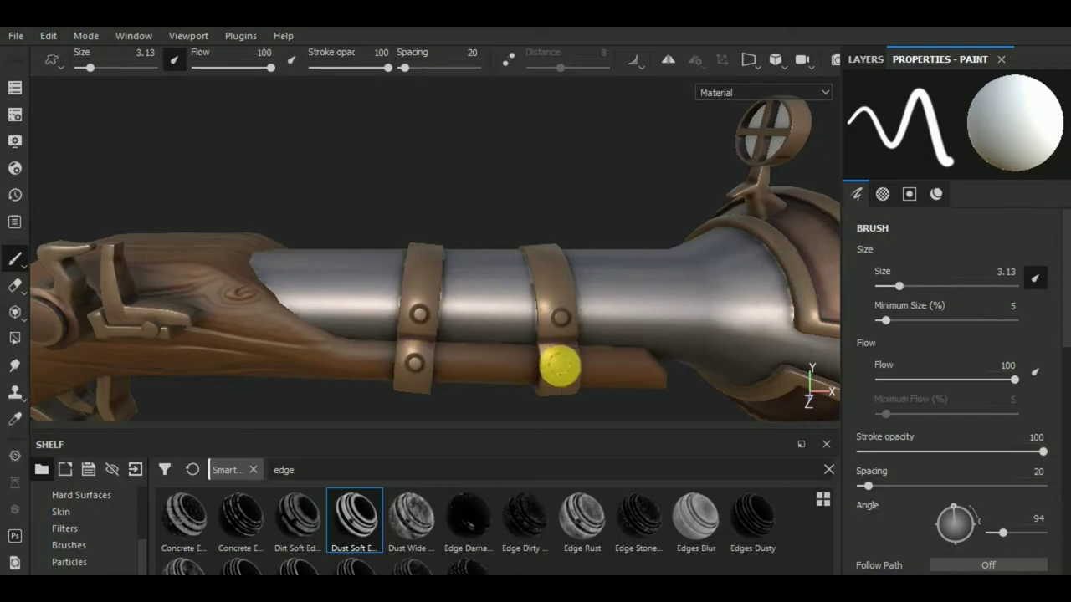
pyautogui.click(562, 366)
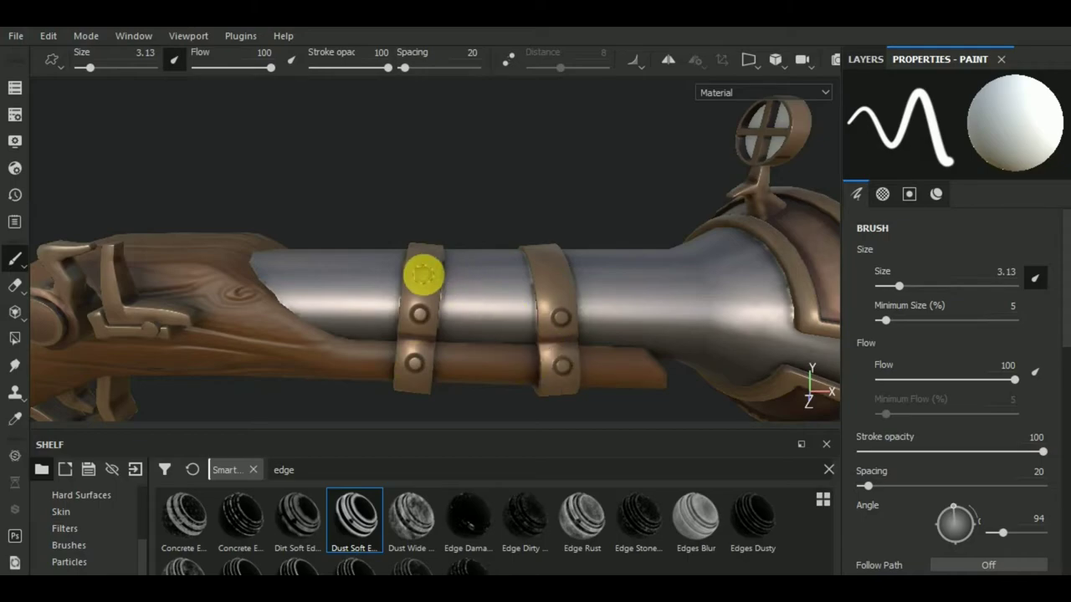
pyautogui.click(423, 275)
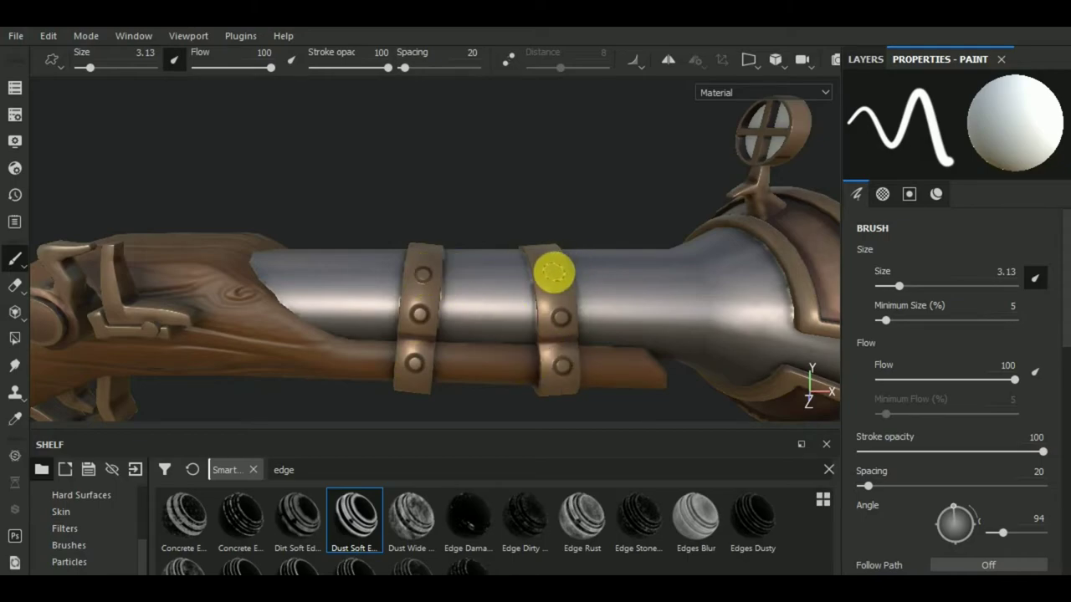
pyautogui.click(554, 273)
# In the split 3D/UV view, paint rivets along the upper strap strip
pyautogui.press('F1')
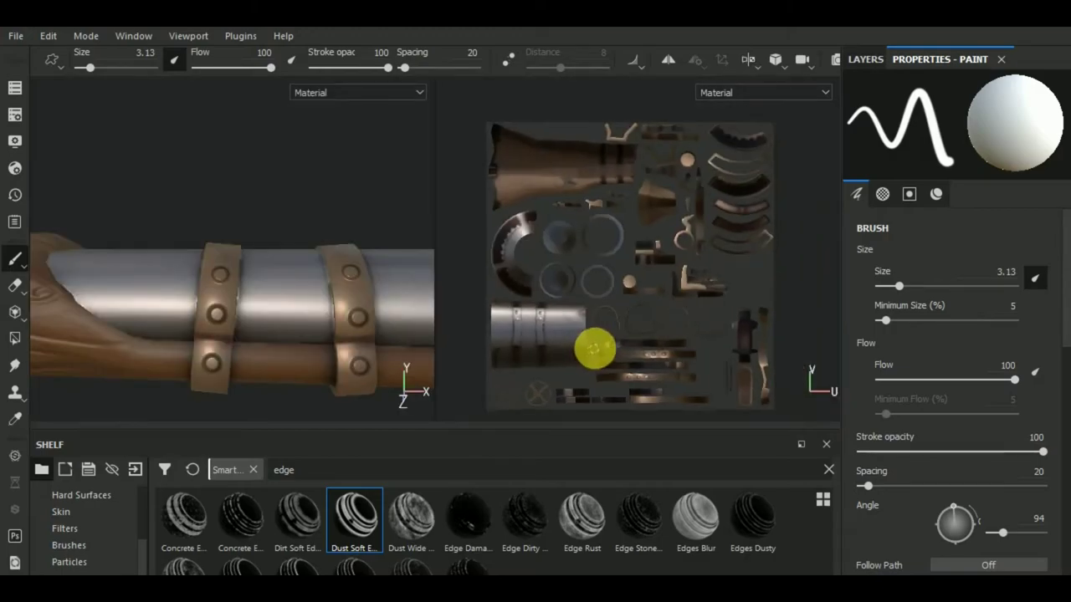
pyautogui.scroll(-2, 592, 346)
pyautogui.scroll(1, 661, 334)
pyautogui.scroll(2, 667, 318)
pyautogui.scroll(2, 657, 289)
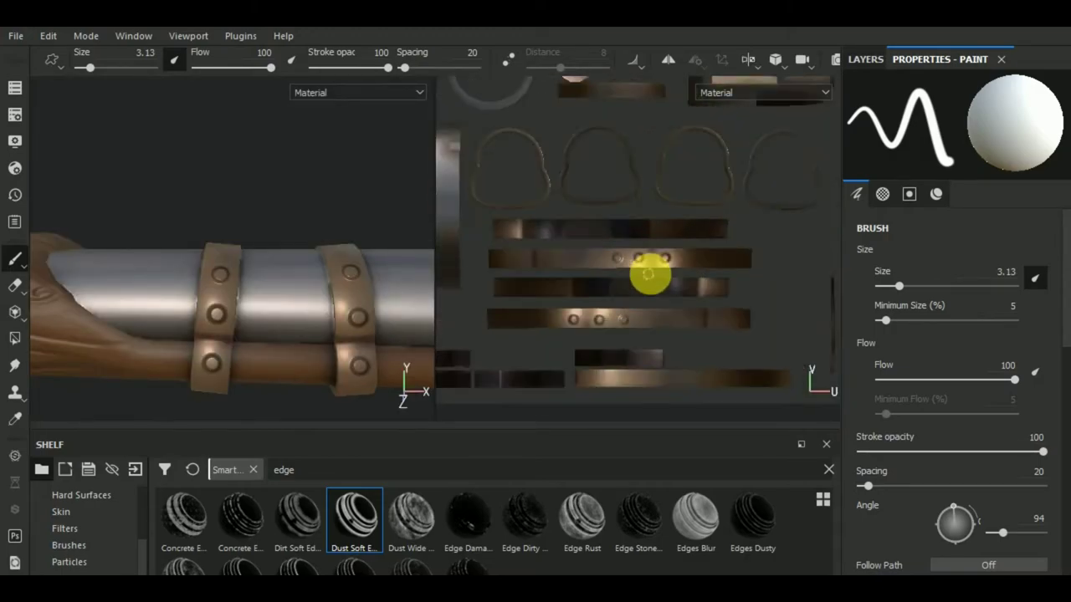
pyautogui.scroll(1, 644, 288)
pyautogui.scroll(1, 702, 327)
pyautogui.scroll(1, 655, 325)
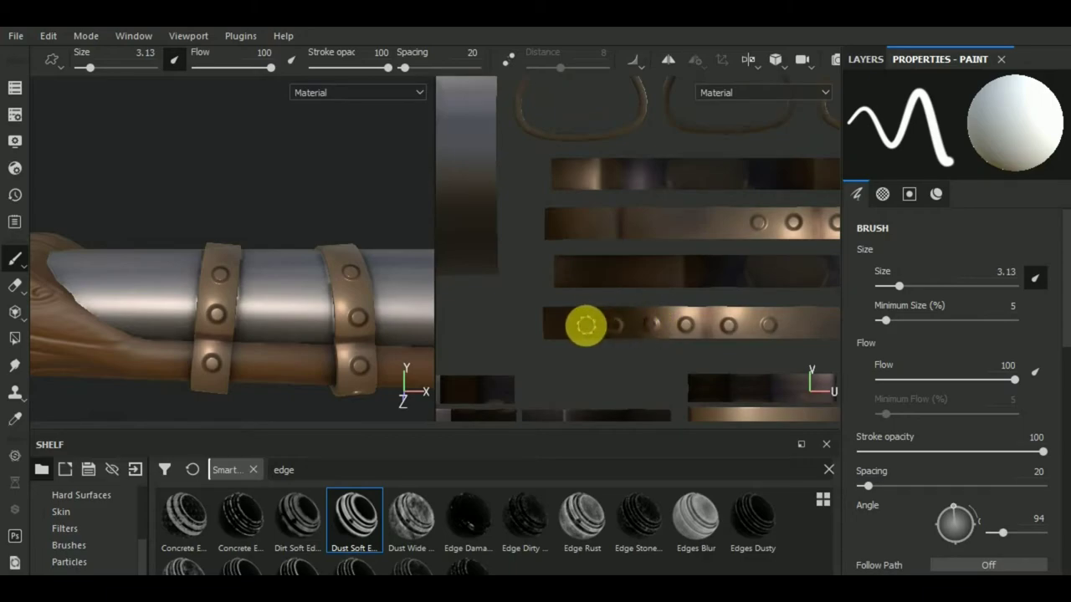
pyautogui.moveTo(577, 325)
pyautogui.mouseDown(button='middle')
pyautogui.moveTo(605, 359)
pyautogui.moveTo(624, 331)
pyautogui.mouseUp(button='middle')
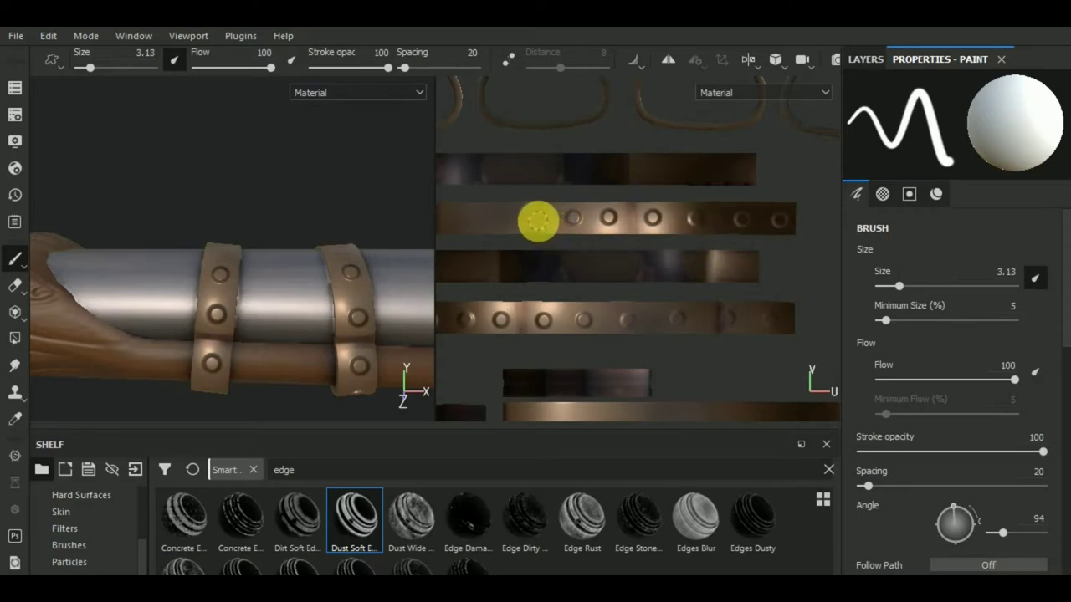
pyautogui.moveTo(514, 290); pyautogui.dragTo(652, 268, button='middle')
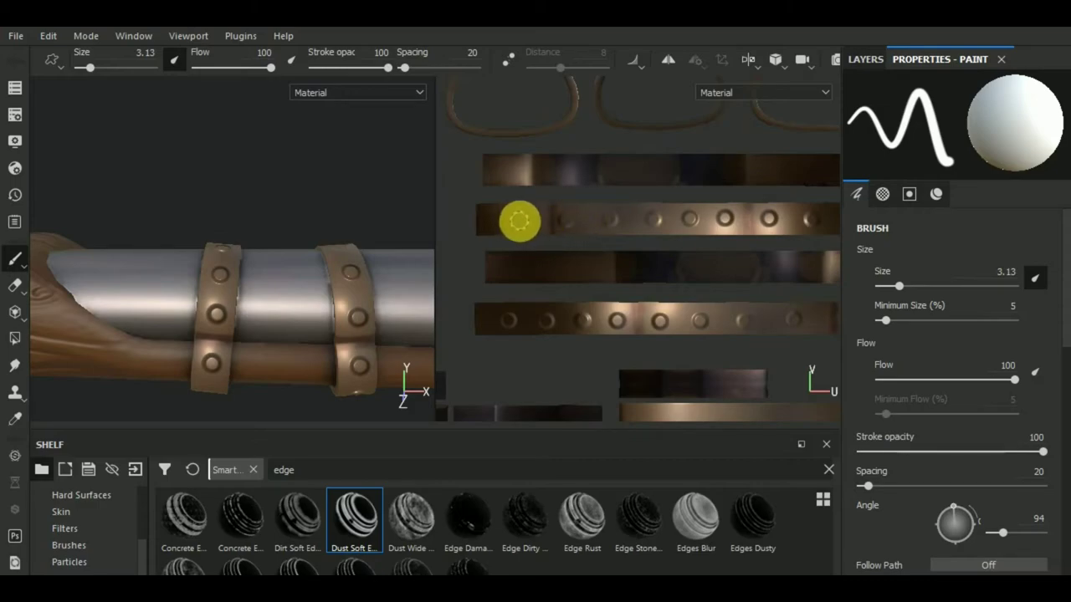
pyautogui.moveTo(251, 339)
pyautogui.keyDown('alt'); pyautogui.mouseDown()
pyautogui.moveTo(302, 354)
pyautogui.moveTo(358, 410)
pyautogui.moveTo(355, 345)
pyautogui.moveTo(197, 311)
pyautogui.mouseUp(); pyautogui.keyUp('alt')
pyautogui.moveTo(357, 327)
pyautogui.keyDown('alt'); pyautogui.mouseDown()
pyautogui.moveTo(382, 318)
pyautogui.moveTo(337, 342)
pyautogui.moveTo(240, 210)
pyautogui.moveTo(251, 275)
pyautogui.mouseUp(); pyautogui.keyUp('alt')
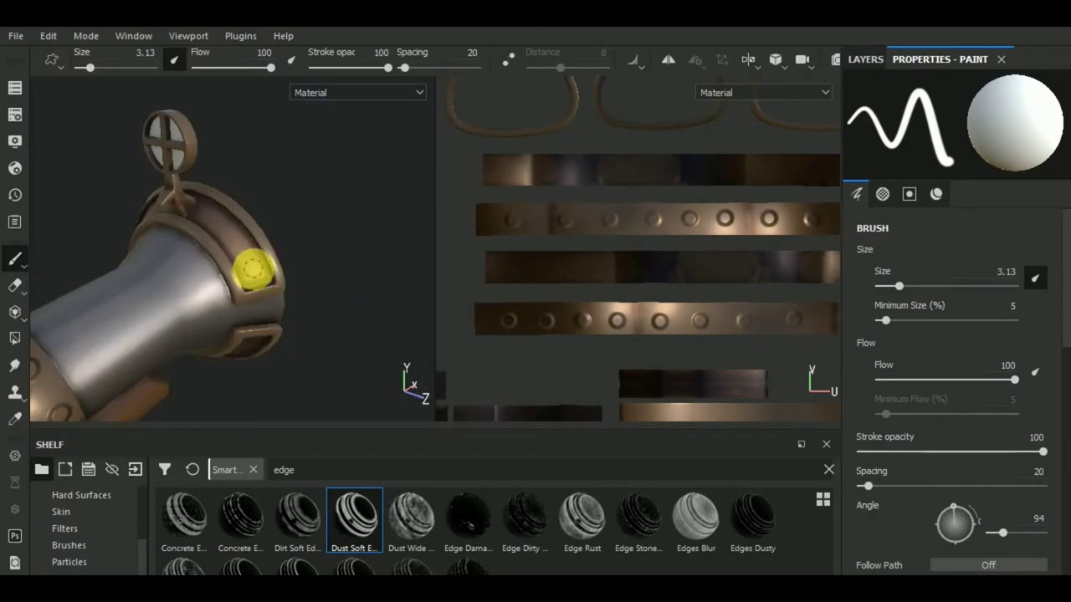
# Zoom out the UV view to fit the whole layout and orbit the barrel to a side view
pyautogui.scroll(-2, 670, 348)
pyautogui.scroll(-2, 669, 349)
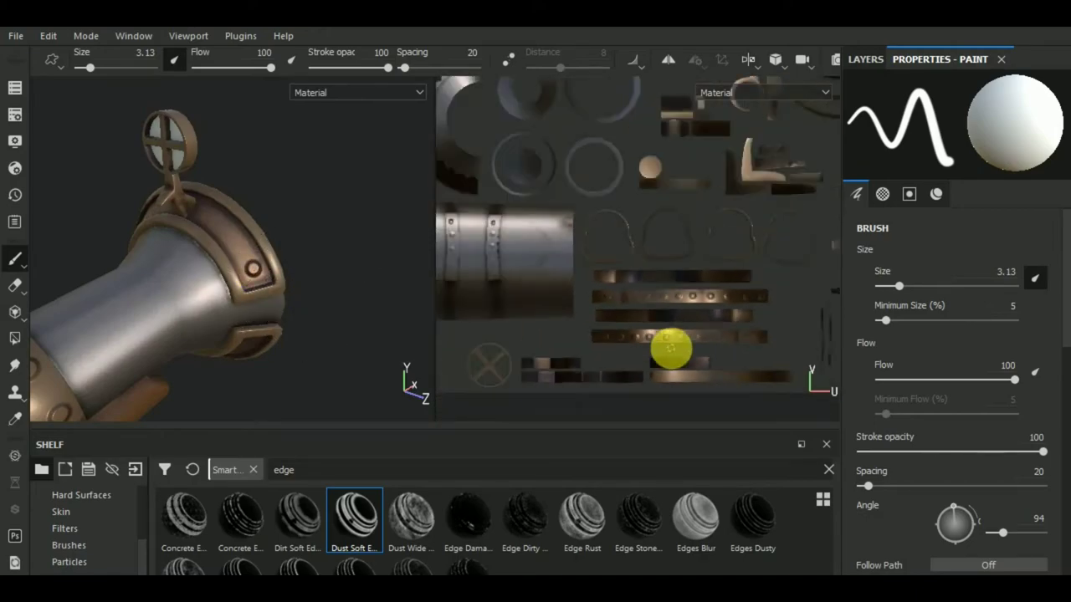
pyautogui.scroll(-2, 672, 349)
pyautogui.scroll(-2, 674, 365)
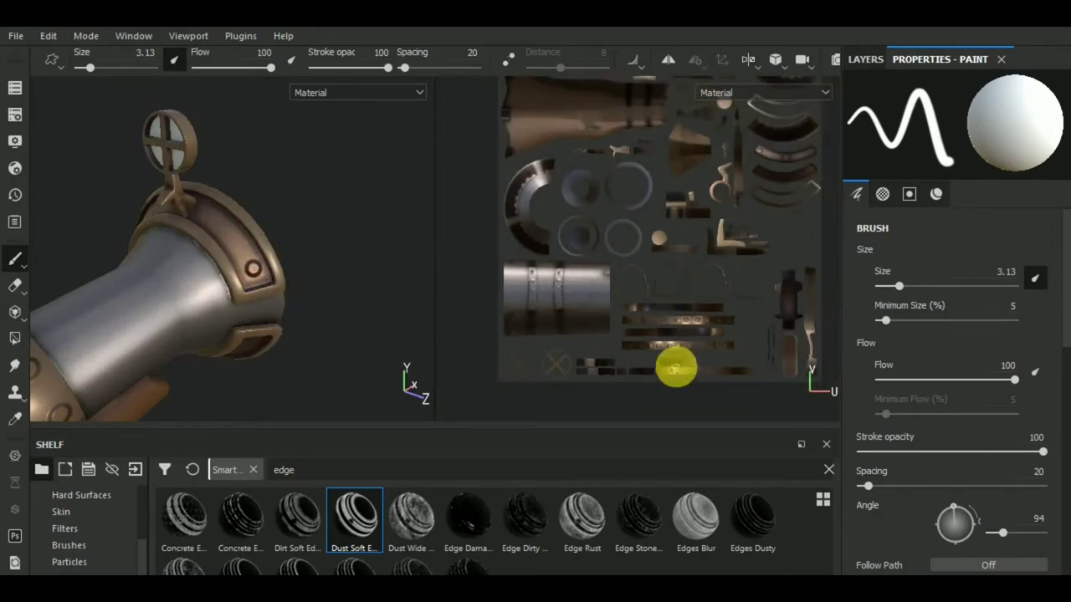
pyautogui.moveTo(753, 262); pyautogui.dragTo(764, 383, button='middle')
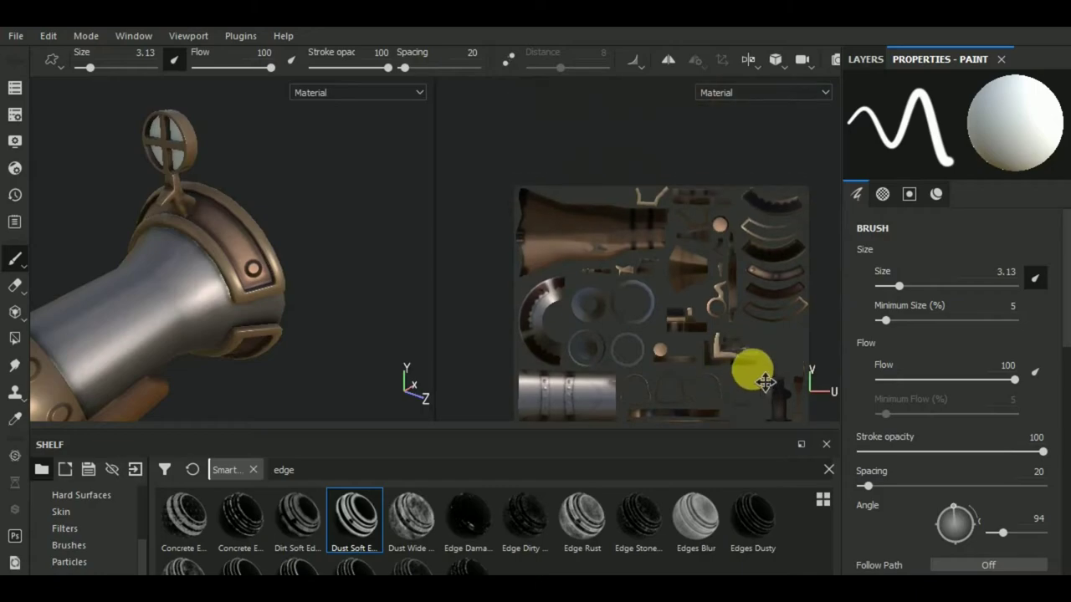
pyautogui.moveTo(262, 210); pyautogui.dragTo(239, 232, button='middle')
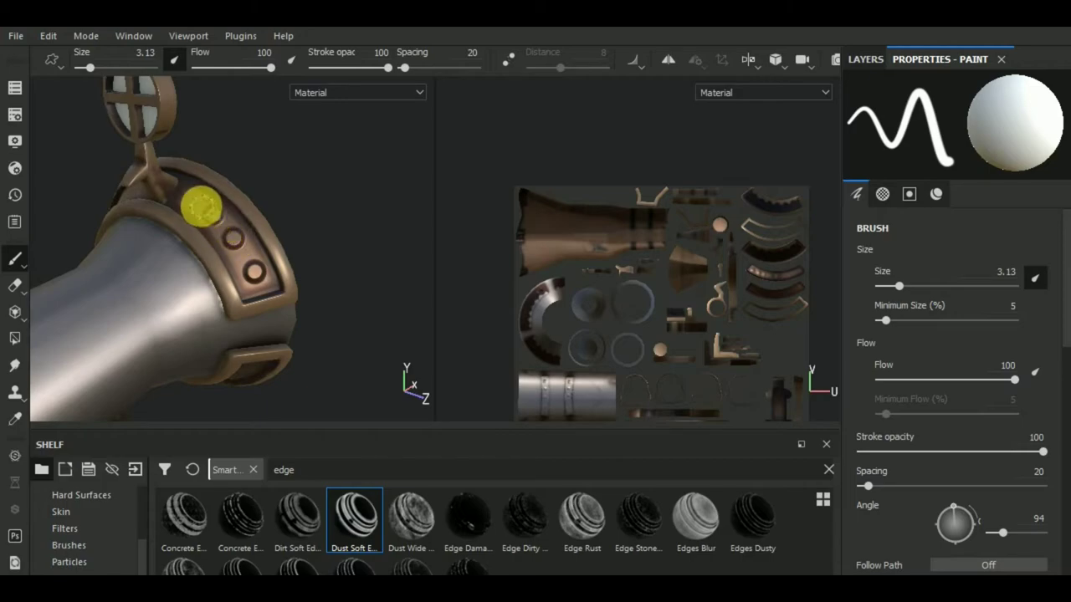
pyautogui.moveTo(191, 198)
pyautogui.mouseDown(button='middle')
pyautogui.moveTo(282, 262)
pyautogui.moveTo(377, 303)
pyautogui.moveTo(192, 292)
pyautogui.moveTo(124, 306)
pyautogui.moveTo(131, 323)
pyautogui.mouseUp(button='middle')
# Zoom in on the barrel, adjust its angle and lighting, then shift the UV view to other band islands
pyautogui.scroll(2, 635, 343)
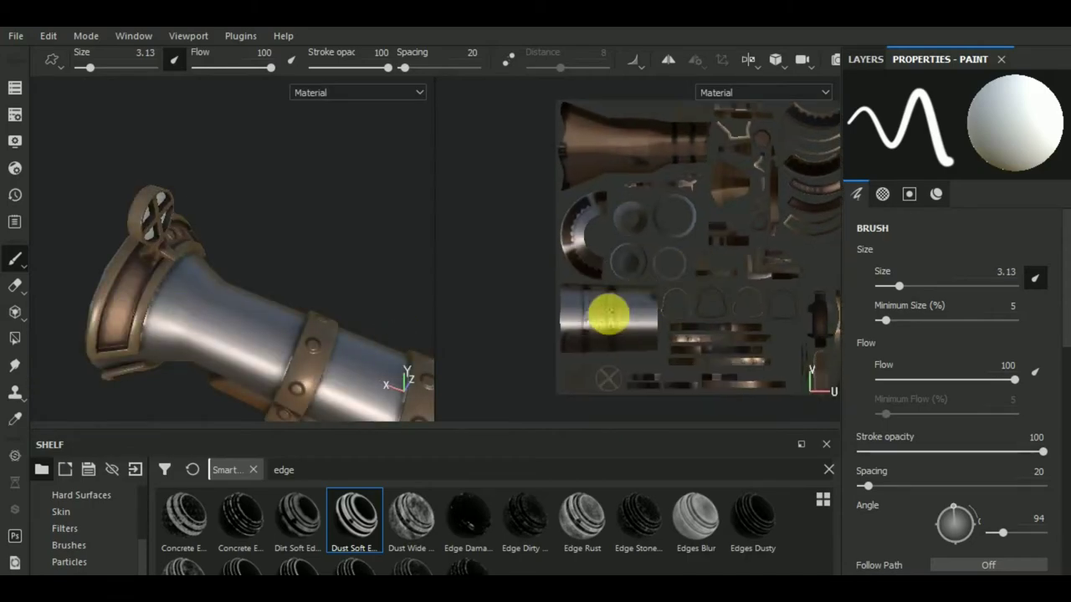
pyautogui.scroll(2, 605, 330)
pyautogui.scroll(2, 608, 333)
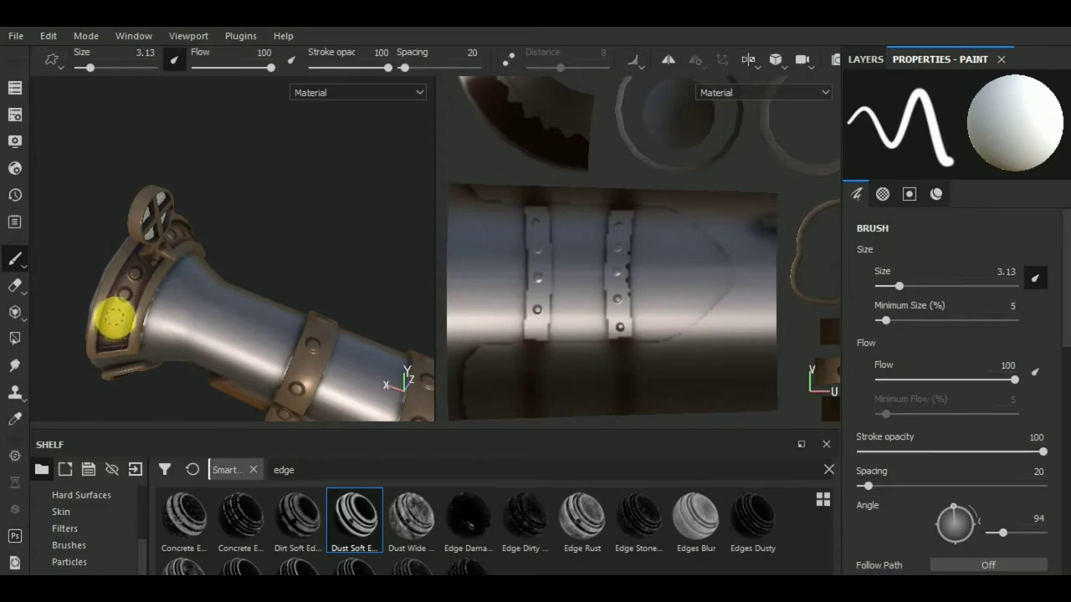
pyautogui.moveTo(113, 335)
pyautogui.keyDown('alt'); pyautogui.mouseDown()
pyautogui.moveTo(267, 235)
pyautogui.moveTo(273, 196)
pyautogui.moveTo(240, 274)
pyautogui.moveTo(172, 327)
pyautogui.moveTo(86, 325)
pyautogui.mouseUp(); pyautogui.keyUp('alt')
pyautogui.keyDown('alt'); pyautogui.moveTo(213, 355); pyautogui.dragTo(192, 299); pyautogui.keyUp('alt')
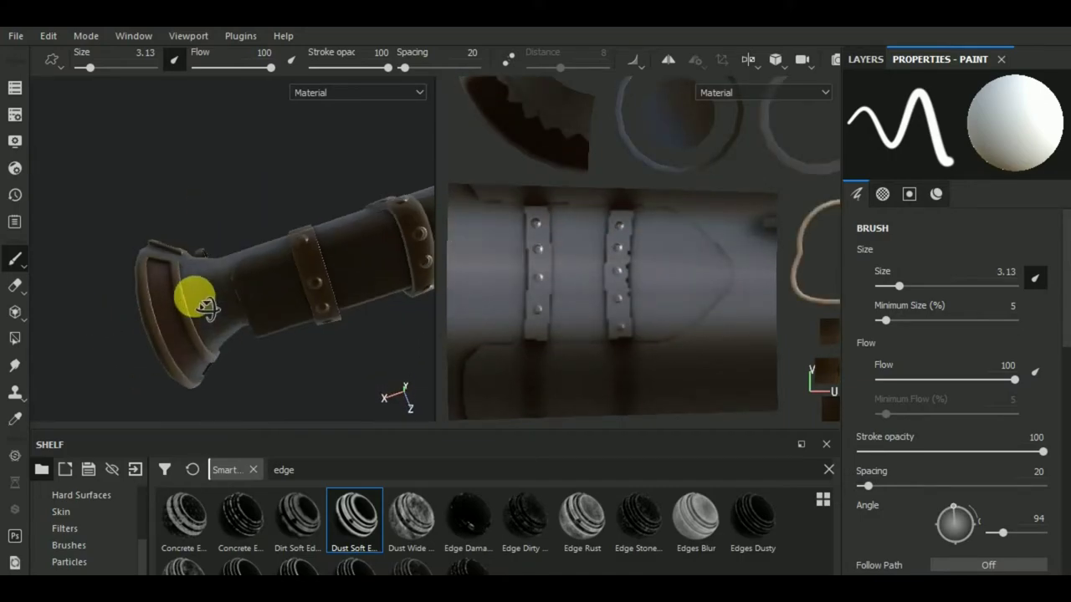
pyautogui.moveTo(228, 318)
pyautogui.keyDown('shift'); pyautogui.mouseDown(button='right')
pyautogui.moveTo(151, 330)
pyautogui.moveTo(184, 330)
pyautogui.moveTo(182, 318)
pyautogui.mouseUp(button='right'); pyautogui.keyUp('shift')
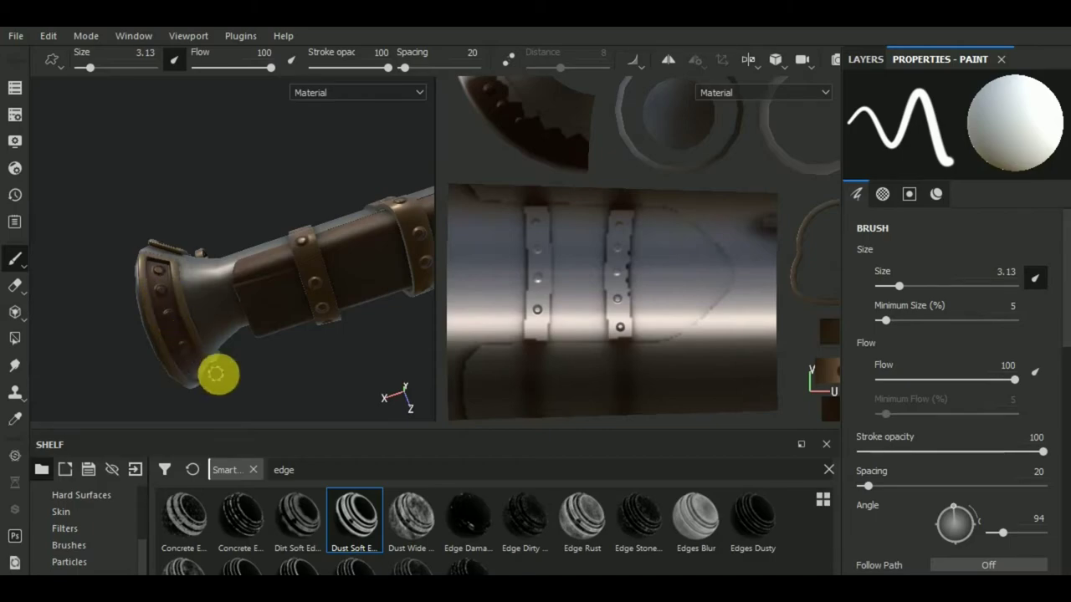
pyautogui.moveTo(220, 371)
pyautogui.keyDown('alt'); pyautogui.mouseDown()
pyautogui.moveTo(292, 354)
pyautogui.moveTo(108, 387)
pyautogui.mouseUp(); pyautogui.keyUp('alt')
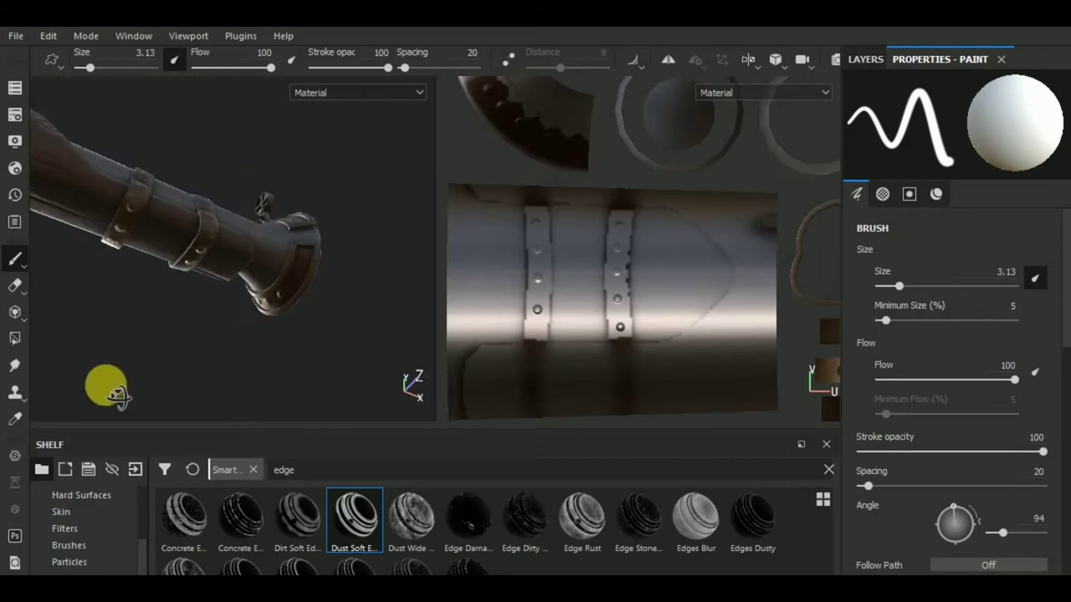
pyautogui.scroll(-2, 645, 310)
pyautogui.scroll(-2, 634, 304)
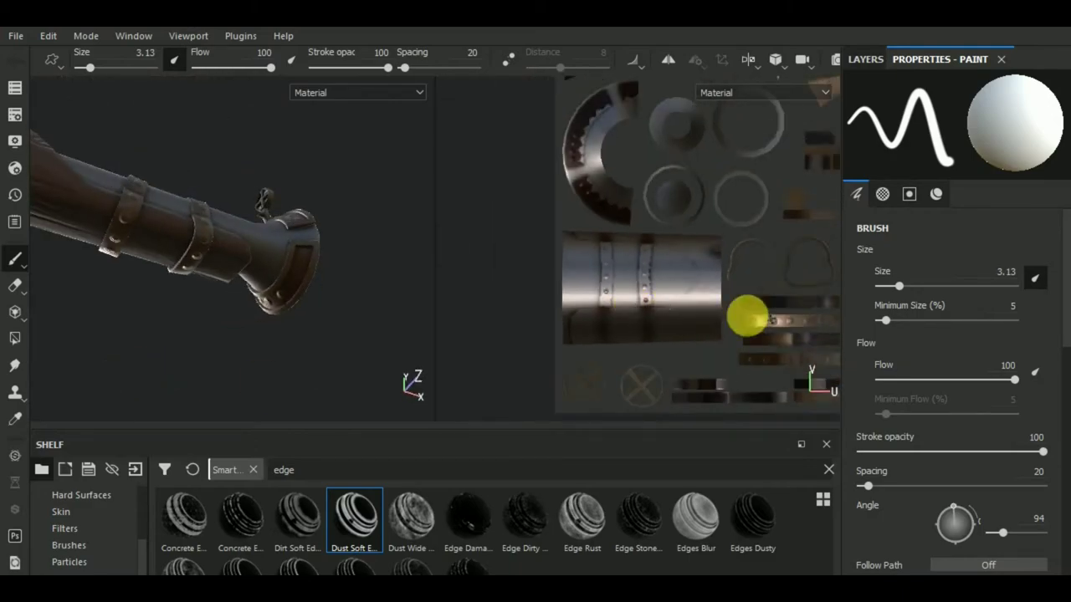
pyautogui.moveTo(748, 310); pyautogui.dragTo(650, 370, button='middle')
# Pan and zoom the UV view across the curved band islands
pyautogui.moveTo(585, 266)
pyautogui.mouseDown(button='middle')
pyautogui.moveTo(597, 318)
pyautogui.moveTo(576, 262)
pyautogui.mouseUp(button='middle')
pyautogui.scroll(3, 576, 263)
pyautogui.scroll(1, 577, 263)
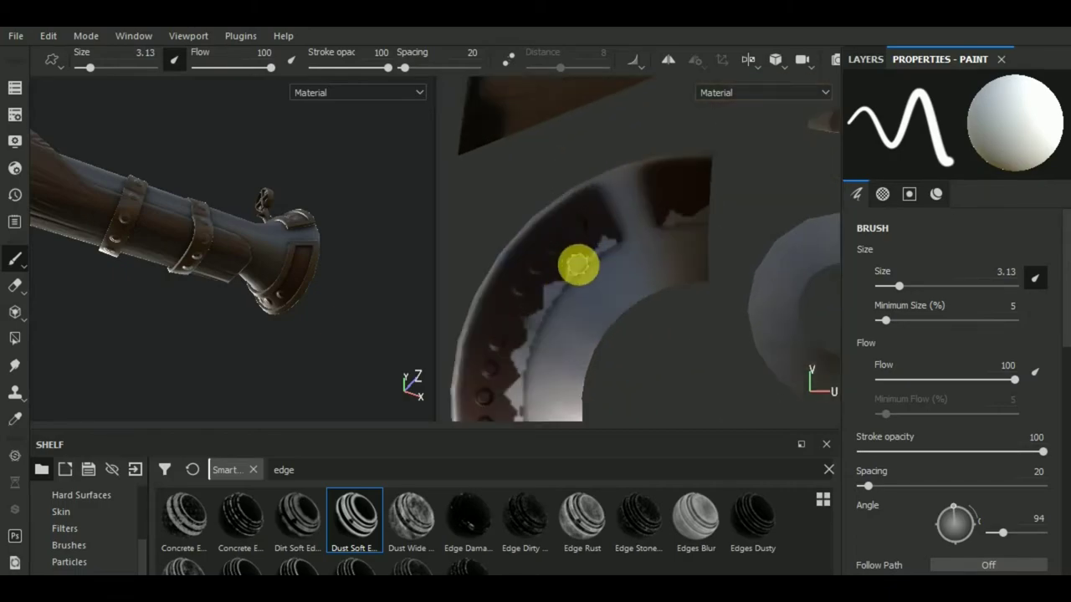
pyautogui.scroll(-1, 579, 265)
pyautogui.scroll(-2, 579, 265)
pyautogui.scroll(-2, 724, 309)
pyautogui.scroll(-1, 550, 334)
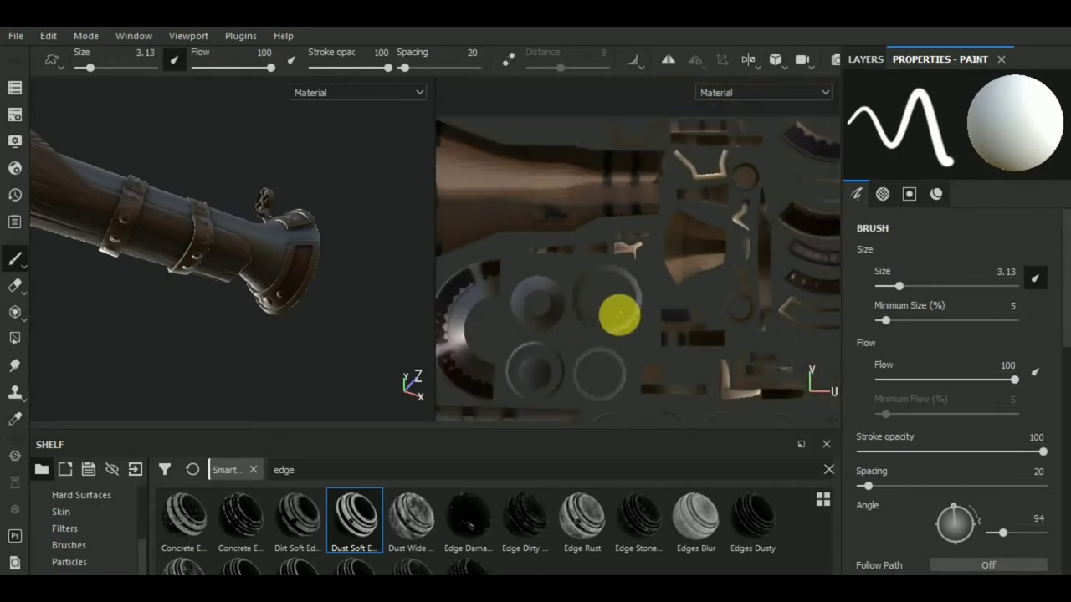
pyautogui.scroll(-1, 617, 310)
# Zoom back in, orbit the gun, and switch to the single 3D viewport layout (F2)
pyautogui.scroll(1, 650, 351)
pyautogui.scroll(1, 672, 311)
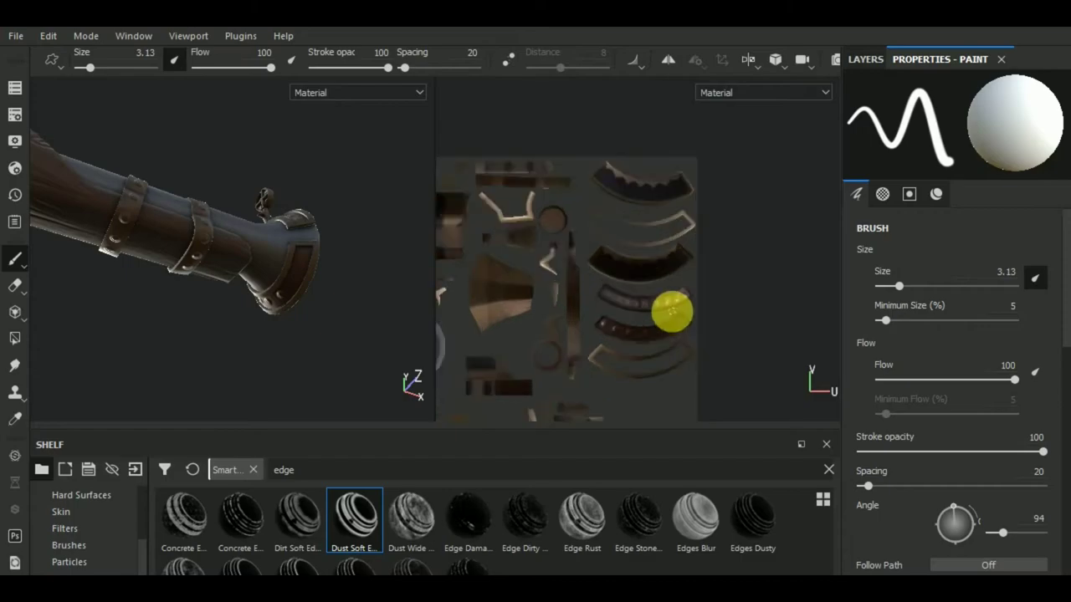
pyautogui.scroll(1, 672, 313)
pyautogui.scroll(1, 683, 315)
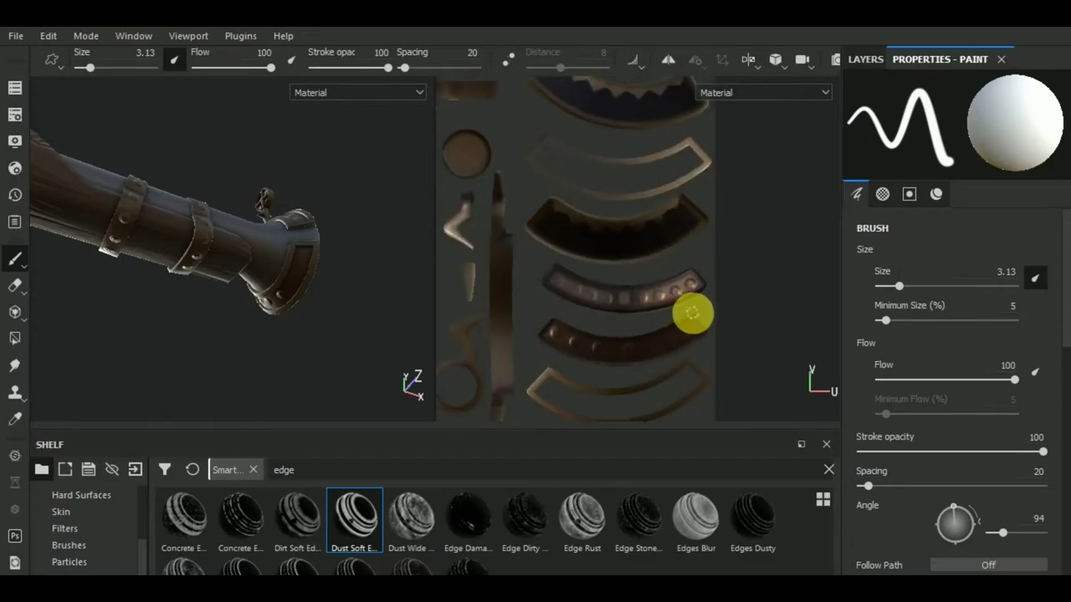
pyautogui.scroll(1, 649, 344)
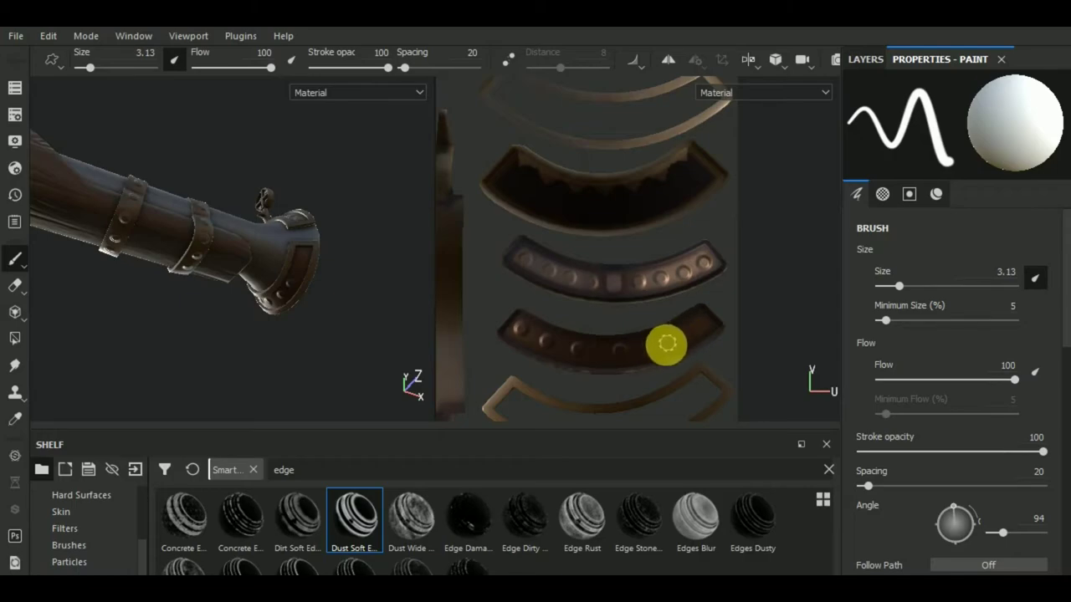
pyautogui.scroll(1, 599, 357)
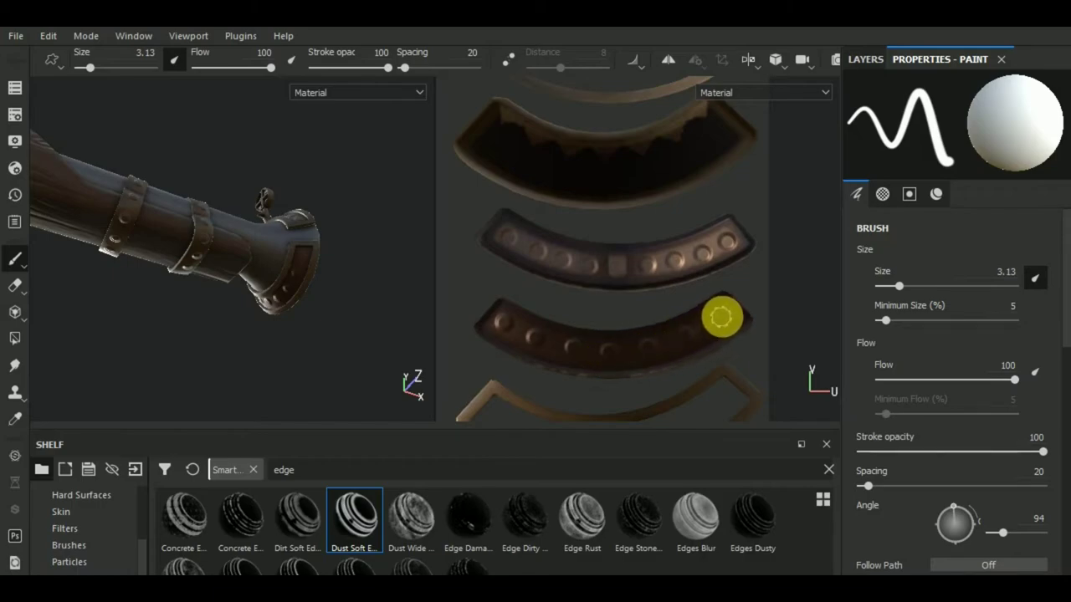
pyautogui.moveTo(433, 313)
pyautogui.keyDown('alt'); pyautogui.mouseDown()
pyautogui.moveTo(327, 292)
pyautogui.moveTo(302, 356)
pyautogui.moveTo(366, 369)
pyautogui.moveTo(318, 267)
pyautogui.moveTo(263, 310)
pyautogui.moveTo(215, 323)
pyautogui.moveTo(430, 296)
pyautogui.moveTo(463, 327)
pyautogui.moveTo(464, 277)
pyautogui.moveTo(479, 294)
pyautogui.mouseUp(); pyautogui.keyUp('alt')
pyautogui.press('F2')
# Search 'alpha cros' and assign the Cross Forbidden Full alpha to the brush
pyautogui.scroll(4, 479, 289)
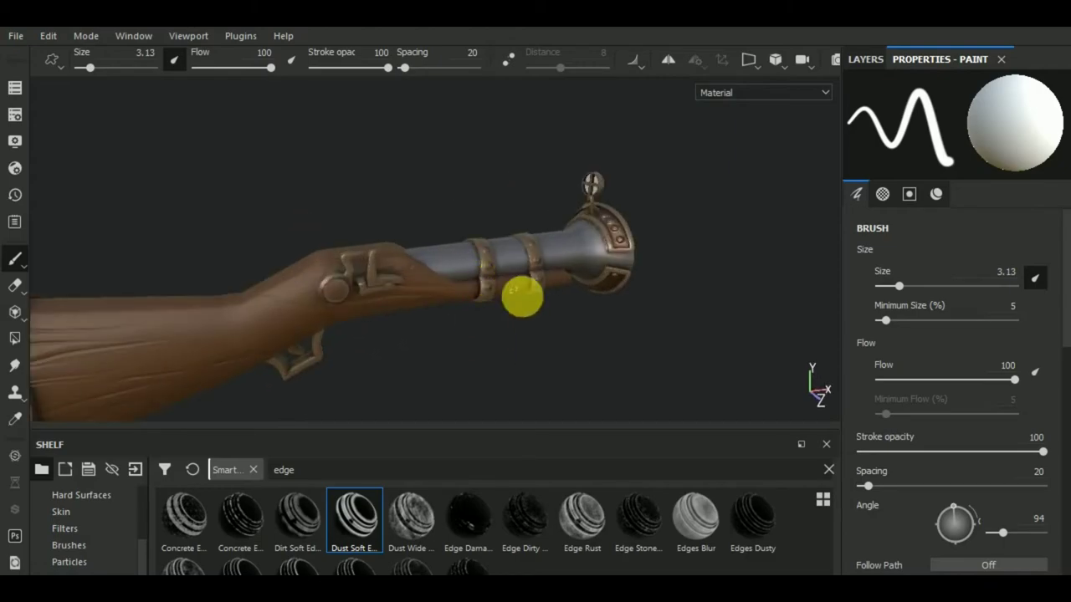
pyautogui.scroll(-1, 593, 326)
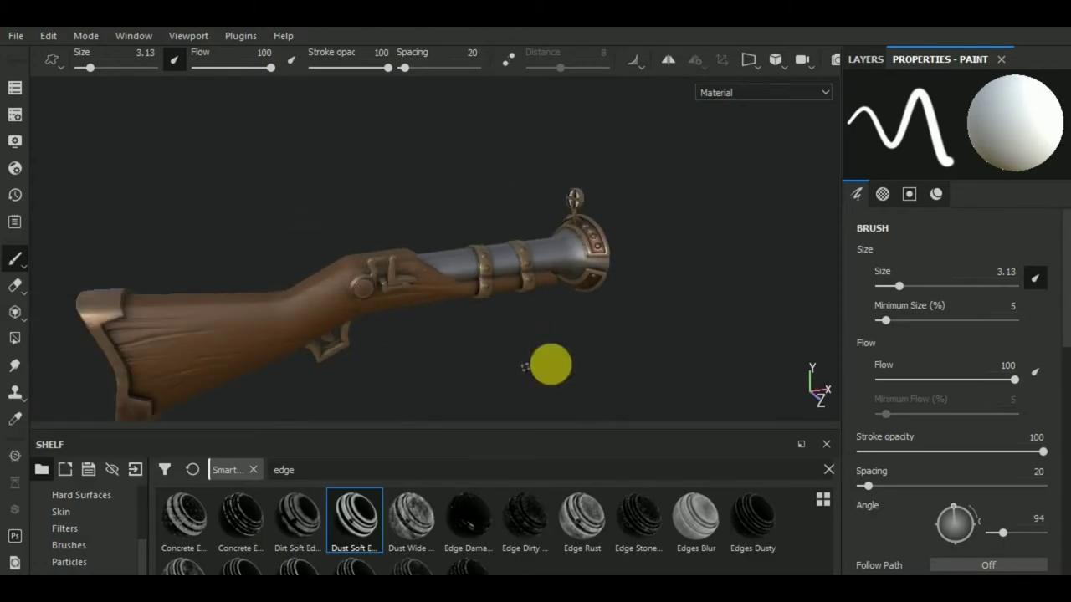
pyautogui.scroll(-3, 978, 393)
pyautogui.scroll(-3, 986, 402)
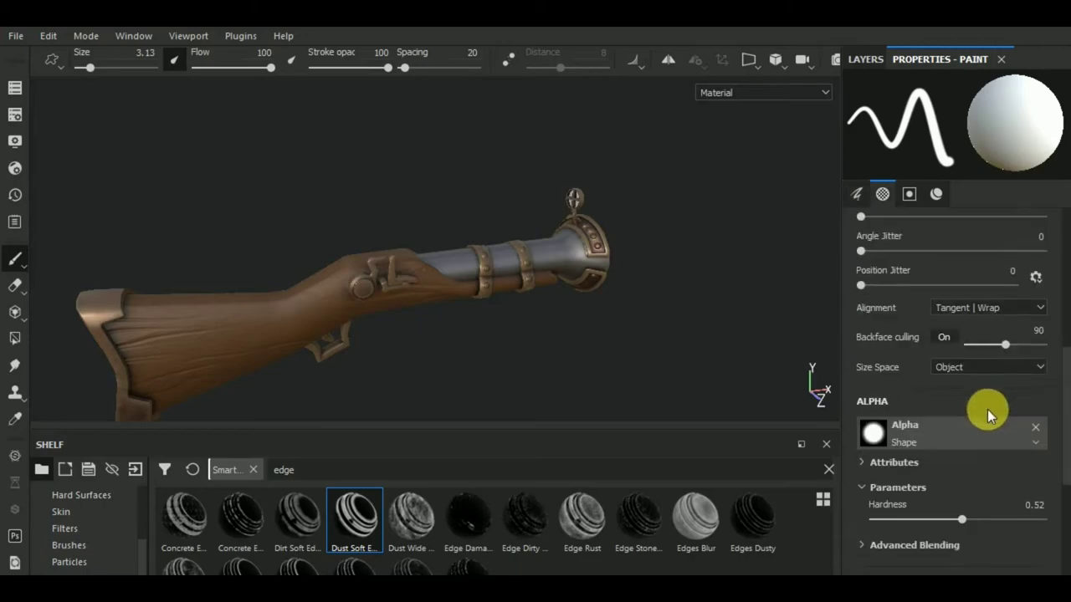
pyautogui.click(968, 427)
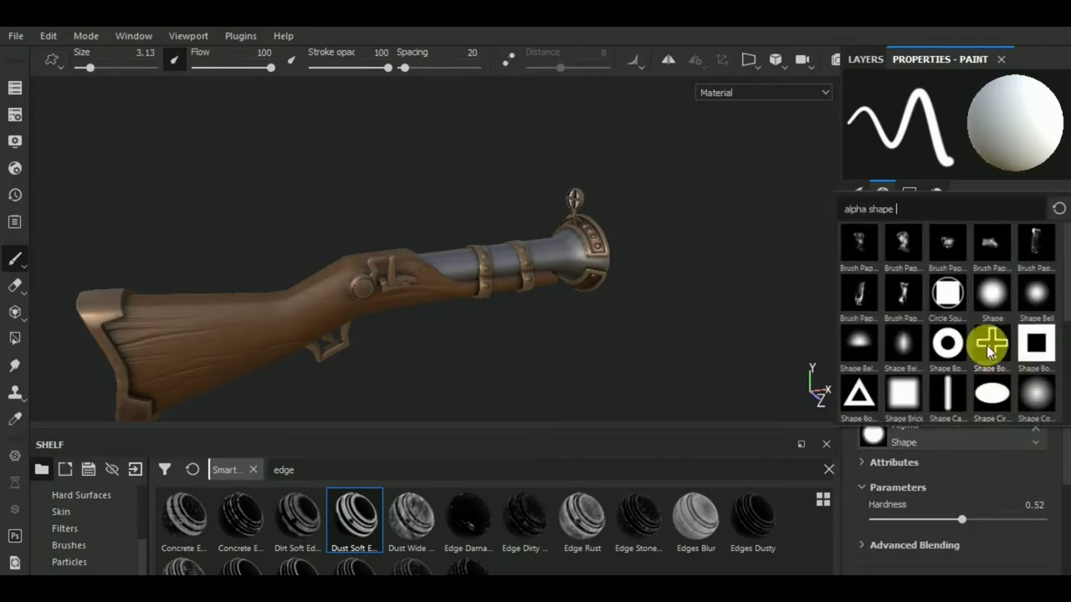
pyautogui.write('alpha ')
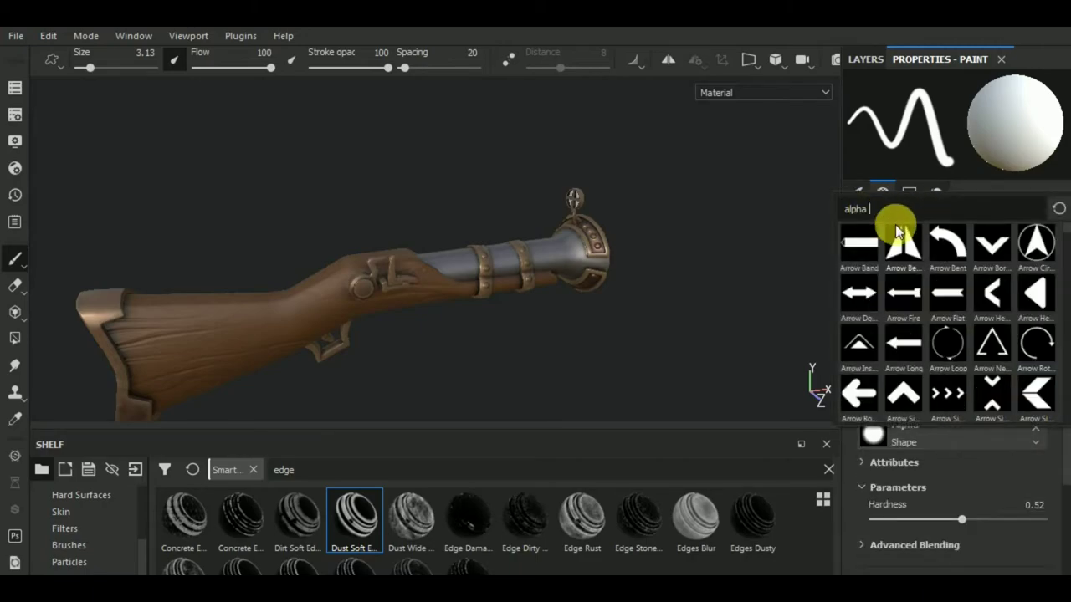
pyautogui.write('cro')
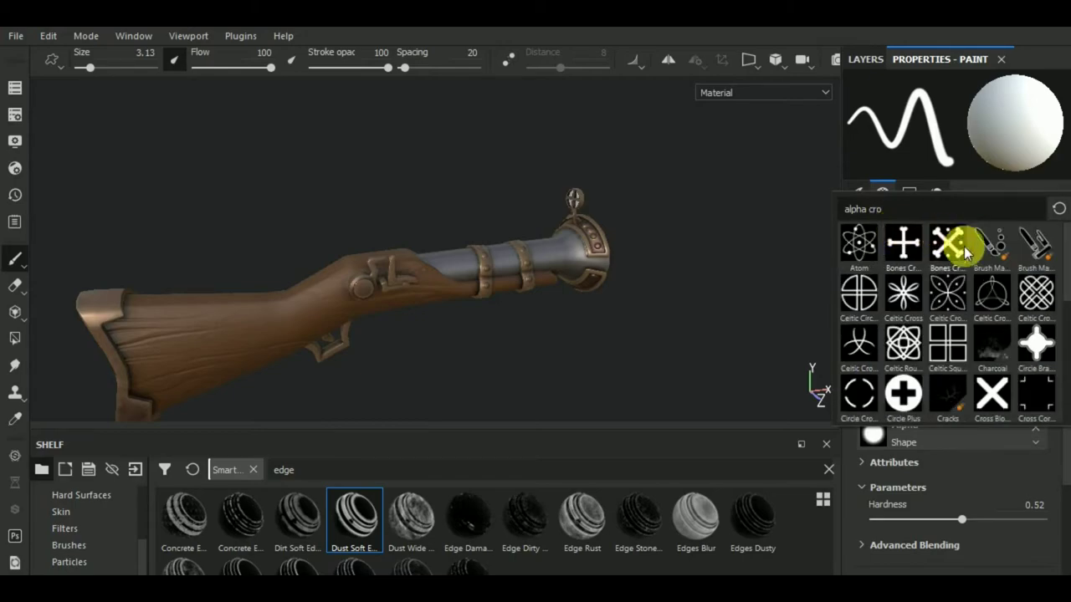
pyautogui.write('s')
pyautogui.click(1035, 341)
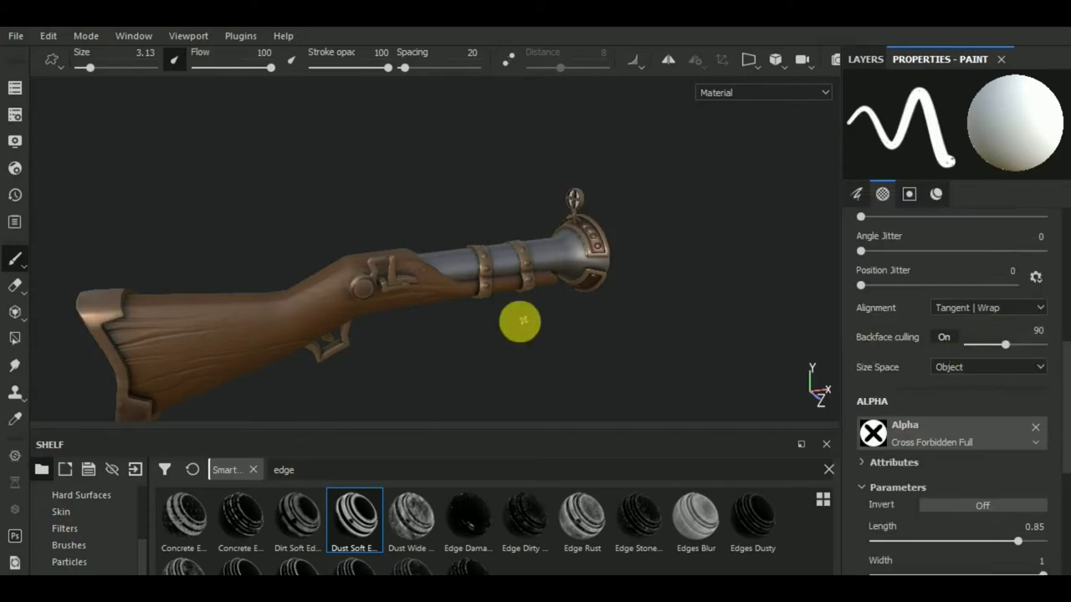
# Orbit to the stock and stamp a test cross on its corner
pyautogui.moveTo(448, 333)
pyautogui.keyDown('alt'); pyautogui.mouseDown()
pyautogui.moveTo(645, 317)
pyautogui.moveTo(544, 363)
pyautogui.mouseUp(); pyautogui.keyUp('alt')
pyautogui.scroll(1, 530, 348)
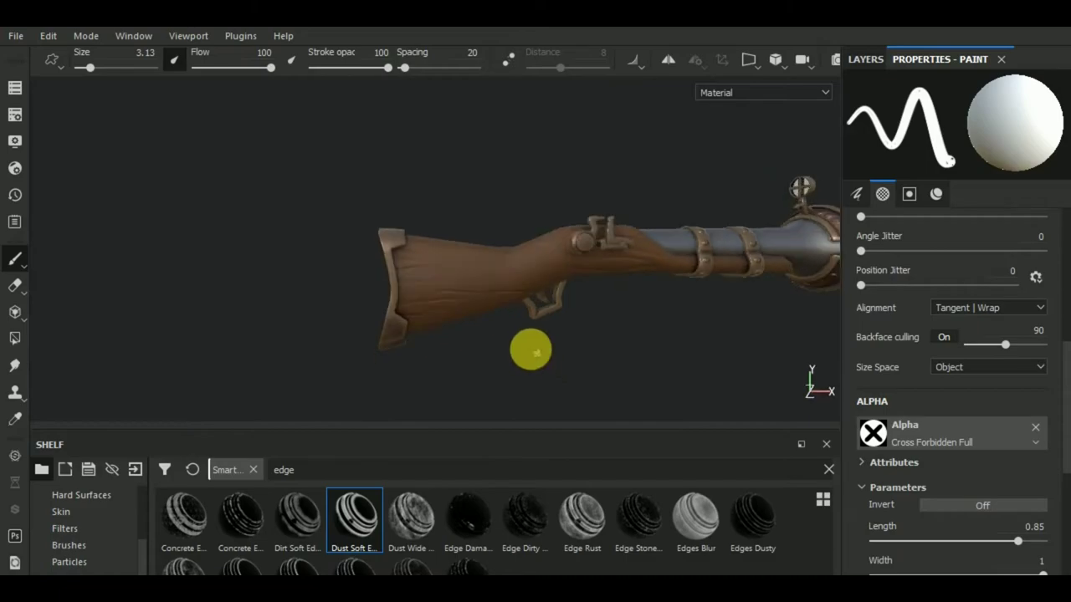
pyautogui.scroll(3, 368, 231)
pyautogui.scroll(2, 386, 237)
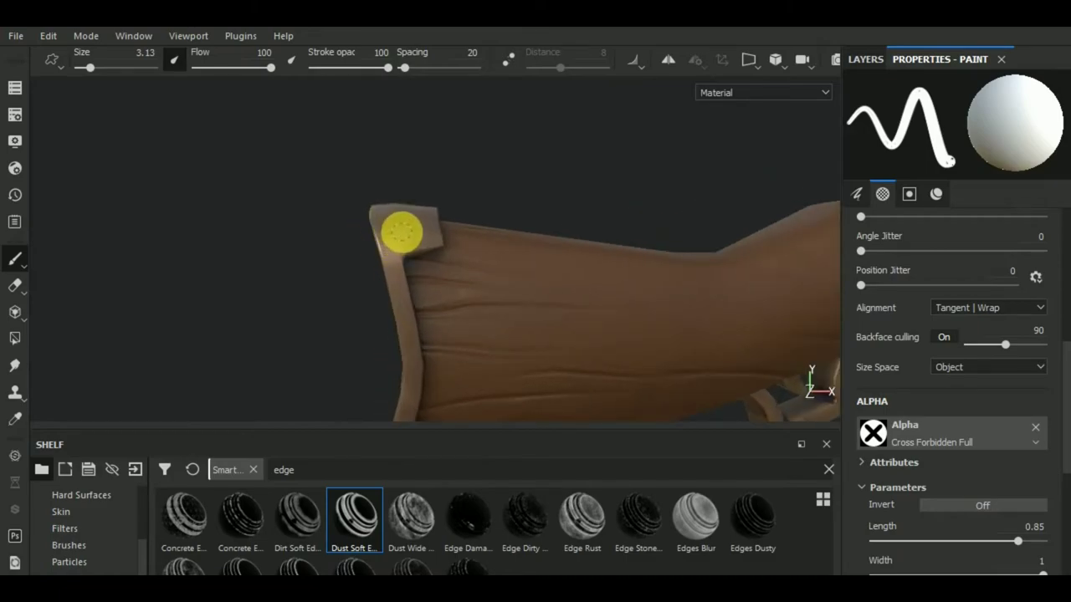
pyautogui.click(401, 232)
# Set the cross alpha's Length to 0.81 and Width to 0.82
pyautogui.scroll(-2, 1009, 498)
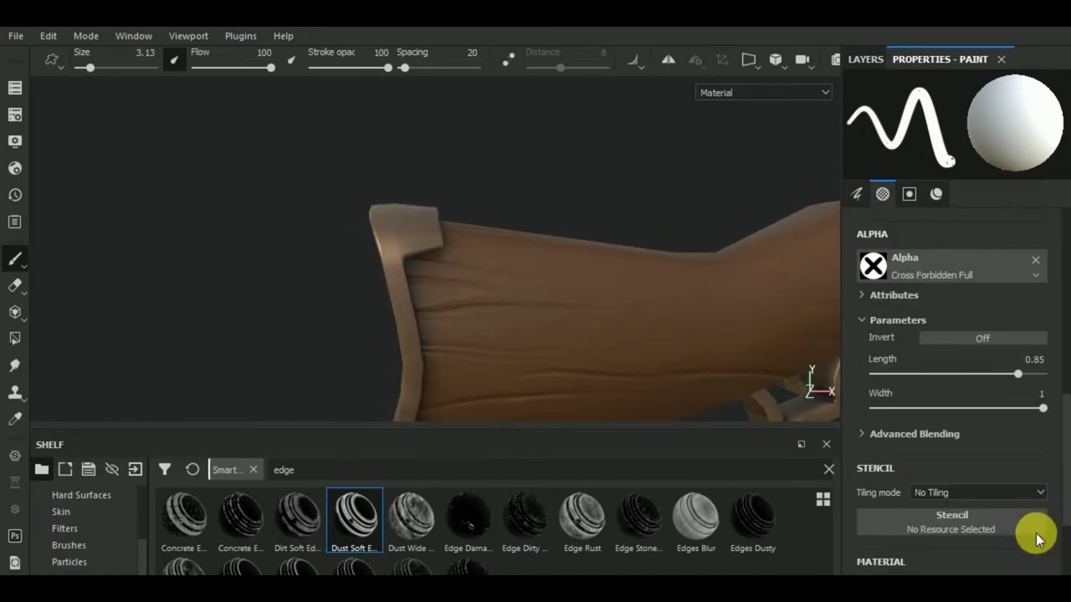
pyautogui.click(910, 375)
pyautogui.moveTo(909, 374); pyautogui.dragTo(1001, 374)
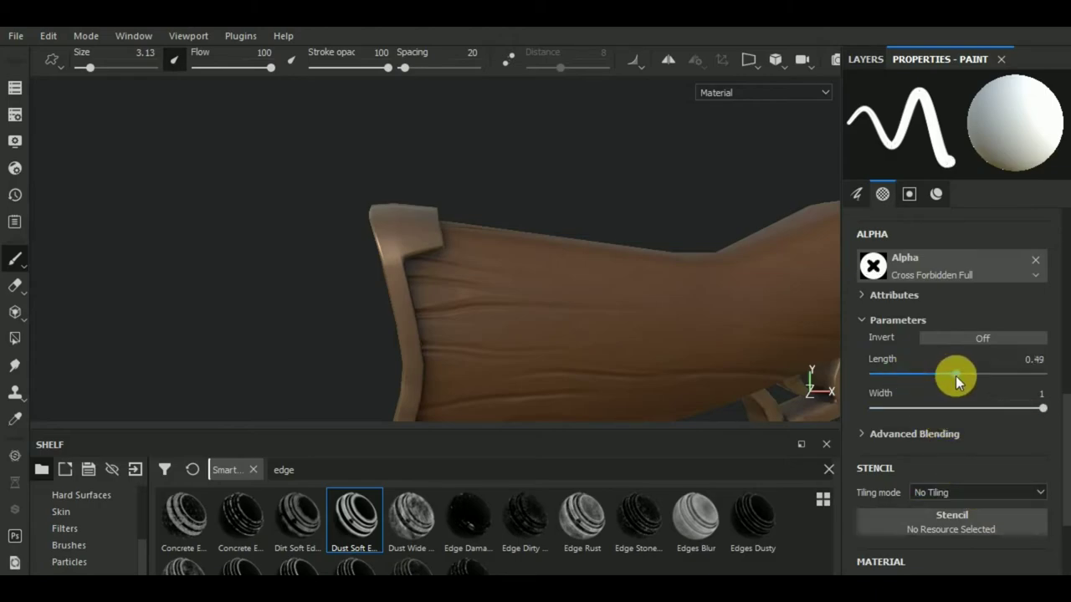
pyautogui.click(917, 410)
pyautogui.moveTo(918, 411); pyautogui.dragTo(959, 411)
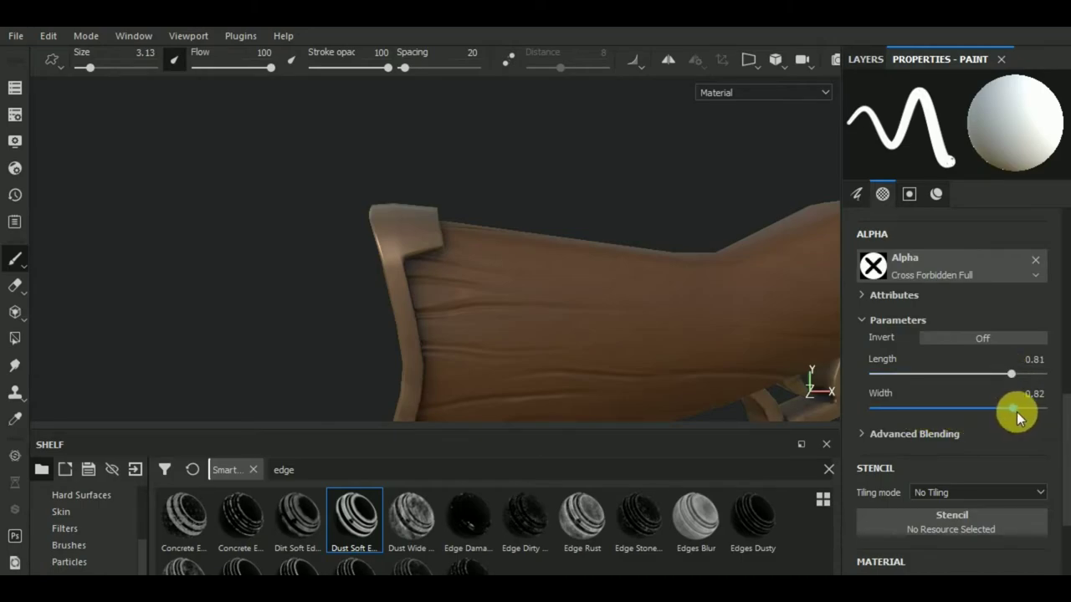
pyautogui.scroll(4, 980, 431)
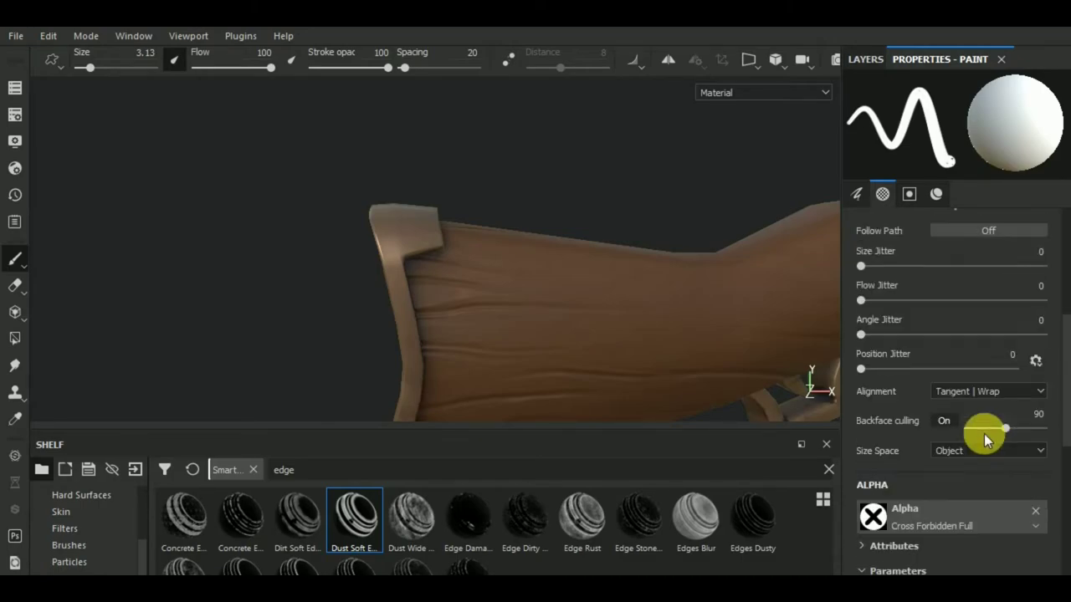
pyautogui.scroll(5, 986, 433)
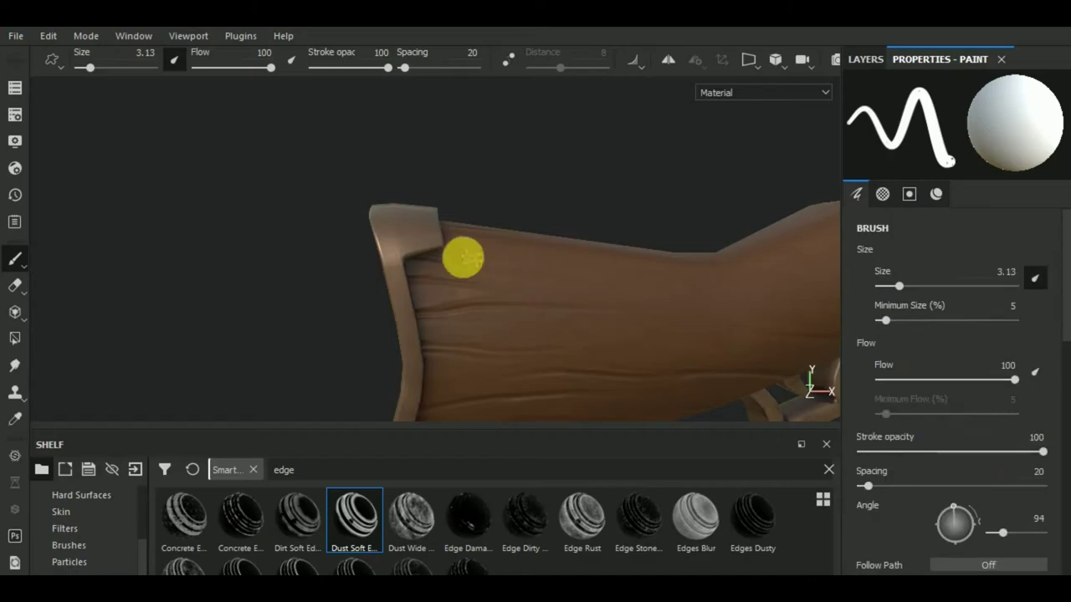
# Lower the painted height to 0.1884 and undo the screw stamp on the stock
pyautogui.scroll(-8, 953, 469)
pyautogui.scroll(-3, 972, 495)
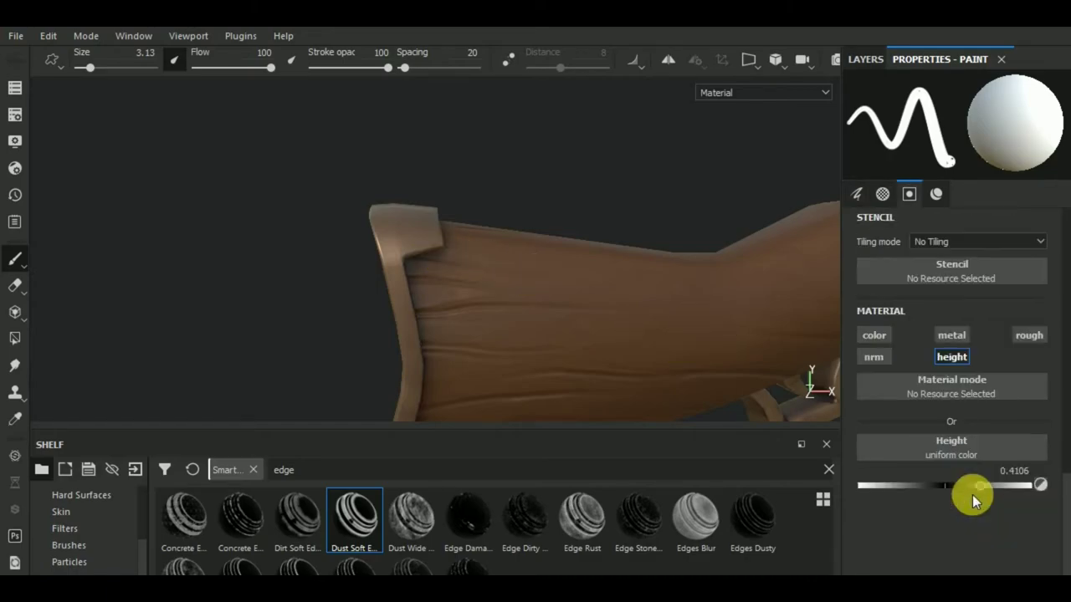
pyautogui.click(959, 489)
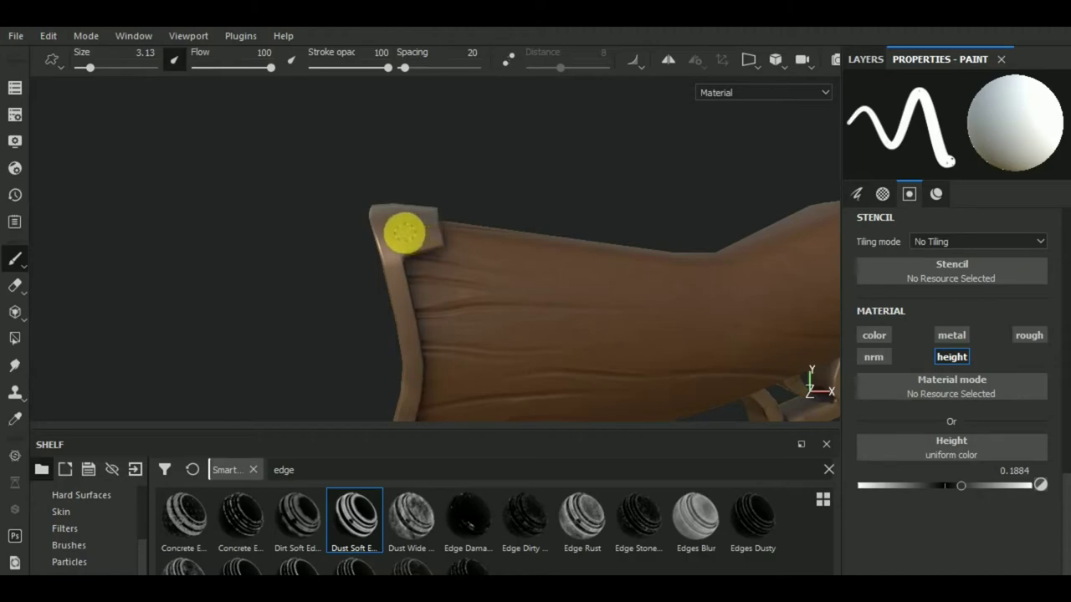
pyautogui.keyDown('alt'); pyautogui.moveTo(500, 306); pyautogui.dragTo(549, 275); pyautogui.keyUp('alt')
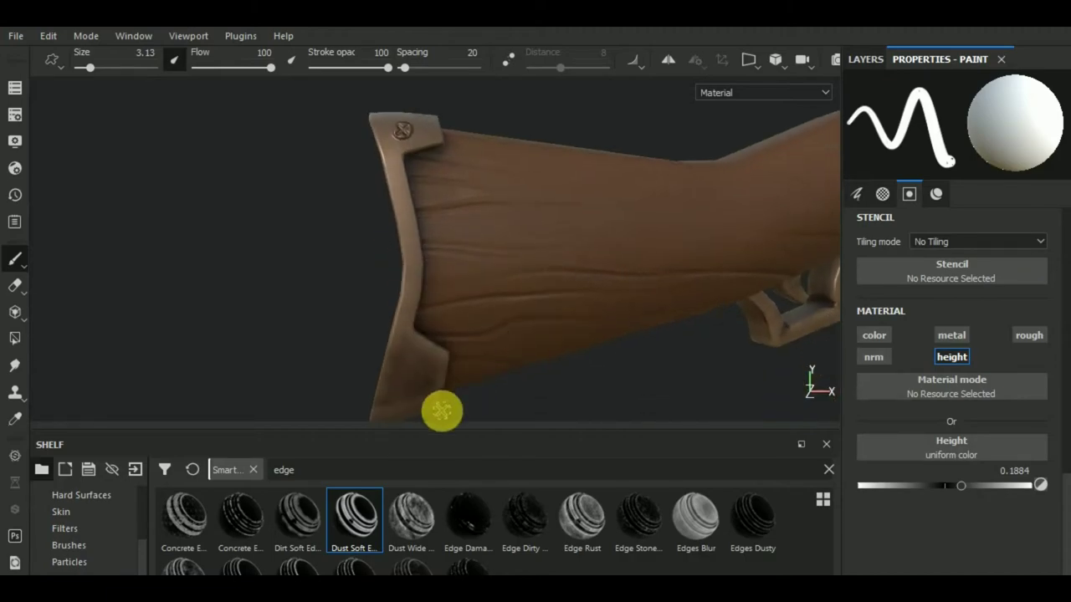
pyautogui.hotkey('ctrl', 'z')
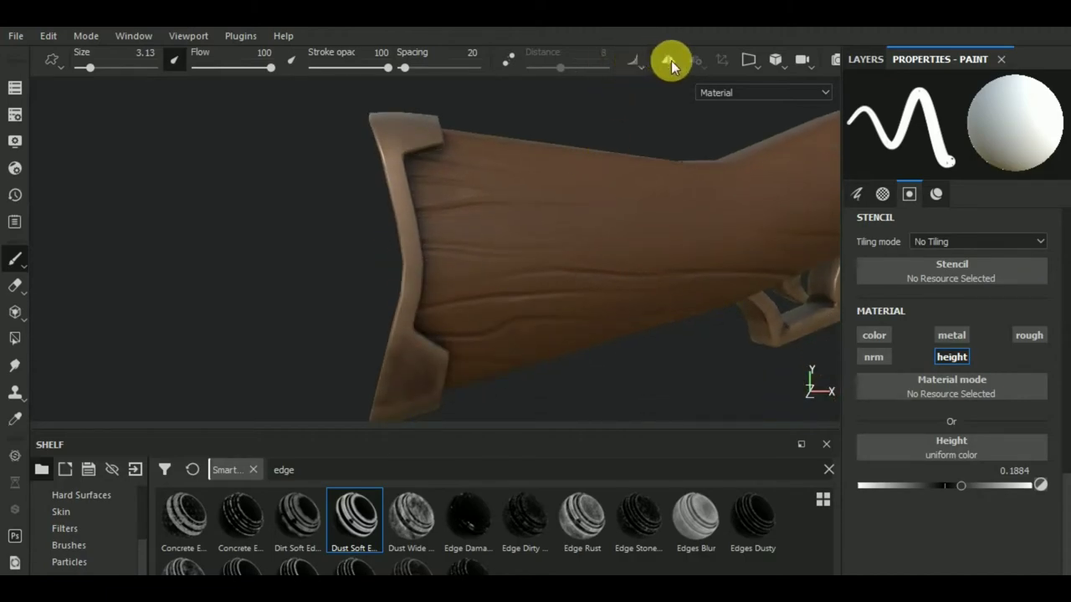
# Enable X-axis mirror symmetry and stamp a screw at the stock's top-left corner
pyautogui.click(695, 62)
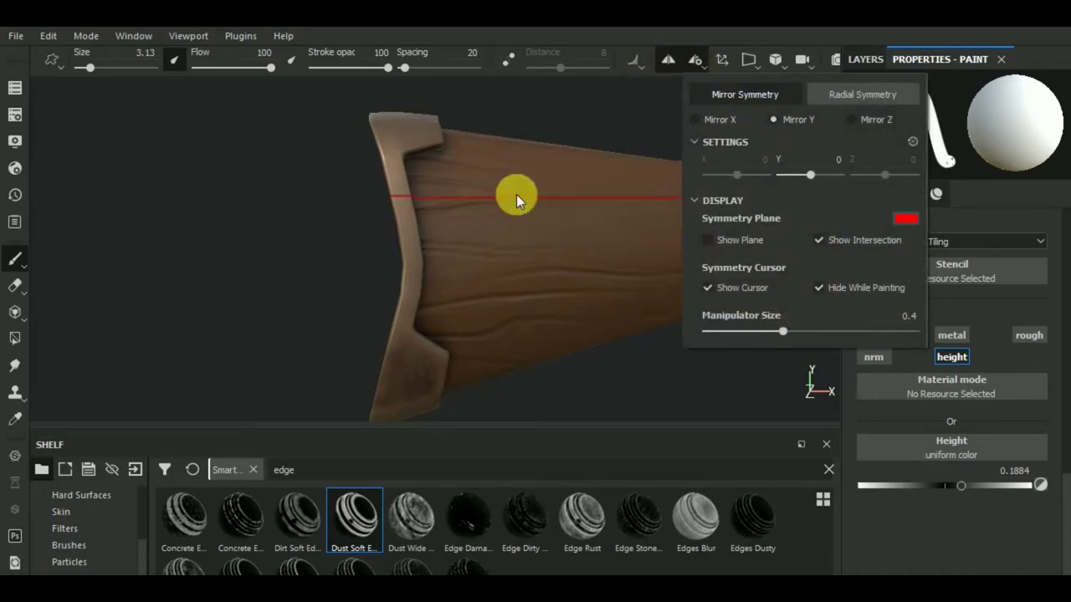
pyautogui.click(402, 143)
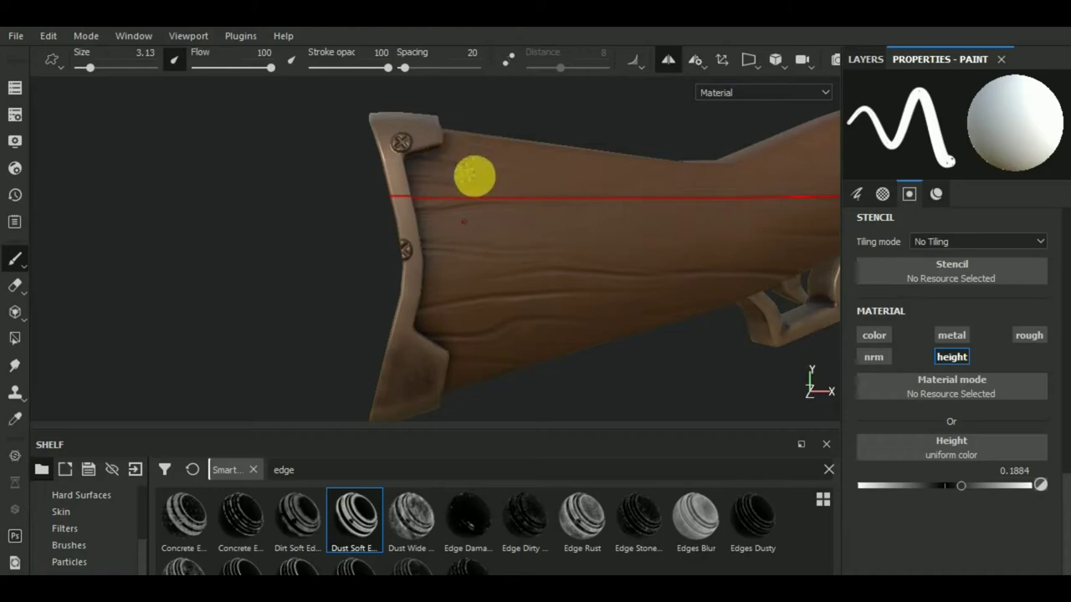
pyautogui.click(694, 63)
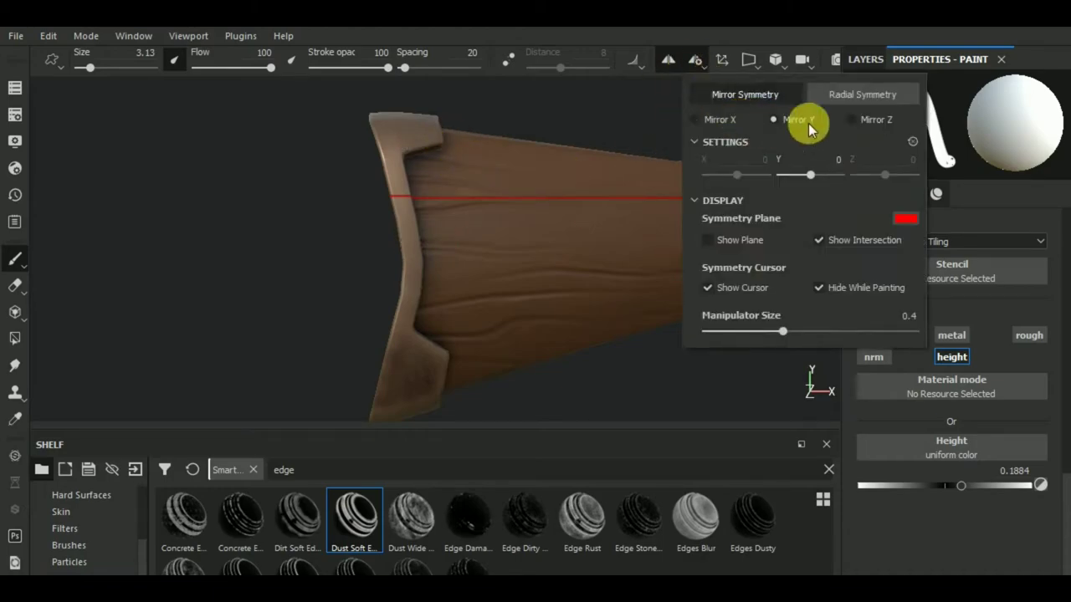
pyautogui.click(707, 119)
pyautogui.click(409, 135)
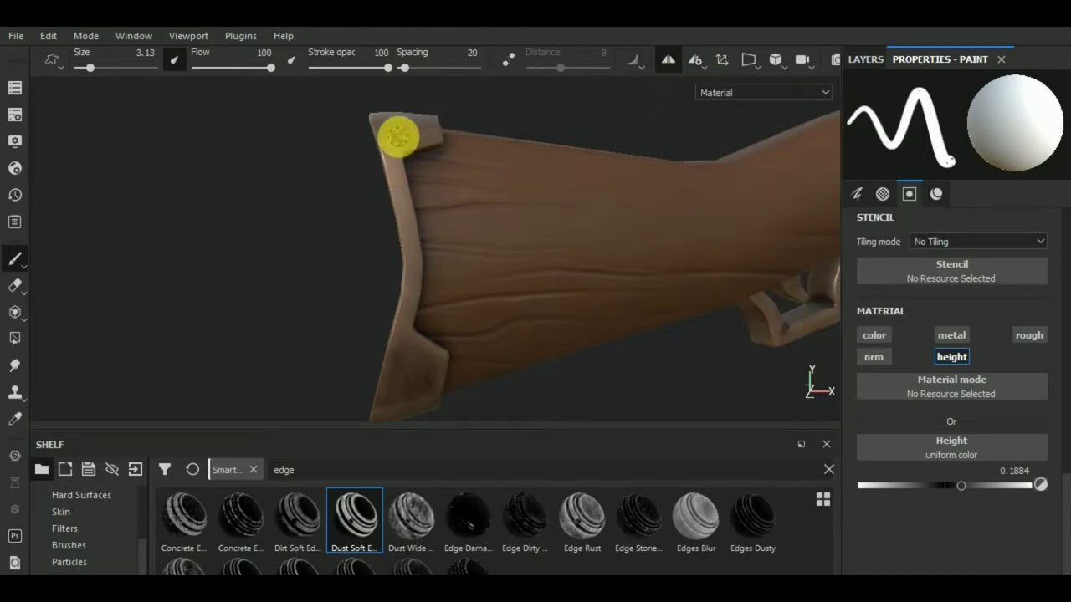
pyautogui.click(398, 137)
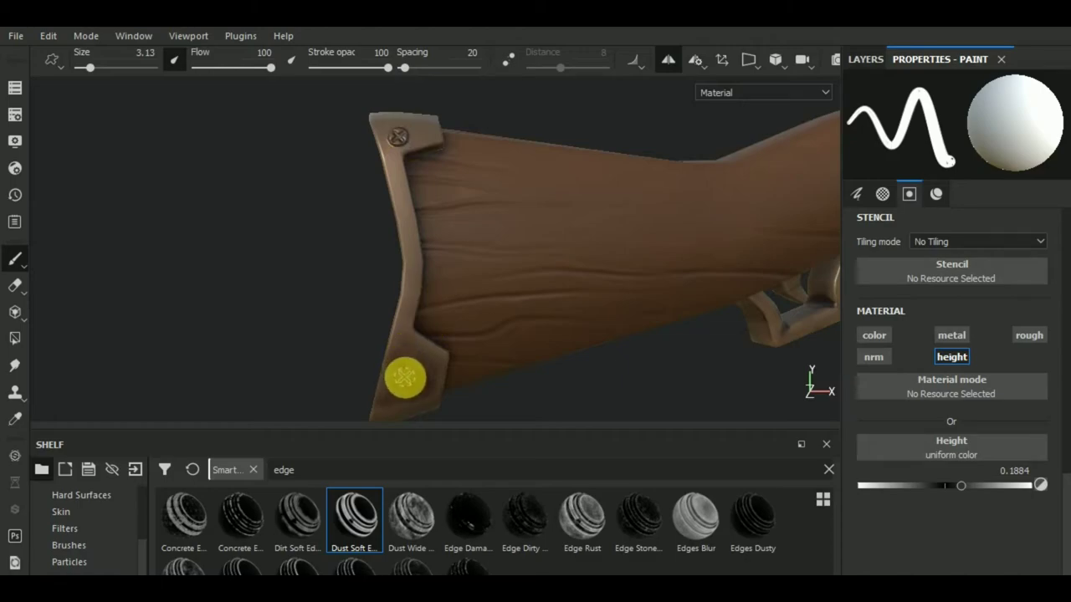
# Switch mirroring to the Z axis and stamp a screw head on the stock's upper corner
pyautogui.moveTo(405, 378)
pyautogui.keyDown('alt'); pyautogui.mouseDown()
pyautogui.moveTo(468, 363)
pyautogui.moveTo(315, 359)
pyautogui.moveTo(760, 343)
pyautogui.moveTo(346, 356)
pyautogui.mouseUp(); pyautogui.keyUp('alt')
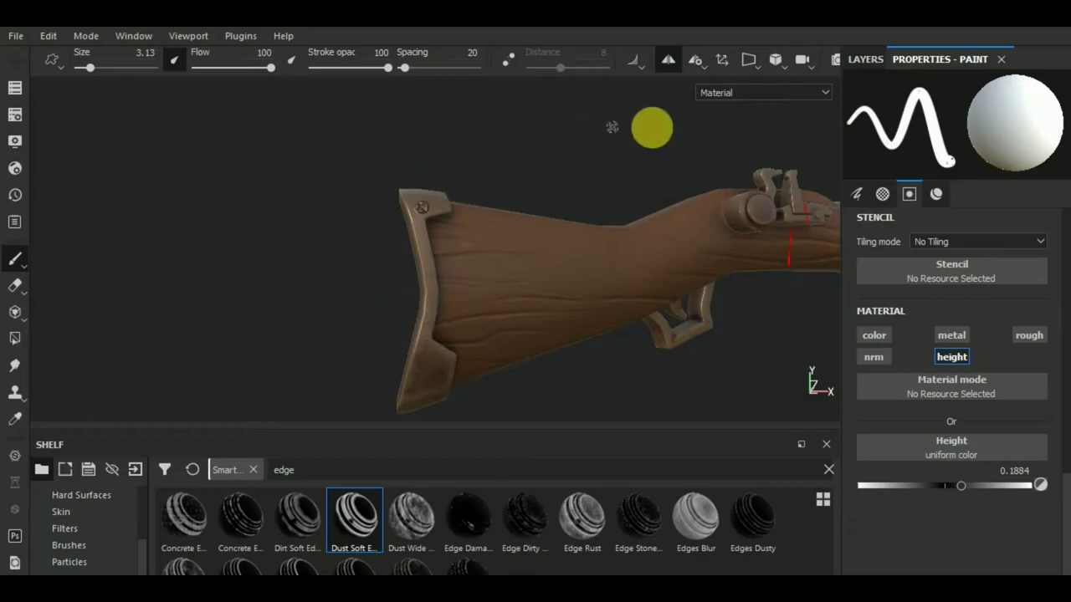
pyautogui.hotkey('ctrl', 'z')
pyautogui.click(697, 63)
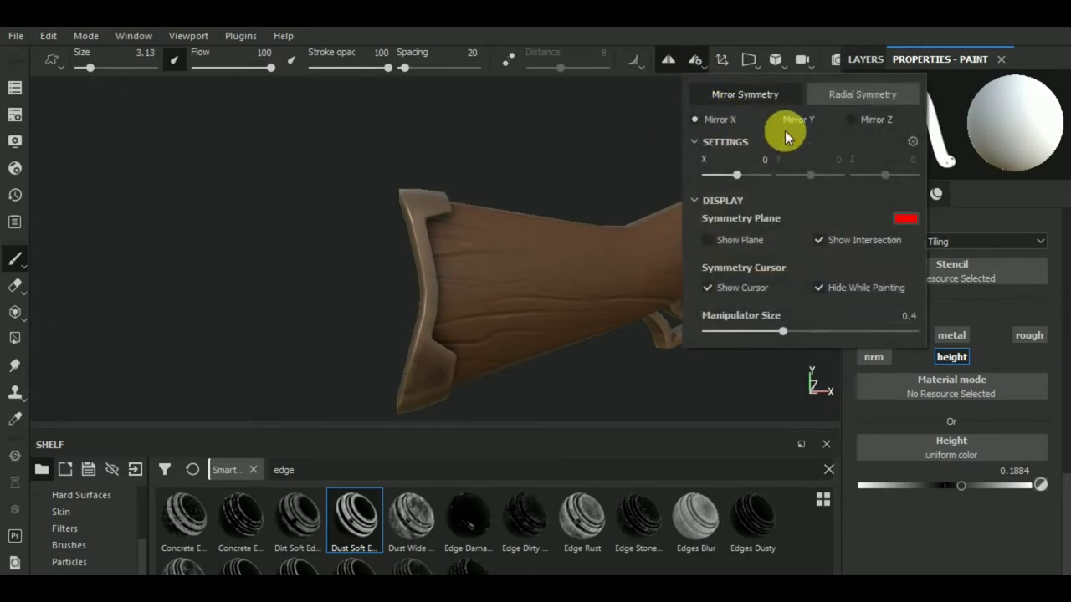
pyautogui.click(853, 124)
pyautogui.moveTo(586, 251)
pyautogui.mouseDown(button='middle')
pyautogui.moveTo(461, 301)
pyautogui.moveTo(411, 304)
pyautogui.mouseUp(button='middle')
pyautogui.keyDown('alt'); pyautogui.moveTo(410, 303); pyautogui.dragTo(421, 310); pyautogui.keyUp('alt')
pyautogui.scroll(2, 366, 210)
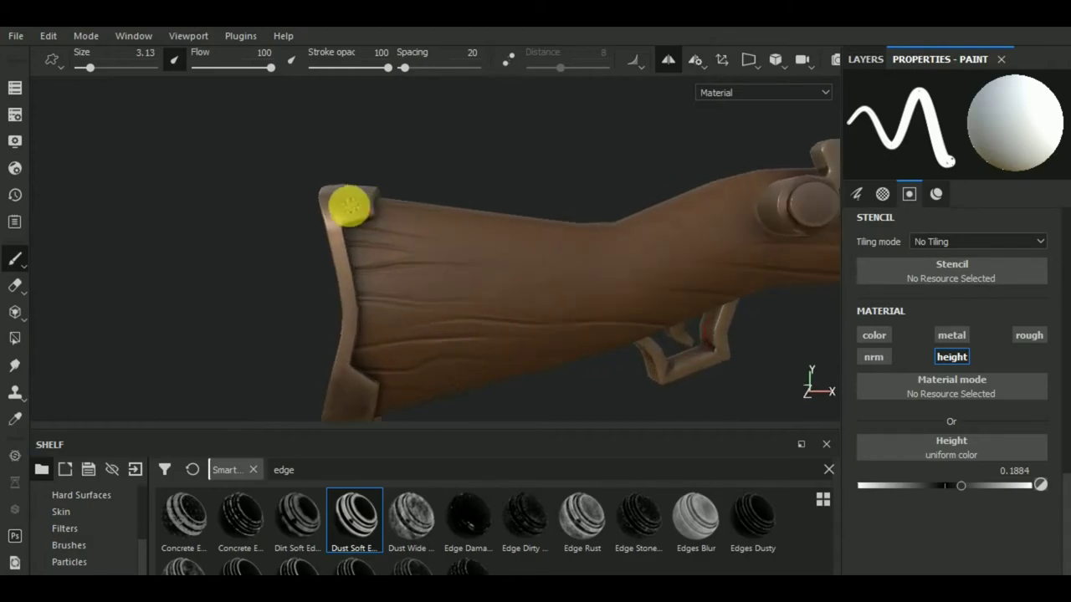
pyautogui.click(343, 206)
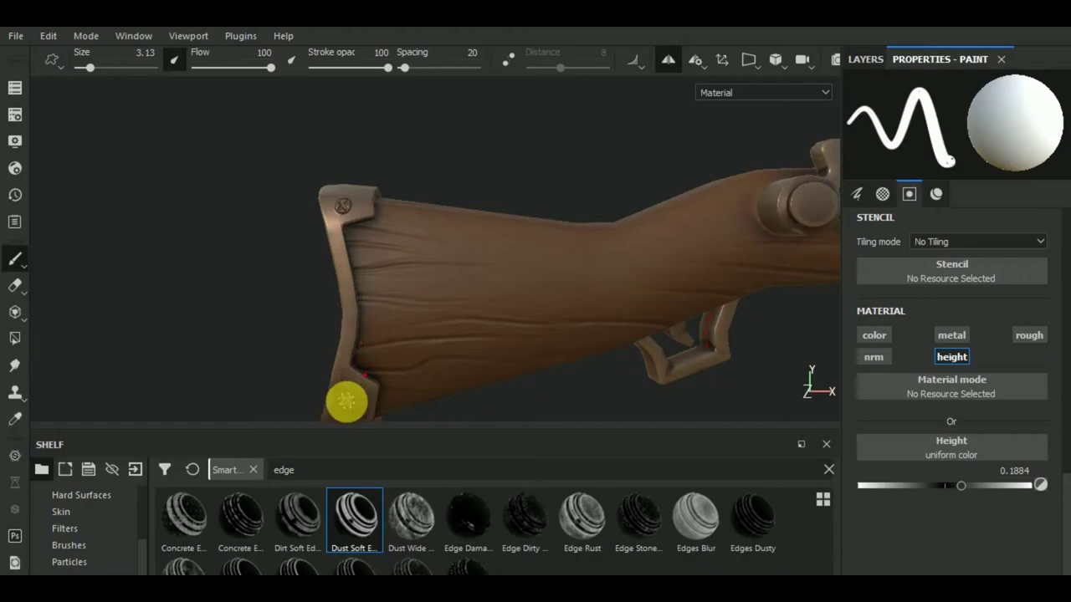
# Bring the lock area into close view and shrink the brush size to 1.98
pyautogui.moveTo(345, 405)
pyautogui.keyDown('alt'); pyautogui.mouseDown()
pyautogui.moveTo(433, 318)
pyautogui.moveTo(415, 397)
pyautogui.moveTo(729, 406)
pyautogui.moveTo(832, 368)
pyautogui.moveTo(893, 378)
pyautogui.moveTo(650, 397)
pyautogui.moveTo(383, 387)
pyautogui.moveTo(536, 378)
pyautogui.moveTo(544, 393)
pyautogui.mouseUp(); pyautogui.keyUp('alt')
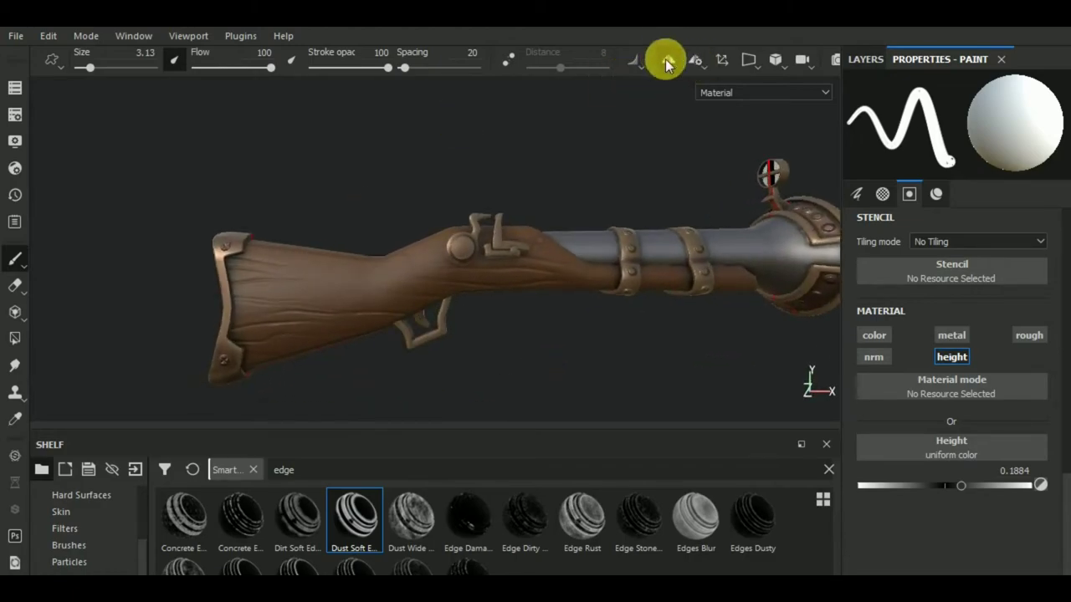
pyautogui.scroll(3, 518, 242)
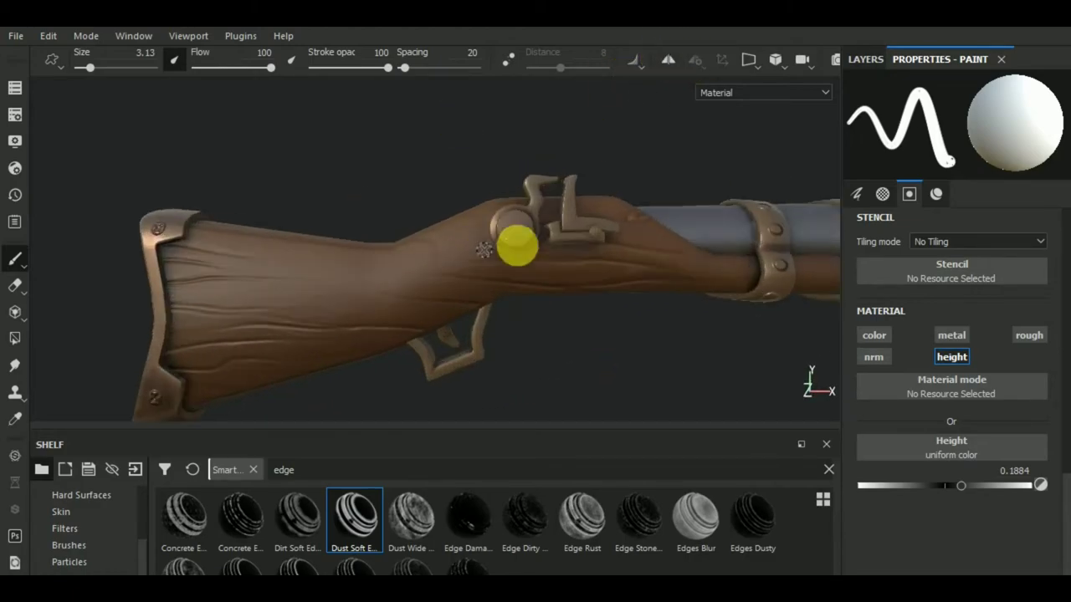
pyautogui.moveTo(540, 313)
pyautogui.keyDown('alt'); pyautogui.mouseDown()
pyautogui.moveTo(483, 344)
pyautogui.moveTo(491, 282)
pyautogui.mouseUp(); pyautogui.keyUp('alt')
pyautogui.scroll(2, 491, 280)
pyautogui.scroll(2, 490, 267)
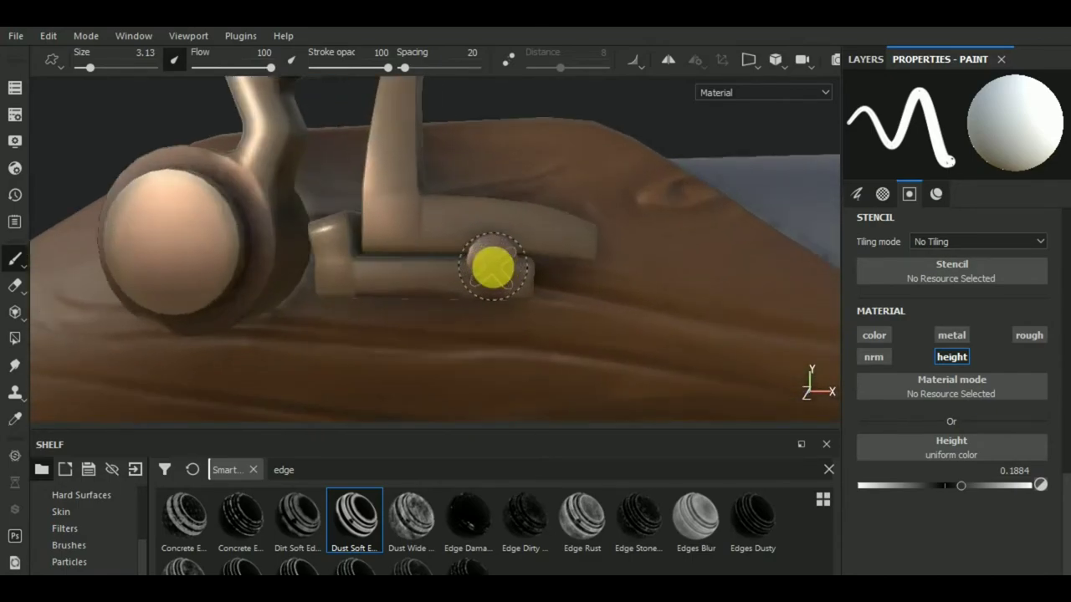
pyautogui.scroll(1, 494, 264)
pyautogui.press('ctrl')
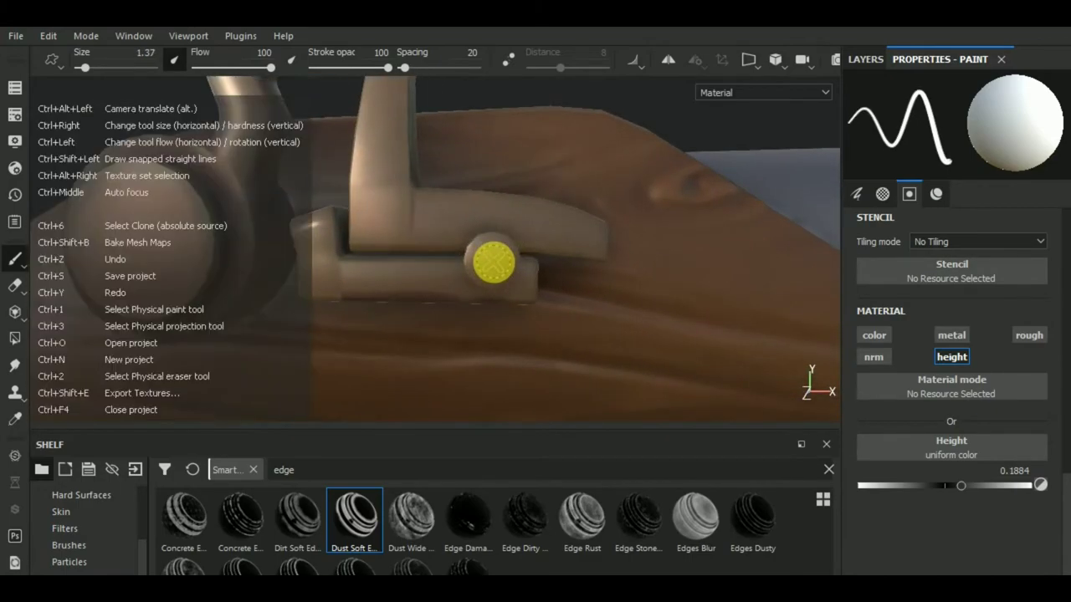
pyautogui.scroll(-4, 493, 262)
pyautogui.scroll(5, 900, 307)
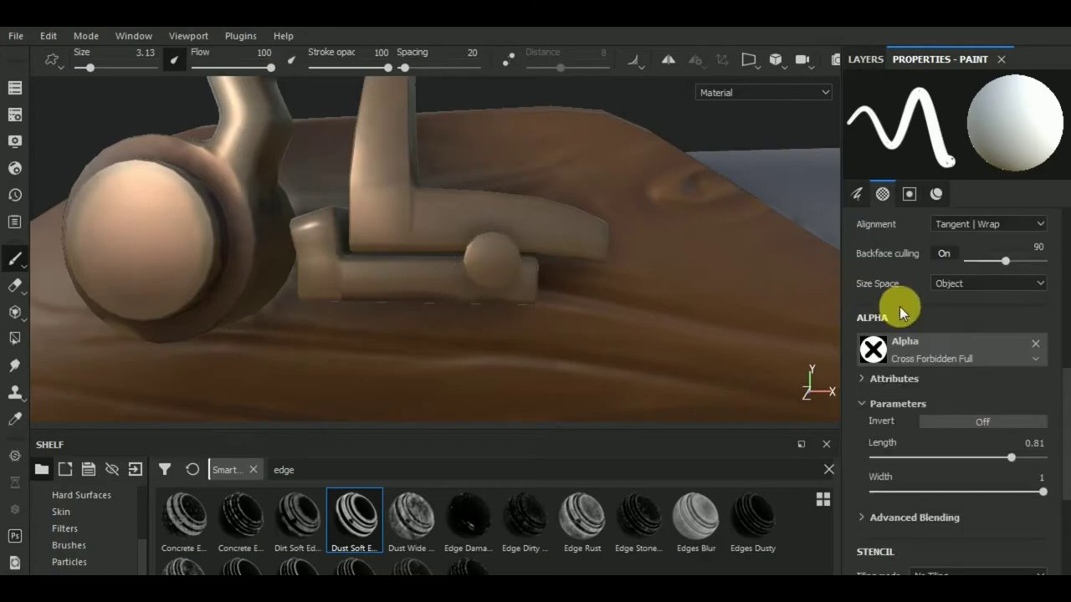
pyautogui.scroll(5, 902, 305)
pyautogui.moveTo(901, 285); pyautogui.dragTo(896, 285)
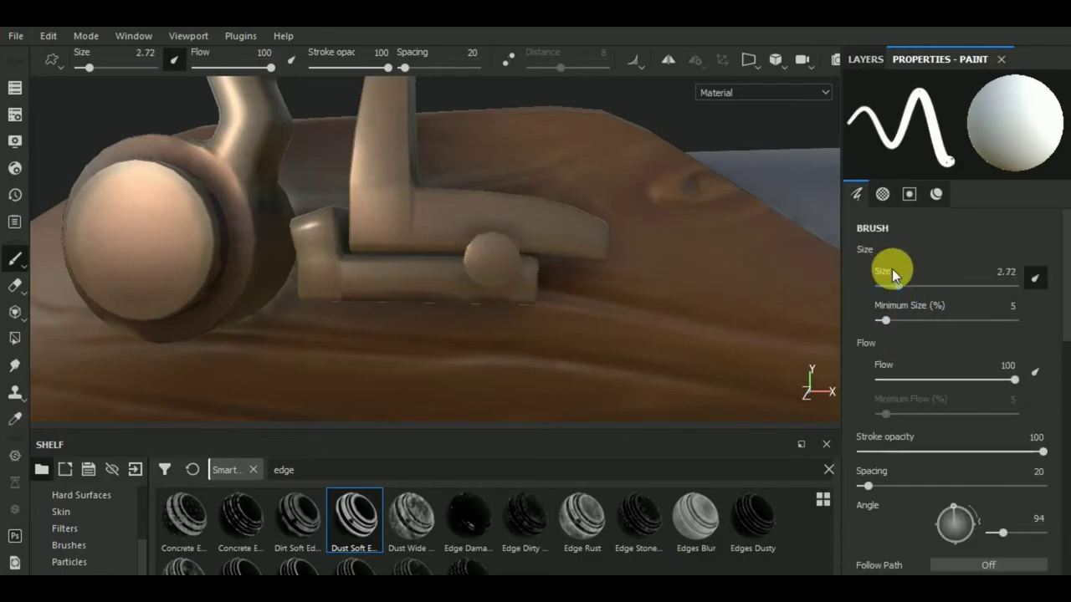
pyautogui.moveTo(901, 285); pyautogui.dragTo(893, 288)
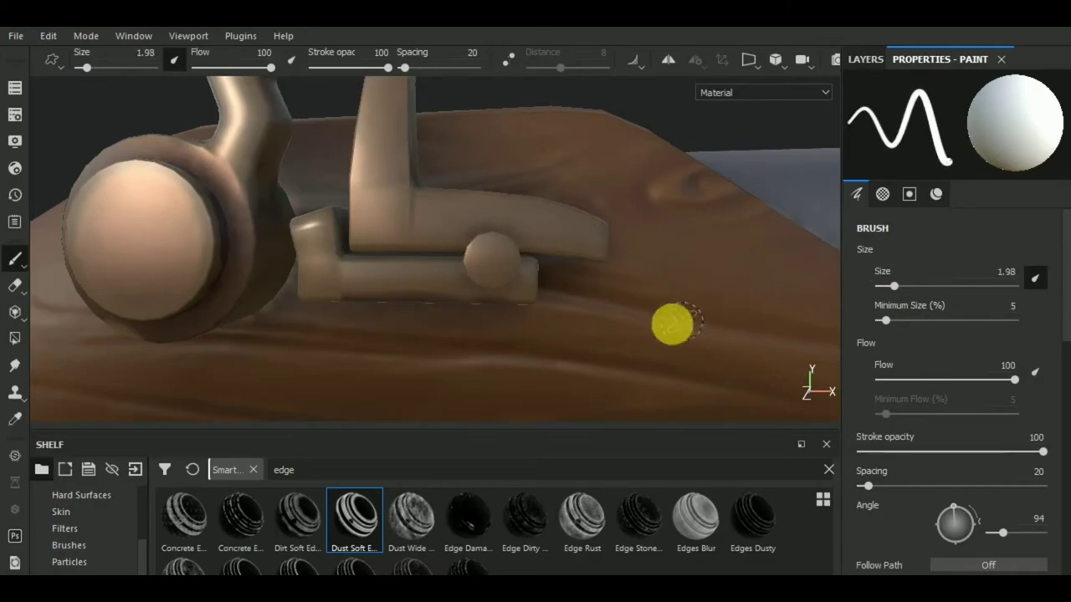
pyautogui.scroll(2, 618, 329)
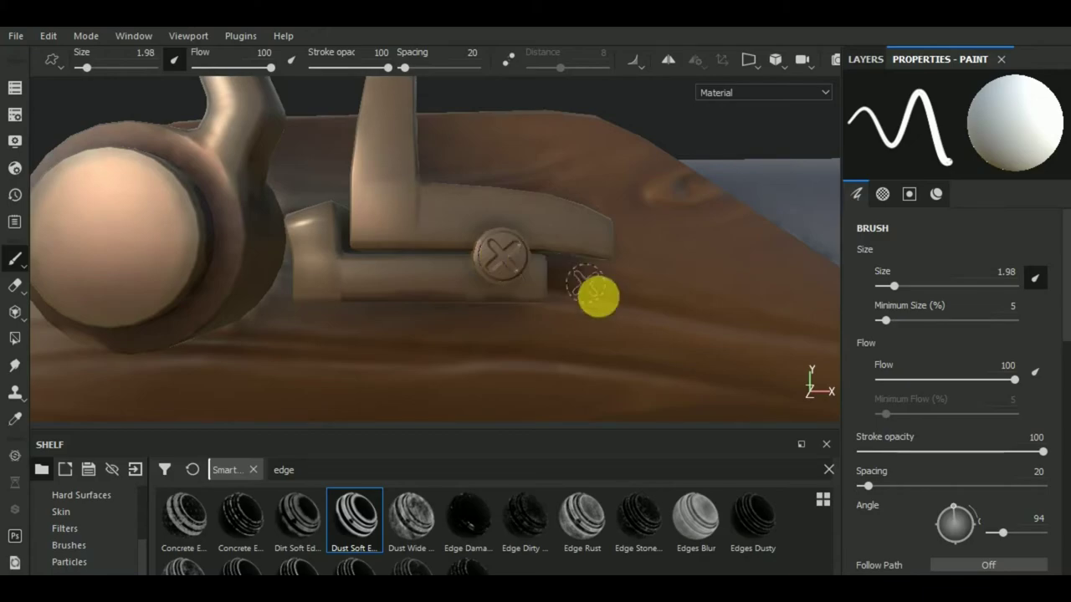
# Reframe on the lock and set the brush size to 6.8 with stamp angle 36
pyautogui.press('f')
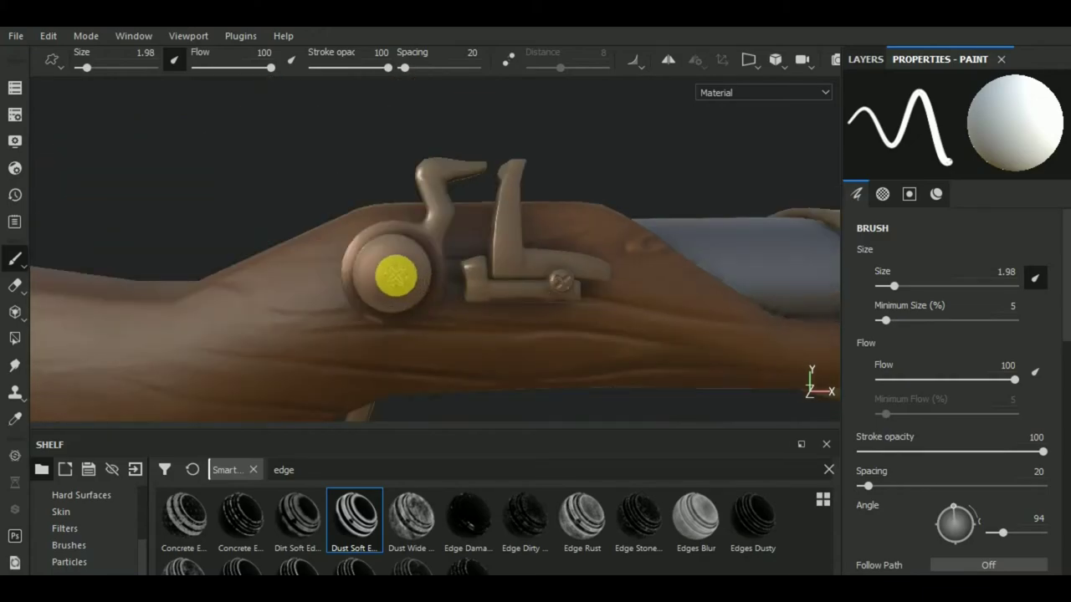
pyautogui.moveTo(396, 277); pyautogui.dragTo(395, 276, button='right')
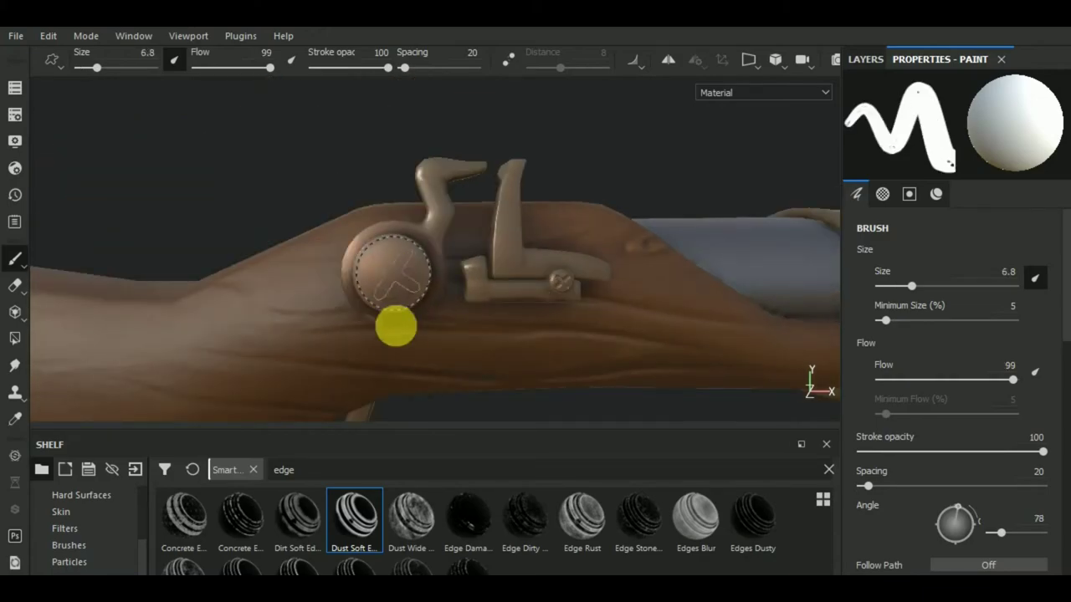
pyautogui.keyDown('ctrl'); pyautogui.moveTo(394, 322); pyautogui.dragTo(401, 358); pyautogui.keyUp('ctrl')
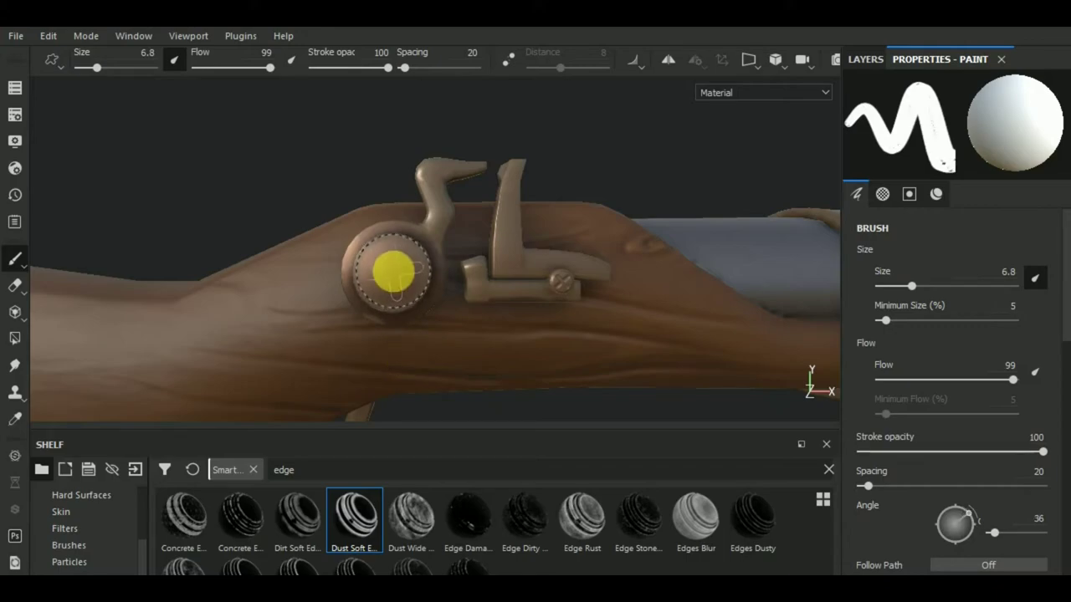
pyautogui.scroll(-2, 524, 279)
pyautogui.scroll(-2, 536, 280)
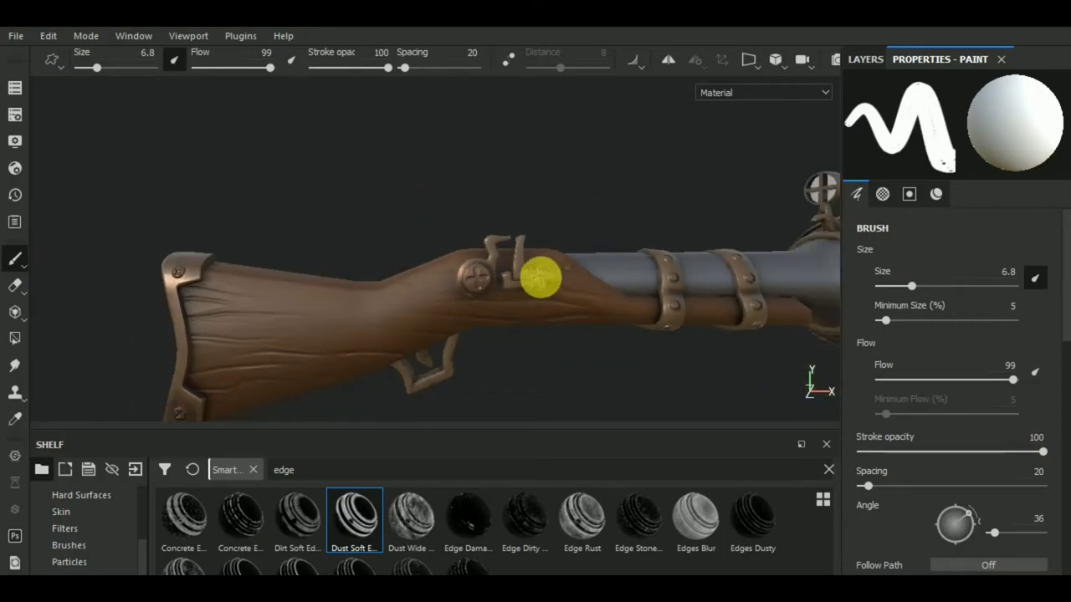
pyautogui.scroll(-2, 552, 318)
pyautogui.moveTo(576, 359)
pyautogui.keyDown('alt'); pyautogui.mouseDown()
pyautogui.moveTo(645, 388)
pyautogui.moveTo(541, 399)
pyautogui.mouseUp(); pyautogui.keyUp('alt')
pyautogui.scroll(-2, 596, 363)
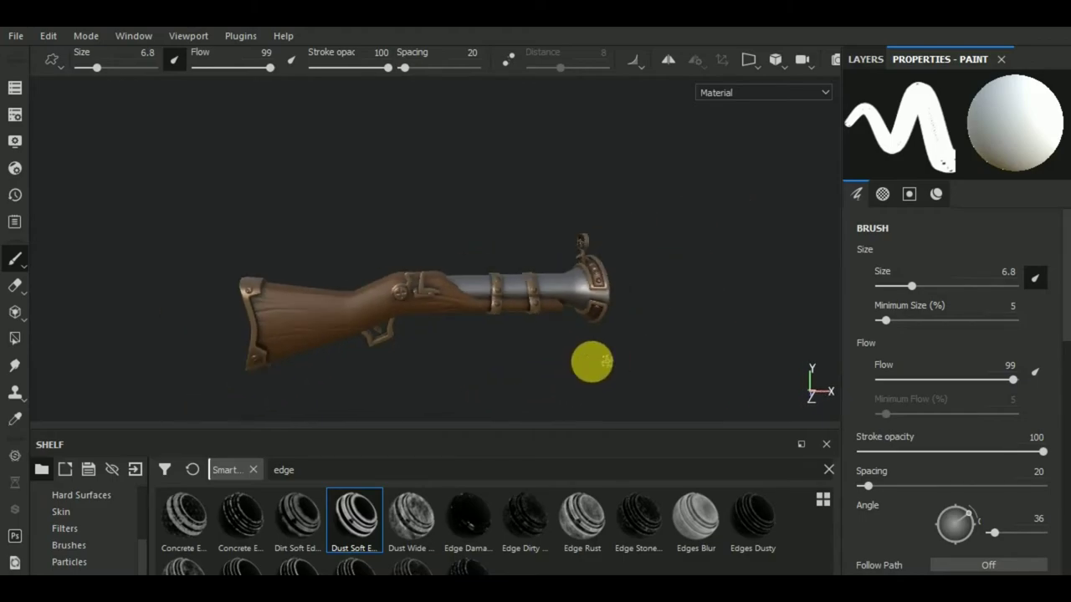
pyautogui.moveTo(604, 362)
pyautogui.keyDown('alt'); pyautogui.mouseDown()
pyautogui.moveTo(578, 402)
pyautogui.moveTo(602, 377)
pyautogui.moveTo(603, 349)
pyautogui.moveTo(549, 329)
pyautogui.moveTo(820, 359)
pyautogui.moveTo(812, 354)
pyautogui.mouseUp(); pyautogui.keyUp('alt')
pyautogui.keyDown('alt'); pyautogui.moveTo(580, 344); pyautogui.dragTo(507, 351); pyautogui.keyUp('alt')
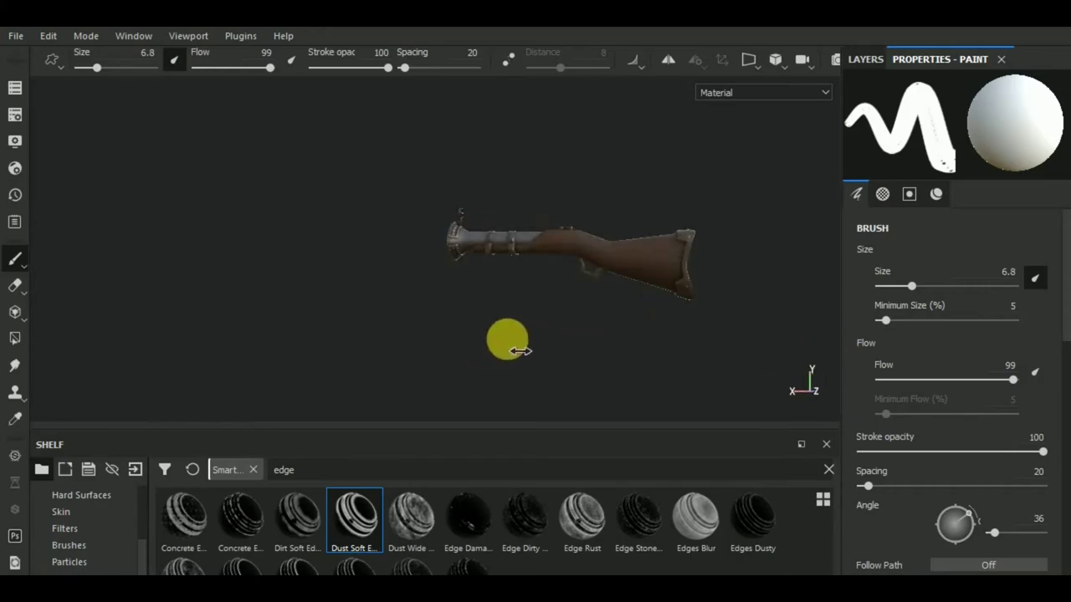
pyautogui.scroll(4, 525, 276)
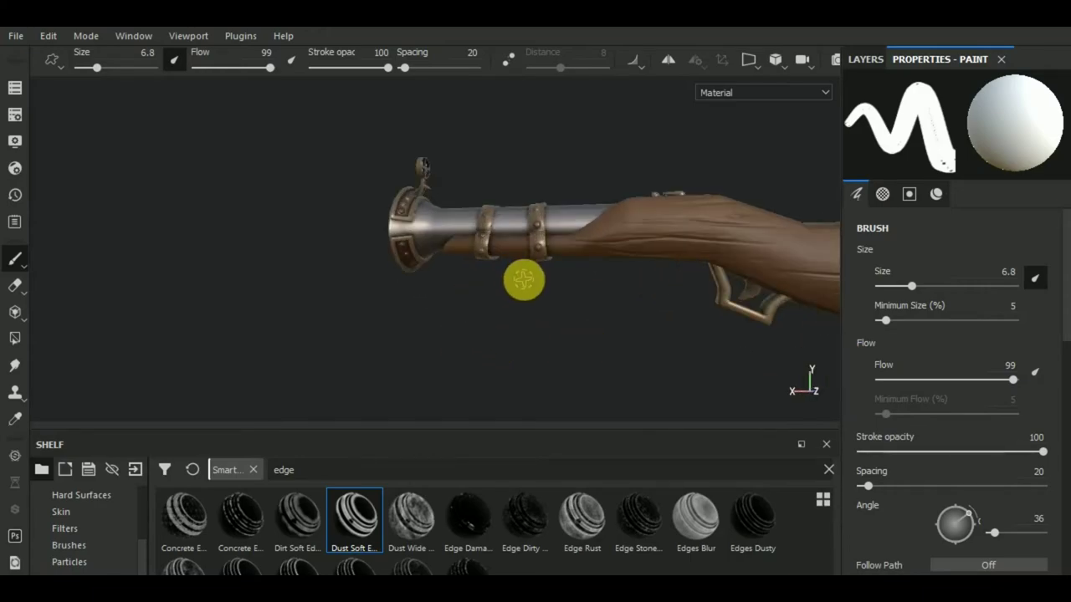
pyautogui.scroll(-4, 522, 280)
pyautogui.keyDown('alt'); pyautogui.moveTo(731, 346); pyautogui.dragTo(244, 358); pyautogui.keyUp('alt')
pyautogui.moveTo(244, 358)
pyautogui.keyDown('shift'); pyautogui.mouseDown(button='right')
pyautogui.moveTo(426, 339)
pyautogui.moveTo(426, 327)
pyautogui.moveTo(493, 313)
pyautogui.moveTo(455, 322)
pyautogui.moveTo(536, 318)
pyautogui.mouseUp(button='right'); pyautogui.keyUp('shift')
pyautogui.keyDown('alt'); pyautogui.moveTo(535, 317); pyautogui.dragTo(615, 324); pyautogui.keyUp('alt')
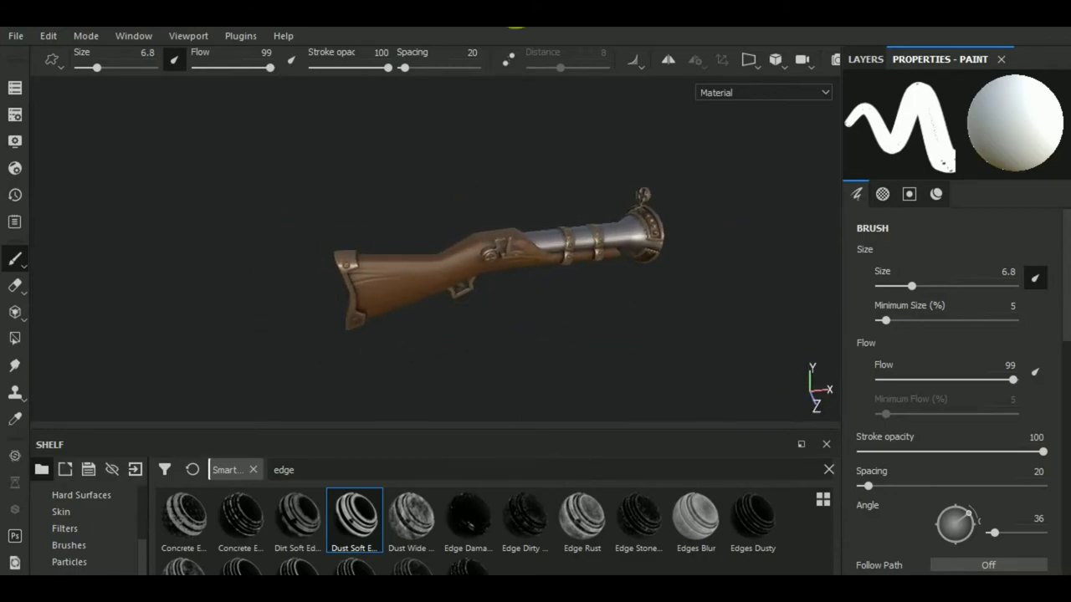
# Rename Layer 1 to 'screws'
pyautogui.click(867, 60)
pyautogui.doubleClick(912, 125)
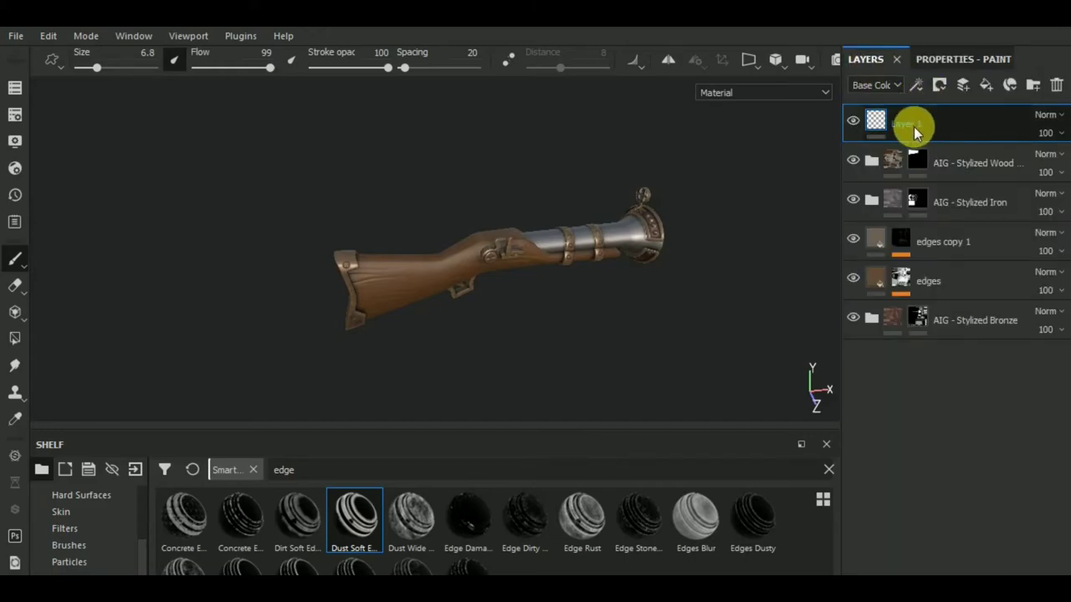
pyautogui.click(916, 126)
# Add a fill layer named 'ao', color channel only, with the ambient occlusion map as Base Color
pyautogui.click(987, 84)
pyautogui.doubleClick(919, 125)
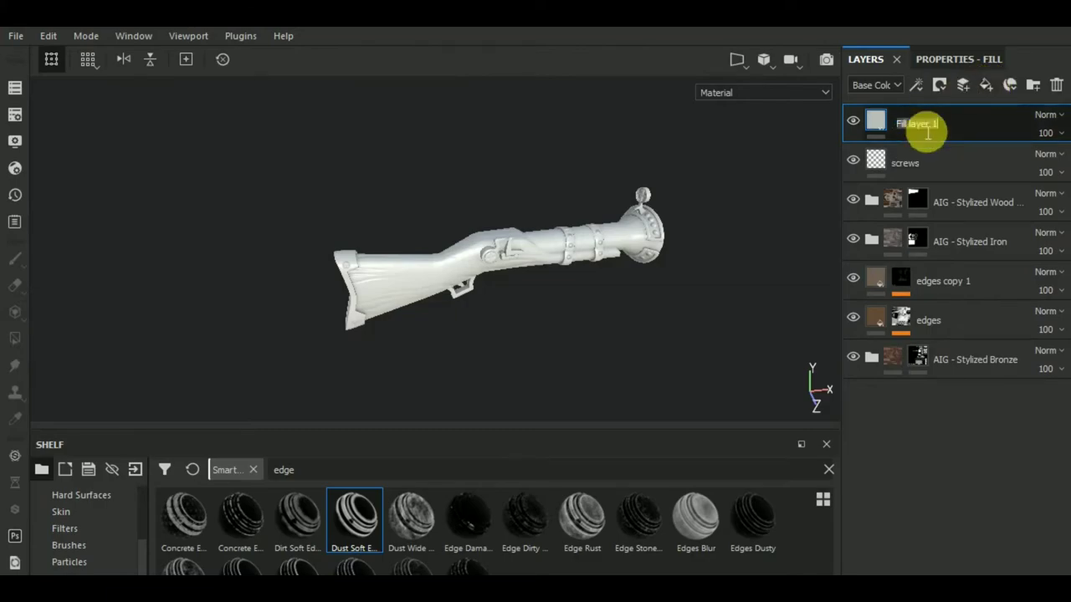
pyautogui.click(962, 61)
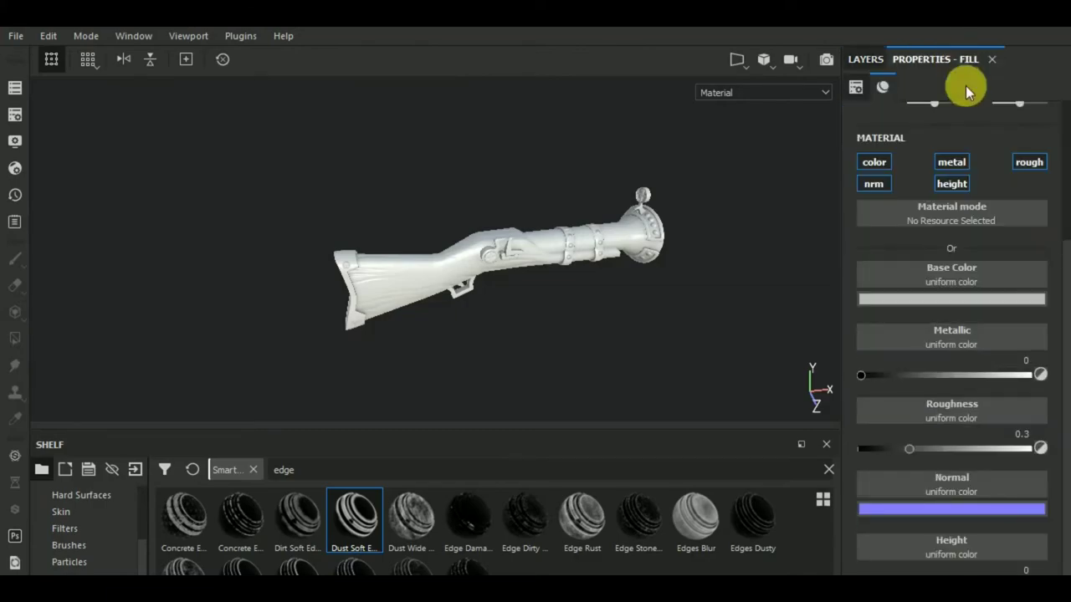
pyautogui.click(890, 167)
pyautogui.click(990, 211)
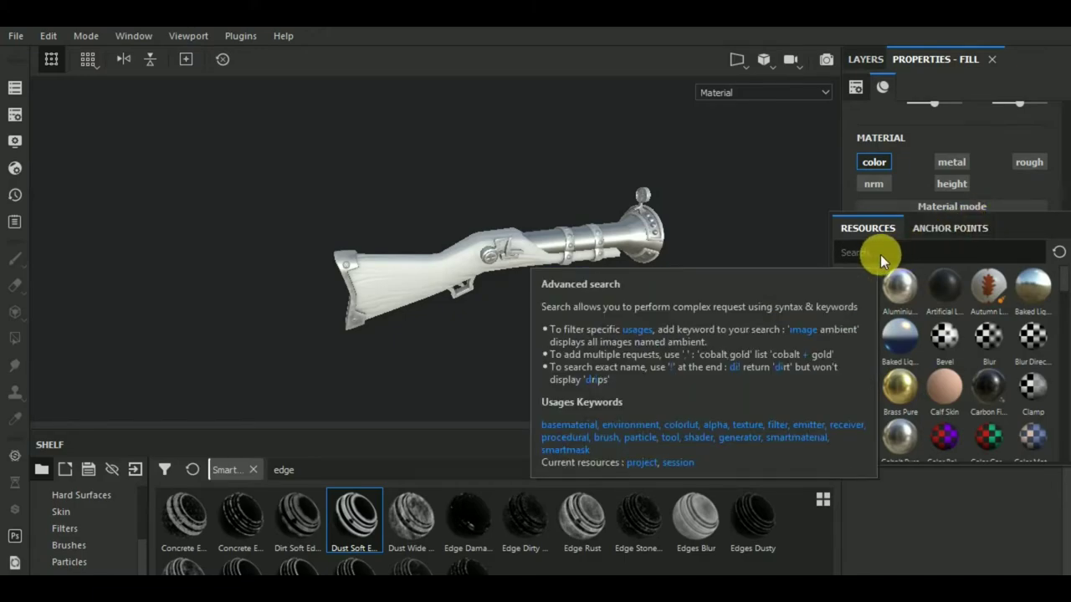
pyautogui.write('amb')
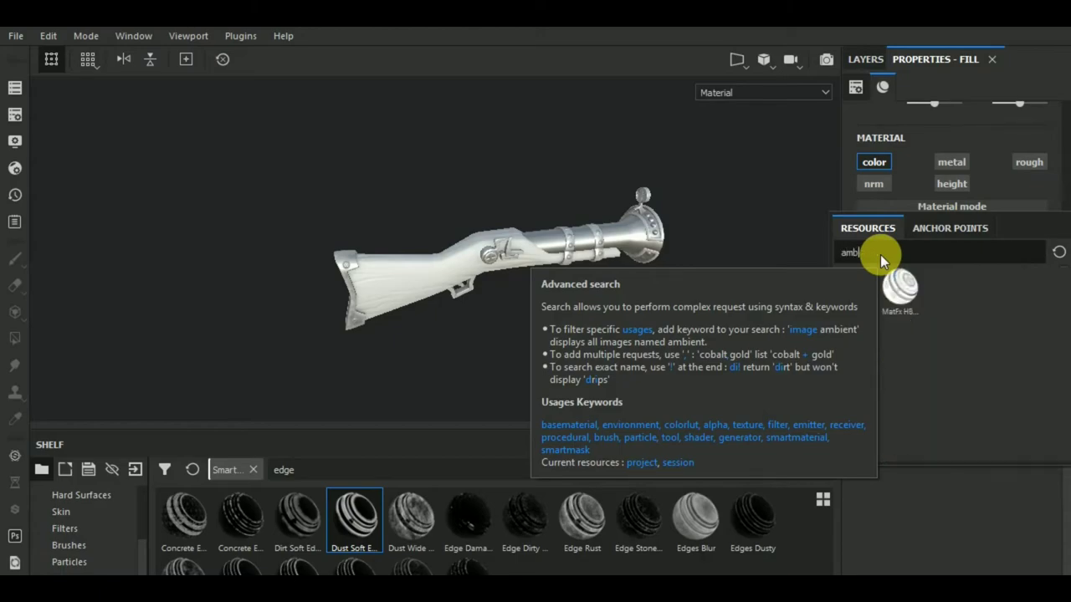
pyautogui.write('i')
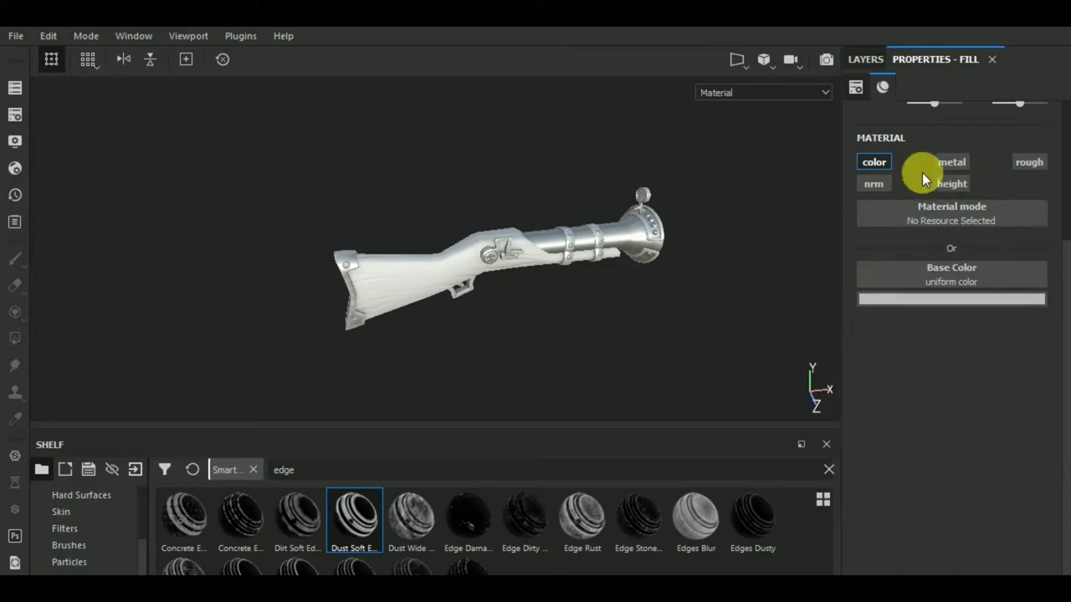
pyautogui.click(962, 276)
pyautogui.click(1027, 355)
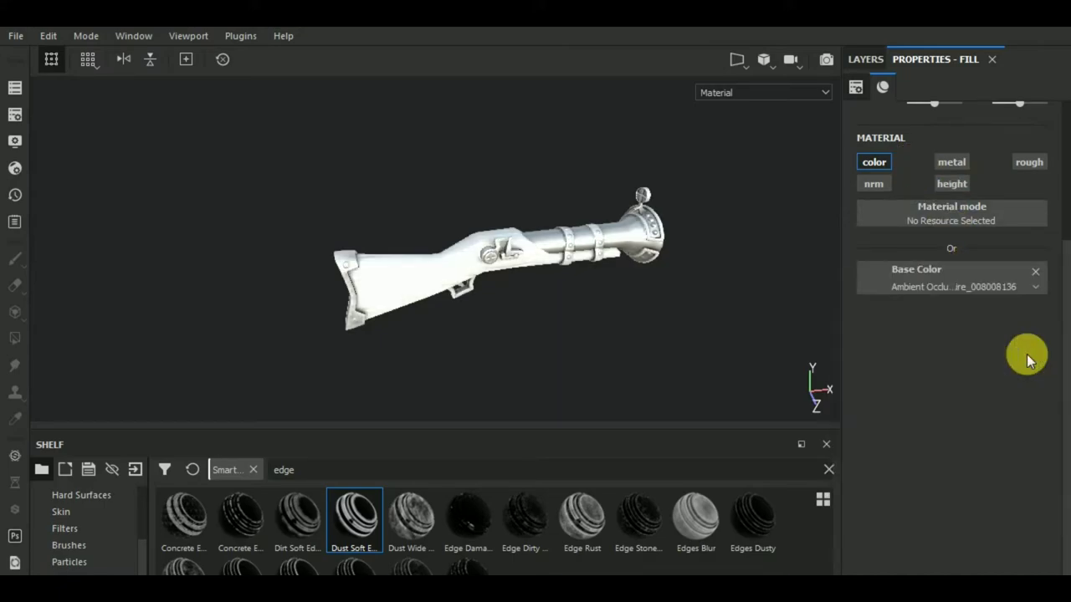
# Set the ao layer's blend mode to Multiply at 78 opacity
pyautogui.click(865, 58)
pyautogui.click(1044, 123)
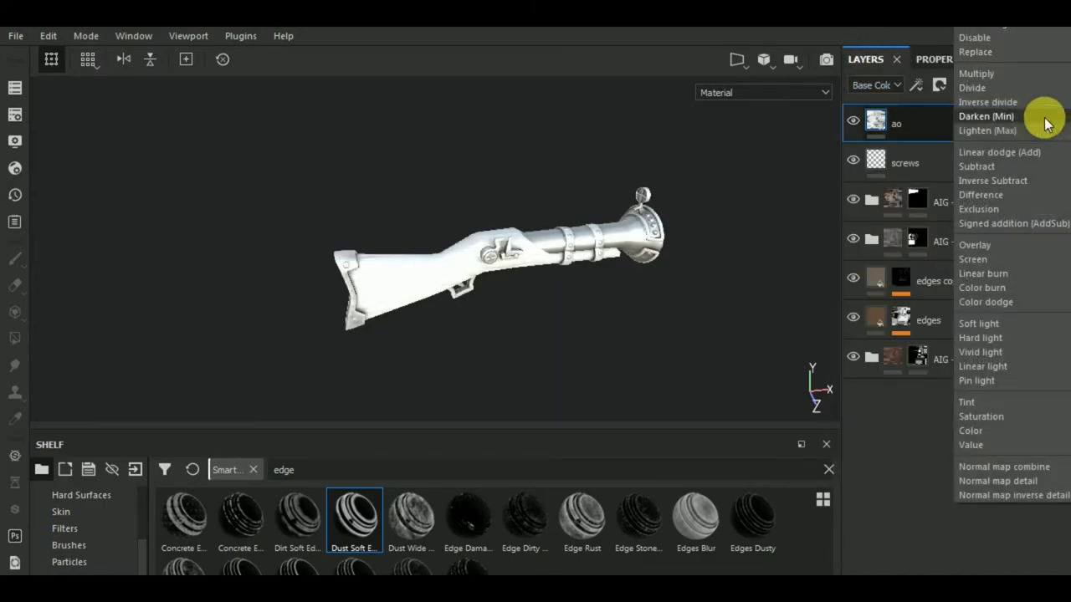
pyautogui.click(1008, 75)
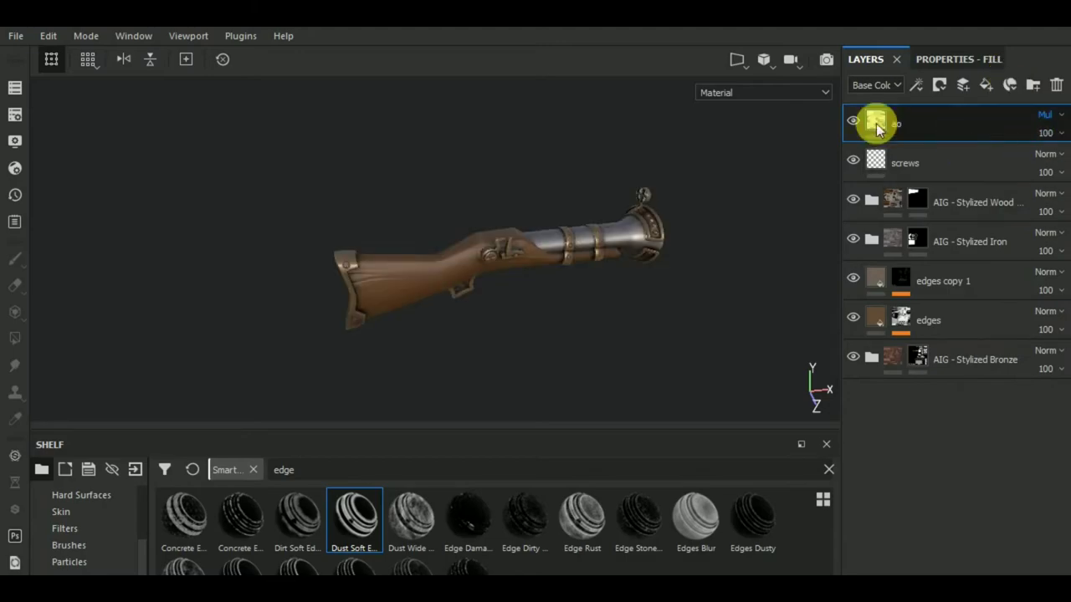
pyautogui.click(1045, 134)
pyautogui.moveTo(1053, 161); pyautogui.dragTo(984, 149)
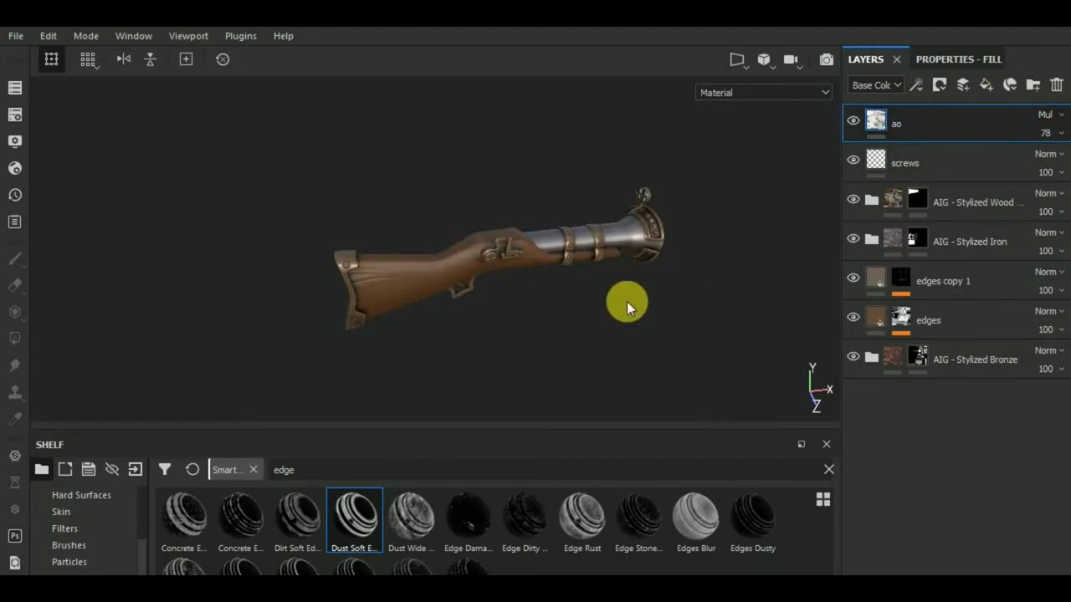
pyautogui.moveTo(627, 301)
pyautogui.keyDown('alt'); pyautogui.mouseDown()
pyautogui.moveTo(676, 316)
pyautogui.moveTo(667, 306)
pyautogui.moveTo(641, 326)
pyautogui.moveTo(610, 311)
pyautogui.moveTo(597, 318)
pyautogui.mouseUp(); pyautogui.keyUp('alt')
# Switch to the wire_135059008 texture set
pyautogui.click(47, 35)
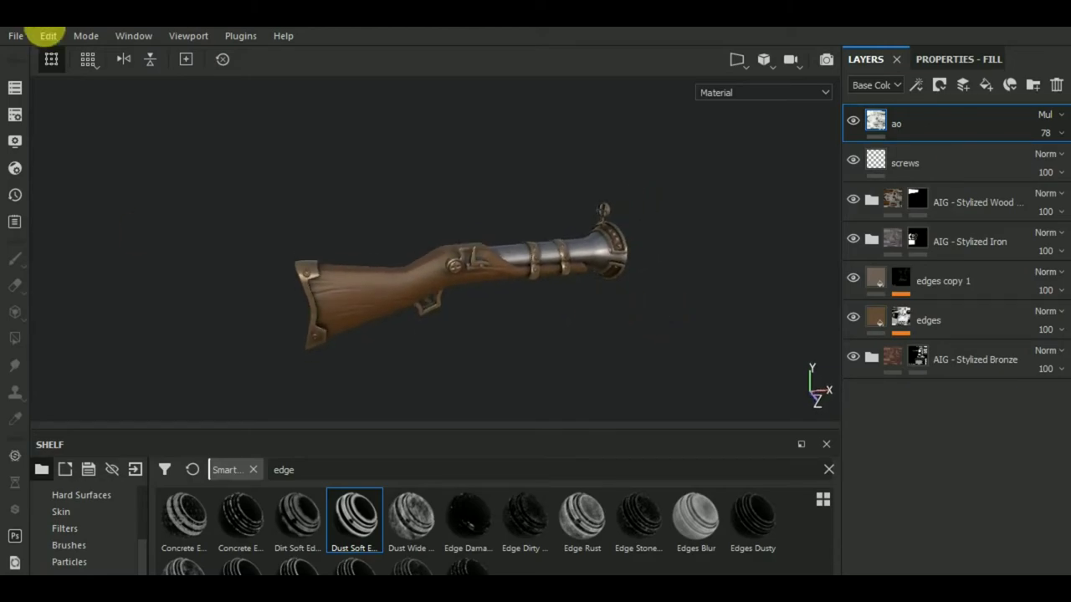
pyautogui.click(14, 87)
pyautogui.click(83, 162)
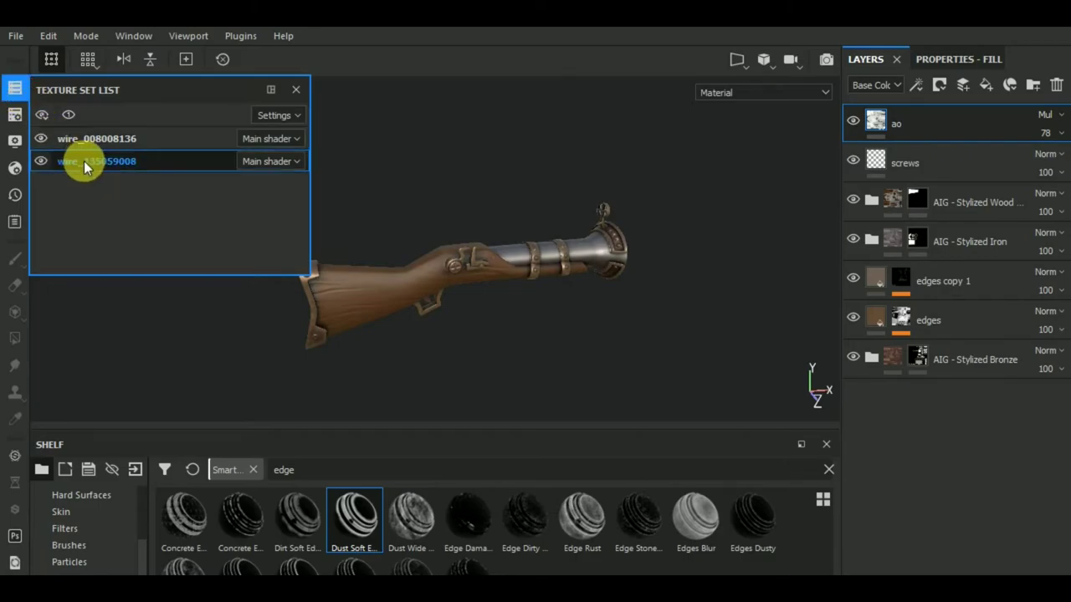
# Find the Glass Visor smart material with 'glas' and apply it to the model
pyautogui.scroll(-2, 71, 541)
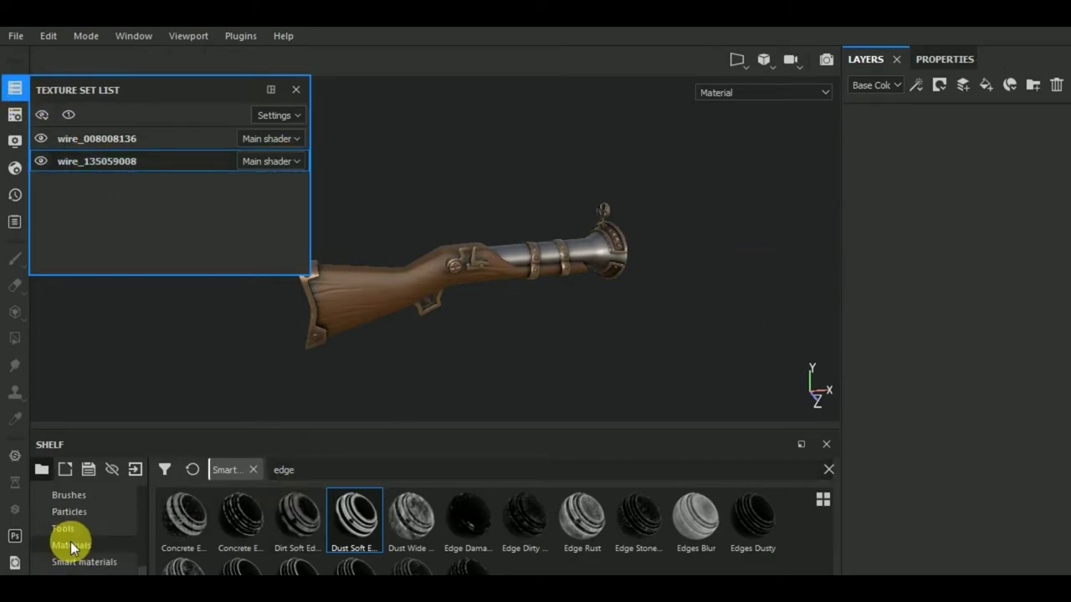
pyautogui.click(88, 560)
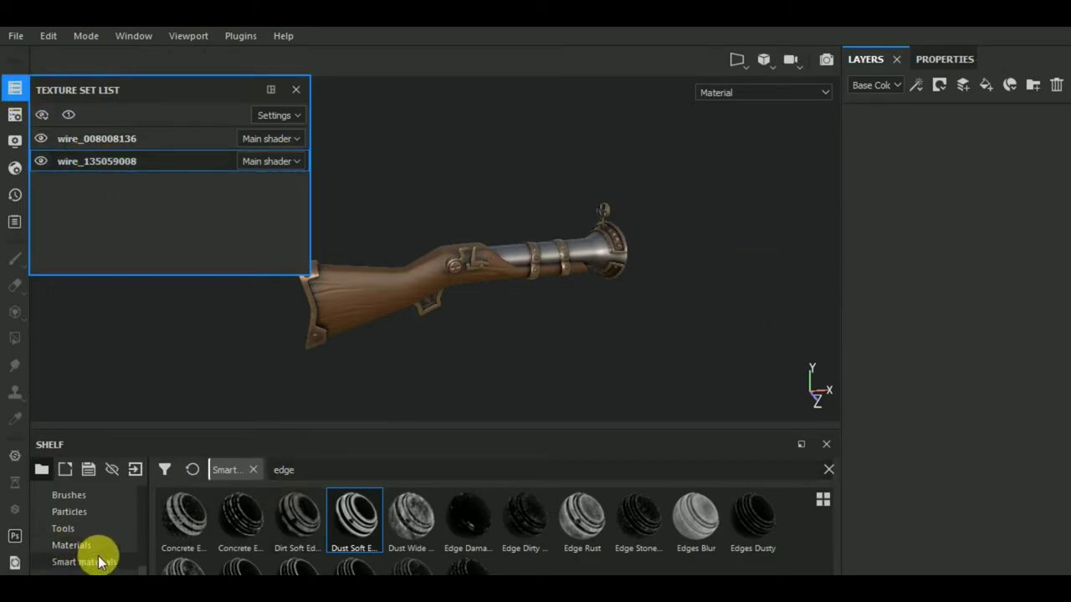
pyautogui.click(332, 471)
pyautogui.write('glas')
pyautogui.moveTo(297, 506)
pyautogui.mouseDown()
pyautogui.moveTo(795, 336)
pyautogui.moveTo(912, 192)
pyautogui.mouseUp()
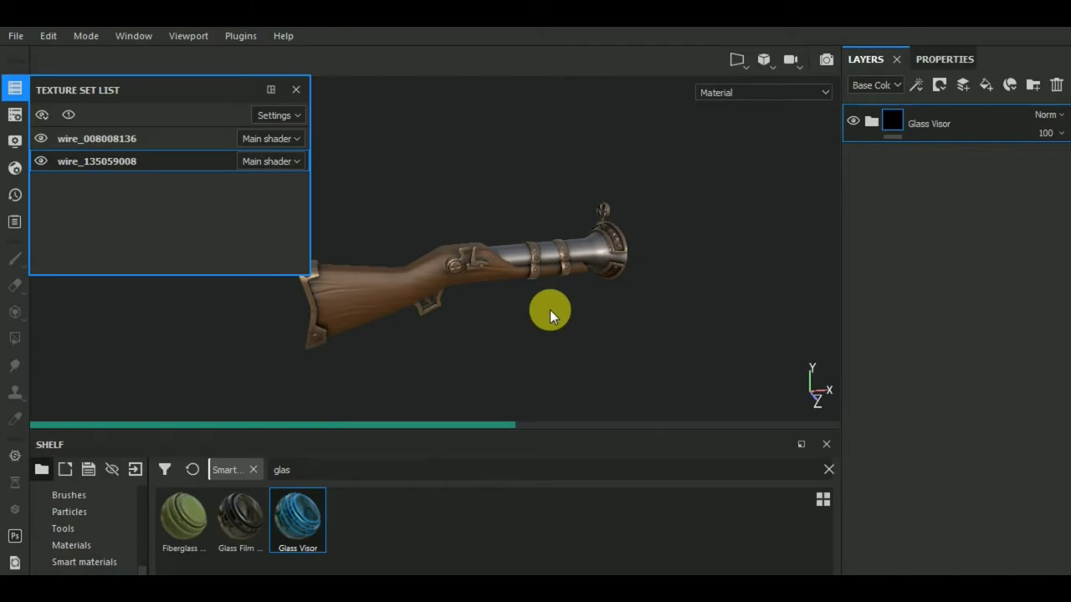
# Orbit to the muzzle sight and expand the Glass Visor folder in the layer stack
pyautogui.moveTo(549, 310)
pyautogui.keyDown('alt'); pyautogui.mouseDown()
pyautogui.moveTo(634, 323)
pyautogui.moveTo(638, 365)
pyautogui.mouseUp(); pyautogui.keyUp('alt')
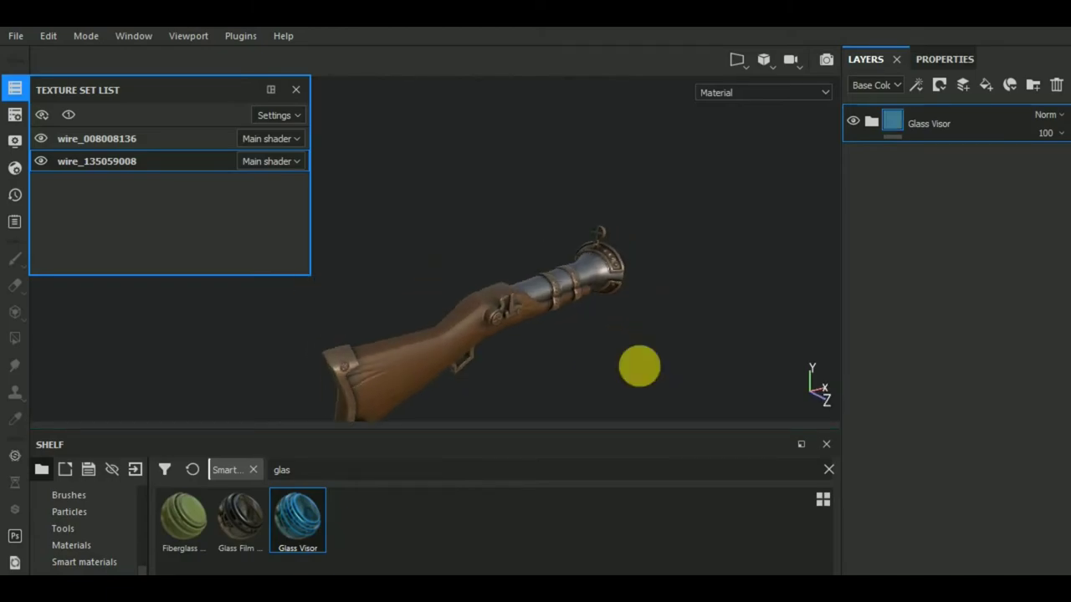
pyautogui.scroll(3, 590, 287)
pyautogui.scroll(2, 586, 269)
pyautogui.moveTo(587, 270)
pyautogui.keyDown('alt'); pyautogui.mouseDown()
pyautogui.moveTo(694, 276)
pyautogui.moveTo(729, 268)
pyautogui.moveTo(740, 206)
pyautogui.mouseUp(); pyautogui.keyUp('alt')
pyautogui.click(872, 122)
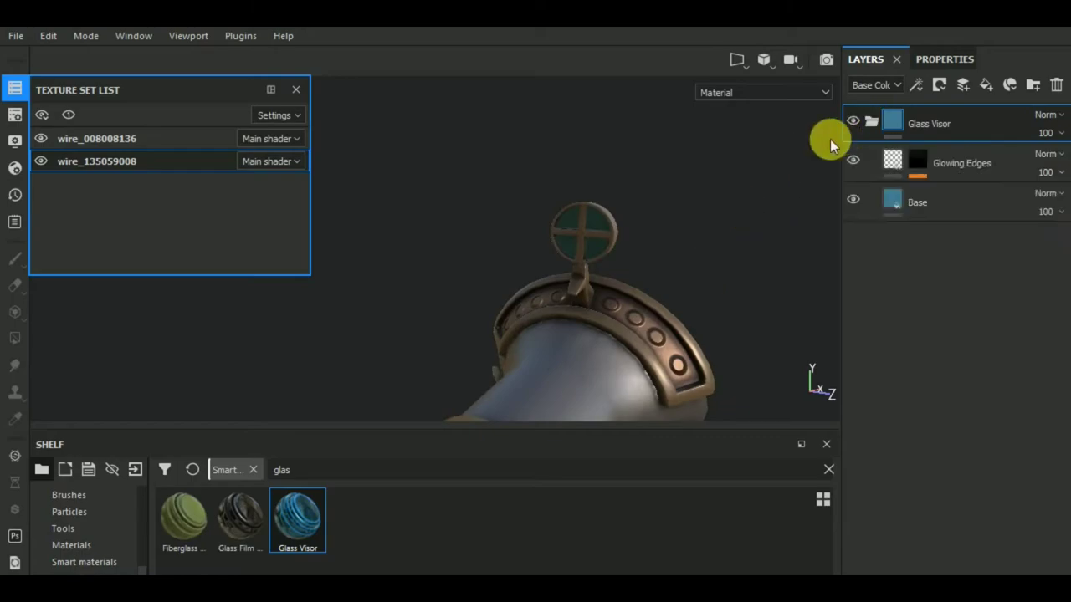
# Select Glowing Edges and re-add the Opacity channel in Texture Set Settings
pyautogui.click(995, 167)
pyautogui.click(20, 114)
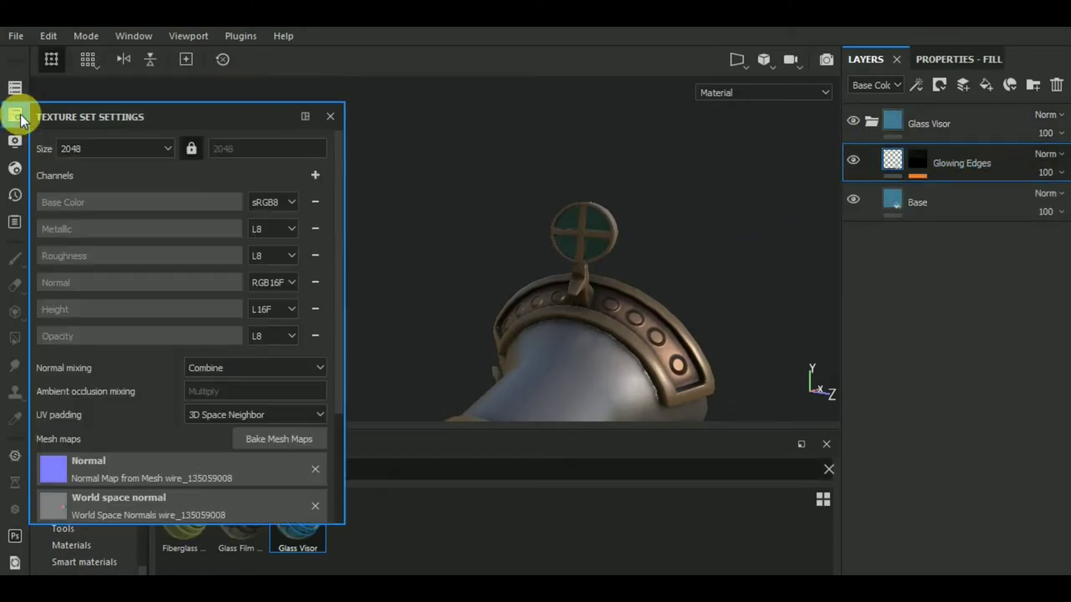
pyautogui.click(315, 336)
pyautogui.click(315, 174)
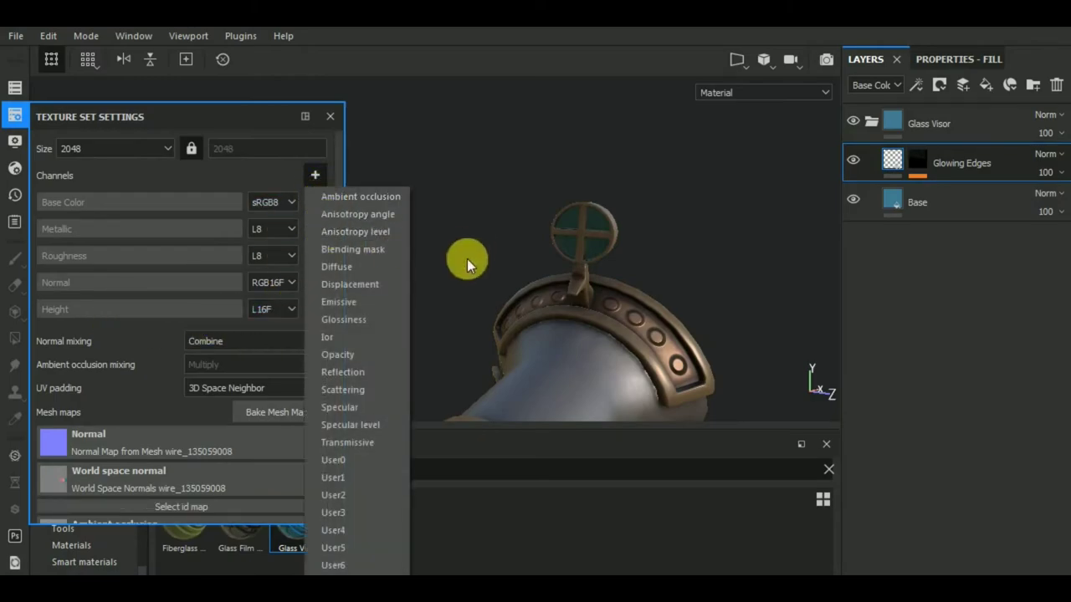
pyautogui.click(360, 354)
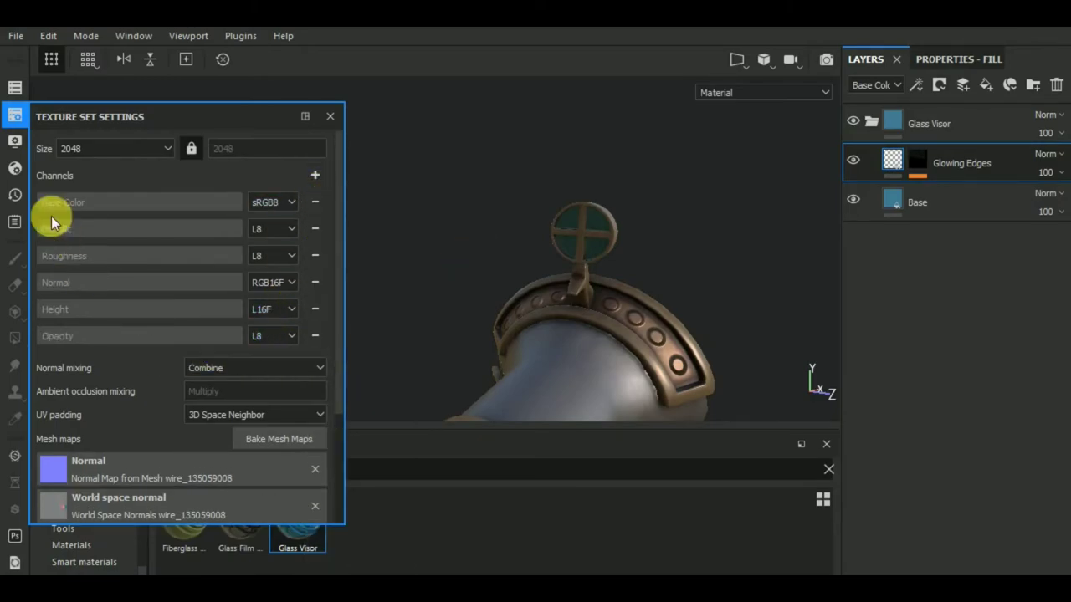
# Set the shader to alpha-blending
pyautogui.click(16, 169)
pyautogui.click(216, 212)
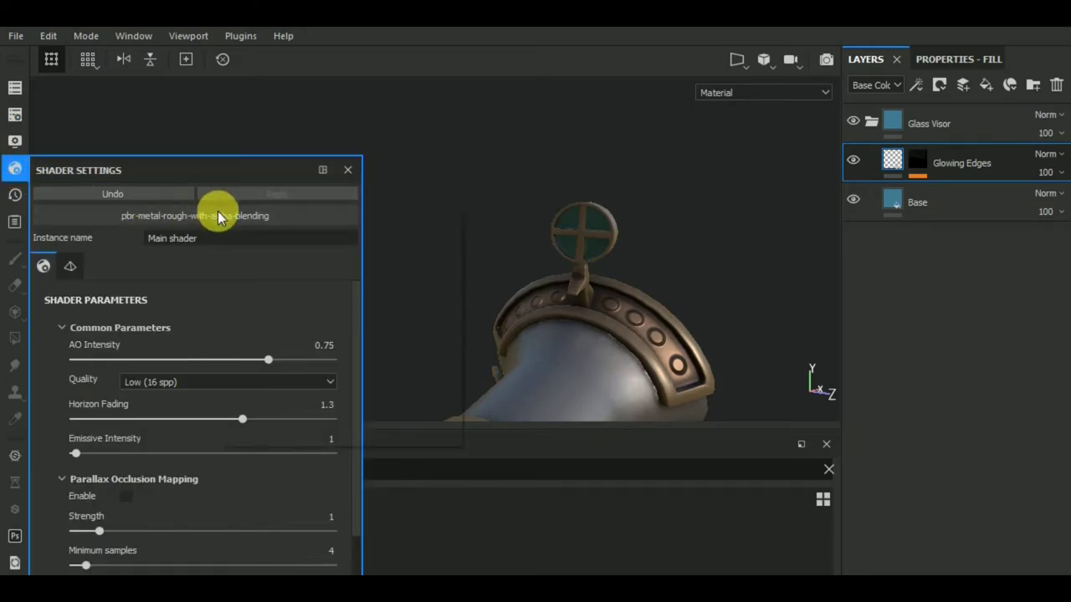
pyautogui.click(282, 365)
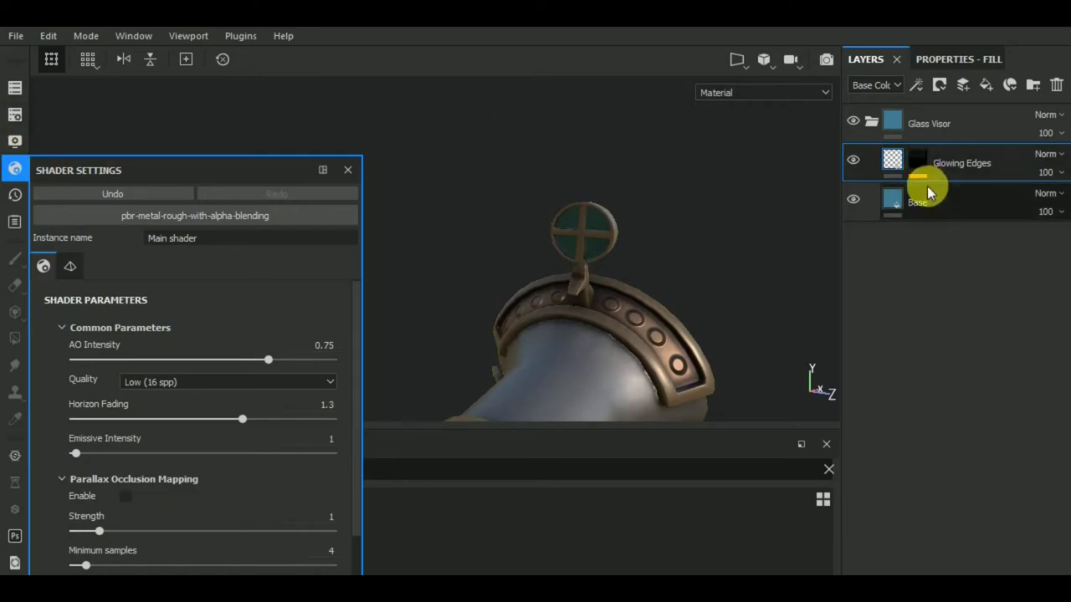
# Give the glass visor's Base fill layer a light blue base colour
pyautogui.click(960, 63)
pyautogui.click(865, 58)
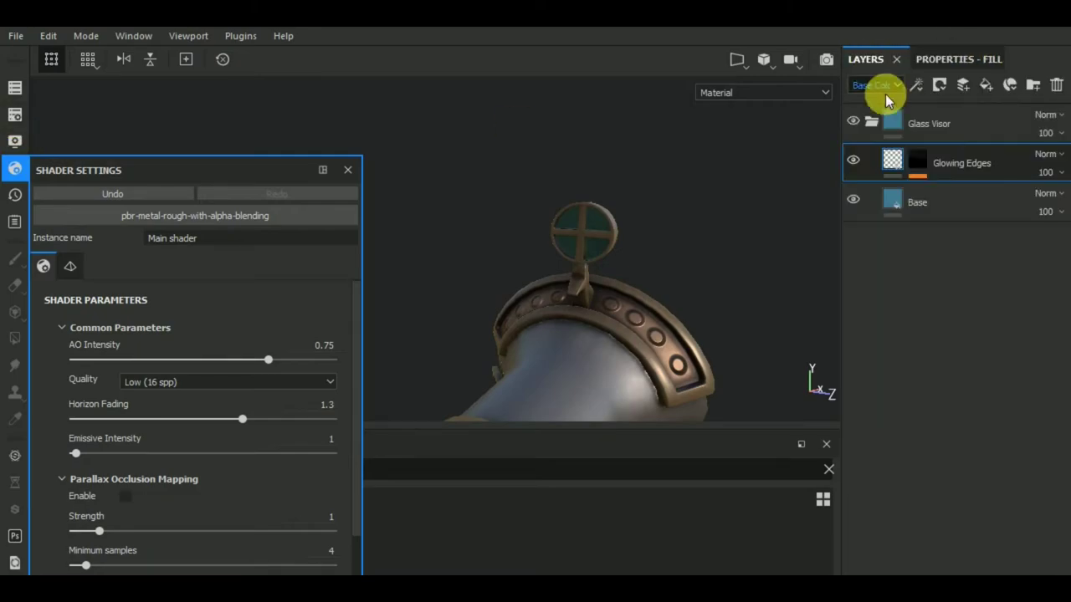
pyautogui.click(928, 201)
pyautogui.click(952, 67)
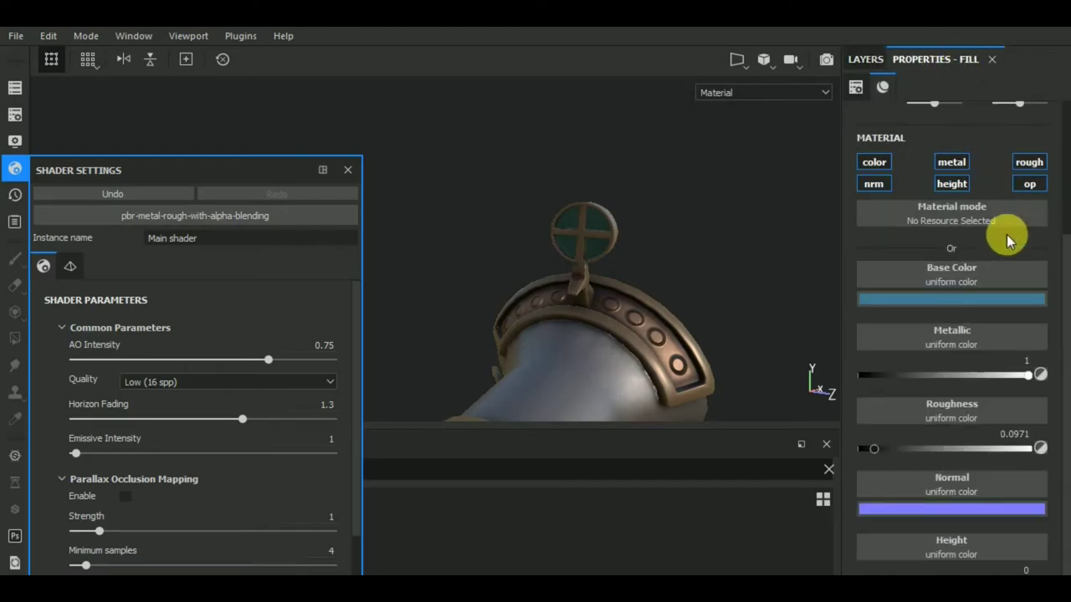
pyautogui.click(951, 299)
pyautogui.click(868, 383)
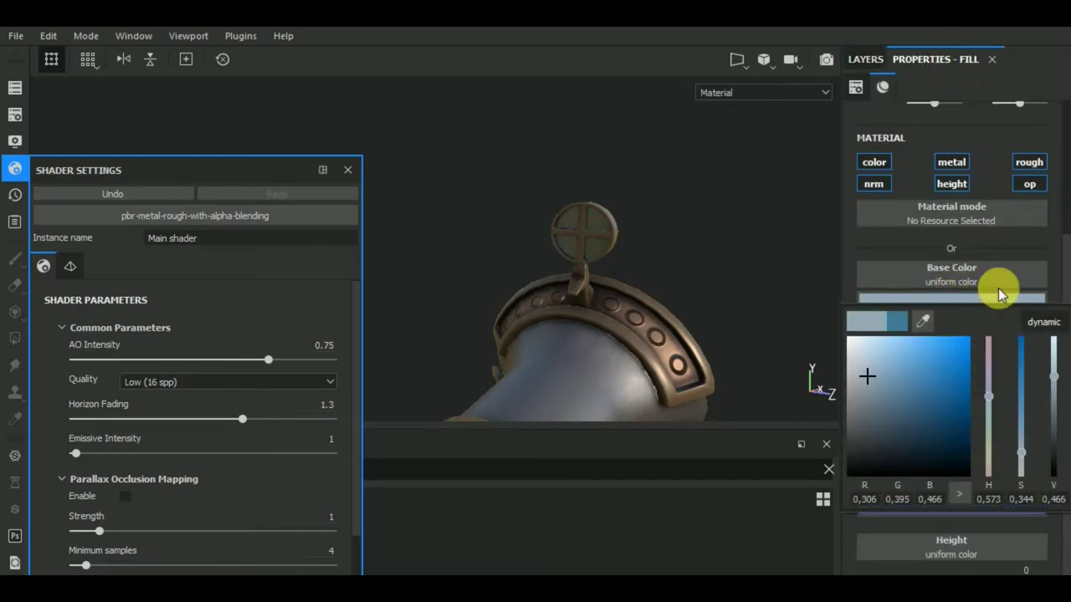
# Disable the normal and height channels and set the Base opacity to 0.3188
pyautogui.scroll(-1, 995, 538)
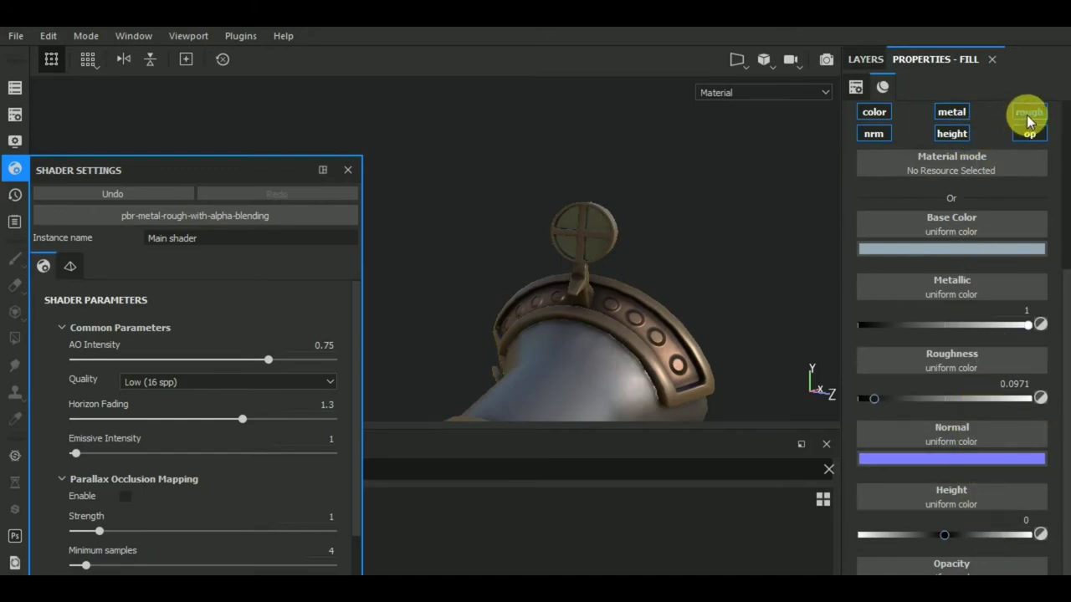
pyautogui.click(873, 134)
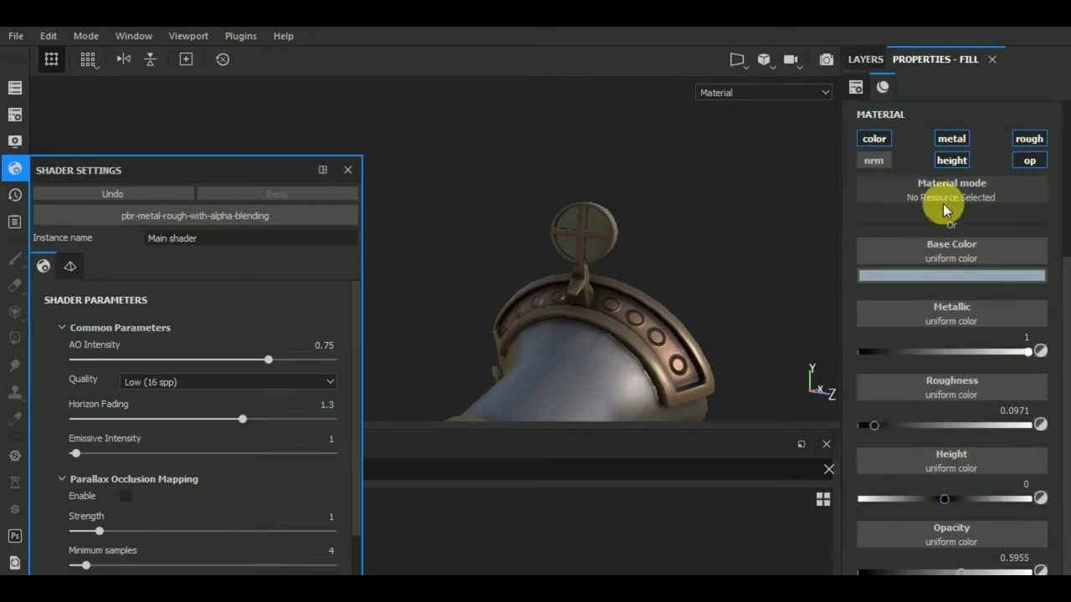
pyautogui.click(951, 160)
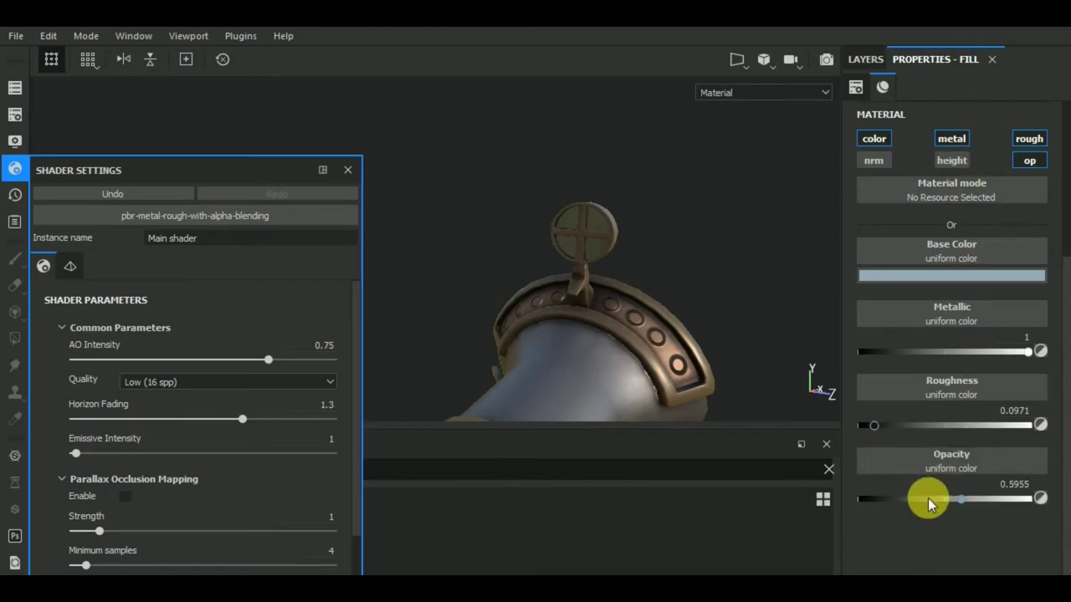
pyautogui.moveTo(920, 500); pyautogui.dragTo(913, 500)
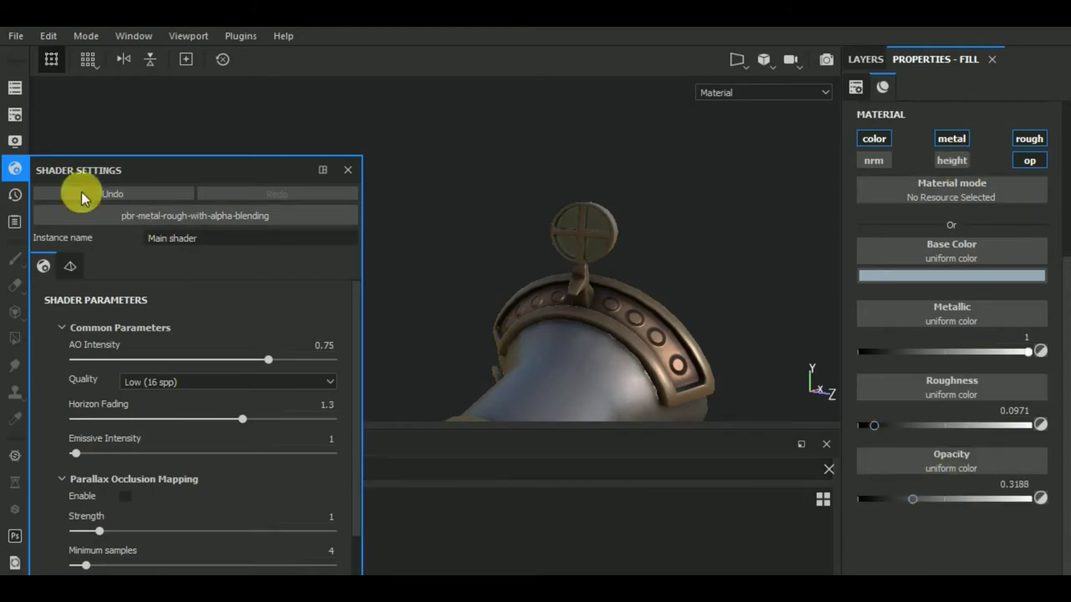
# Show the panorama environment behind the gun at 74 Environment Opacity
pyautogui.click(14, 142)
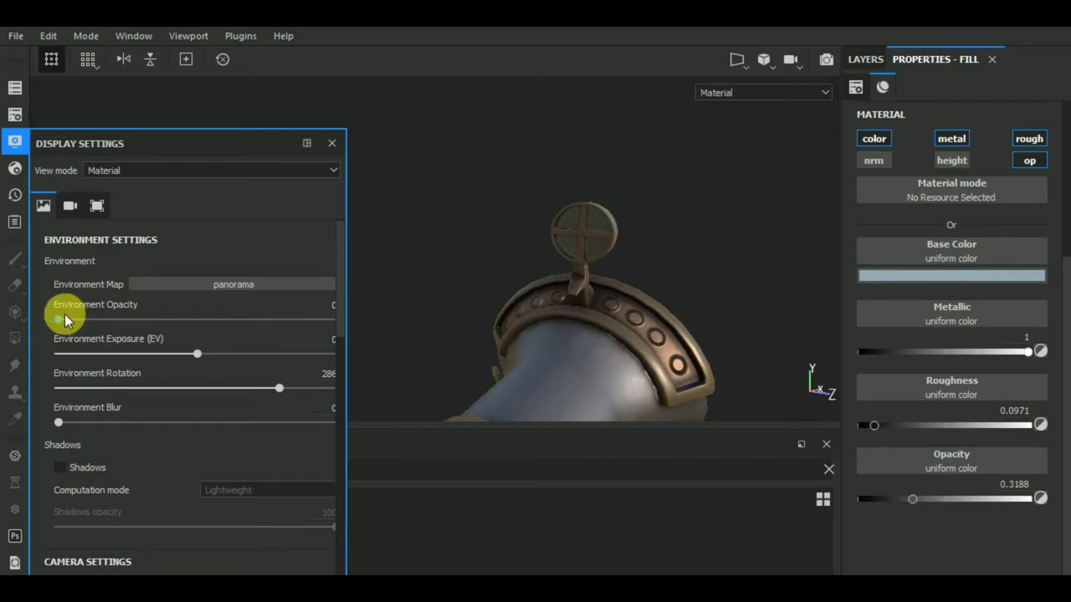
pyautogui.moveTo(65, 317); pyautogui.dragTo(263, 320)
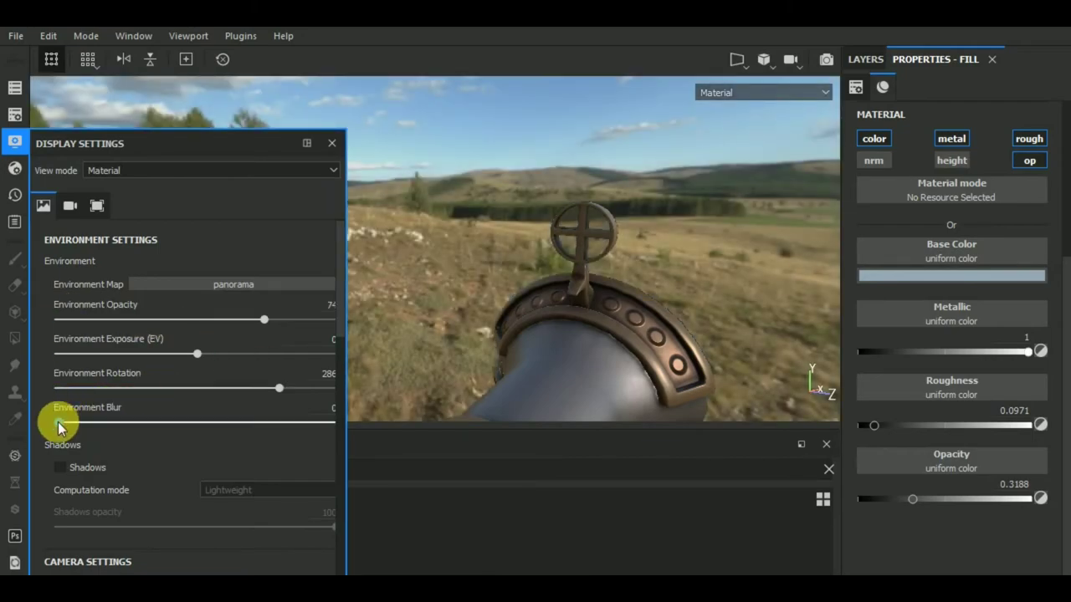
pyautogui.moveTo(635, 318)
pyautogui.keyDown('alt'); pyautogui.mouseDown()
pyautogui.moveTo(690, 270)
pyautogui.moveTo(676, 280)
pyautogui.mouseUp(); pyautogui.keyUp('alt')
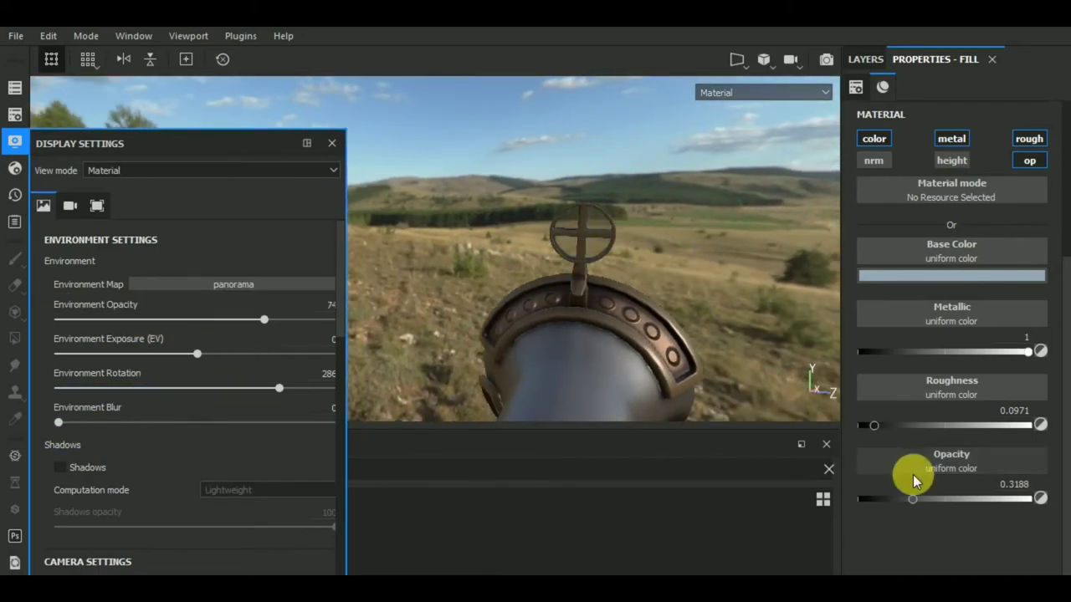
# Raise the glass fill's Base opacity to about 0.41
pyautogui.moveTo(913, 501); pyautogui.dragTo(948, 503)
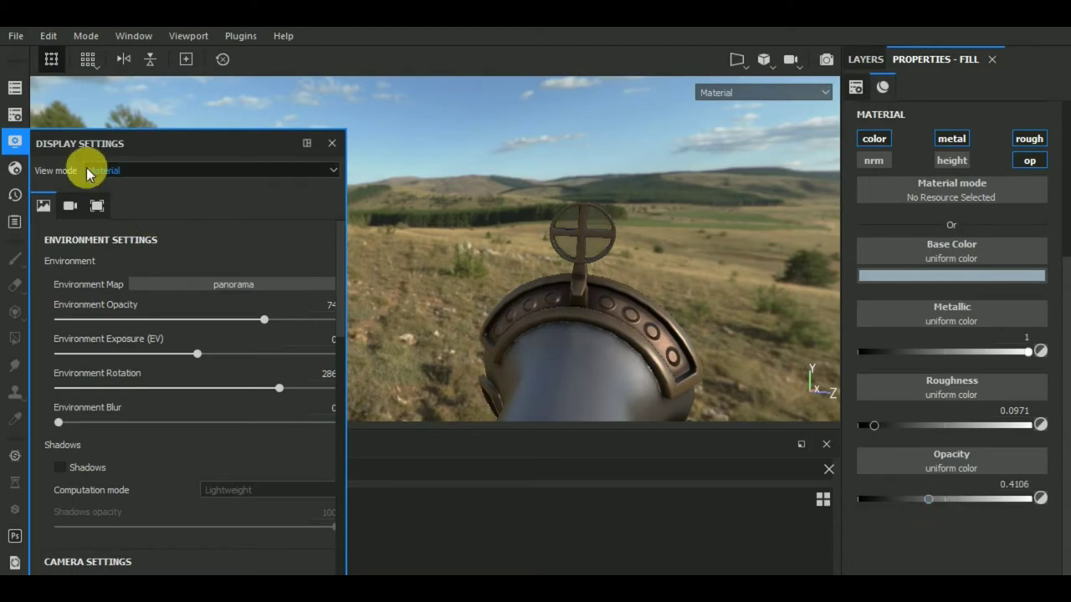
pyautogui.click(14, 140)
pyautogui.moveTo(458, 267)
pyautogui.keyDown('alt'); pyautogui.mouseDown()
pyautogui.moveTo(412, 325)
pyautogui.moveTo(389, 317)
pyautogui.moveTo(505, 266)
pyautogui.moveTo(516, 275)
pyautogui.moveTo(502, 371)
pyautogui.moveTo(521, 342)
pyautogui.moveTo(564, 346)
pyautogui.moveTo(632, 208)
pyautogui.mouseUp(); pyautogui.keyUp('alt')
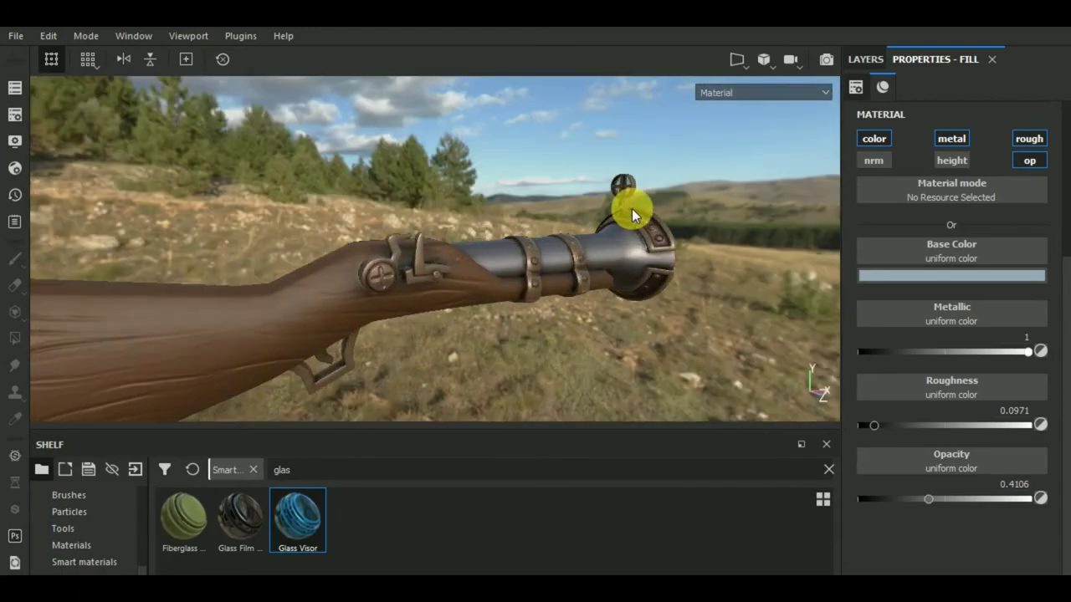
# Add a color-only fill layer above Glass Visor using the Ambient Occlusion map as Base Color
pyautogui.click(865, 60)
pyautogui.click(874, 119)
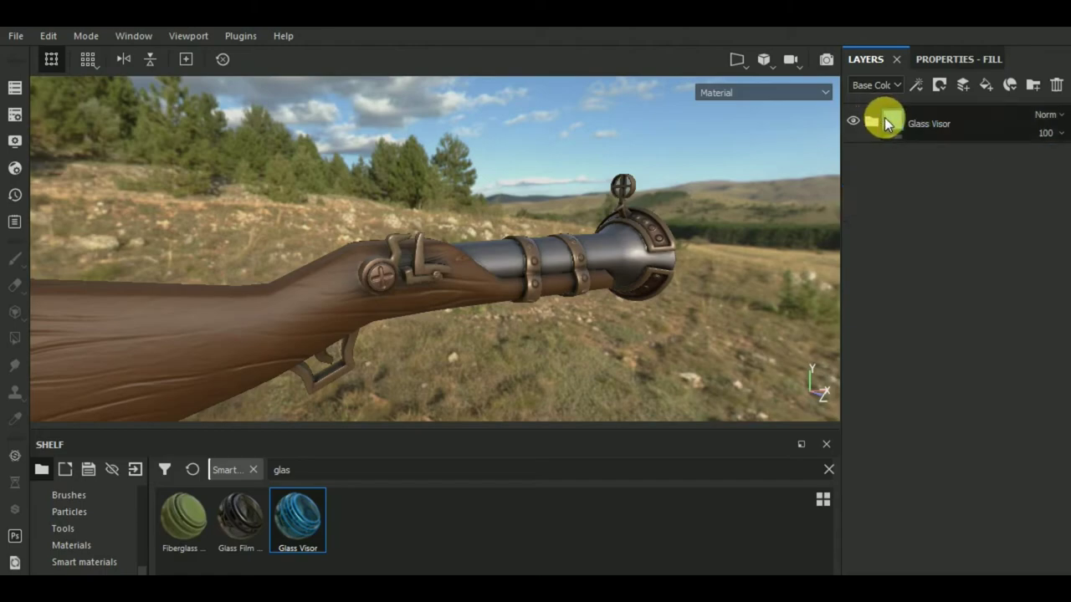
pyautogui.click(955, 126)
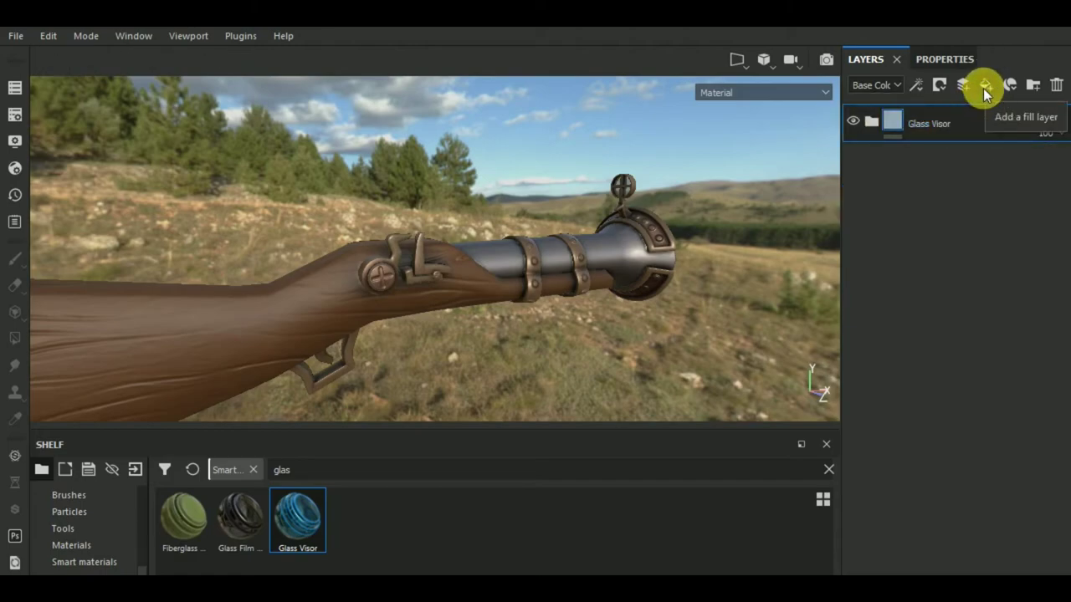
pyautogui.click(942, 59)
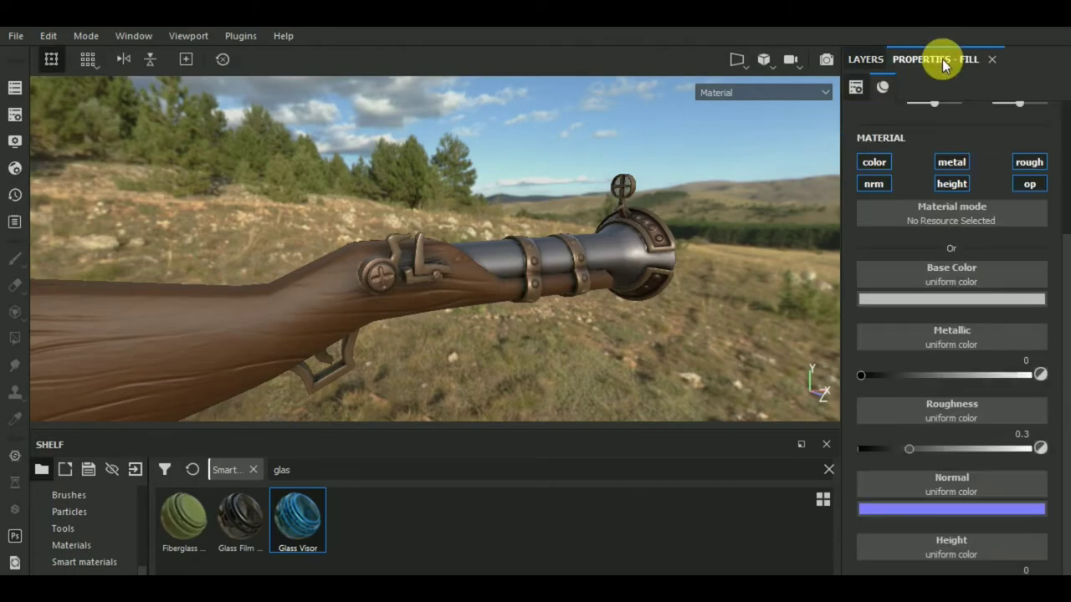
pyautogui.click(878, 163)
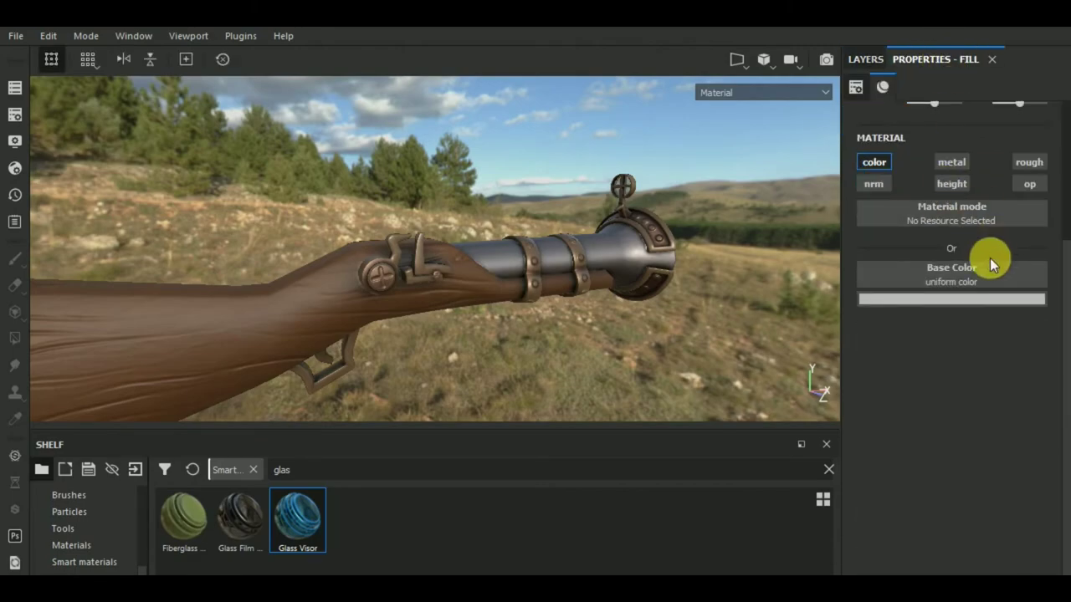
pyautogui.click(988, 272)
pyautogui.click(1036, 351)
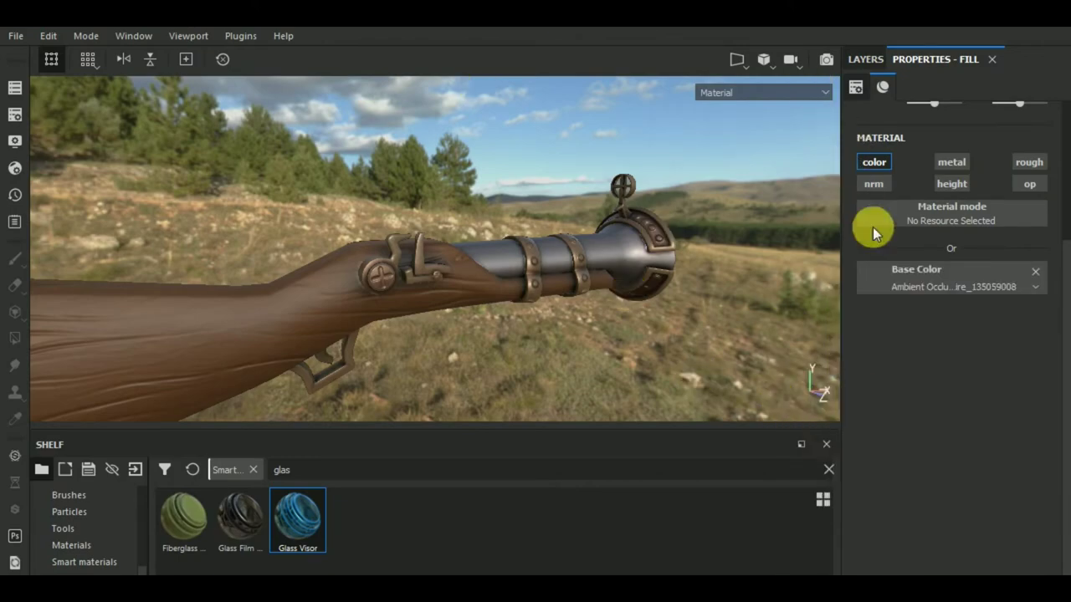
# Set the fill layer to Multiply at 73 opacity and rename it ao
pyautogui.click(862, 59)
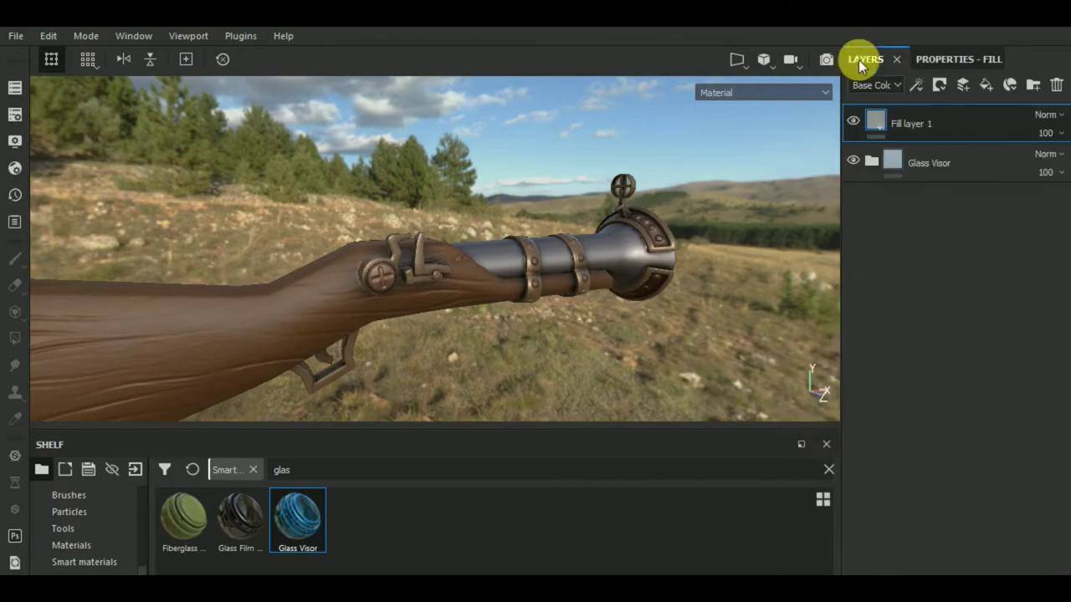
pyautogui.click(1051, 117)
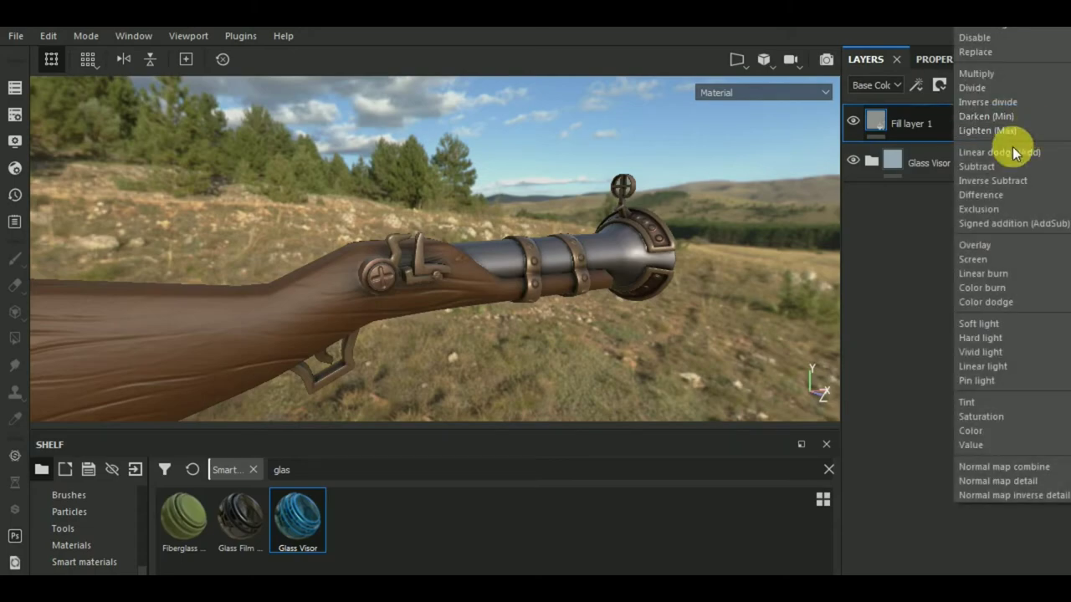
pyautogui.click(1000, 76)
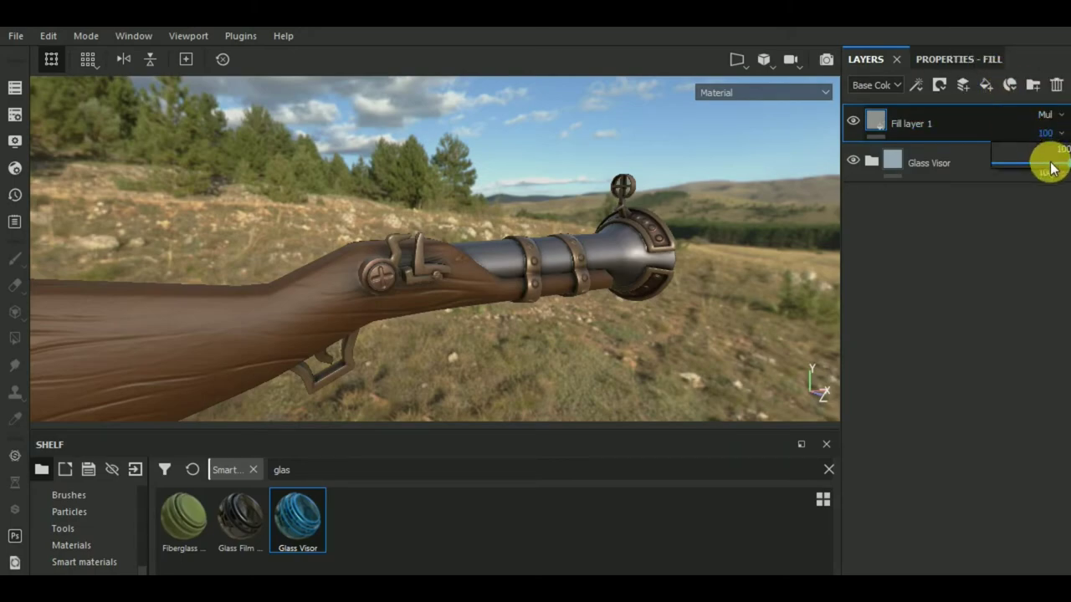
pyautogui.moveTo(1053, 167); pyautogui.dragTo(1035, 166)
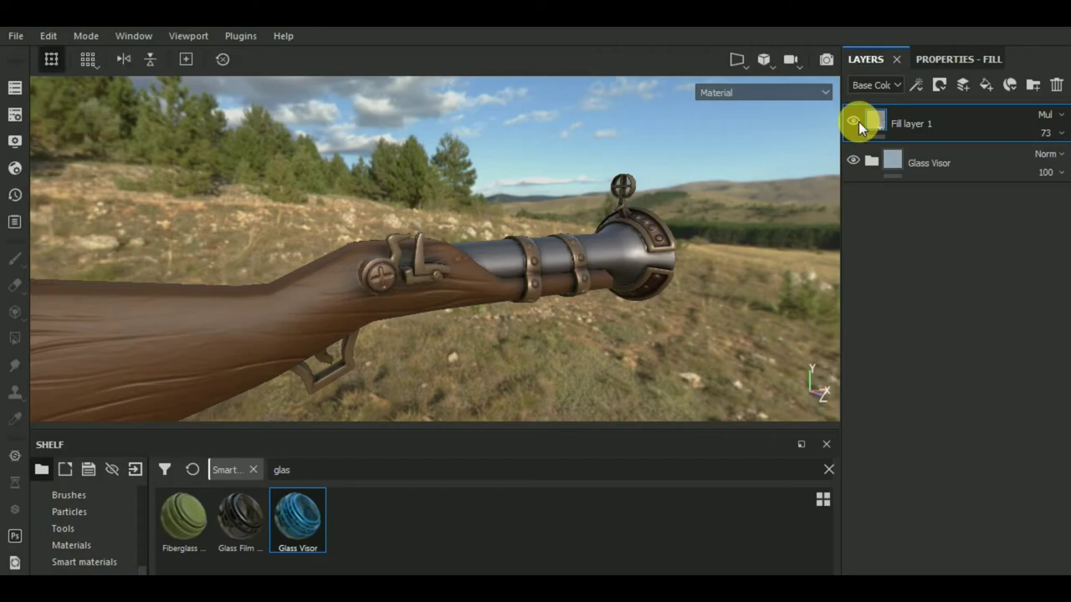
pyautogui.click(913, 124)
pyautogui.write('ao')
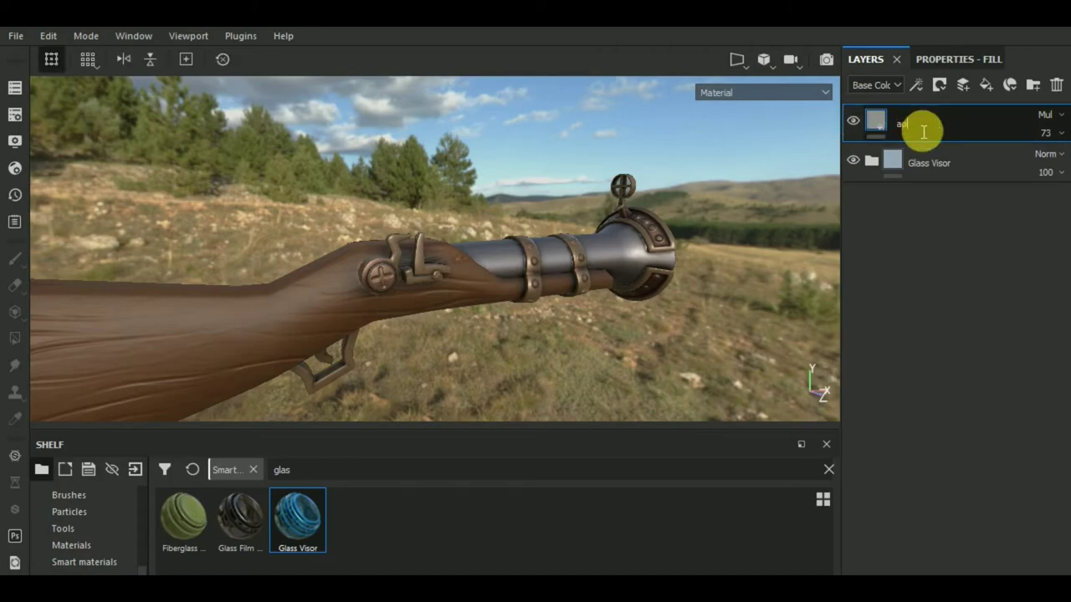
pyautogui.press('Return')
pyautogui.moveTo(558, 322)
pyautogui.keyDown('alt'); pyautogui.mouseDown()
pyautogui.moveTo(591, 341)
pyautogui.moveTo(269, 299)
pyautogui.mouseUp(); pyautogui.keyUp('alt')
# Set Environment Opacity to 0, then frame the whole rifle stock against the dark backdrop
pyautogui.click(12, 148)
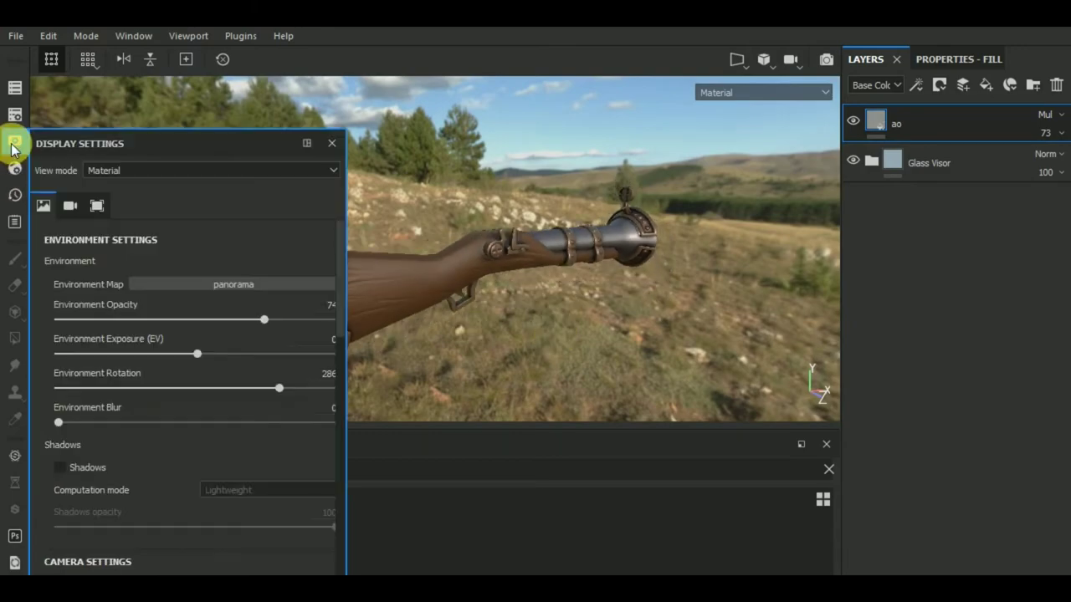
pyautogui.moveTo(263, 320); pyautogui.dragTo(35, 320)
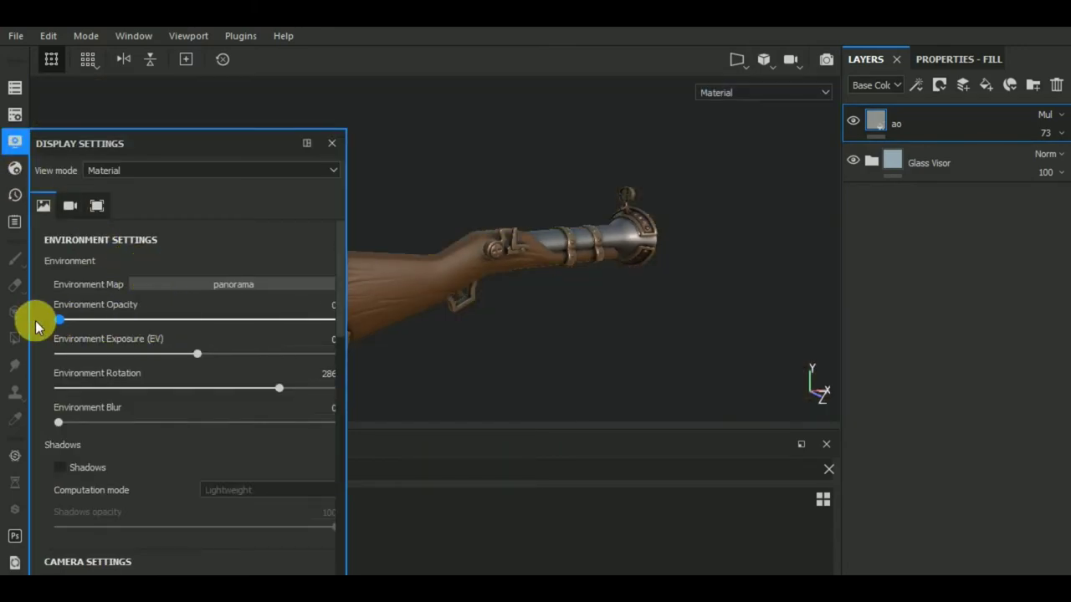
pyautogui.click(13, 141)
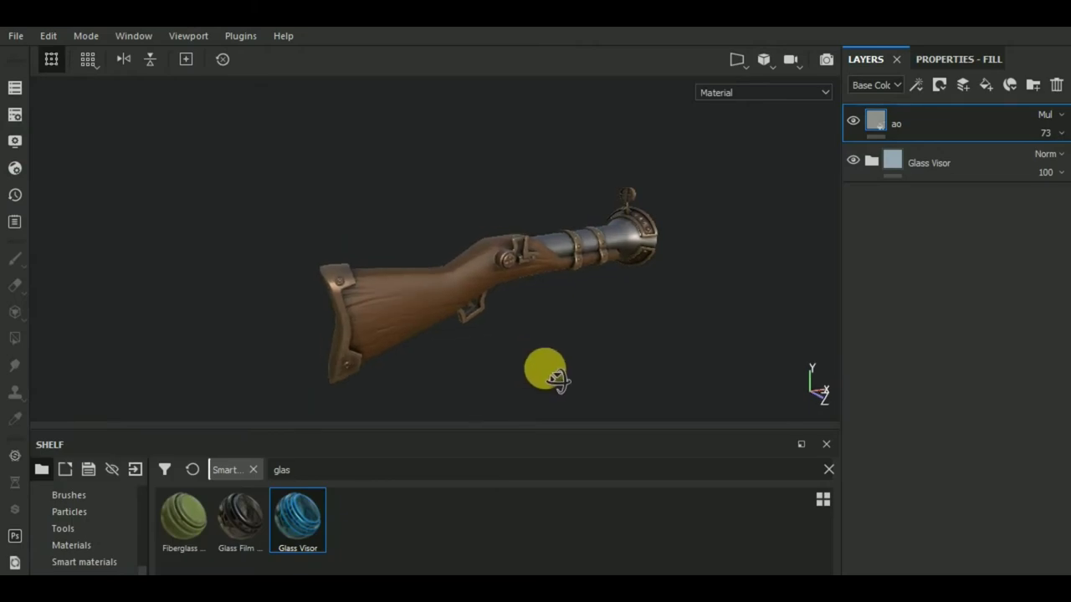
pyautogui.keyDown('alt'); pyautogui.moveTo(513, 359); pyautogui.dragTo(535, 358); pyautogui.keyUp('alt')
pyautogui.scroll(4, 483, 306)
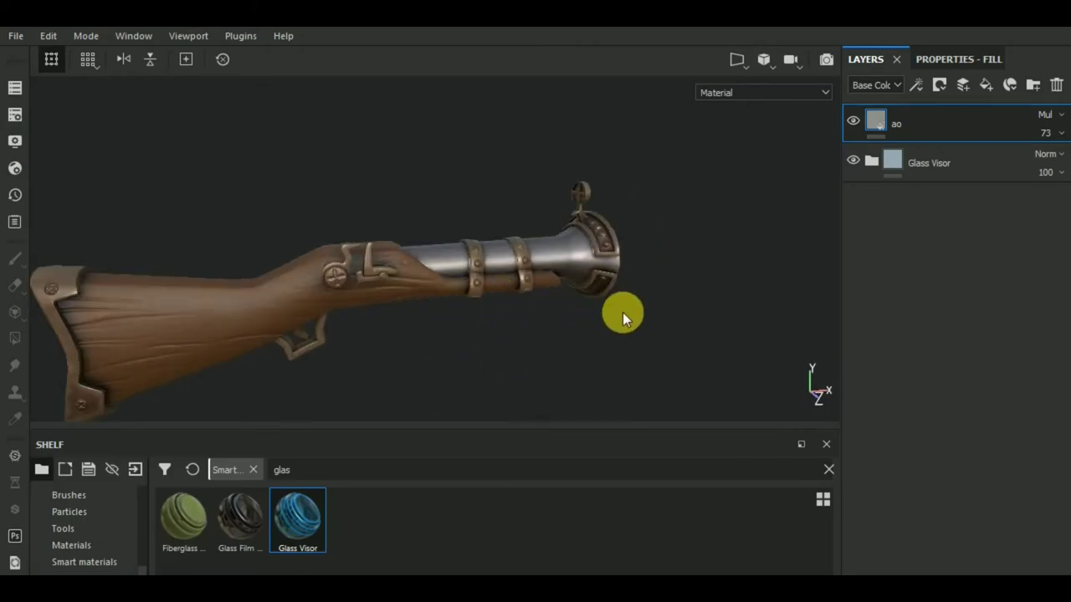
pyautogui.scroll(-3, 622, 312)
pyautogui.moveTo(622, 312)
pyautogui.keyDown('alt'); pyautogui.mouseDown()
pyautogui.moveTo(528, 318)
pyautogui.moveTo(563, 294)
pyautogui.moveTo(545, 313)
pyautogui.mouseUp(); pyautogui.keyUp('alt')
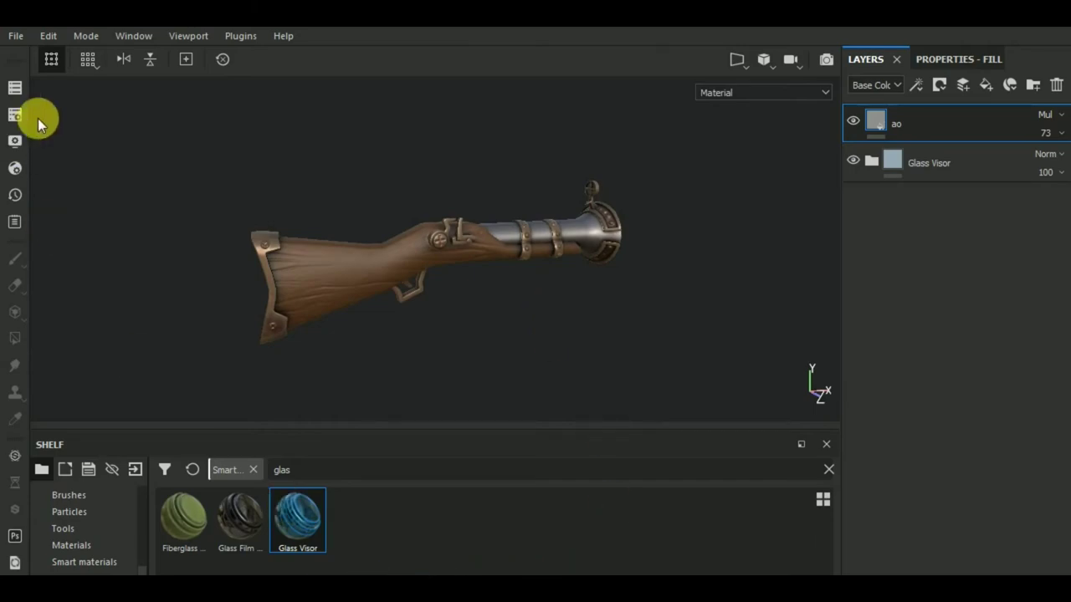
# In the wire_008008136 texture set, add a paint layer named cracks above screws
pyautogui.click(14, 88)
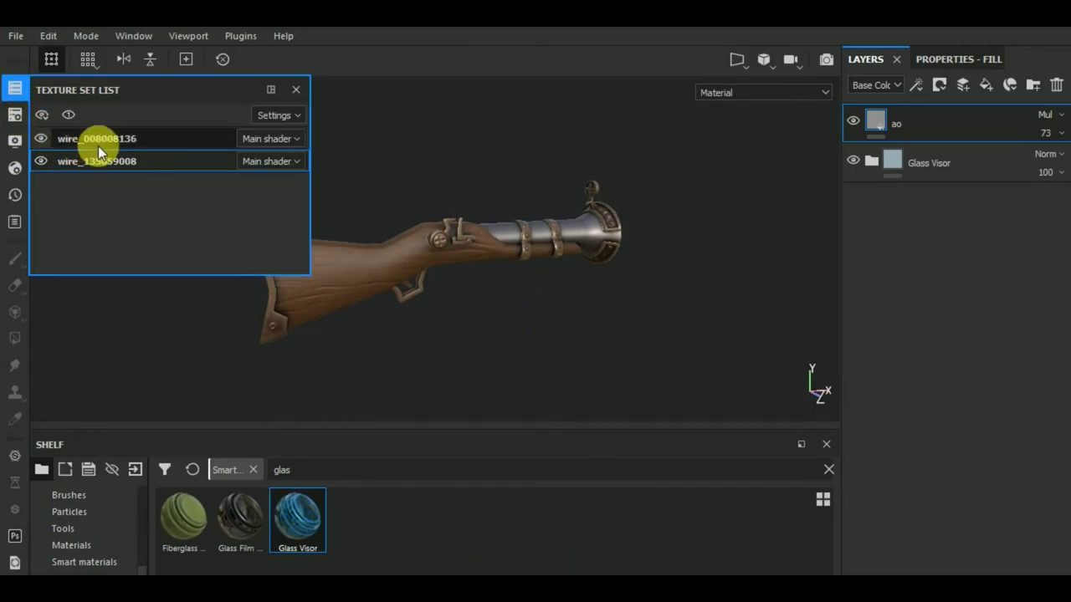
pyautogui.click(92, 138)
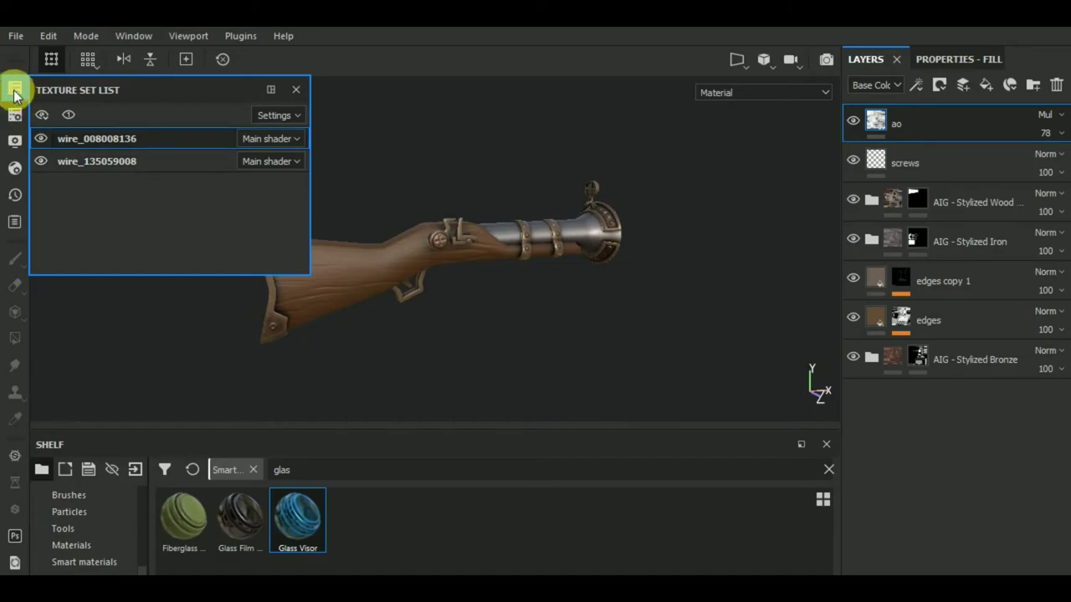
pyautogui.click(14, 89)
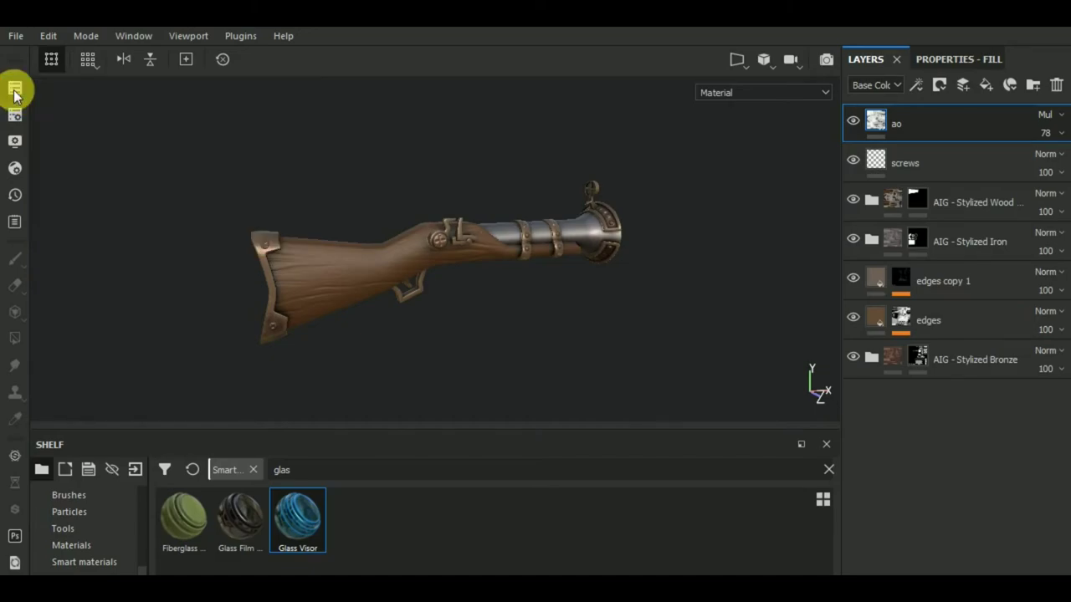
pyautogui.click(951, 166)
pyautogui.click(962, 86)
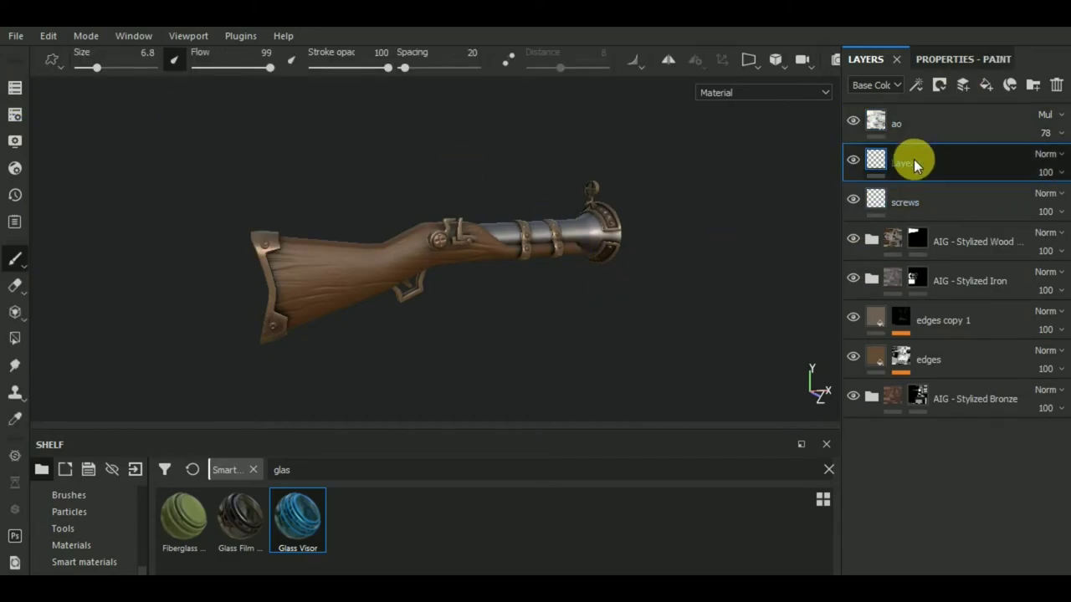
pyautogui.doubleClick(914, 161)
pyautogui.press('Return')
# Search 'crac' and set the brush alpha to Crack_Single
pyautogui.click(945, 59)
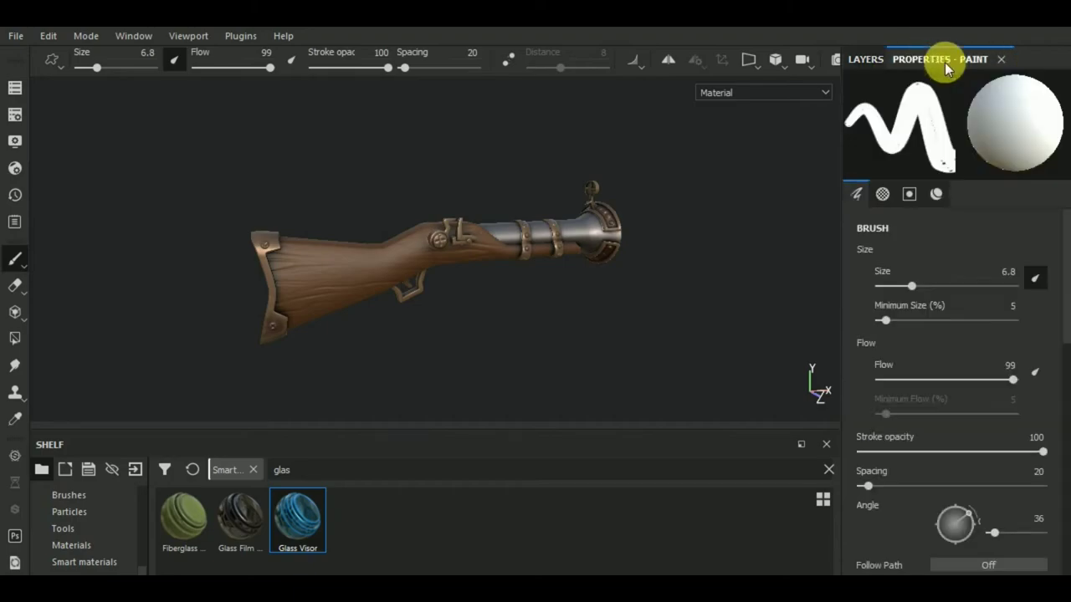
pyautogui.scroll(-2, 1006, 447)
pyautogui.scroll(-5, 996, 470)
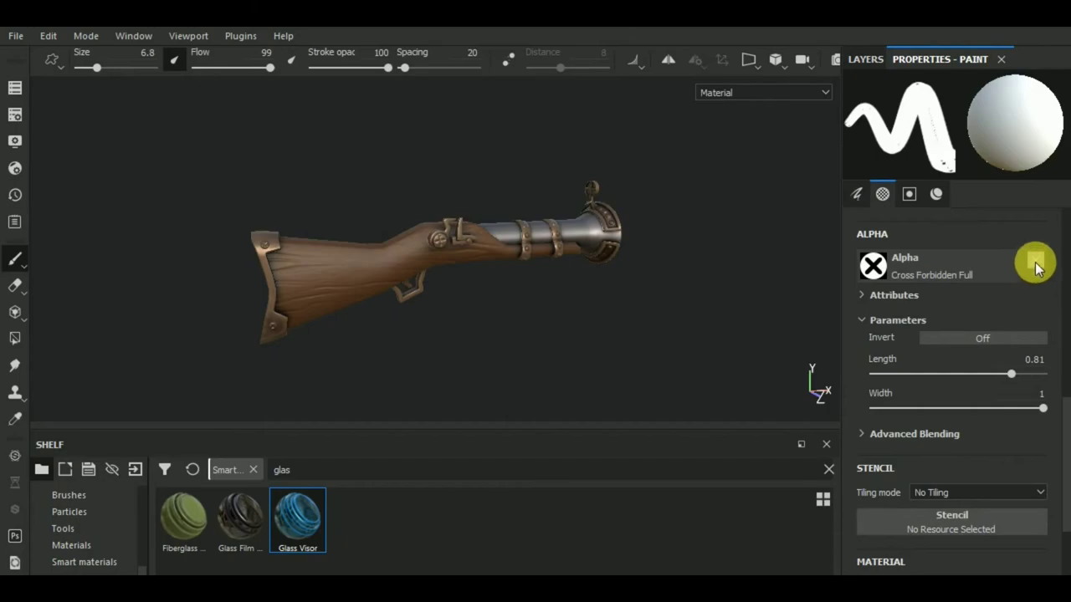
pyautogui.click(998, 267)
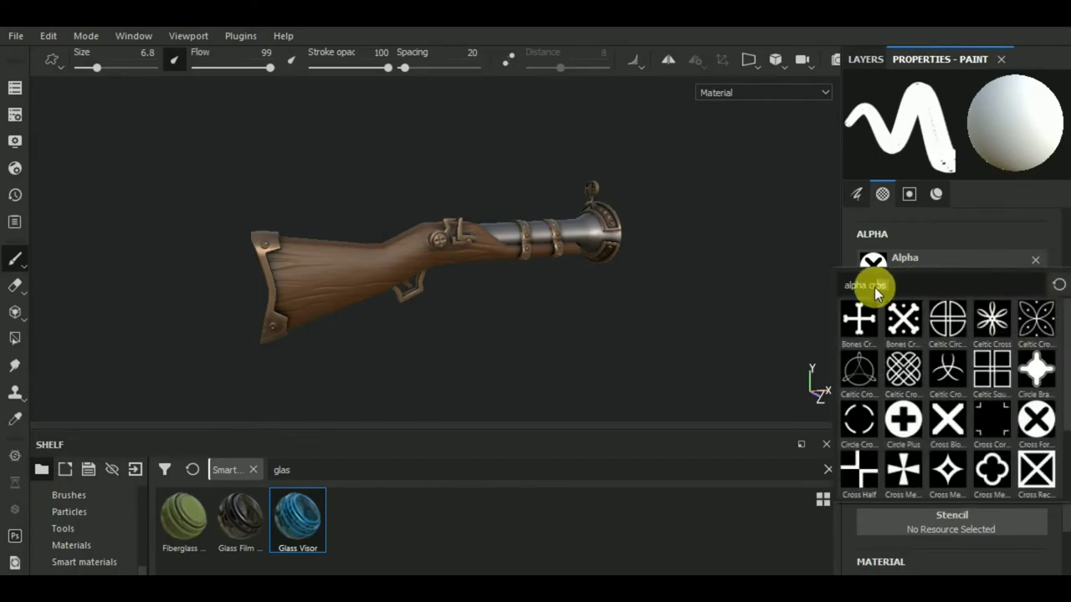
pyautogui.press('BackSpace')
pyautogui.press('BackSpace')
pyautogui.press('BackSpace')
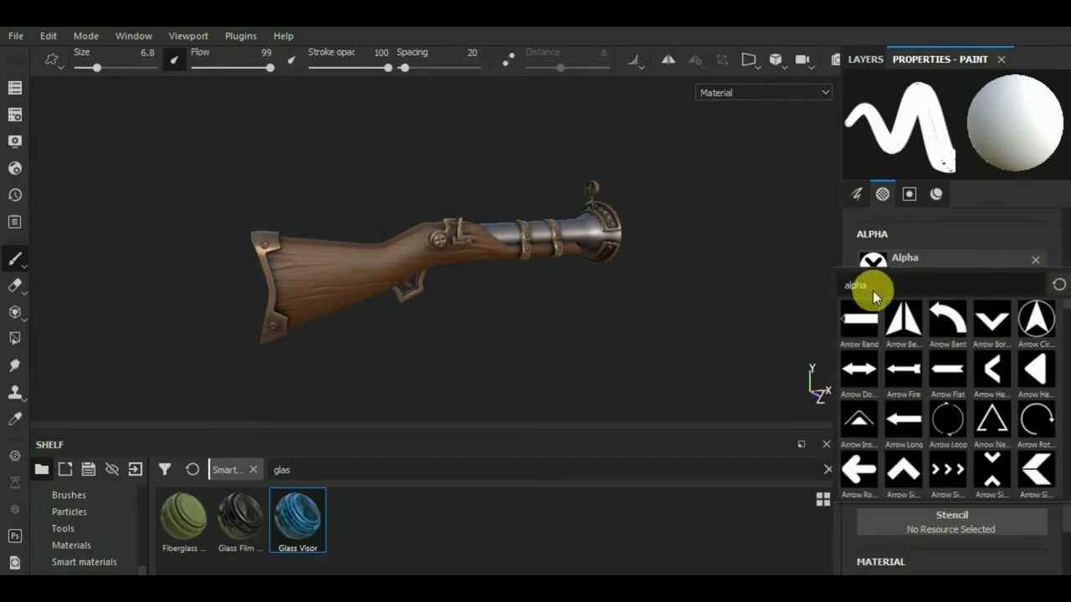
pyautogui.write(' crac')
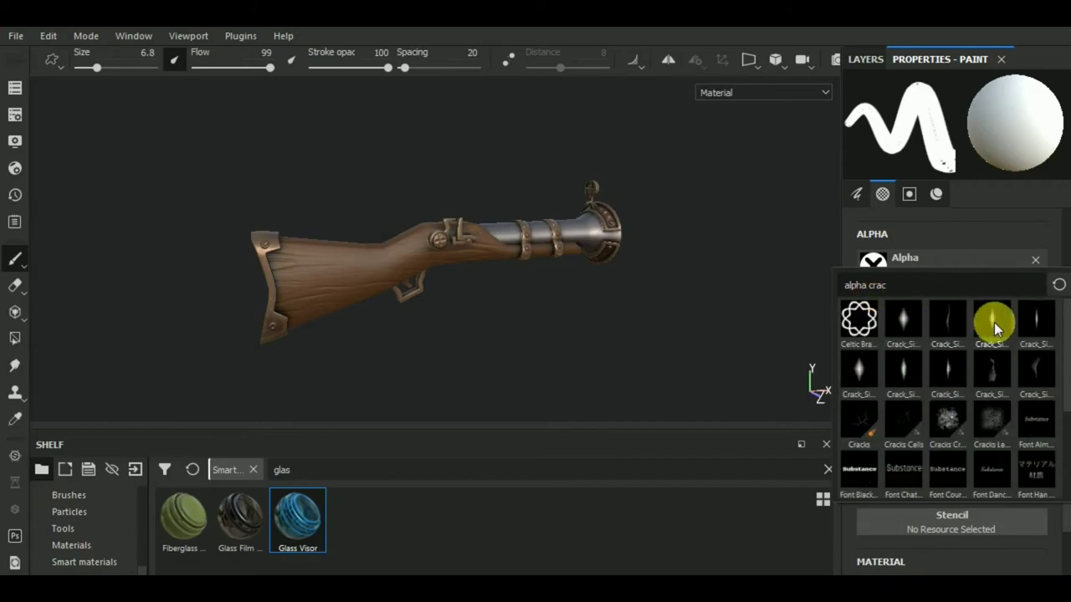
pyautogui.click(994, 325)
pyautogui.scroll(-3, 1008, 465)
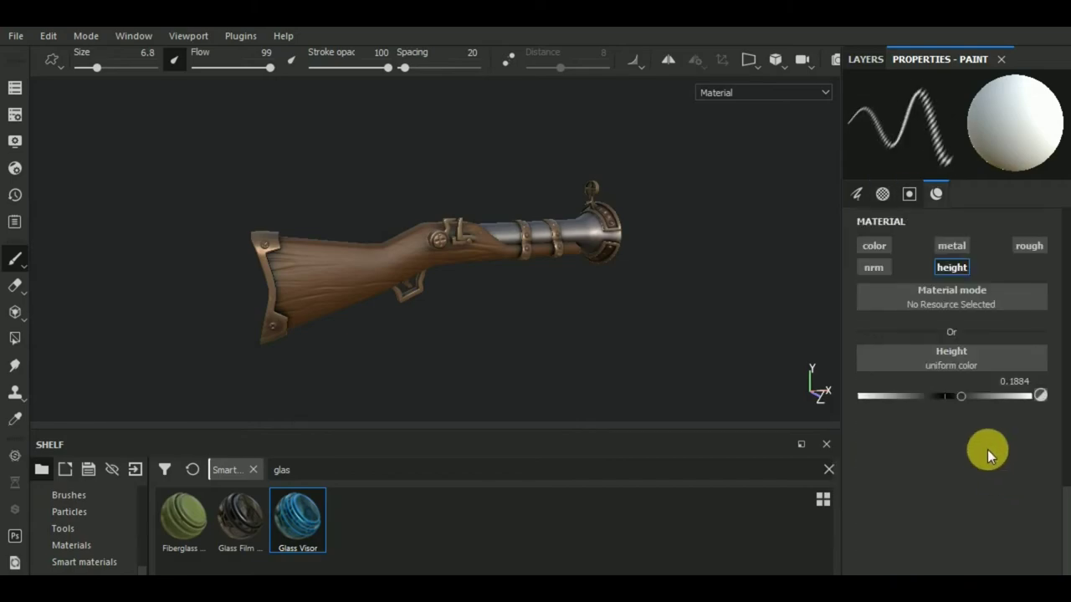
# Set the brush height to -0.2077 and enlarge the brush to size 14.5
pyautogui.click(926, 397)
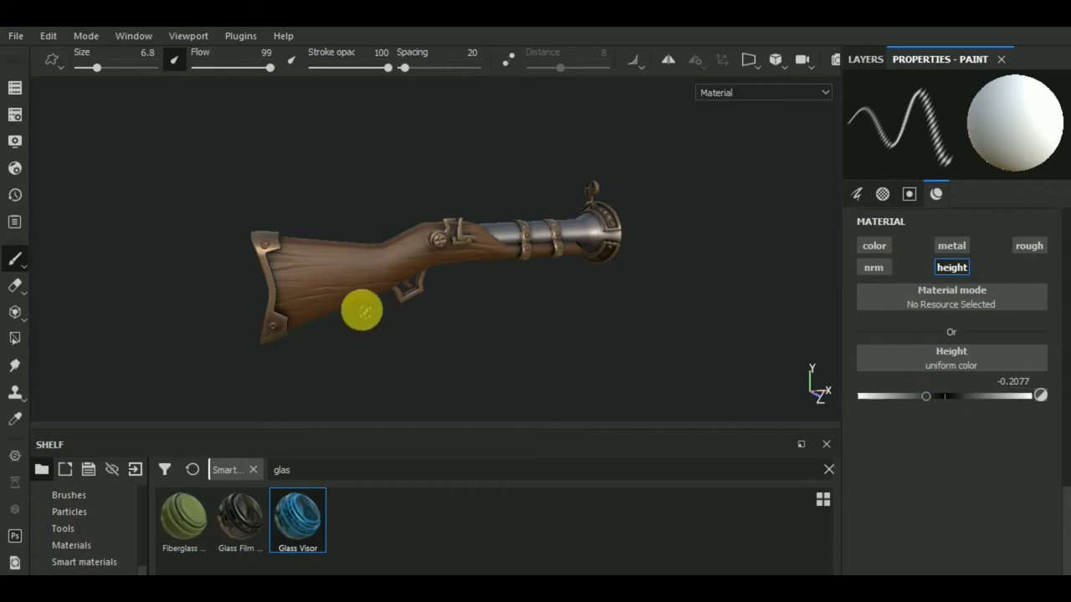
pyautogui.scroll(3, 360, 308)
pyautogui.scroll(3, 358, 306)
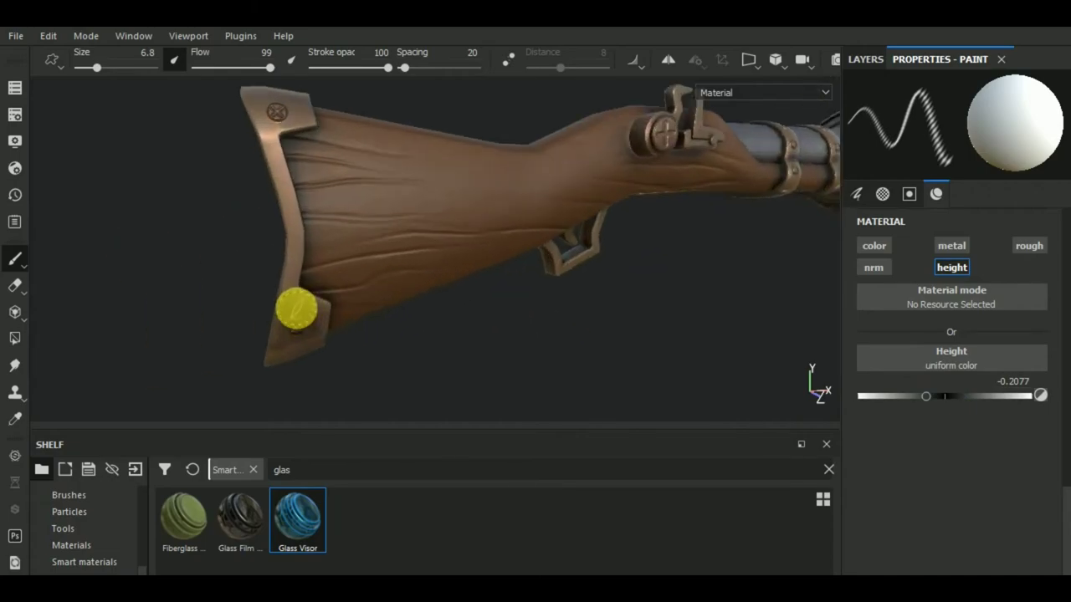
pyautogui.scroll(2, 293, 308)
pyautogui.keyDown('alt'); pyautogui.moveTo(392, 328); pyautogui.dragTo(391, 328); pyautogui.keyUp('alt')
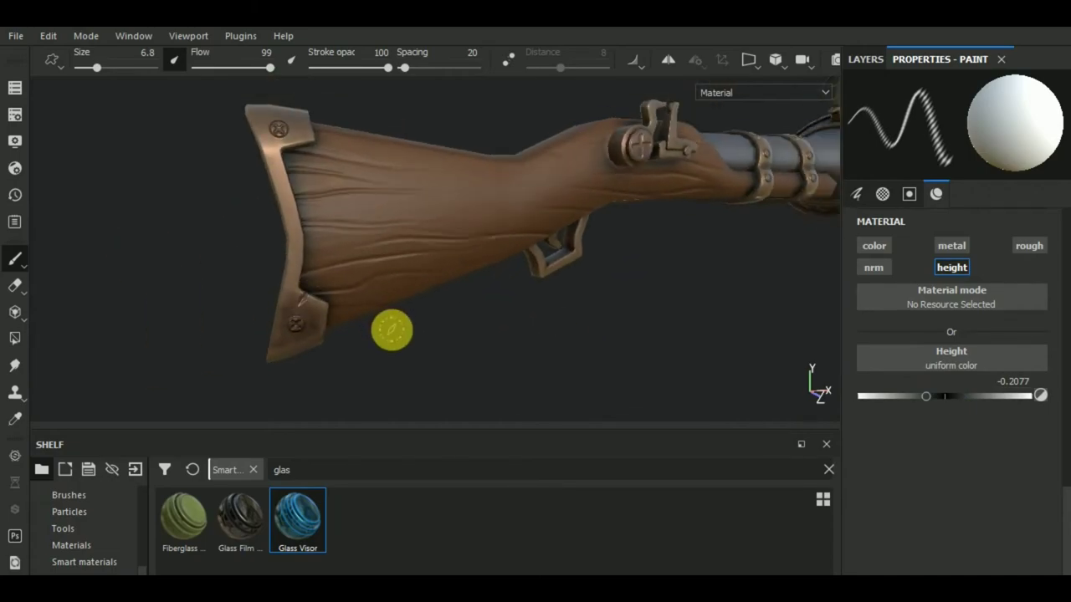
pyautogui.moveTo(262, 87)
pyautogui.keyDown('alt'); pyautogui.mouseDown()
pyautogui.moveTo(354, 155)
pyautogui.moveTo(392, 210)
pyautogui.moveTo(406, 342)
pyautogui.moveTo(577, 337)
pyautogui.moveTo(306, 249)
pyautogui.mouseUp(); pyautogui.keyUp('alt')
pyautogui.moveTo(306, 249); pyautogui.dragTo(325, 271, button='right')
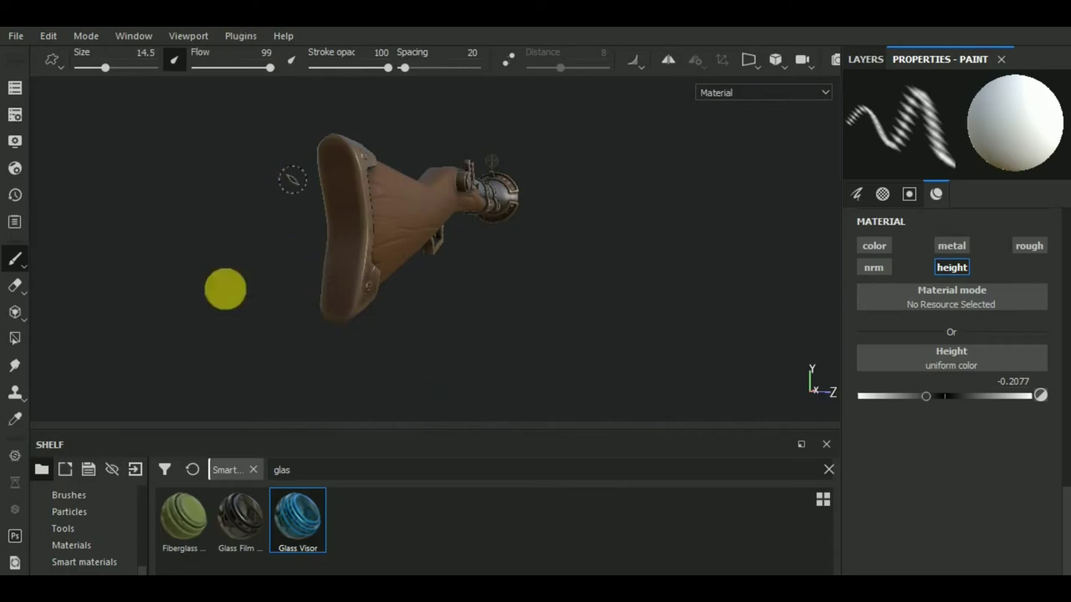
# Filter the shelf alphas by 'crac' and pick a crack alpha for the brush
pyautogui.click(94, 528)
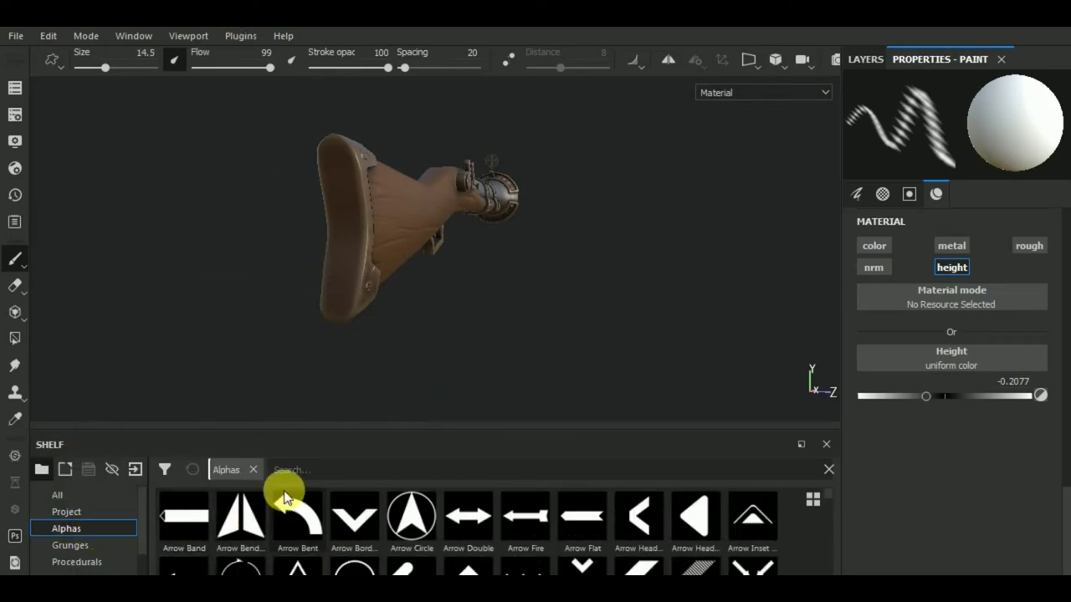
pyautogui.write('crac')
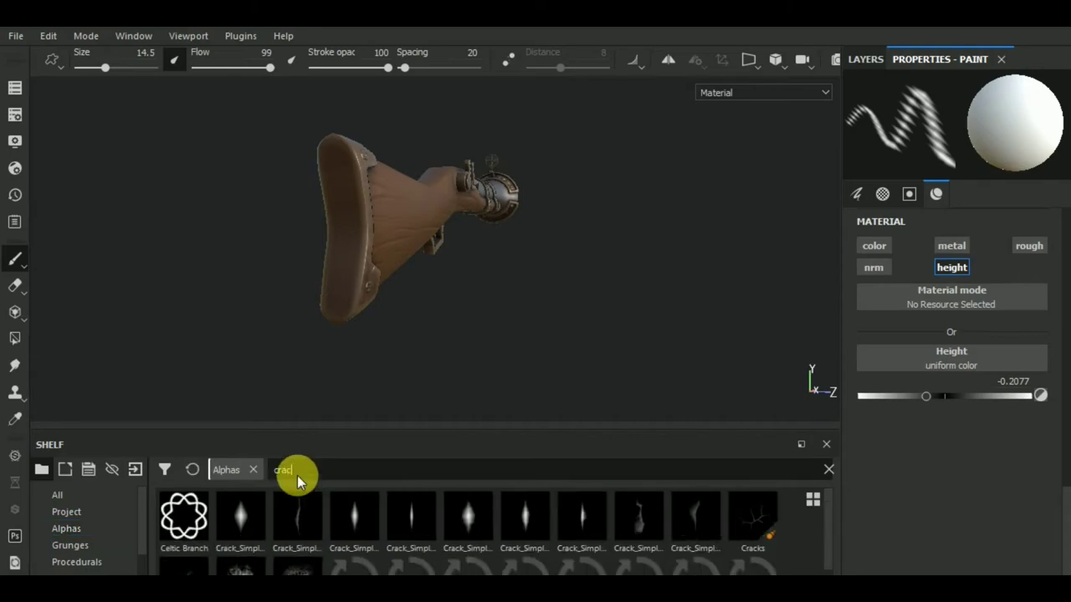
pyautogui.click(407, 518)
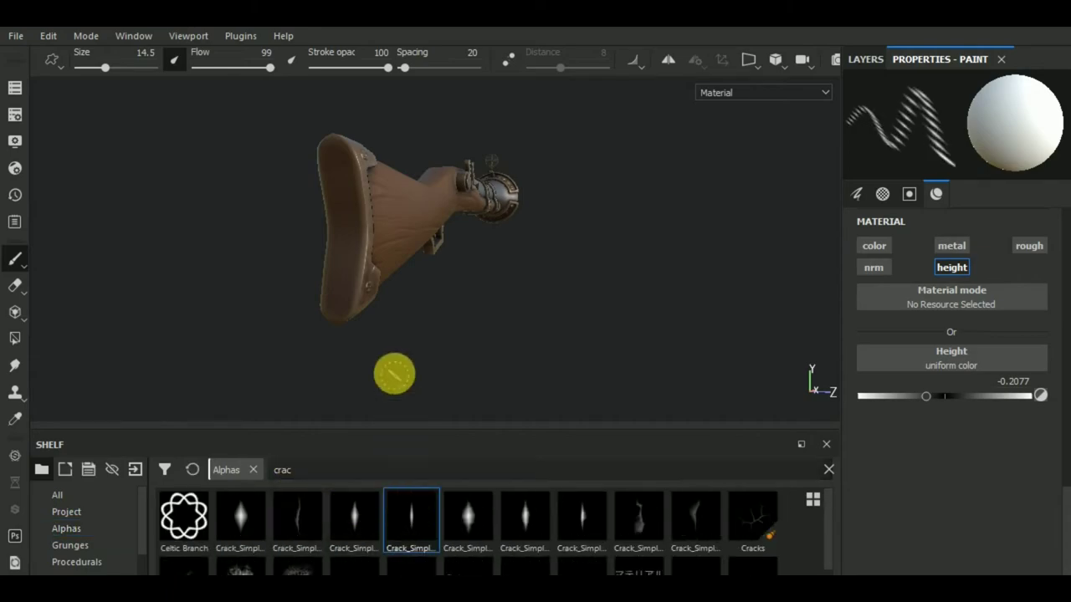
pyautogui.moveTo(390, 375)
pyautogui.keyDown('alt'); pyautogui.mouseDown()
pyautogui.moveTo(356, 297)
pyautogui.moveTo(407, 329)
pyautogui.moveTo(323, 349)
pyautogui.moveTo(552, 381)
pyautogui.moveTo(380, 287)
pyautogui.moveTo(430, 314)
pyautogui.moveTo(215, 370)
pyautogui.moveTo(36, 354)
pyautogui.moveTo(411, 317)
pyautogui.moveTo(323, 327)
pyautogui.mouseUp(); pyautogui.keyUp('alt')
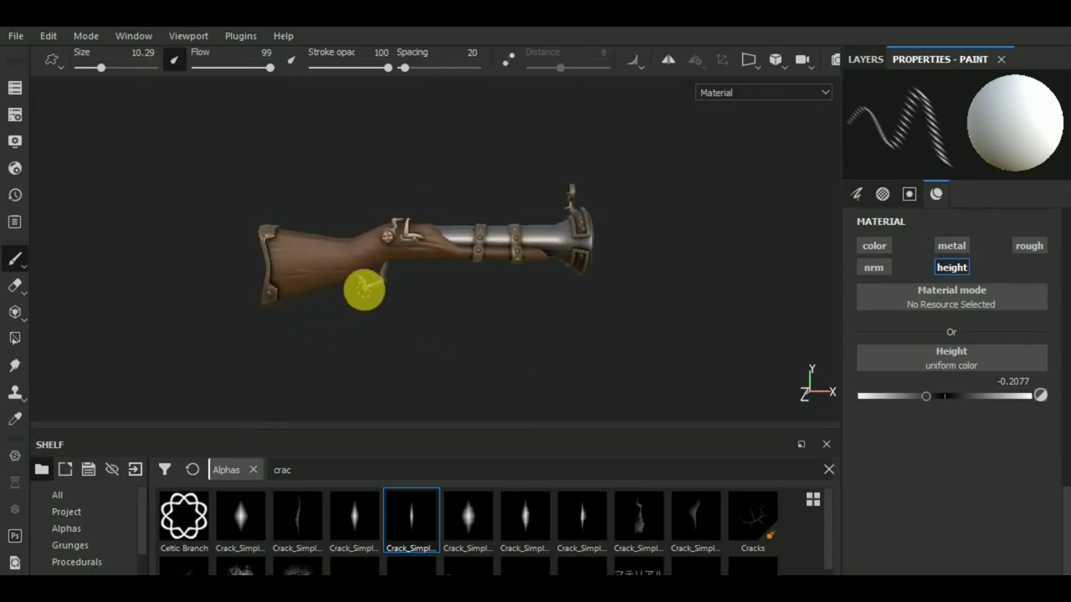
pyautogui.scroll(3, 365, 272)
pyautogui.scroll(3, 361, 281)
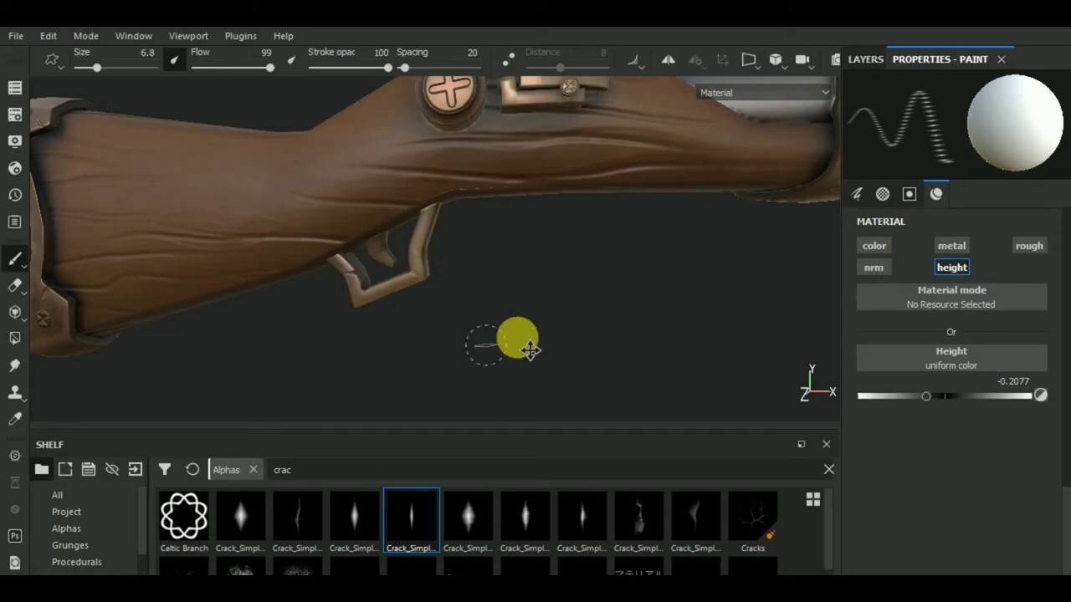
pyautogui.moveTo(527, 350)
pyautogui.keyDown('alt'); pyautogui.mouseDown()
pyautogui.moveTo(473, 333)
pyautogui.moveTo(549, 311)
pyautogui.moveTo(483, 298)
pyautogui.moveTo(477, 220)
pyautogui.mouseUp(); pyautogui.keyUp('alt')
# Switch to another crack alpha and shrink the brush to size 4.03
pyautogui.click(525, 515)
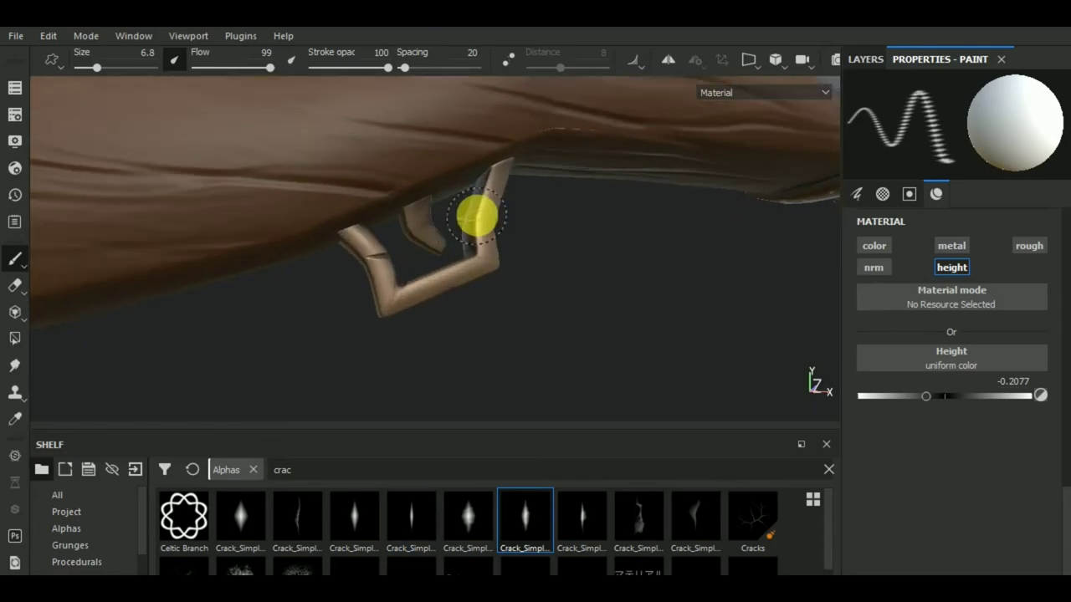
pyautogui.keyDown('ctrl'); pyautogui.moveTo(478, 220); pyautogui.dragTo(484, 203, button='right'); pyautogui.keyUp('ctrl')
pyautogui.scroll(-5, 513, 263)
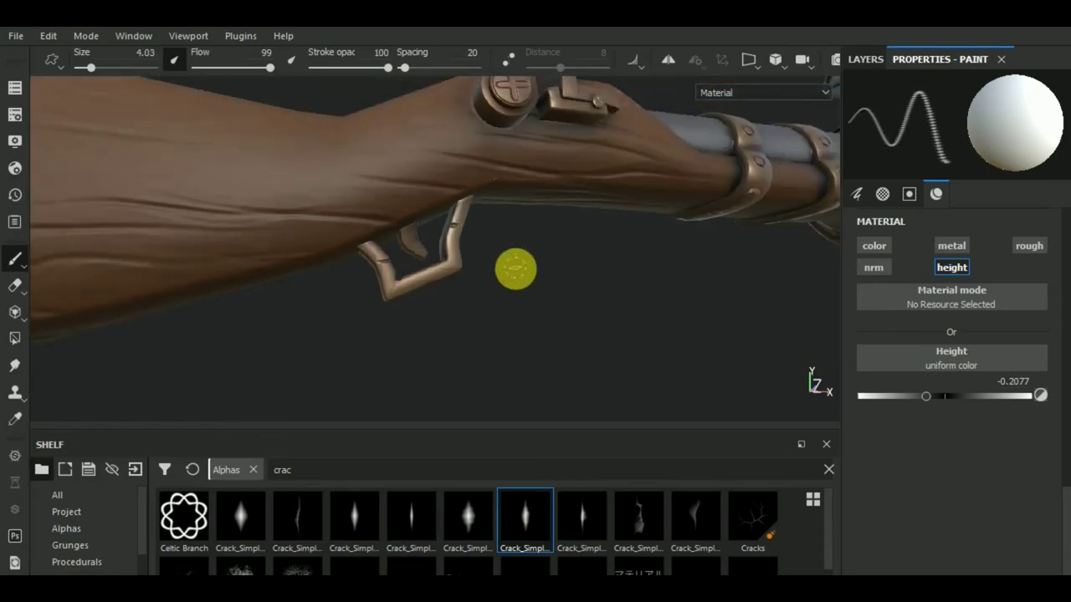
pyautogui.moveTo(514, 265)
pyautogui.keyDown('alt'); pyautogui.mouseDown()
pyautogui.moveTo(531, 275)
pyautogui.moveTo(569, 248)
pyautogui.moveTo(725, 227)
pyautogui.moveTo(820, 270)
pyautogui.moveTo(369, 294)
pyautogui.mouseUp(); pyautogui.keyUp('alt')
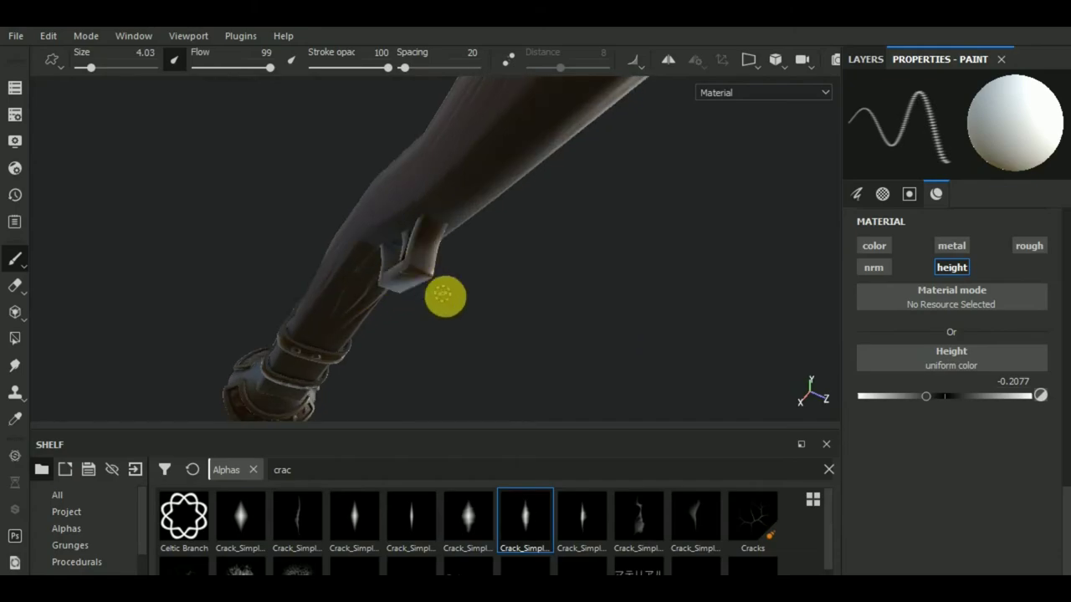
pyautogui.moveTo(445, 296)
pyautogui.keyDown('alt'); pyautogui.mouseDown()
pyautogui.moveTo(521, 315)
pyautogui.moveTo(259, 401)
pyautogui.moveTo(404, 287)
pyautogui.mouseUp(); pyautogui.keyUp('alt')
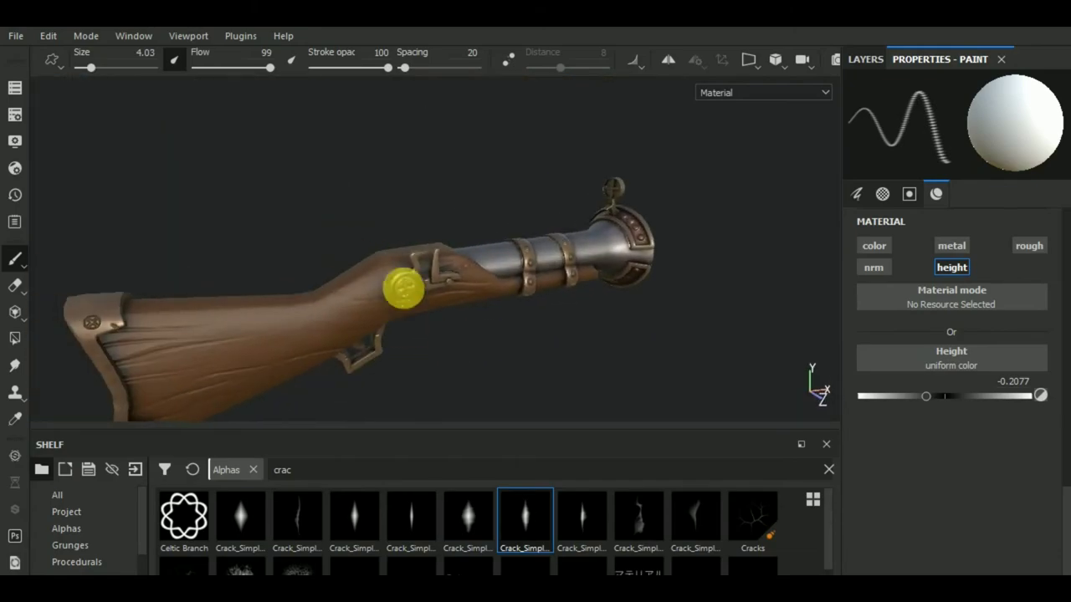
# Try two more Crack_Simple alphas while viewing the rifle lock from the side
pyautogui.scroll(3, 403, 287)
pyautogui.scroll(3, 382, 268)
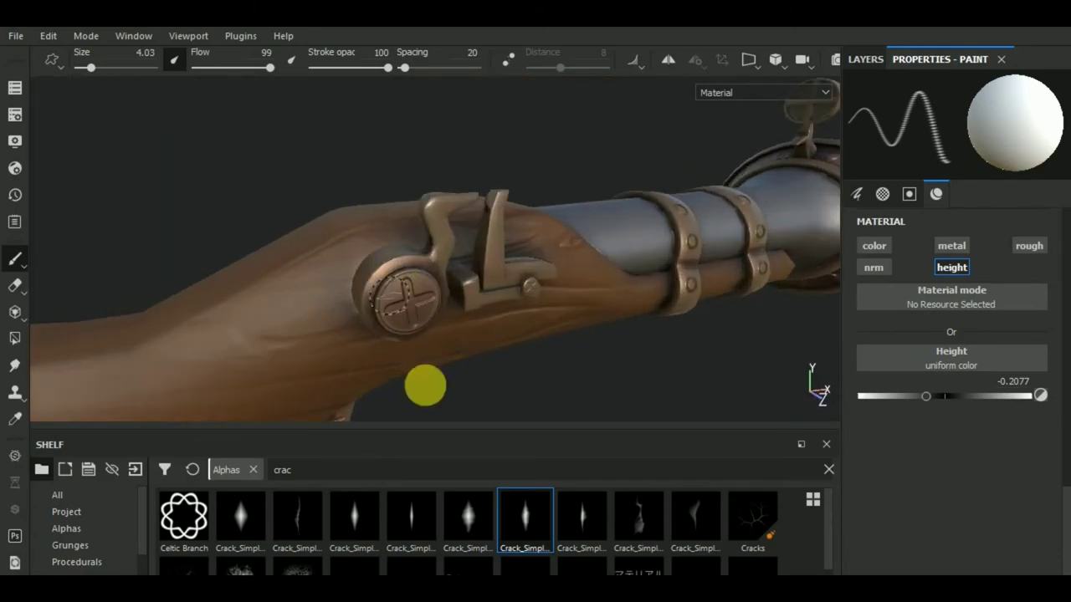
pyautogui.click(363, 520)
pyautogui.moveTo(478, 377)
pyautogui.keyDown('alt'); pyautogui.mouseDown()
pyautogui.moveTo(397, 335)
pyautogui.moveTo(370, 259)
pyautogui.moveTo(384, 266)
pyautogui.mouseUp(); pyautogui.keyUp('alt')
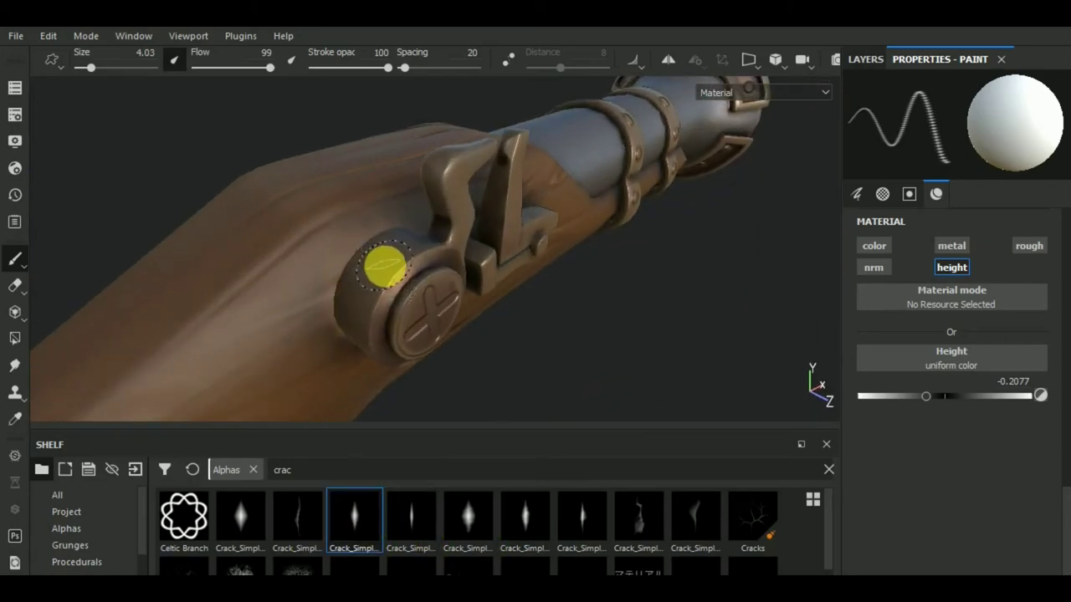
pyautogui.moveTo(440, 299)
pyautogui.keyDown('alt'); pyautogui.mouseDown()
pyautogui.moveTo(567, 354)
pyautogui.moveTo(456, 315)
pyautogui.mouseUp(); pyautogui.keyUp('alt')
pyautogui.click(580, 517)
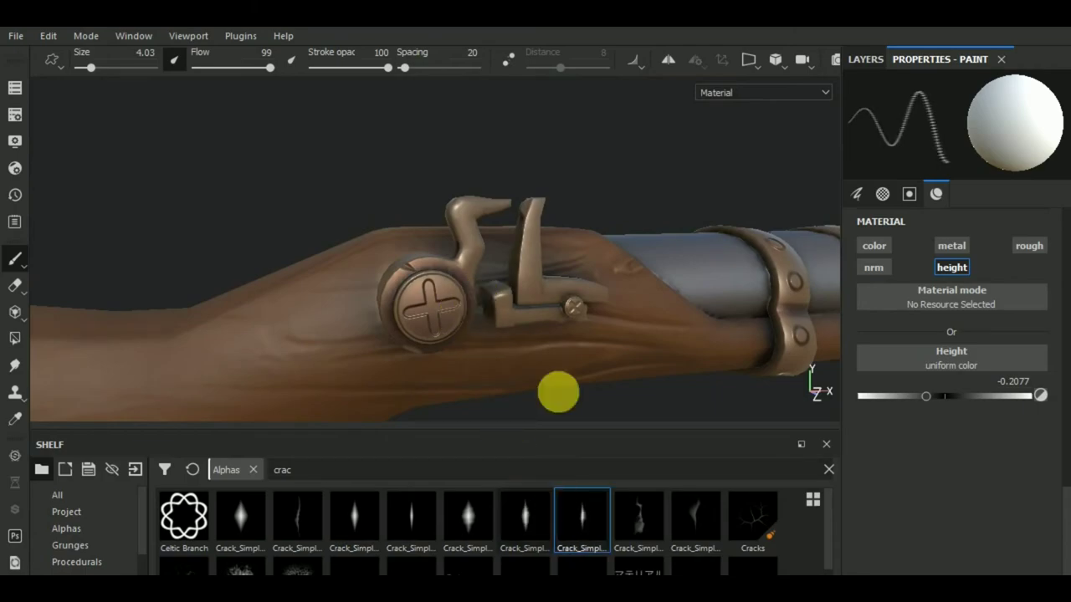
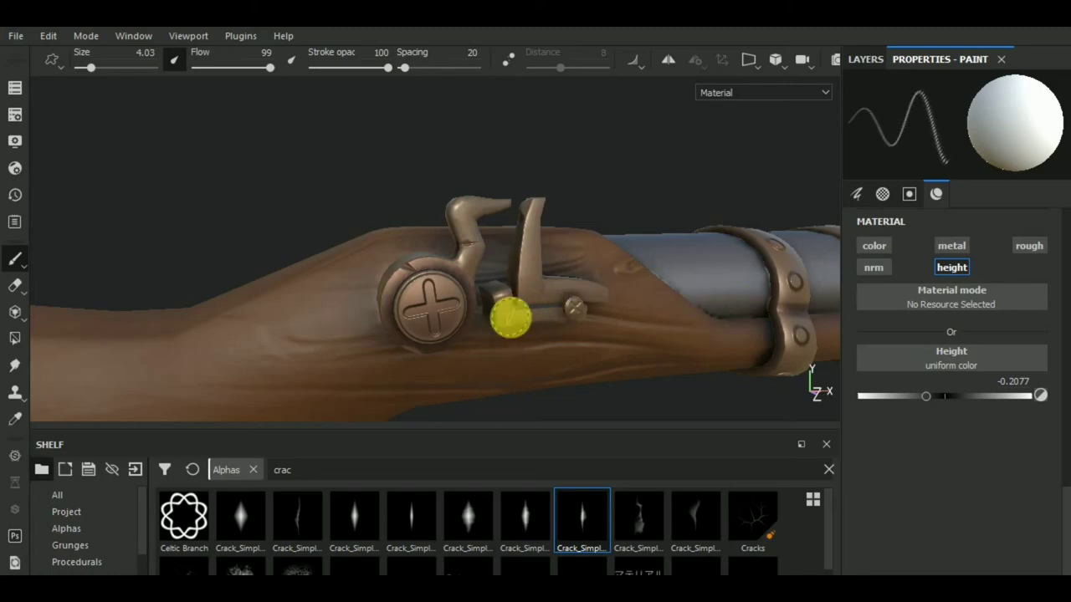
# Orbit around the blunderbuss to inspect the barrel bands and muzzle end
pyautogui.moveTo(535, 343)
pyautogui.keyDown('alt'); pyautogui.mouseDown()
pyautogui.moveTo(482, 319)
pyautogui.moveTo(406, 225)
pyautogui.mouseUp(); pyautogui.keyUp('alt')
pyautogui.scroll(5, 389, 209)
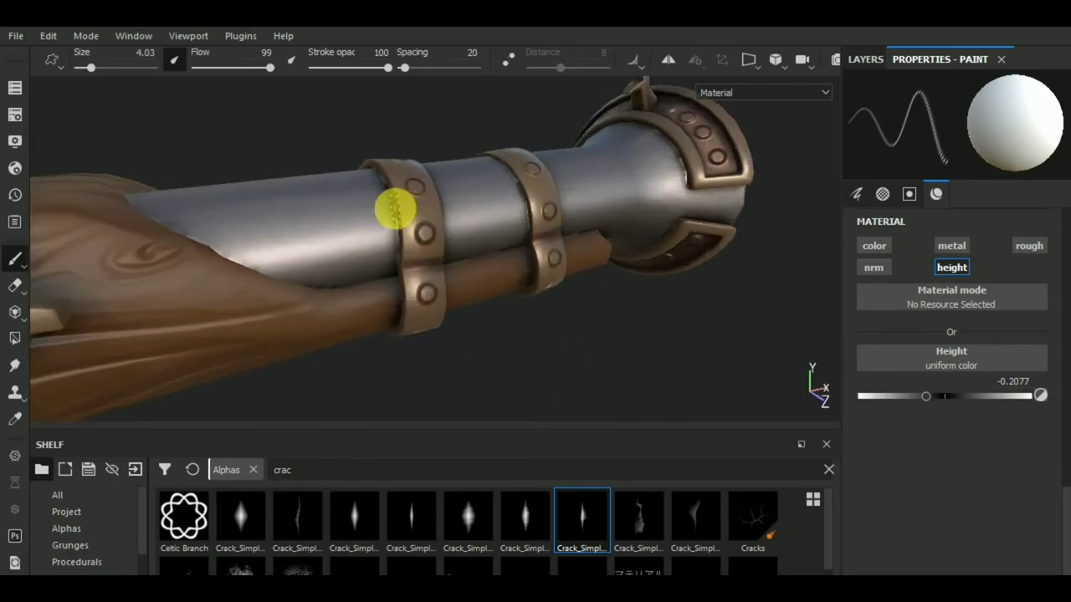
pyautogui.scroll(2, 395, 215)
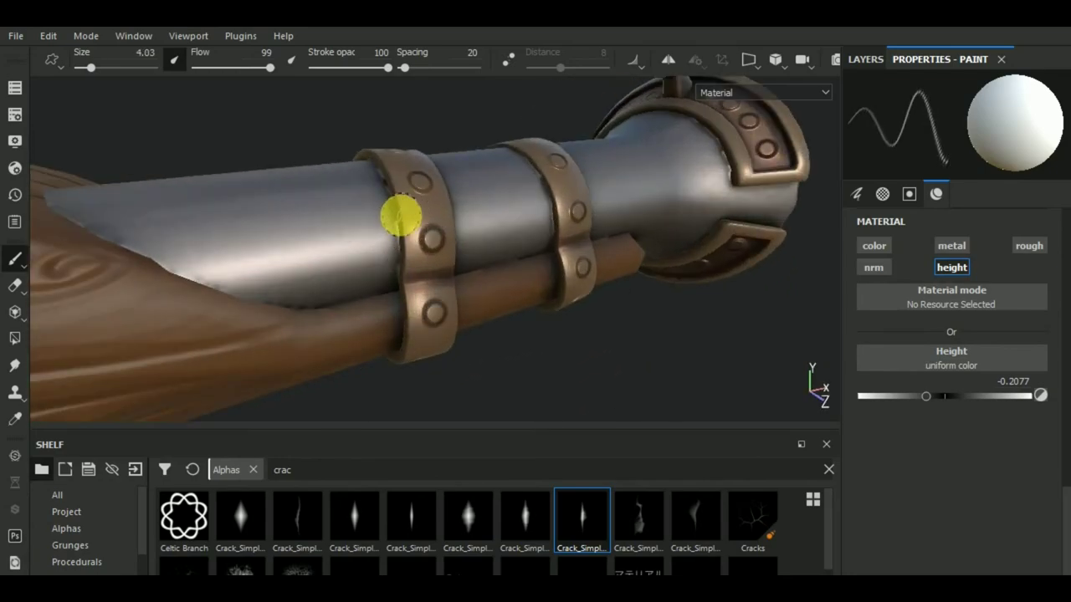
pyautogui.keyDown('alt'); pyautogui.moveTo(441, 241); pyautogui.dragTo(597, 284); pyautogui.keyUp('alt')
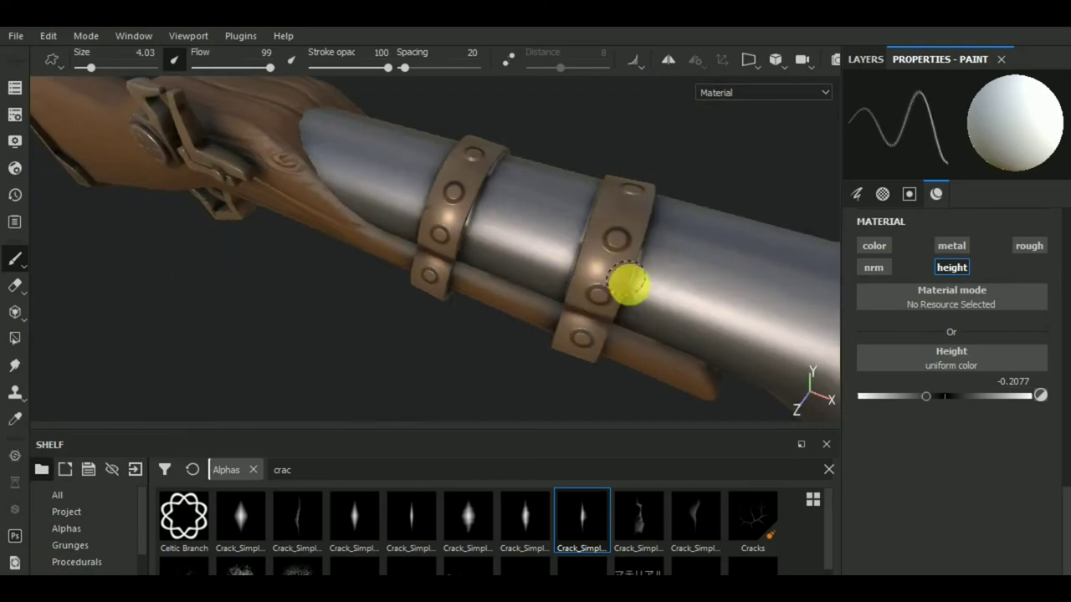
pyautogui.moveTo(606, 336)
pyautogui.keyDown('alt'); pyautogui.mouseDown()
pyautogui.moveTo(688, 267)
pyautogui.moveTo(251, 256)
pyautogui.moveTo(679, 302)
pyautogui.moveTo(239, 179)
pyautogui.moveTo(454, 263)
pyautogui.moveTo(359, 315)
pyautogui.moveTo(228, 218)
pyautogui.mouseUp(); pyautogui.keyUp('alt')
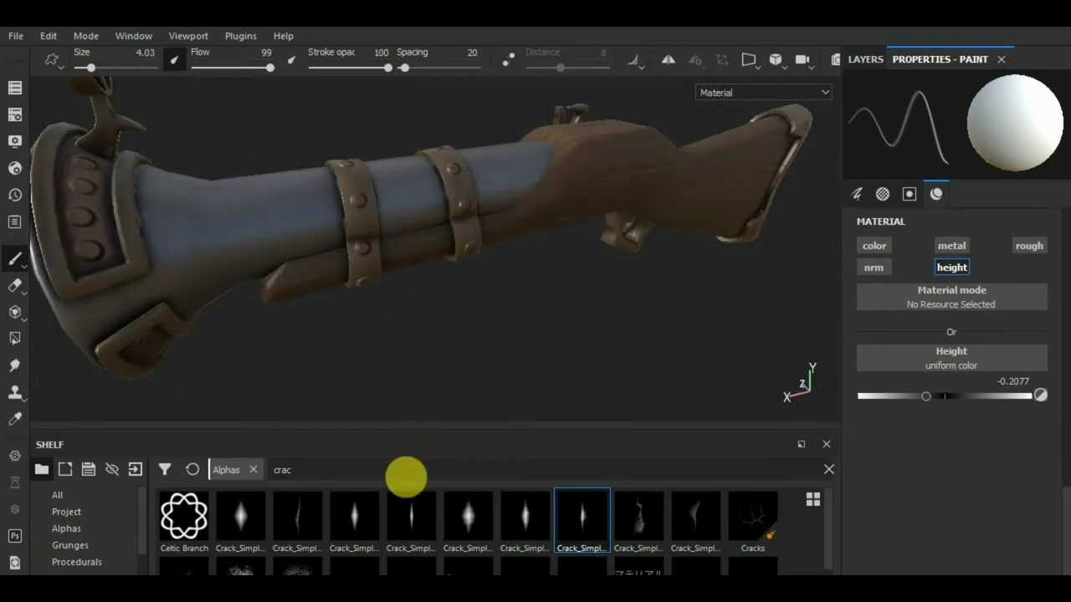
# Try different Crack_Simple alphas for the height brush, settling on a thinner crack
pyautogui.click(456, 520)
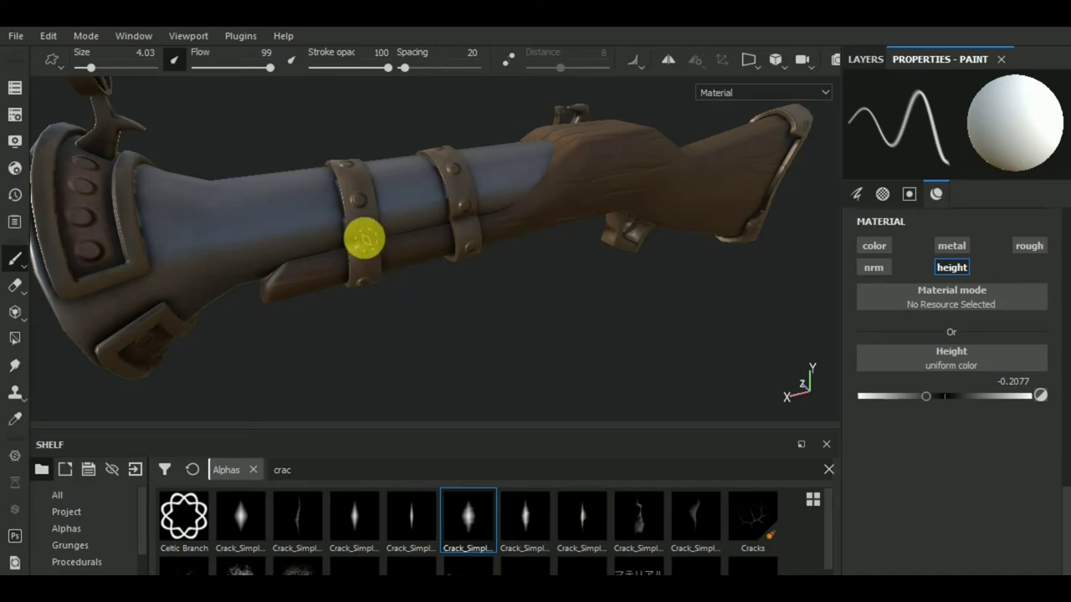
pyautogui.scroll(1, 348, 224)
pyautogui.keyDown('alt'); pyautogui.keyDown('shift'); pyautogui.moveTo(472, 294); pyautogui.dragTo(454, 287); pyautogui.keyUp('shift'); pyautogui.keyUp('alt')
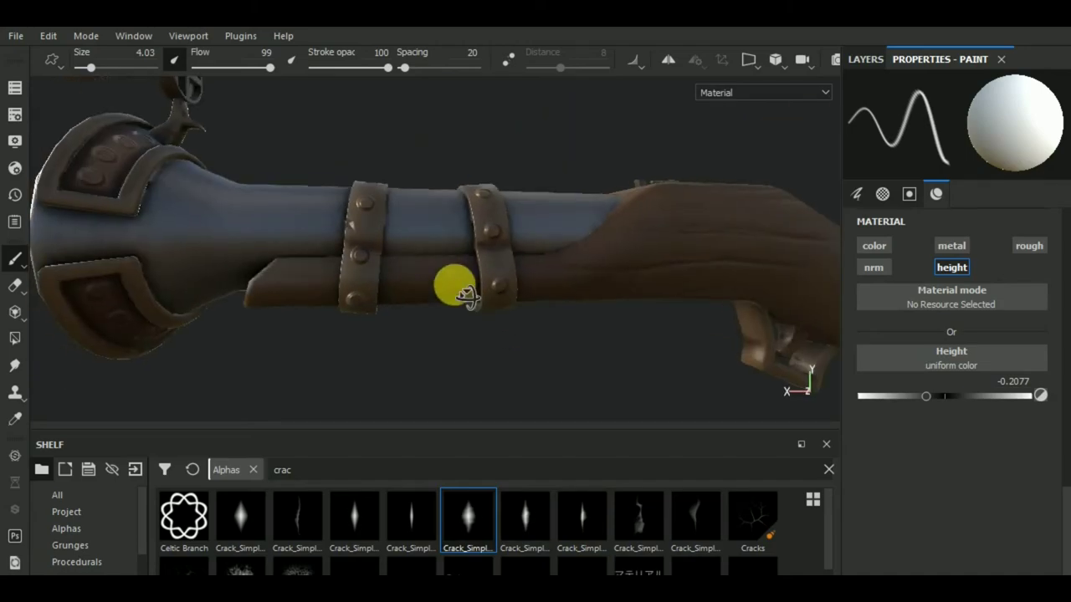
pyautogui.click(407, 524)
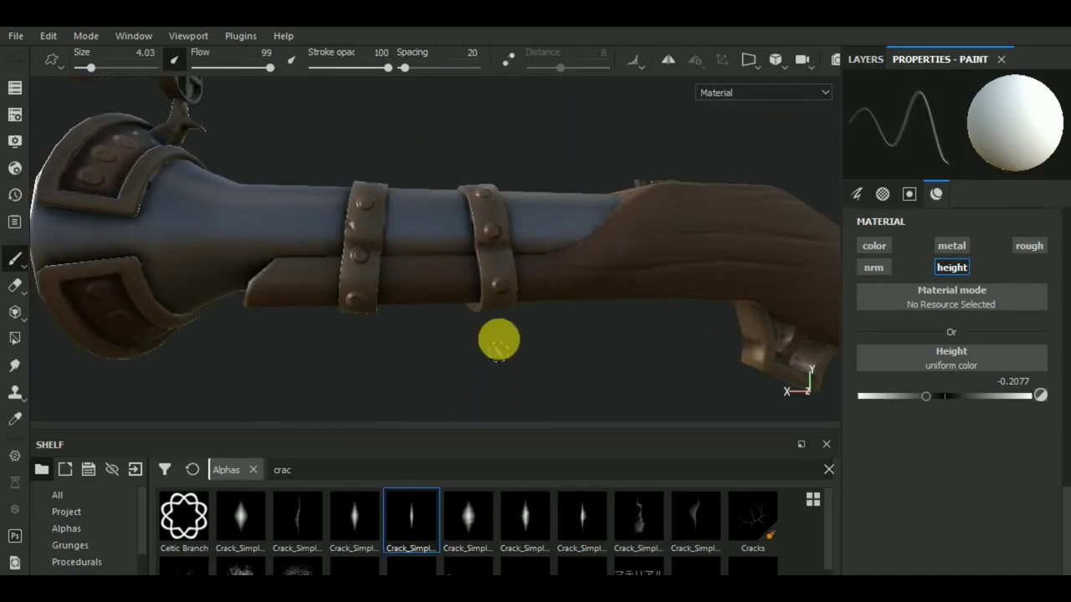
pyautogui.scroll(2, 498, 335)
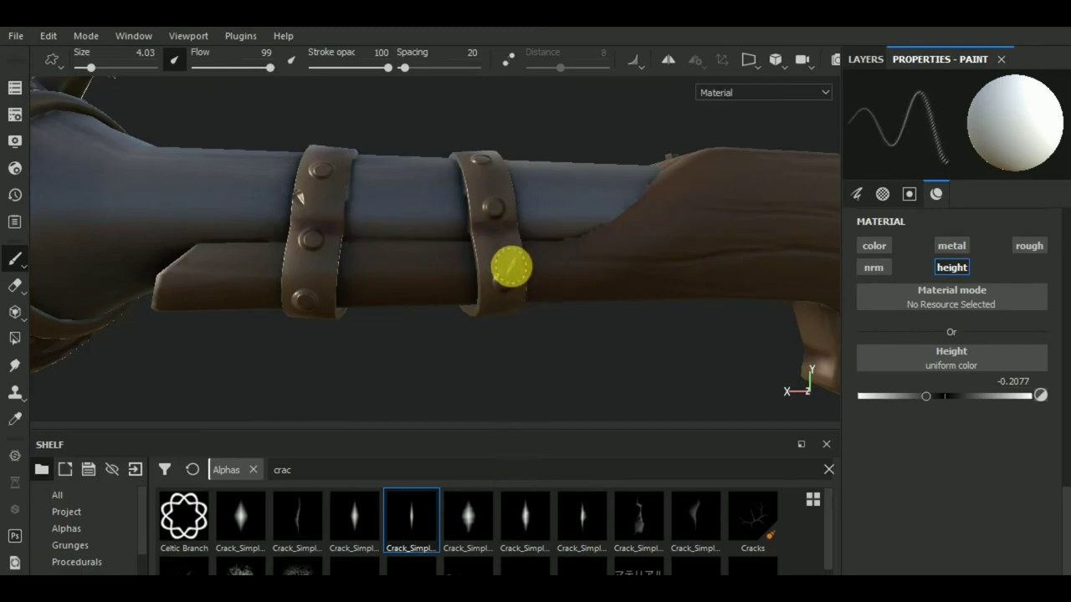
pyautogui.scroll(-1, 617, 318)
pyautogui.scroll(-3, 502, 335)
# Turn the gun to three-quarter and side views of the muzzle
pyautogui.moveTo(438, 346)
pyautogui.keyDown('alt'); pyautogui.mouseDown()
pyautogui.moveTo(485, 318)
pyautogui.moveTo(416, 305)
pyautogui.mouseUp(); pyautogui.keyUp('alt')
pyautogui.scroll(2, 416, 306)
pyautogui.scroll(1, 399, 296)
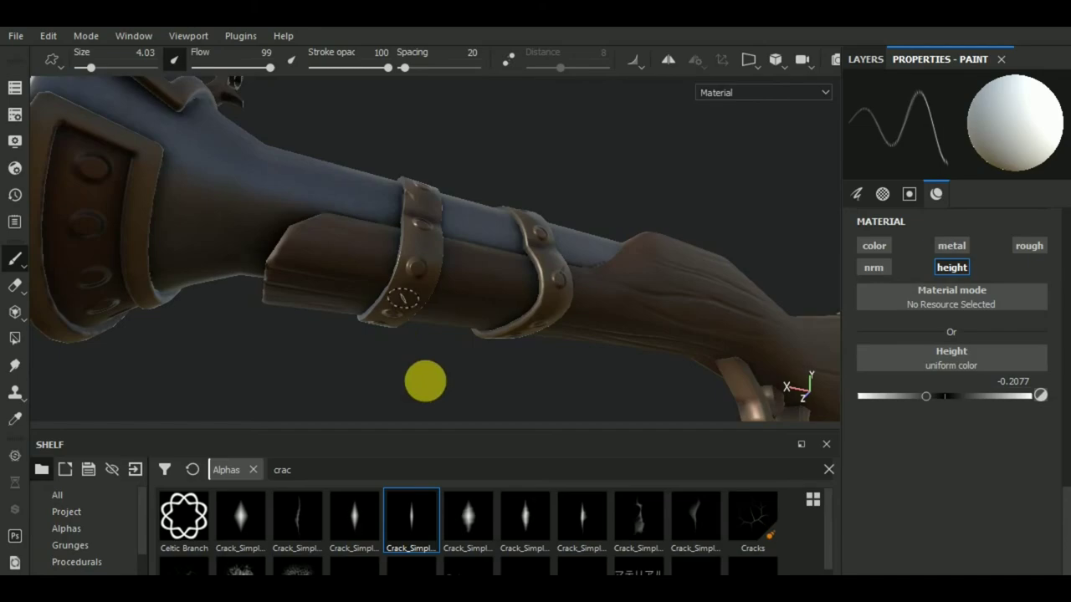
pyautogui.scroll(-3, 469, 301)
pyautogui.scroll(-2, 502, 297)
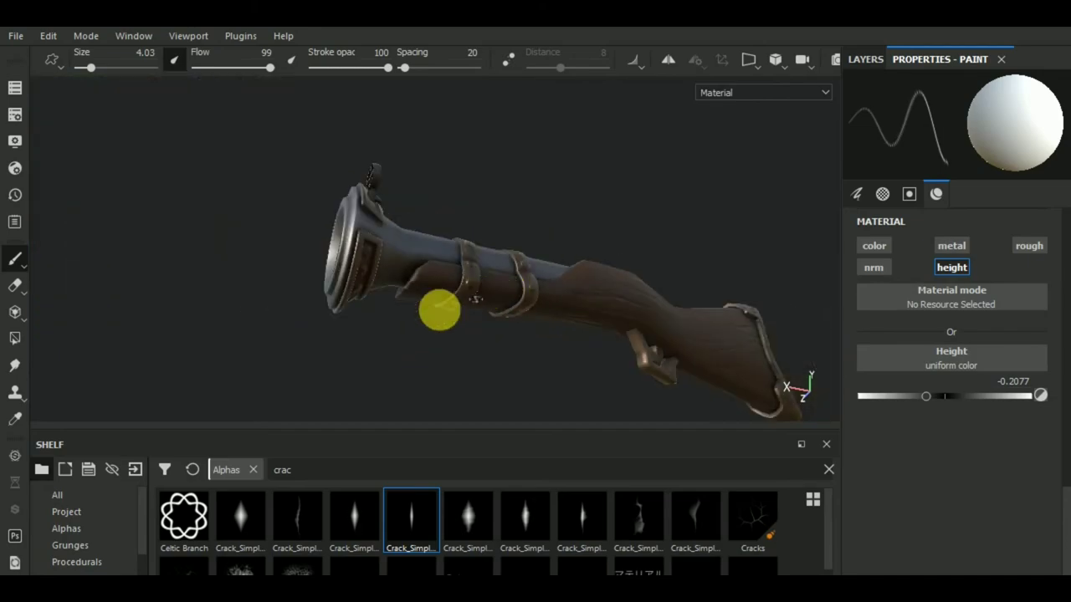
pyautogui.keyDown('alt'); pyautogui.moveTo(439, 310); pyautogui.dragTo(351, 376); pyautogui.keyUp('alt')
pyautogui.scroll(2, 359, 273)
pyautogui.scroll(1, 337, 254)
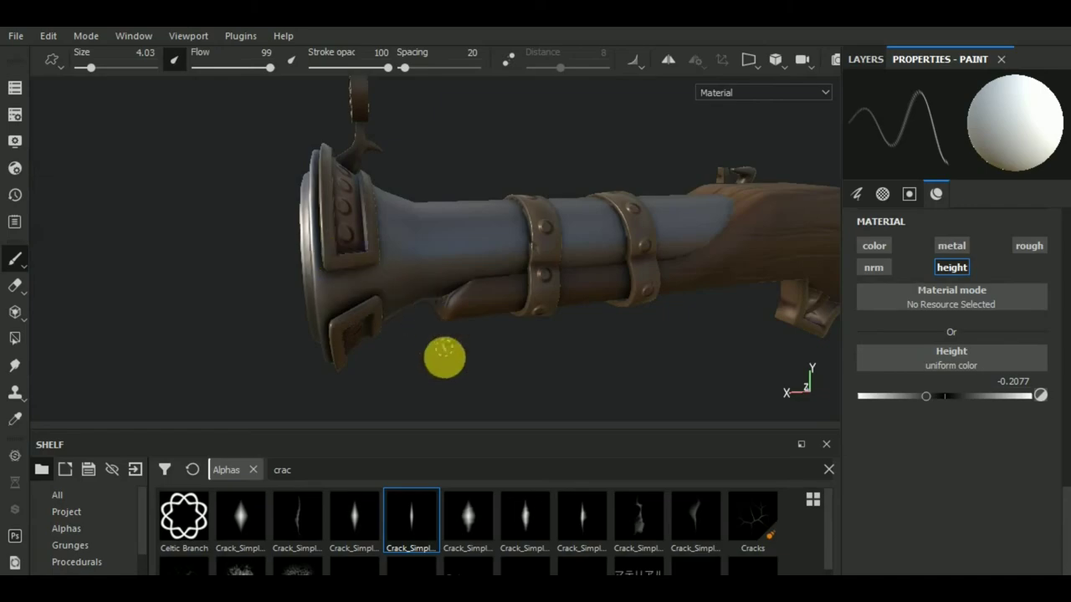
# Switch between the broader and thinner Crack_Simple alphas, framing the muzzle ring from the side
pyautogui.click(470, 517)
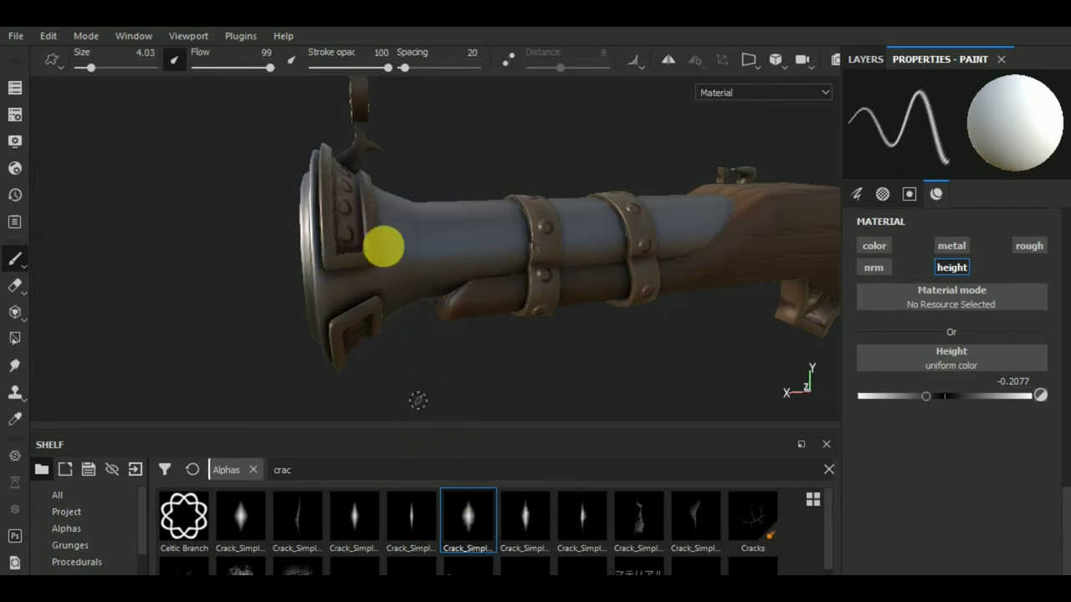
pyautogui.moveTo(367, 201)
pyautogui.keyDown('alt'); pyautogui.mouseDown()
pyautogui.moveTo(471, 242)
pyautogui.moveTo(229, 260)
pyautogui.moveTo(731, 268)
pyautogui.moveTo(786, 255)
pyautogui.moveTo(246, 245)
pyautogui.moveTo(607, 272)
pyautogui.mouseUp(); pyautogui.keyUp('alt')
pyautogui.keyDown('alt'); pyautogui.moveTo(567, 302); pyautogui.dragTo(468, 306); pyautogui.keyUp('alt')
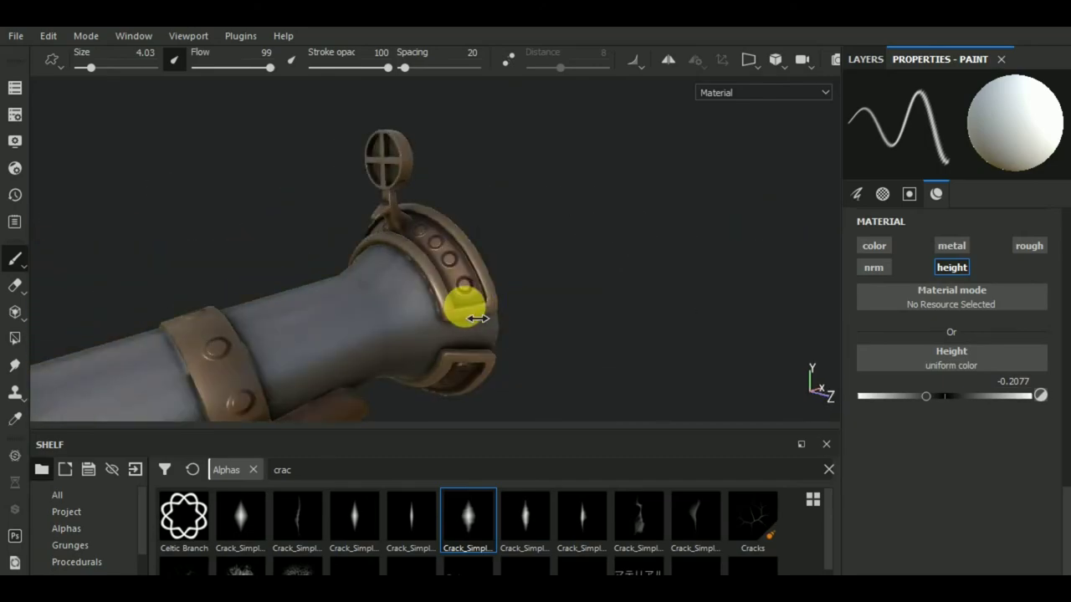
pyautogui.scroll(2, 471, 304)
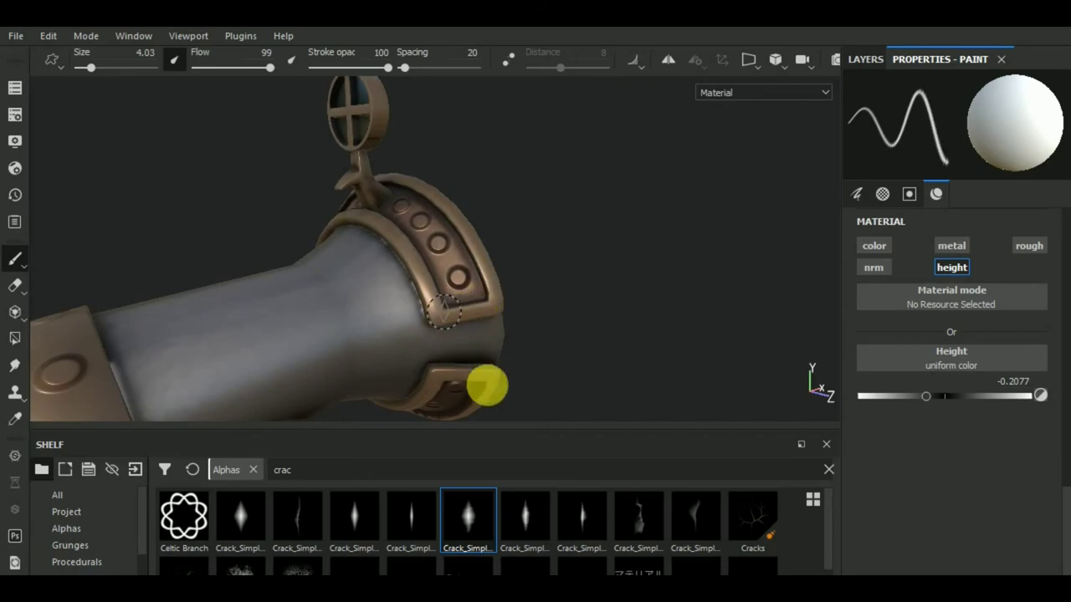
pyautogui.click(411, 518)
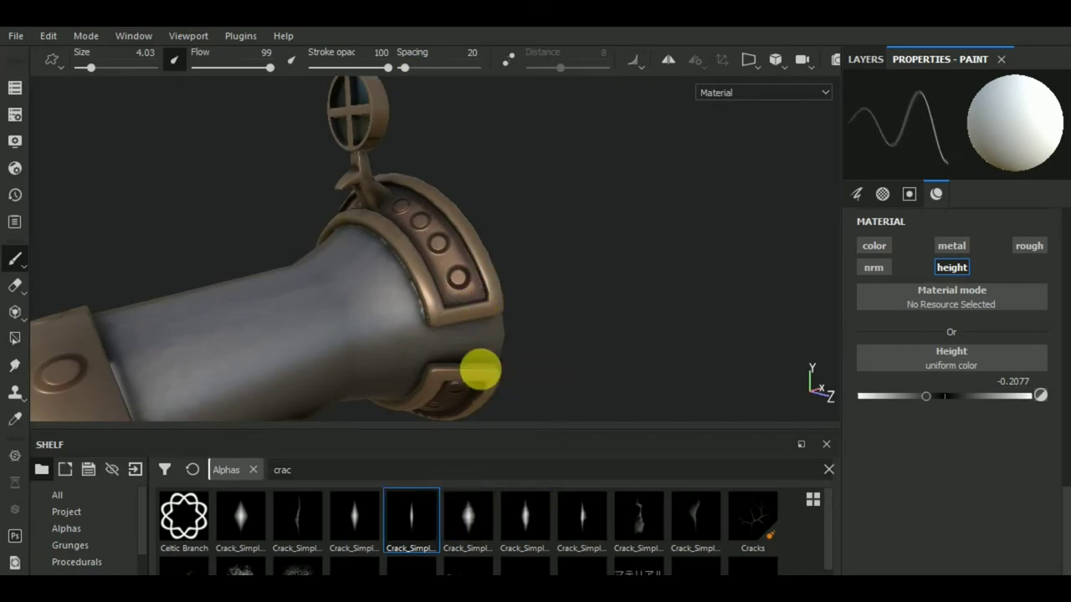
pyautogui.keyDown('alt'); pyautogui.moveTo(609, 371); pyautogui.dragTo(442, 327); pyautogui.keyUp('alt')
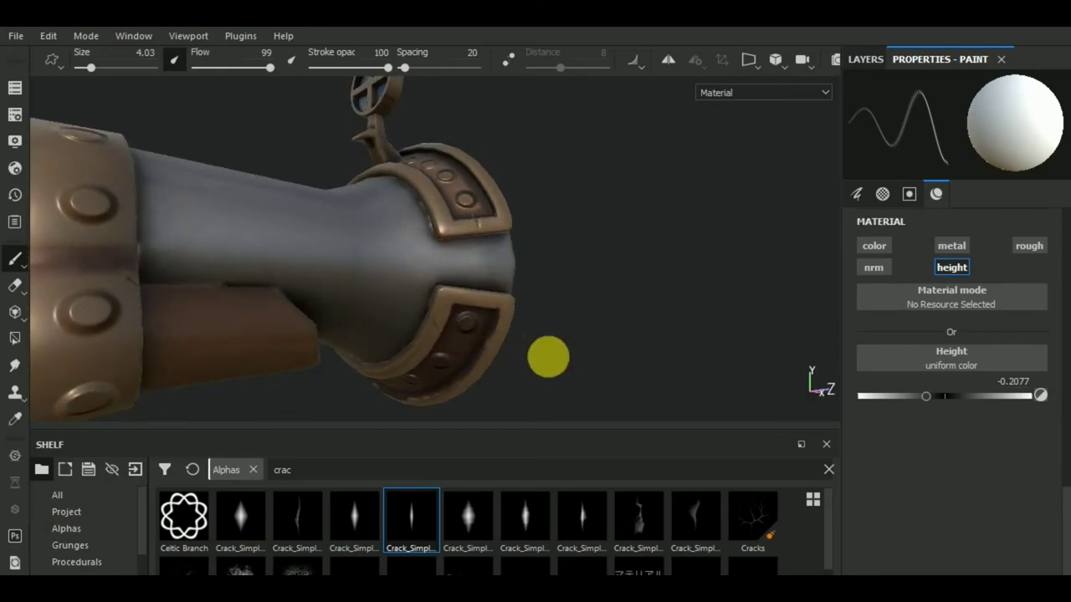
pyautogui.keyDown('alt'); pyautogui.moveTo(548, 358); pyautogui.dragTo(583, 329); pyautogui.keyUp('alt')
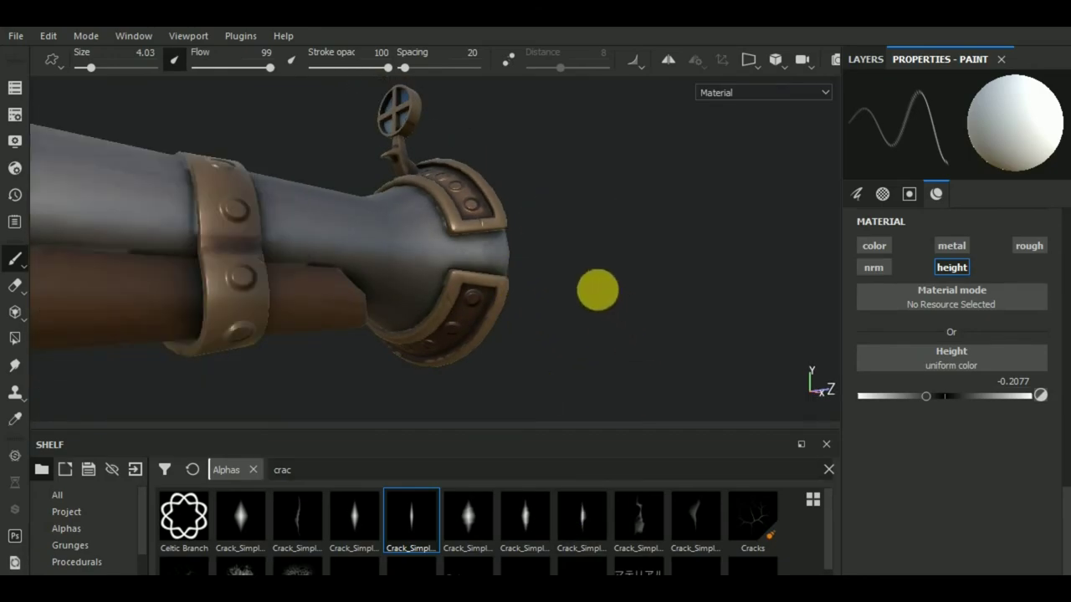
# Paint a straight-line crack into the height of the lower muzzle band
pyautogui.press('shift')
pyautogui.keyDown('shift'); pyautogui.click(586, 337); pyautogui.keyUp('shift')
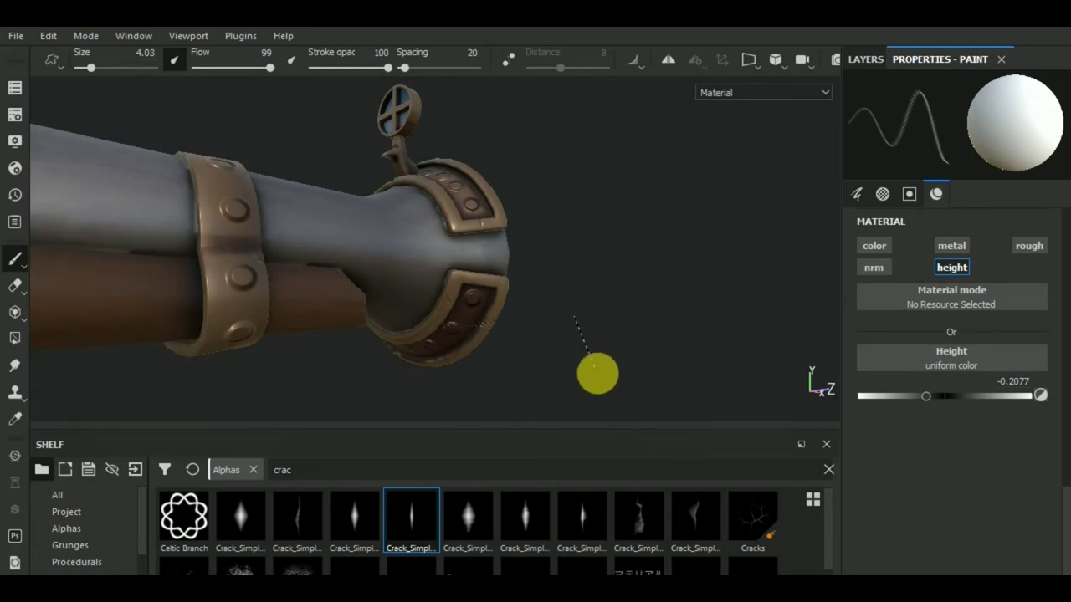
pyautogui.press('shift')
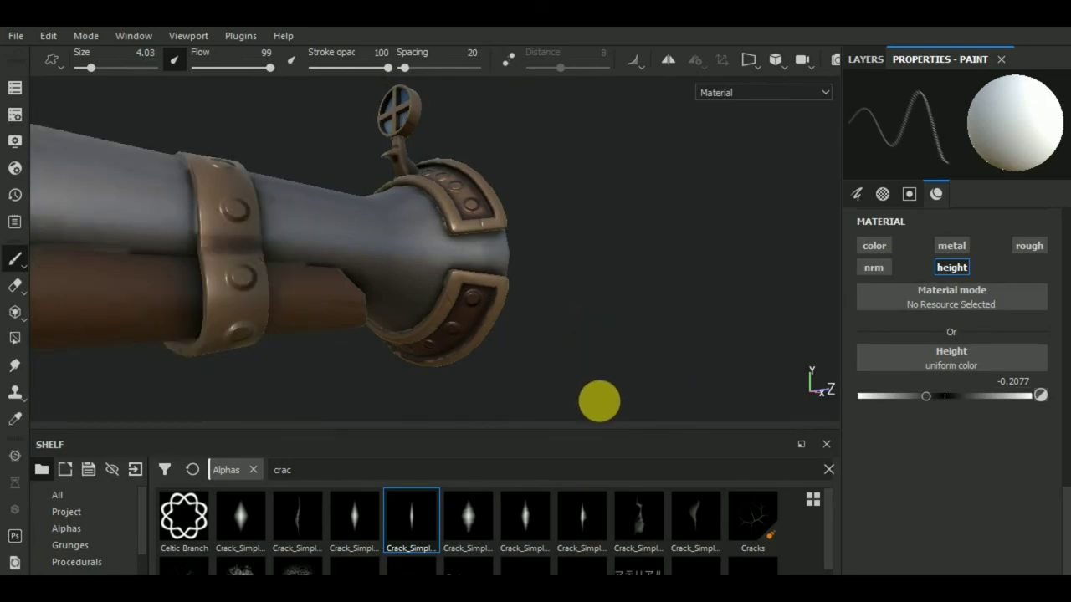
pyautogui.scroll(2, 487, 280)
pyautogui.scroll(2, 494, 282)
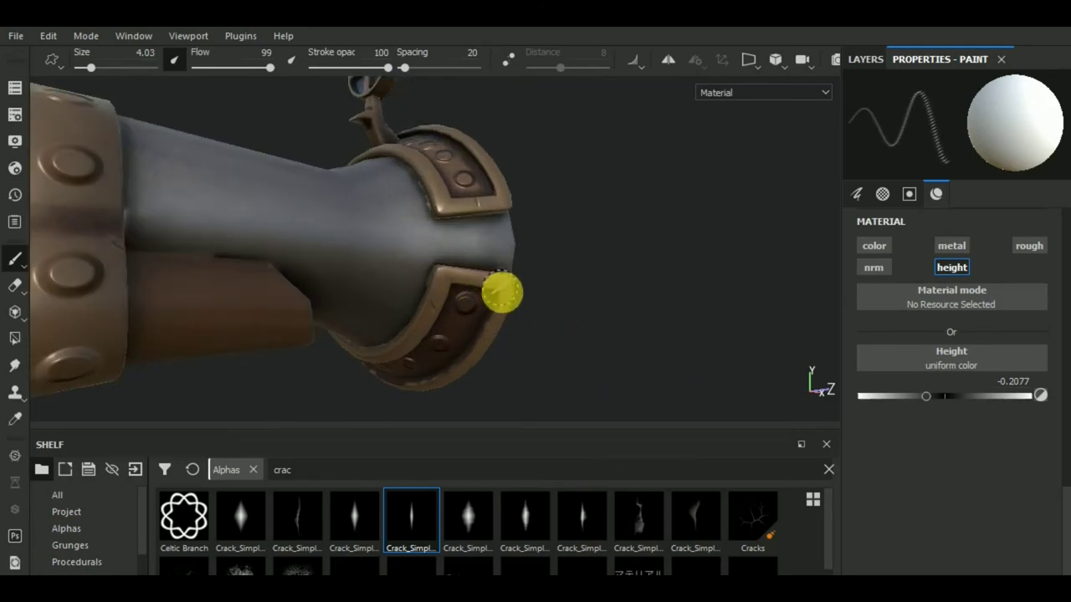
pyautogui.moveTo(569, 352); pyautogui.dragTo(581, 341)
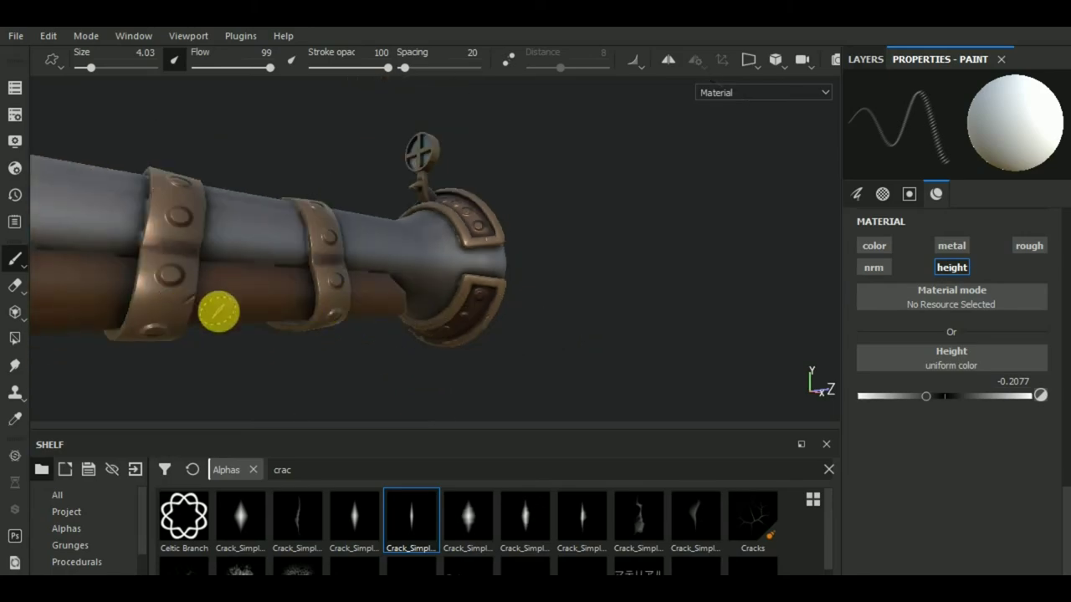
pyautogui.scroll(-2, 219, 312)
pyautogui.scroll(-3, 251, 308)
pyautogui.scroll(-2, 263, 306)
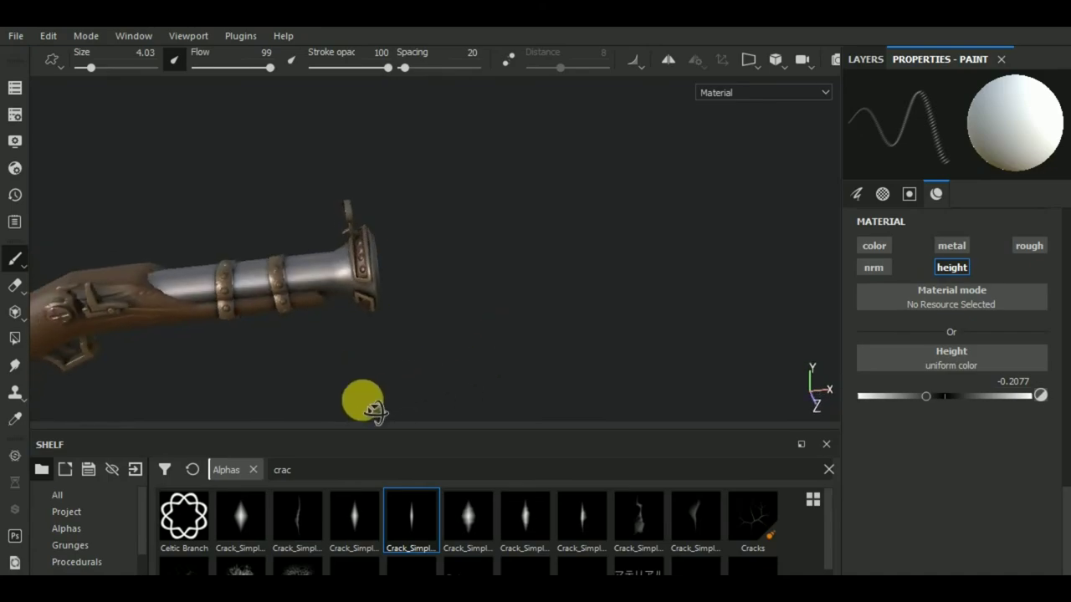
pyautogui.moveTo(374, 410); pyautogui.dragTo(478, 390, button='middle')
# Move the height brush from the broader crack alpha to another Crack_Simple alpha
pyautogui.scroll(2, 394, 298)
pyautogui.scroll(2, 398, 299)
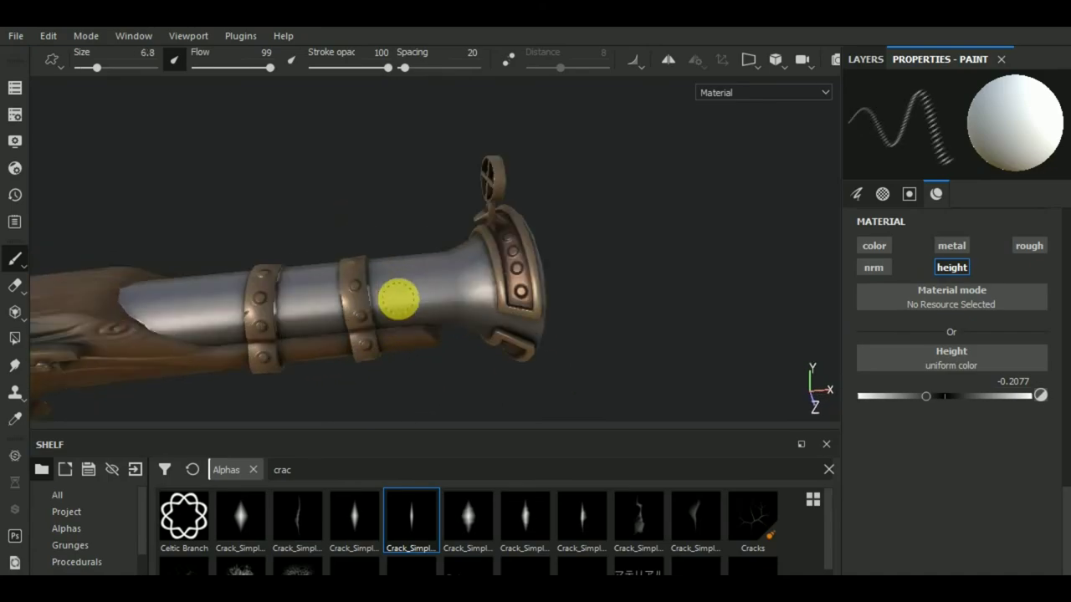
pyautogui.moveTo(490, 342)
pyautogui.mouseDown()
pyautogui.moveTo(461, 371)
pyautogui.moveTo(567, 383)
pyautogui.mouseUp()
pyautogui.click(469, 519)
pyautogui.moveTo(457, 351); pyautogui.dragTo(449, 320)
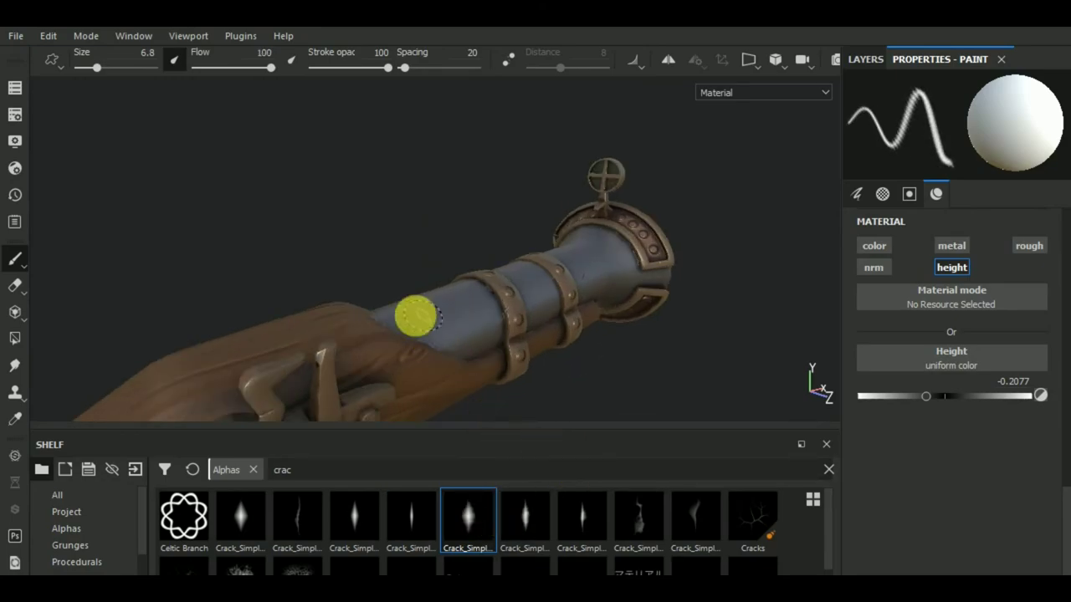
pyautogui.keyDown('alt'); pyautogui.moveTo(379, 316); pyautogui.dragTo(303, 403); pyautogui.keyUp('alt')
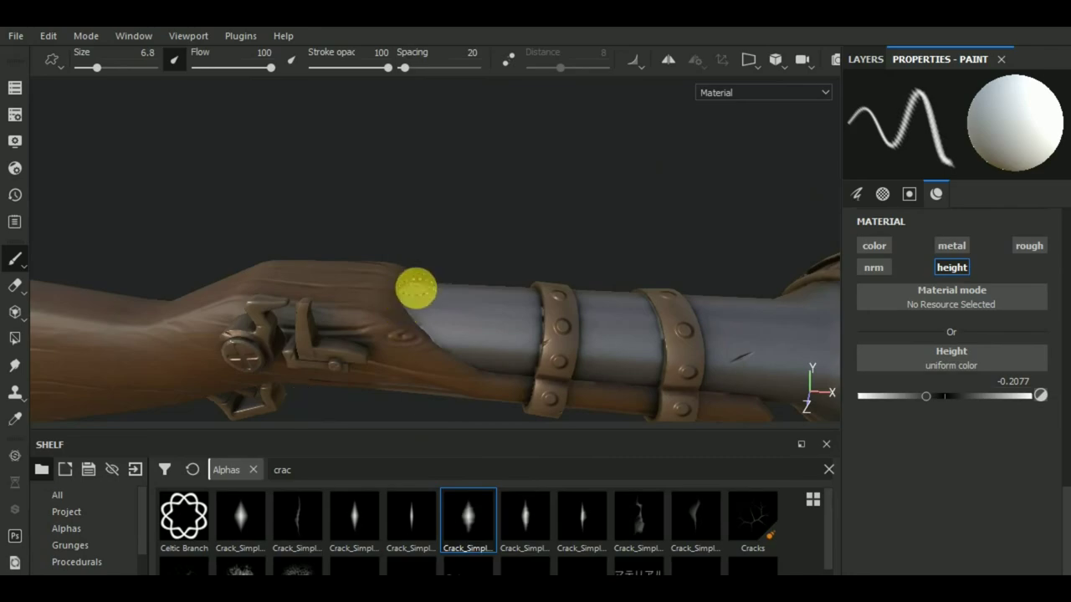
pyautogui.moveTo(472, 299)
pyautogui.keyDown('alt'); pyautogui.mouseDown()
pyautogui.moveTo(461, 287)
pyautogui.moveTo(328, 318)
pyautogui.moveTo(388, 306)
pyautogui.moveTo(442, 314)
pyautogui.moveTo(444, 258)
pyautogui.moveTo(426, 244)
pyautogui.moveTo(479, 288)
pyautogui.mouseUp(); pyautogui.keyUp('alt')
pyautogui.click(524, 515)
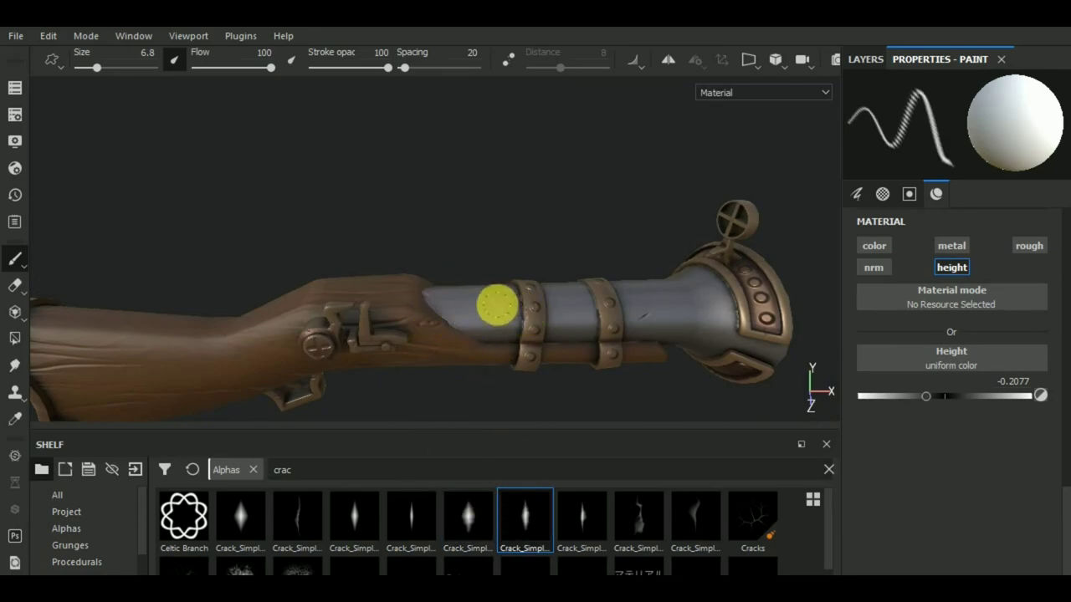
pyautogui.moveTo(499, 327)
pyautogui.keyDown('alt'); pyautogui.mouseDown()
pyautogui.moveTo(540, 370)
pyautogui.moveTo(676, 378)
pyautogui.moveTo(469, 331)
pyautogui.moveTo(344, 349)
pyautogui.mouseUp(); pyautogui.keyUp('alt')
# Replace the crack alpha with the round Shape alpha and deepen height to -0.5362
pyautogui.keyDown('alt'); pyautogui.moveTo(314, 327); pyautogui.dragTo(335, 307); pyautogui.keyUp('alt')
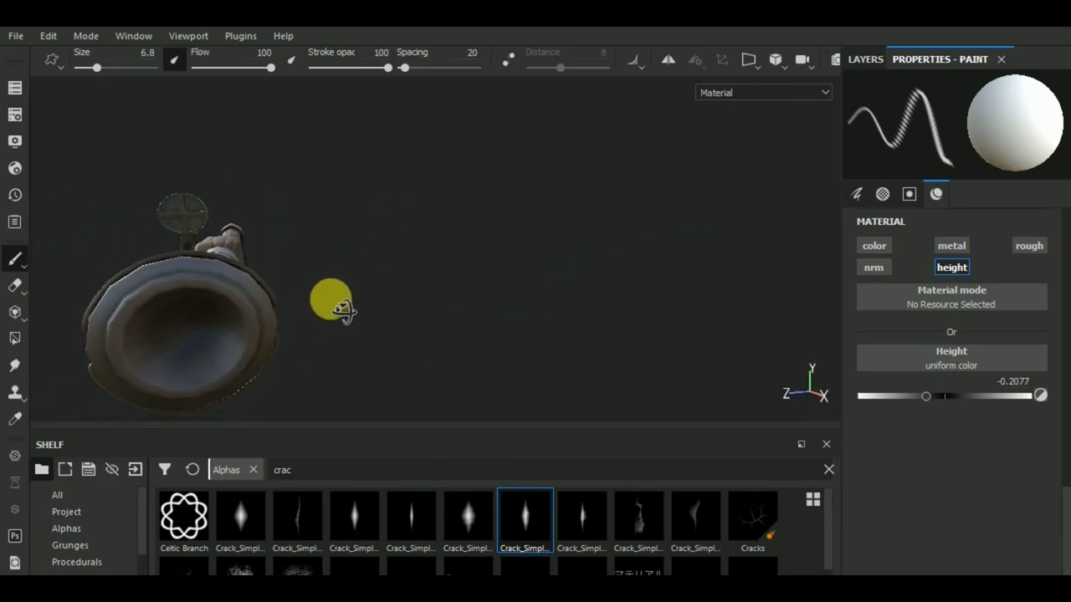
pyautogui.scroll(5, 944, 316)
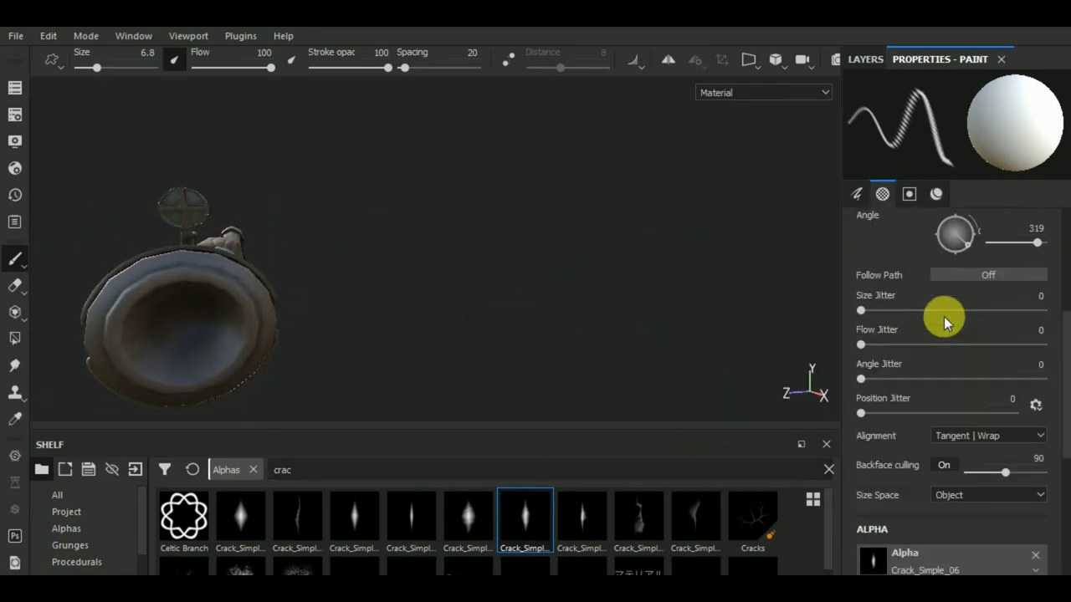
pyautogui.scroll(-3, 957, 423)
pyautogui.click(978, 395)
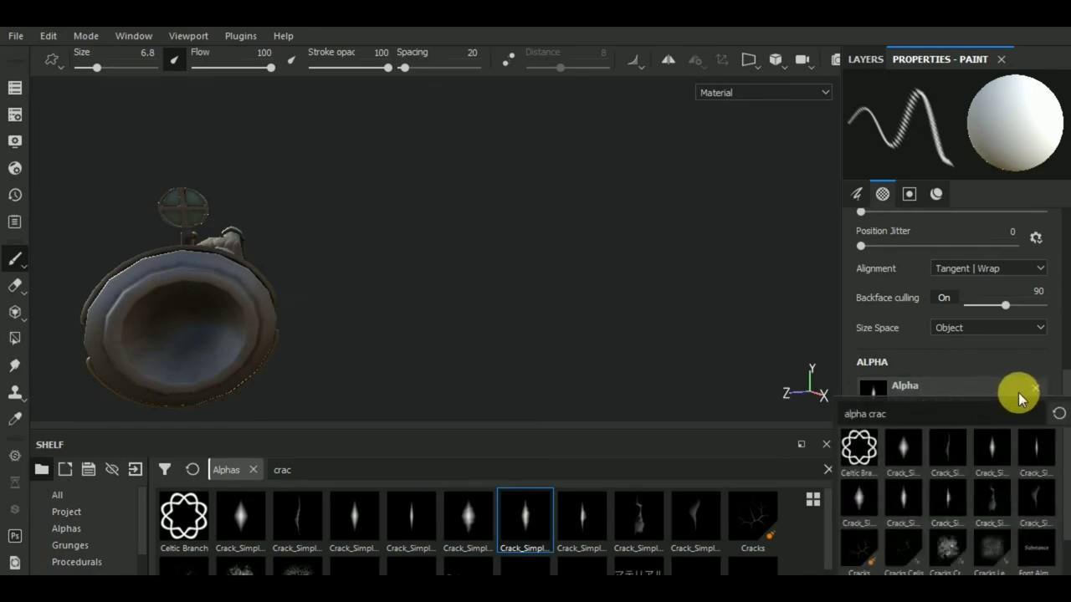
pyautogui.click(1034, 387)
pyautogui.click(1035, 387)
pyautogui.click(969, 390)
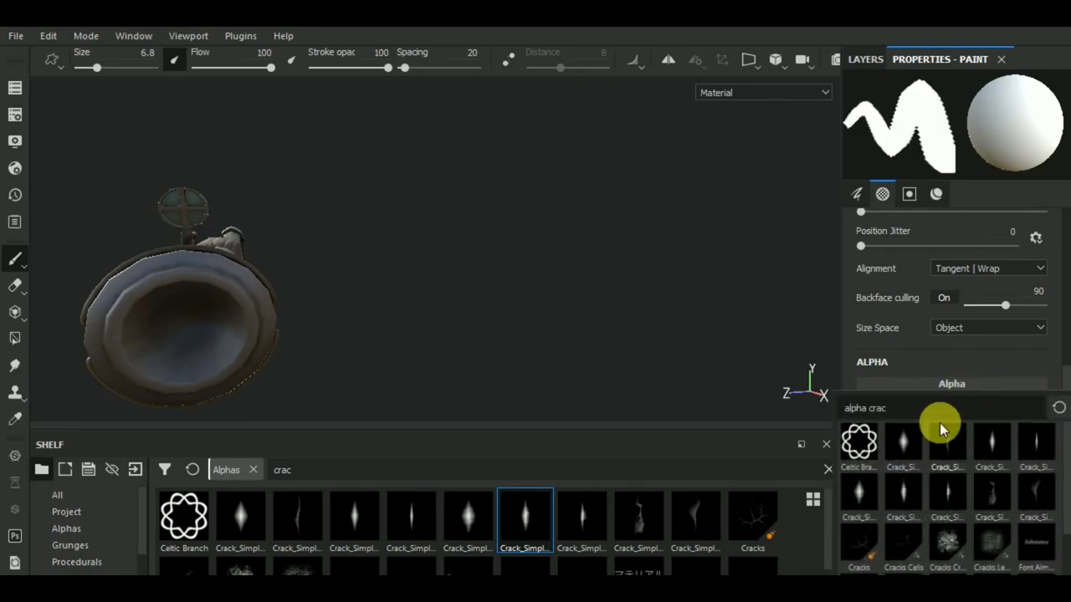
pyautogui.write('s')
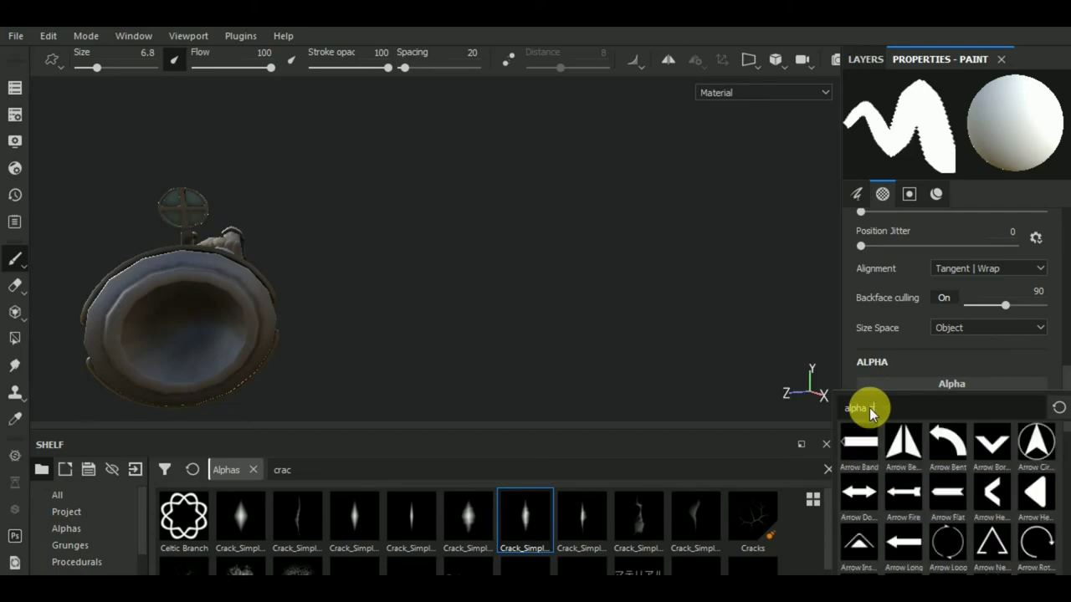
pyautogui.write('hap')
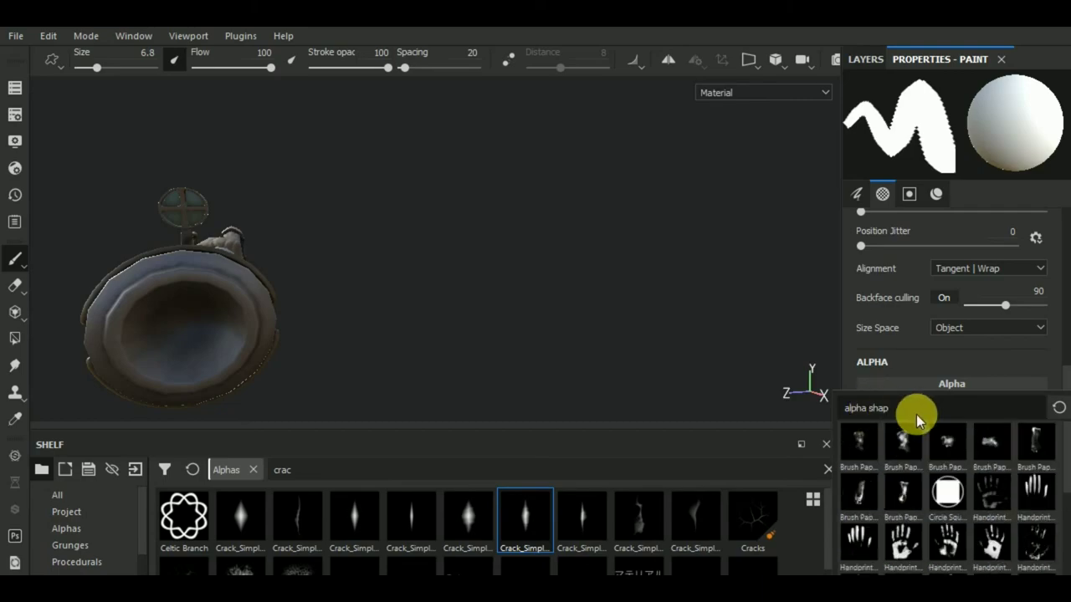
pyautogui.write('e')
pyautogui.click(985, 490)
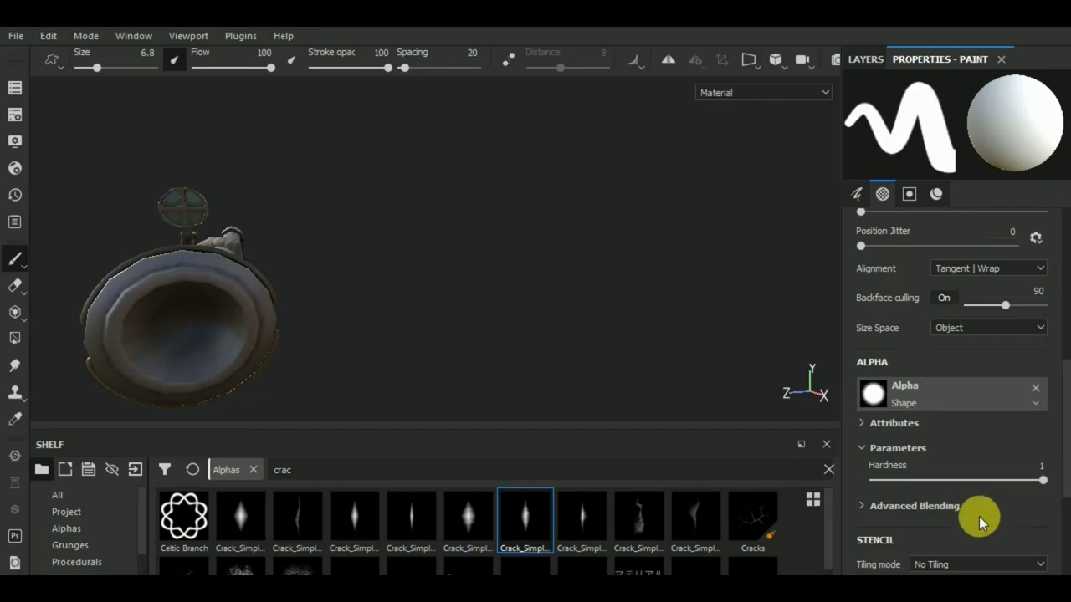
pyautogui.scroll(-5, 979, 517)
pyautogui.click(897, 472)
# Resize the round brush to 14.5, set alpha hardness 0.66 and height -1
pyautogui.moveTo(455, 367)
pyautogui.keyDown('alt'); pyautogui.mouseDown()
pyautogui.moveTo(562, 331)
pyautogui.moveTo(504, 341)
pyautogui.moveTo(558, 343)
pyautogui.mouseUp(); pyautogui.keyUp('alt')
pyautogui.press('f')
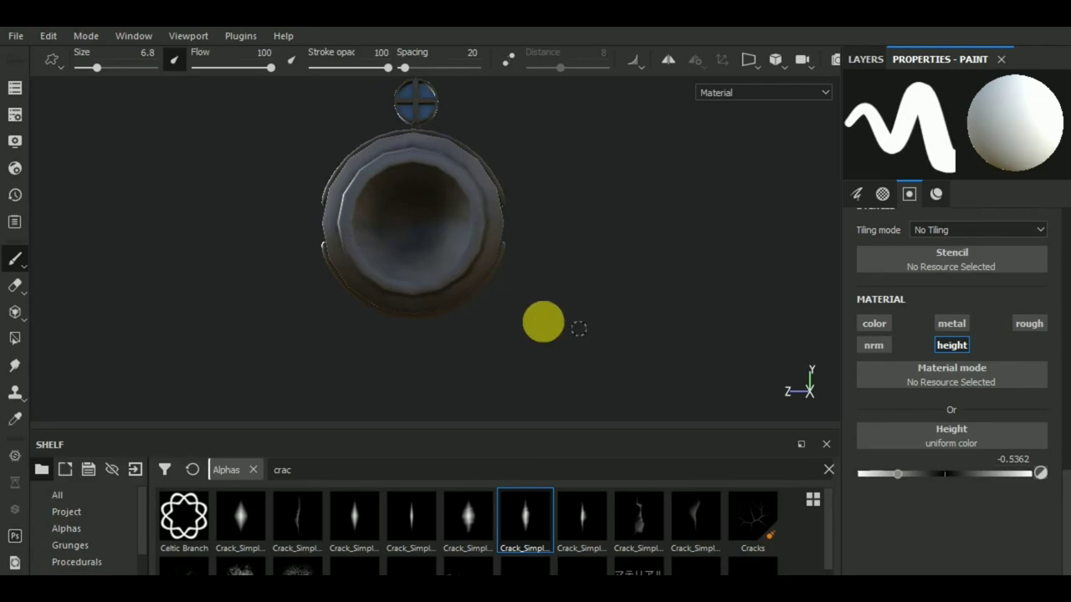
pyautogui.keyDown('ctrl'); pyautogui.moveTo(393, 227); pyautogui.dragTo(407, 227, button='right'); pyautogui.keyUp('ctrl')
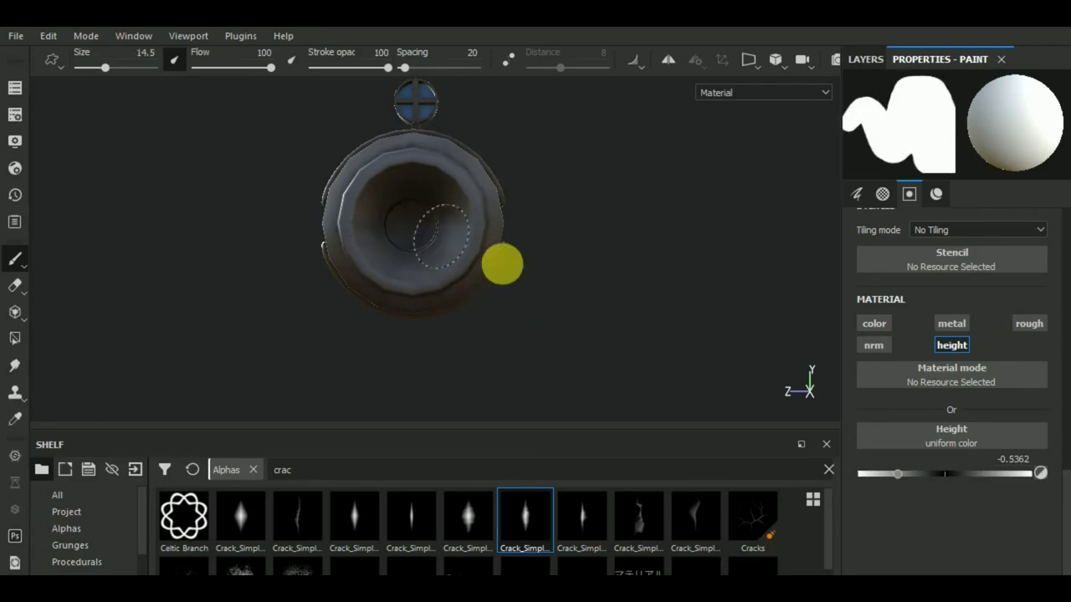
pyautogui.scroll(3, 970, 439)
pyautogui.scroll(3, 937, 455)
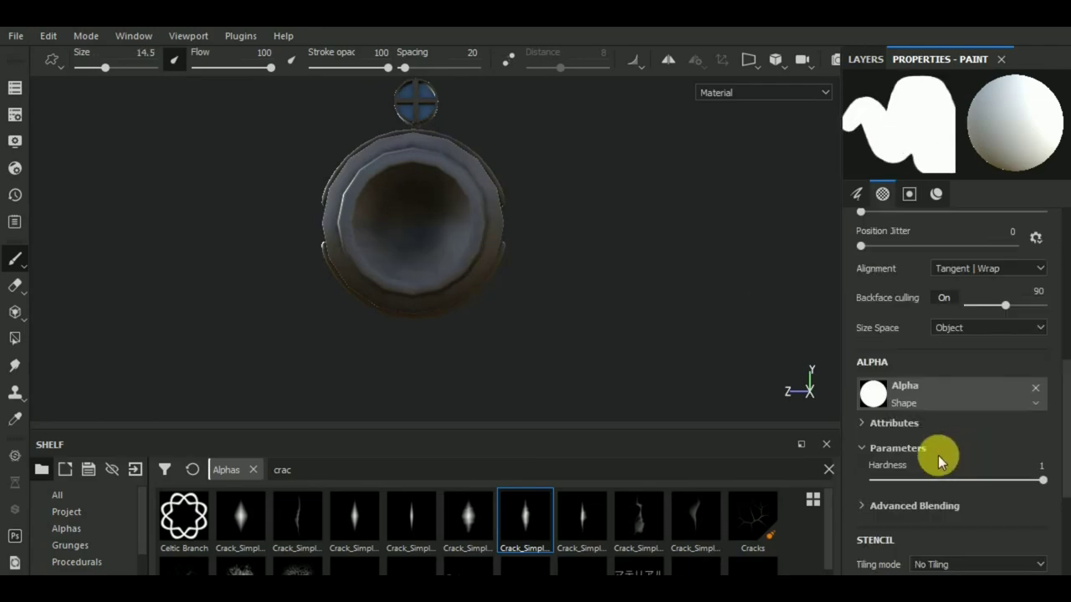
pyautogui.moveTo(970, 480); pyautogui.dragTo(904, 481)
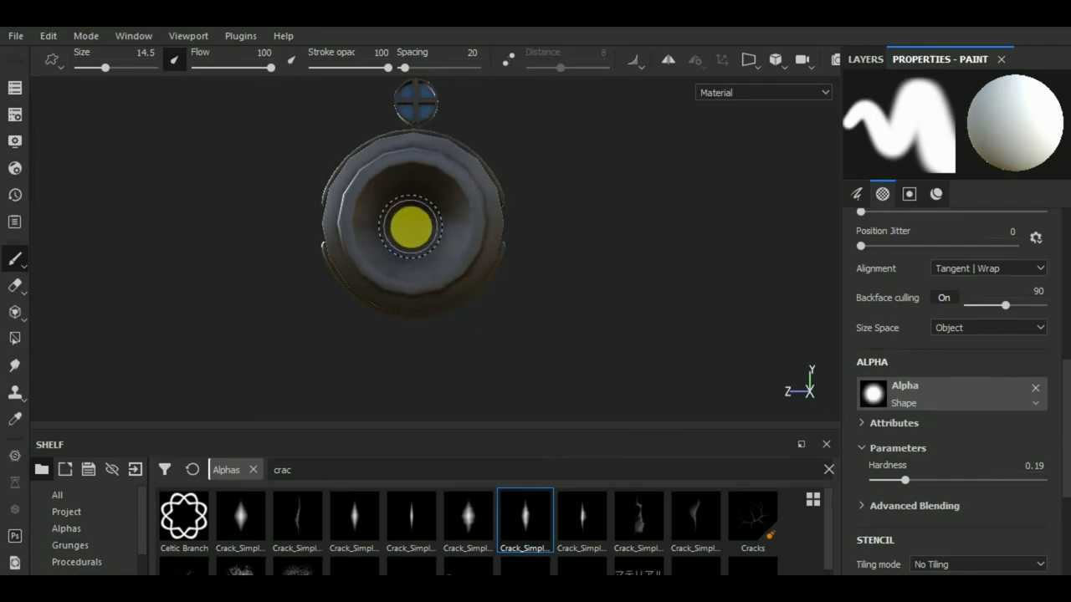
pyautogui.click(947, 479)
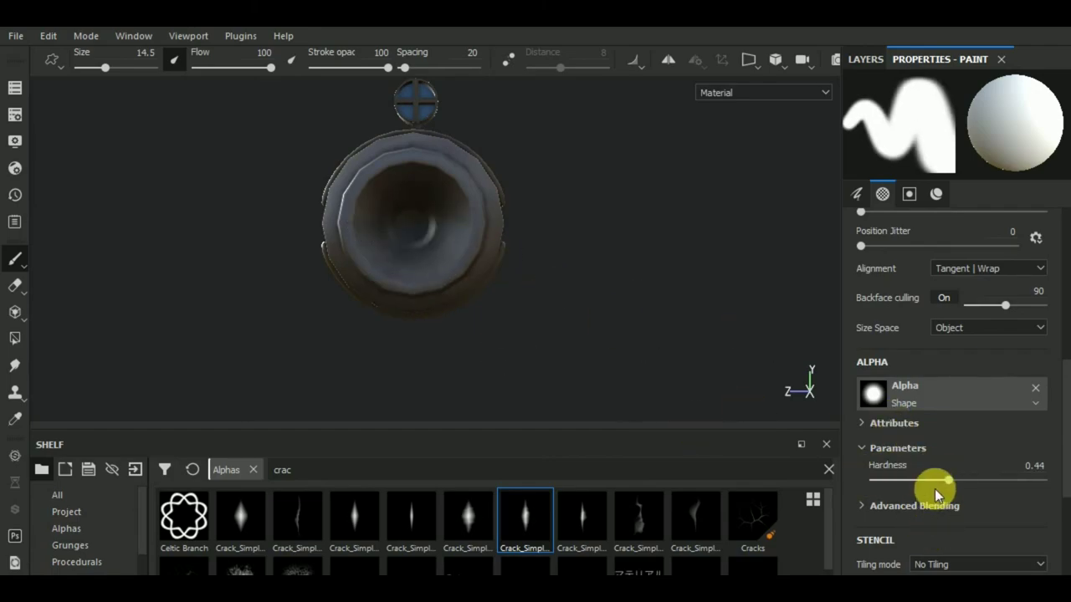
pyautogui.scroll(-5, 934, 485)
pyautogui.moveTo(888, 476); pyautogui.dragTo(847, 471)
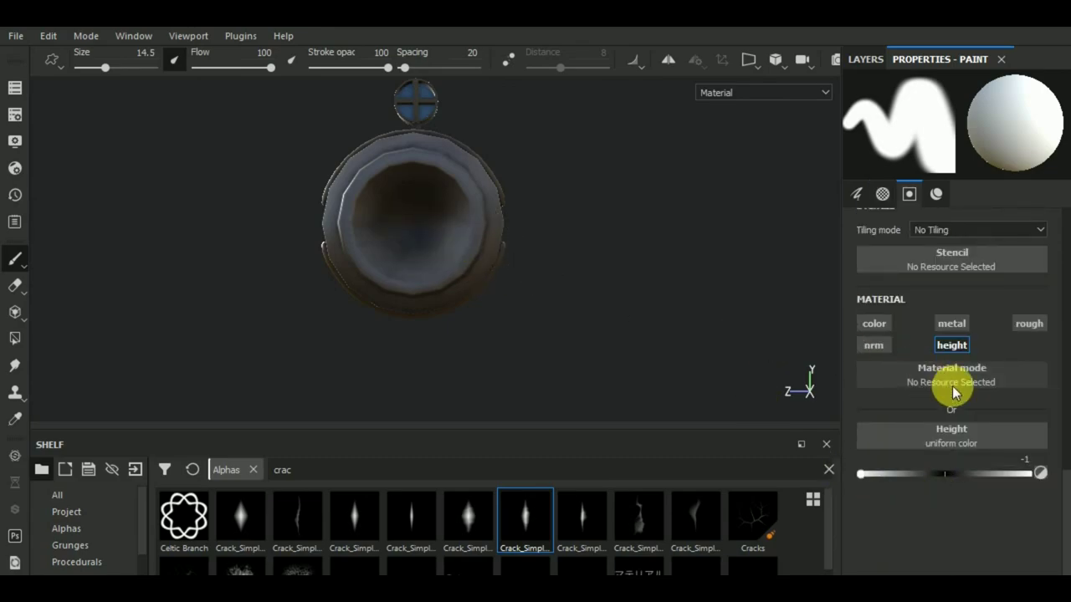
pyautogui.scroll(3, 952, 386)
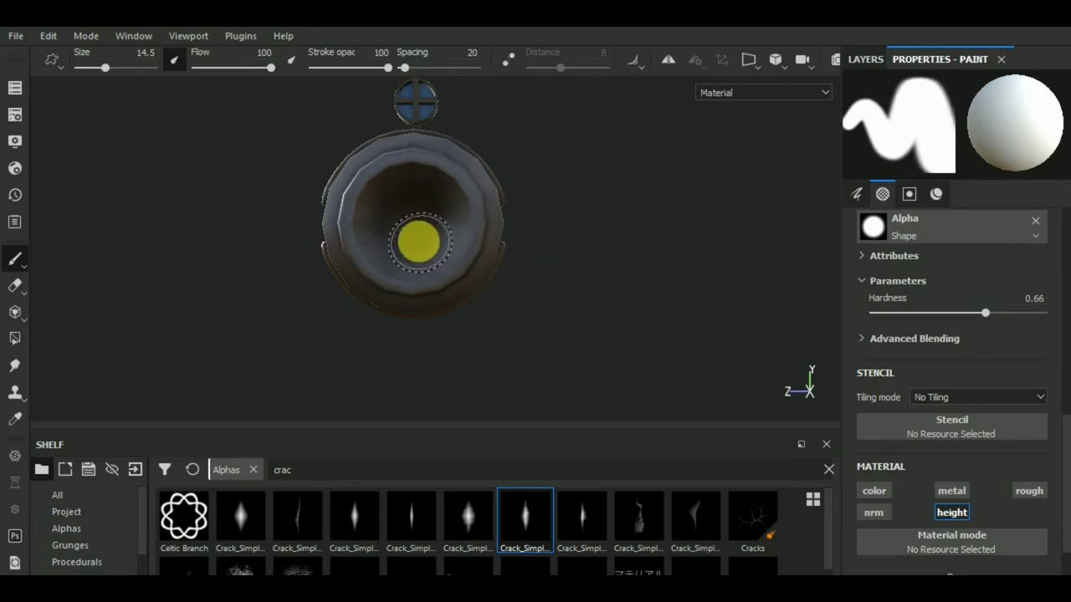
# Set the brush alpha back to Crack_Simple_04 at size 10.29
pyautogui.moveTo(528, 326)
pyautogui.keyDown('alt'); pyautogui.mouseDown()
pyautogui.moveTo(707, 373)
pyautogui.moveTo(513, 318)
pyautogui.mouseUp(); pyautogui.keyUp('alt')
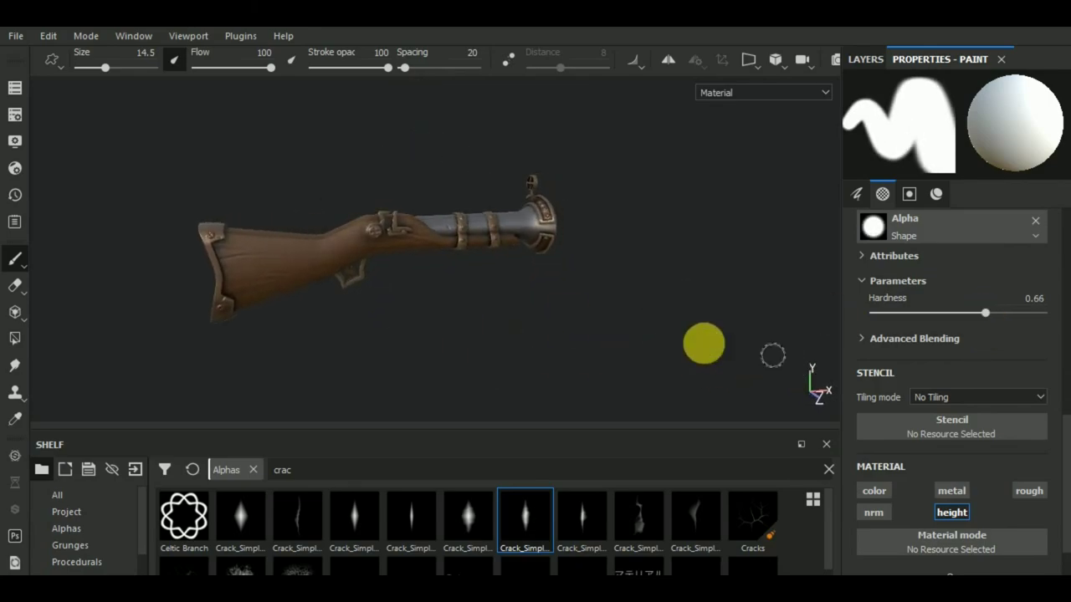
pyautogui.scroll(3, 261, 301)
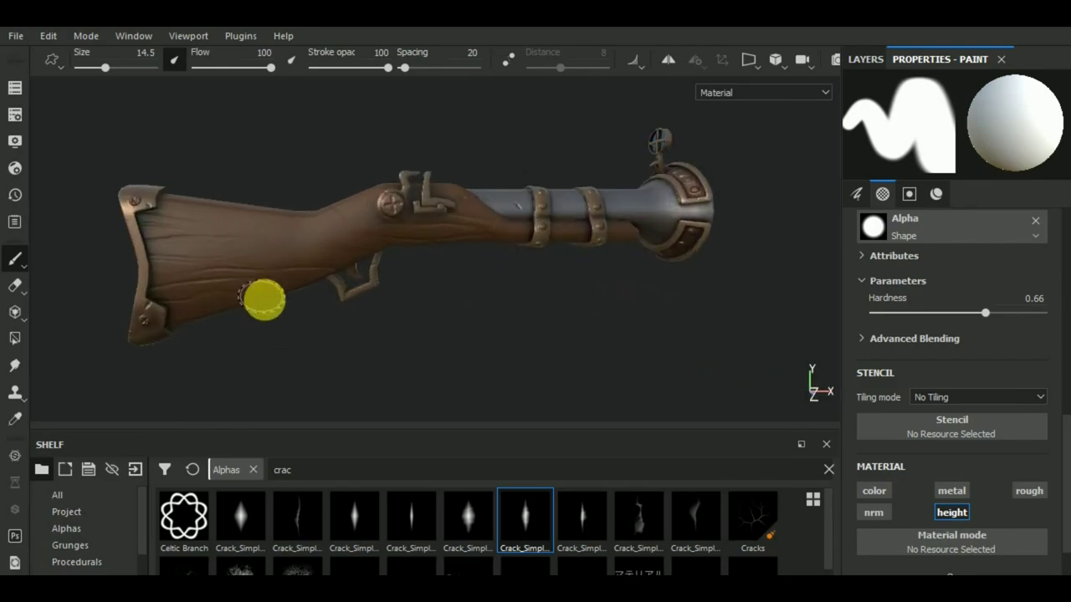
pyautogui.click(418, 525)
pyautogui.scroll(1, 249, 270)
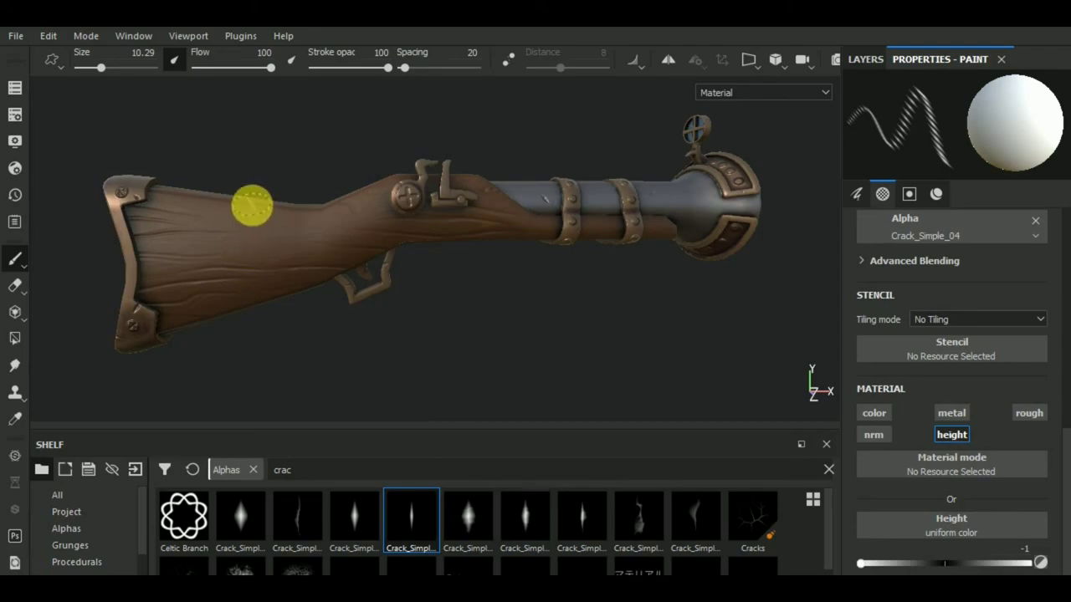
# Orbit around the barrel end and enlarge the 3D viewport by shrinking the Shelf
pyautogui.moveTo(262, 214)
pyautogui.keyDown('alt'); pyautogui.mouseDown()
pyautogui.moveTo(335, 304)
pyautogui.moveTo(342, 259)
pyautogui.moveTo(358, 273)
pyautogui.moveTo(418, 262)
pyautogui.mouseUp(); pyautogui.keyUp('alt')
pyautogui.scroll(1, 418, 263)
pyautogui.moveTo(470, 311)
pyautogui.keyDown('alt'); pyautogui.mouseDown()
pyautogui.moveTo(481, 306)
pyautogui.moveTo(394, 387)
pyautogui.moveTo(623, 427)
pyautogui.moveTo(610, 443)
pyautogui.moveTo(518, 359)
pyautogui.moveTo(466, 438)
pyautogui.moveTo(495, 405)
pyautogui.moveTo(405, 337)
pyautogui.mouseUp(); pyautogui.keyUp('alt')
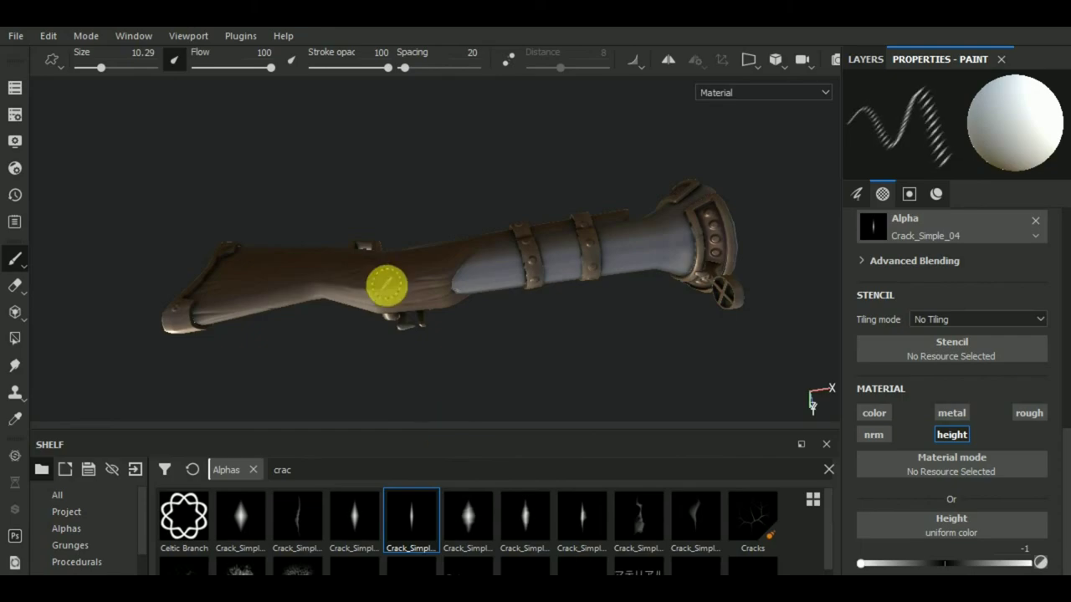
pyautogui.moveTo(498, 264)
pyautogui.keyDown('alt'); pyautogui.mouseDown()
pyautogui.moveTo(507, 254)
pyautogui.moveTo(473, 240)
pyautogui.moveTo(511, 149)
pyautogui.moveTo(654, 167)
pyautogui.moveTo(460, 130)
pyautogui.moveTo(441, 335)
pyautogui.moveTo(503, 328)
pyautogui.moveTo(548, 361)
pyautogui.mouseUp(); pyautogui.keyUp('alt')
pyautogui.scroll(2, 413, 271)
pyautogui.scroll(2, 404, 265)
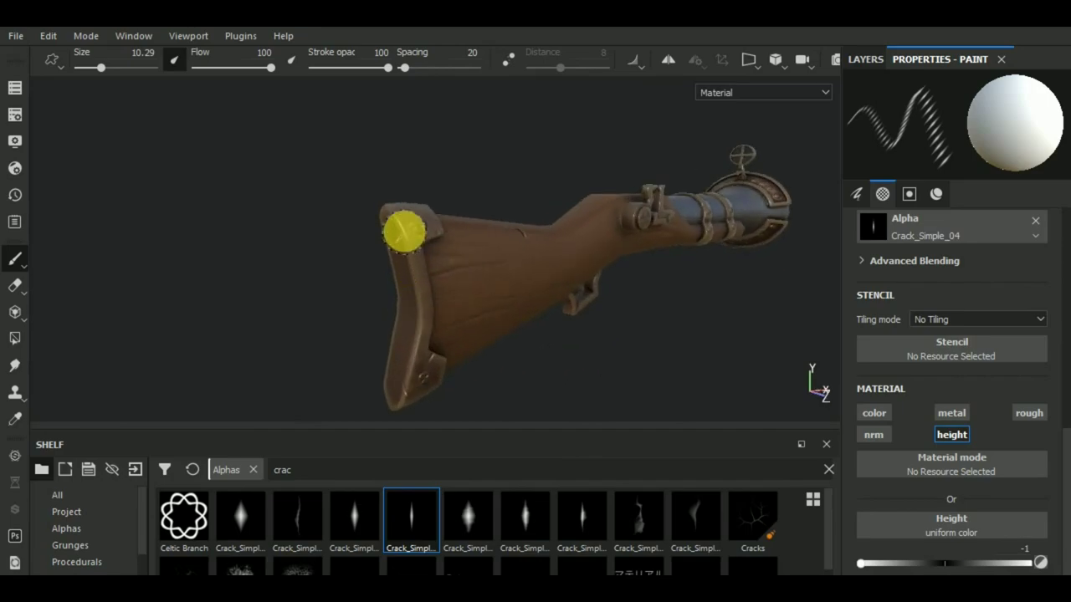
pyautogui.scroll(-2, 445, 274)
pyautogui.moveTo(454, 287)
pyautogui.keyDown('alt'); pyautogui.mouseDown()
pyautogui.moveTo(446, 337)
pyautogui.moveTo(504, 301)
pyautogui.moveTo(539, 345)
pyautogui.moveTo(513, 365)
pyautogui.moveTo(513, 356)
pyautogui.mouseUp(); pyautogui.keyUp('alt')
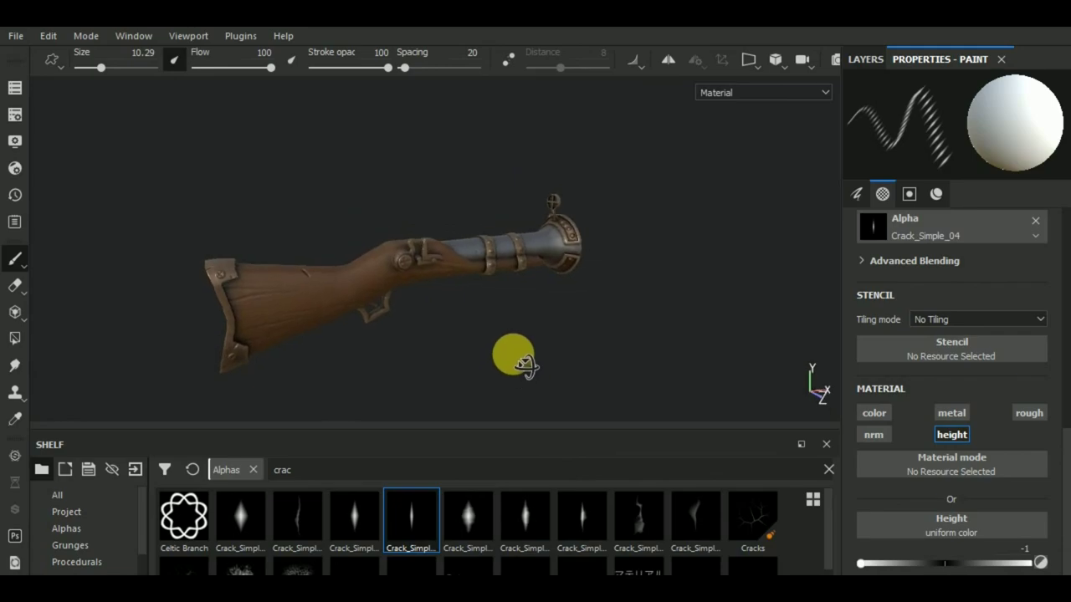
pyautogui.moveTo(490, 430); pyautogui.dragTo(497, 478)
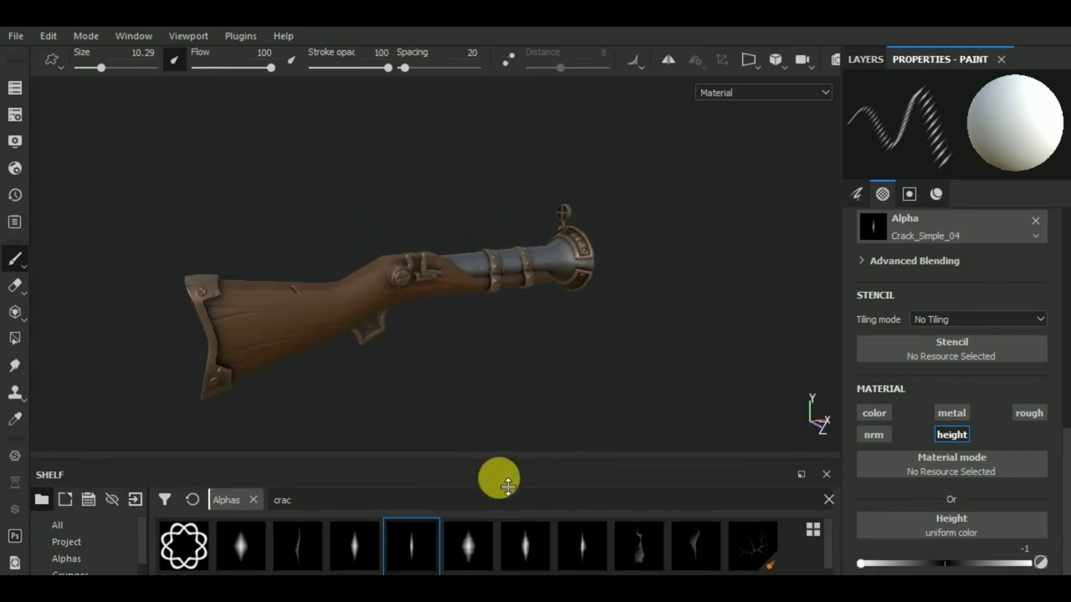